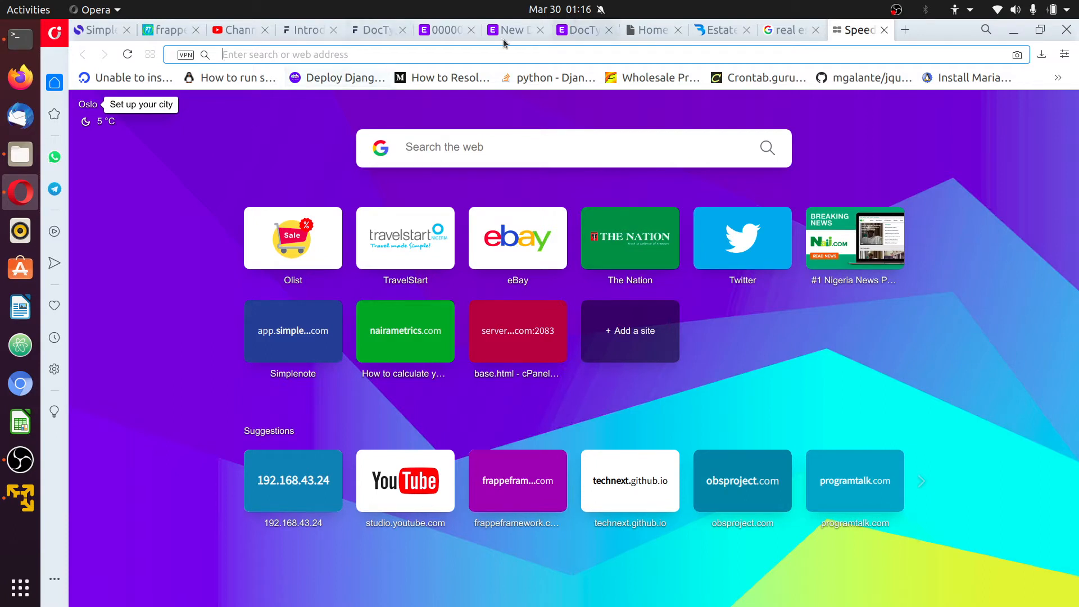
Start a new blank DocType from the DocType list, with focus on its name field
left_click(444, 32)
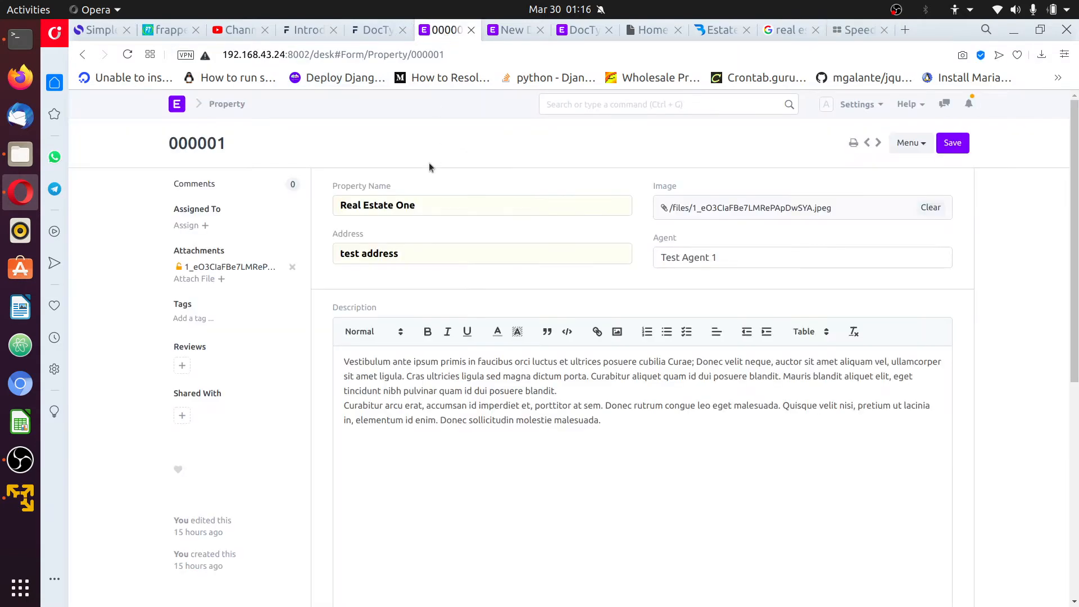
left_click(556, 34)
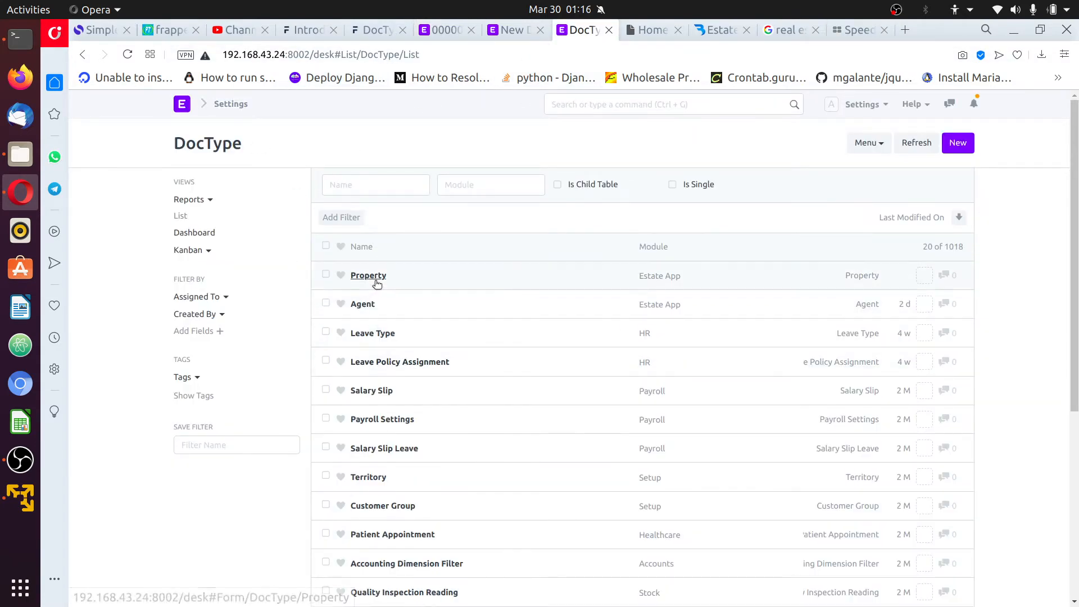
left_click(958, 144)
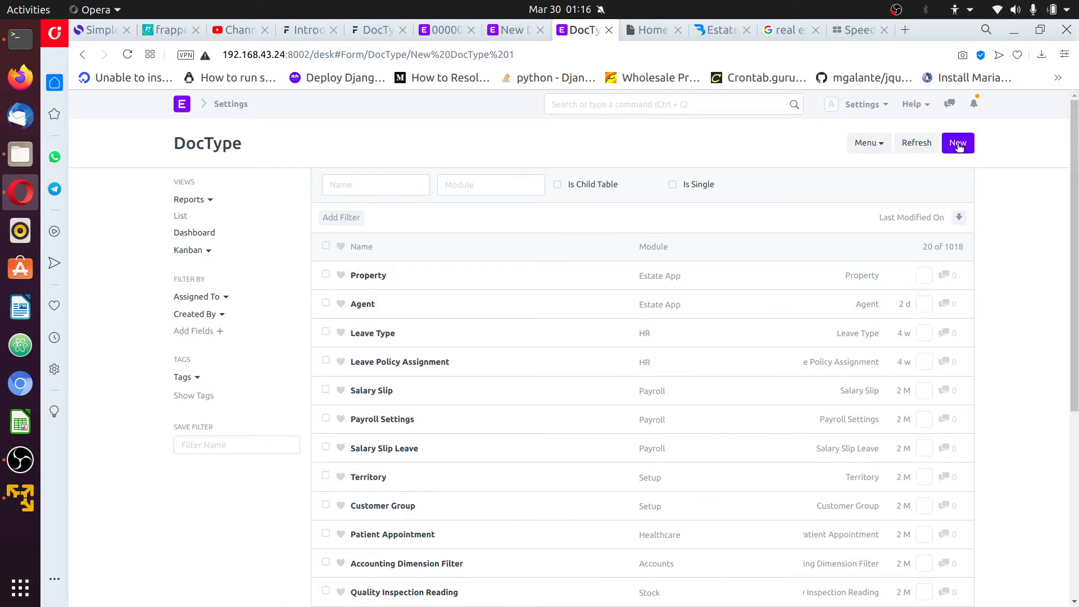
left_click(435, 205)
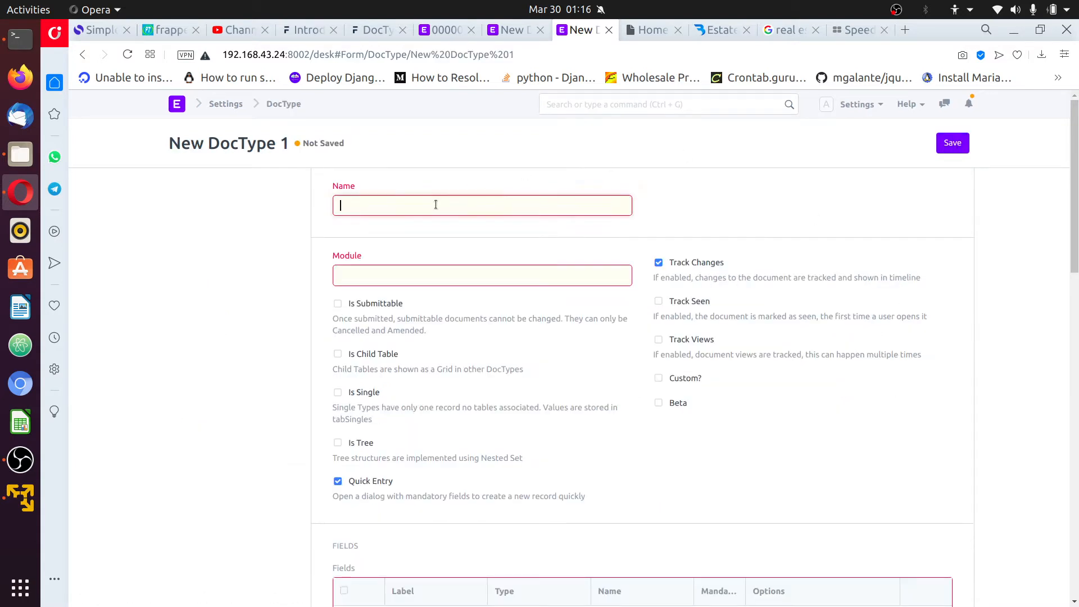
Scroll the EstateAgency demo property page to its Amenities list and highlight the heading
left_click(716, 31)
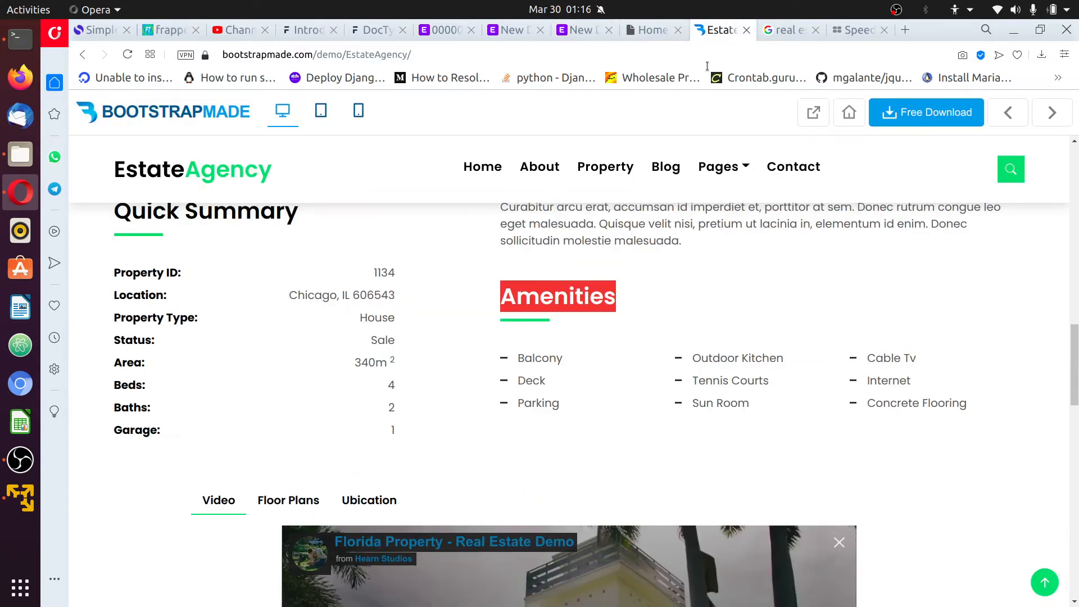
scroll(635, 285, "up", 2)
scroll(564, 362, "down", 2)
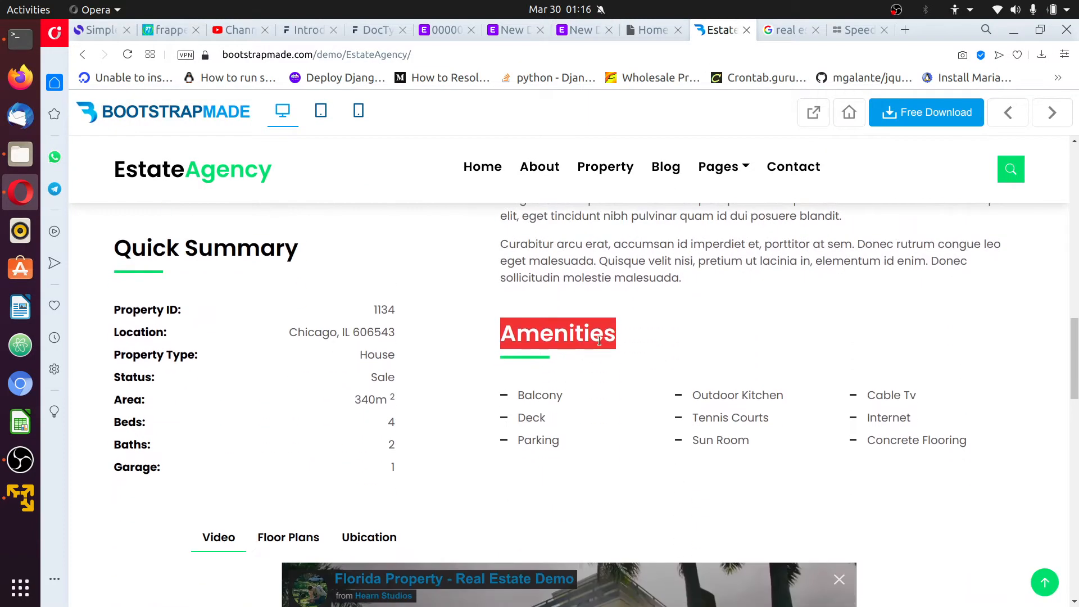
scroll(610, 343, "up", 1)
scroll(610, 344, "down", 1)
left_click(645, 337)
left_click_drag(502, 333, 603, 333)
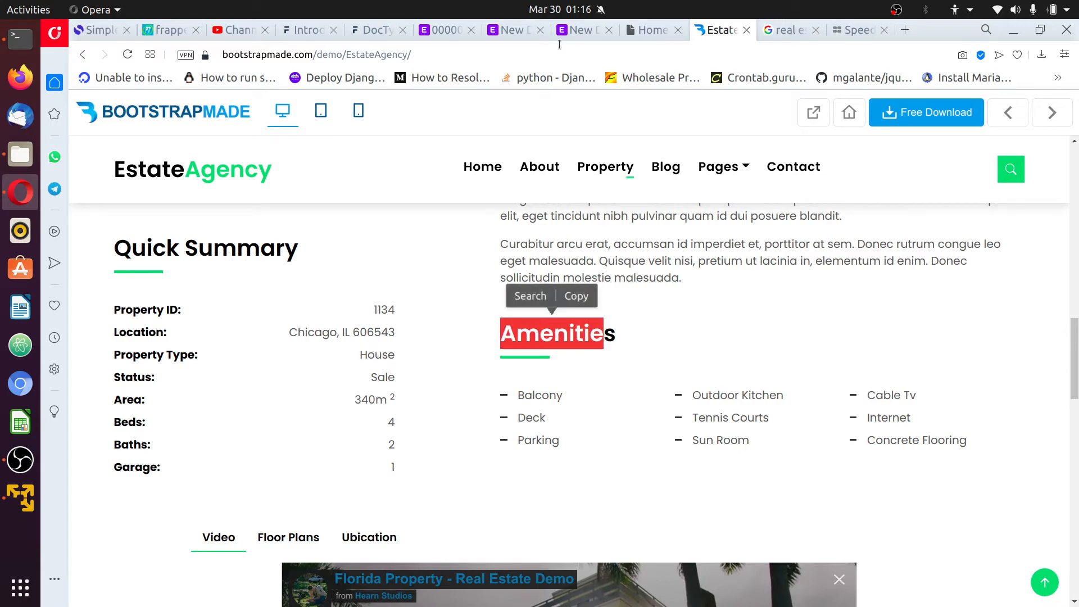
left_click(580, 358)
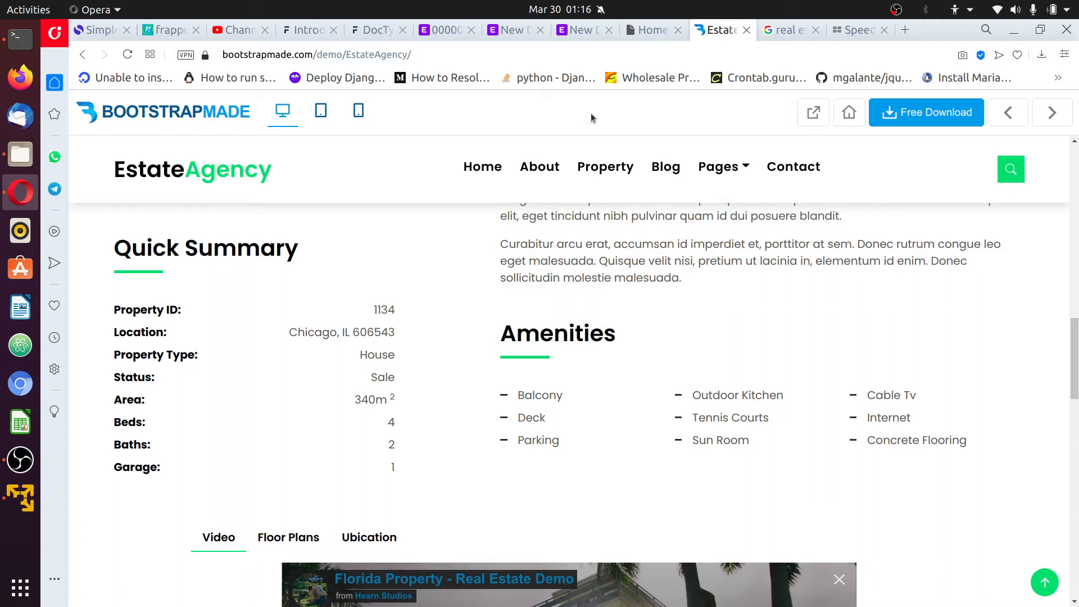
Name the new DocType 'Property Amenity Detail'
left_click(579, 31)
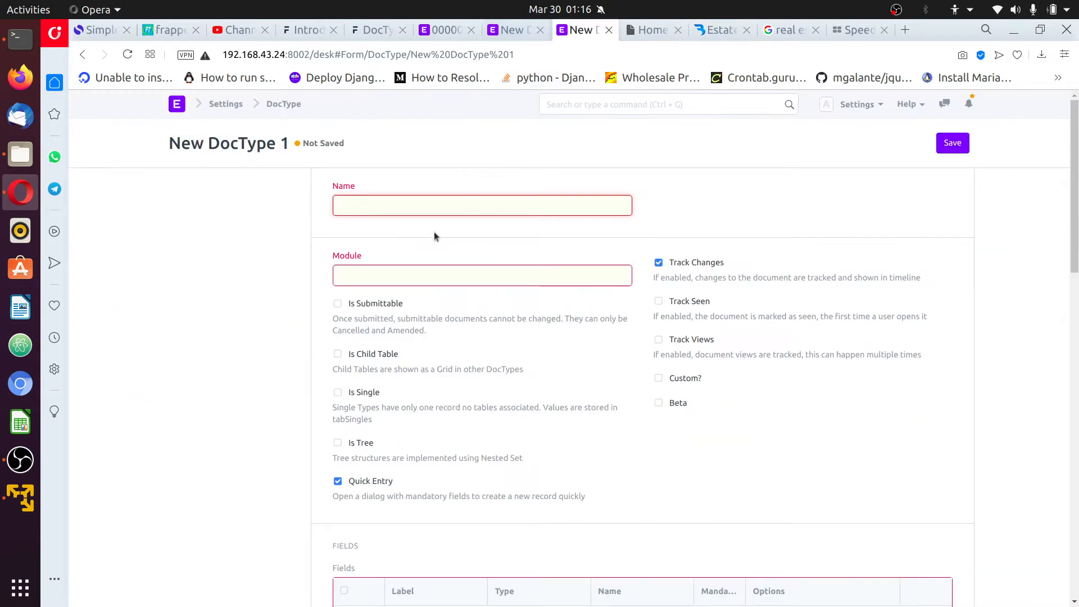
type("Property Amenity")
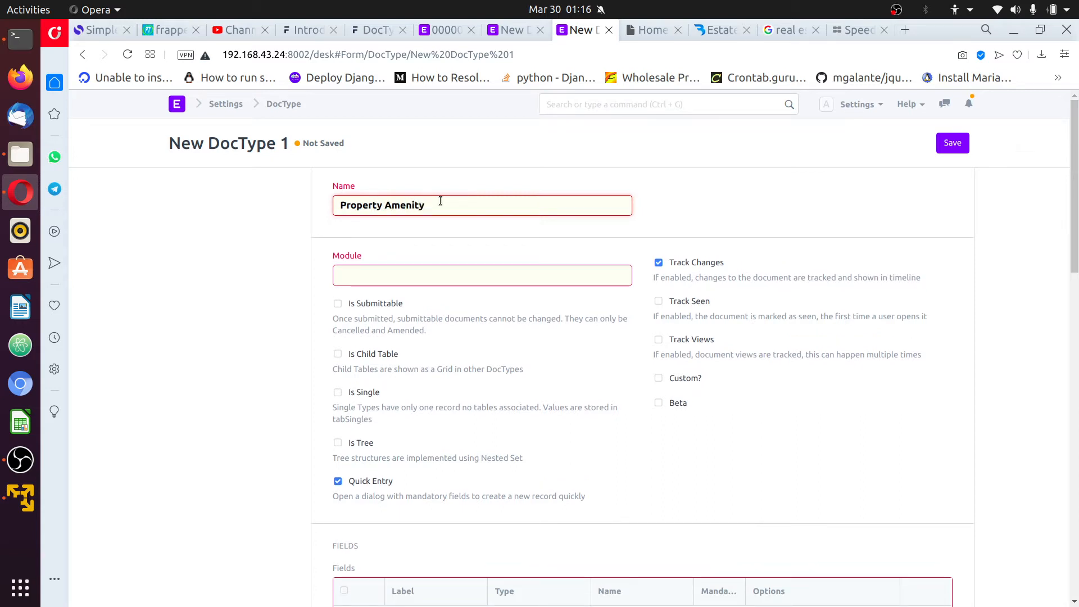
double_click(378, 205)
left_click(386, 203)
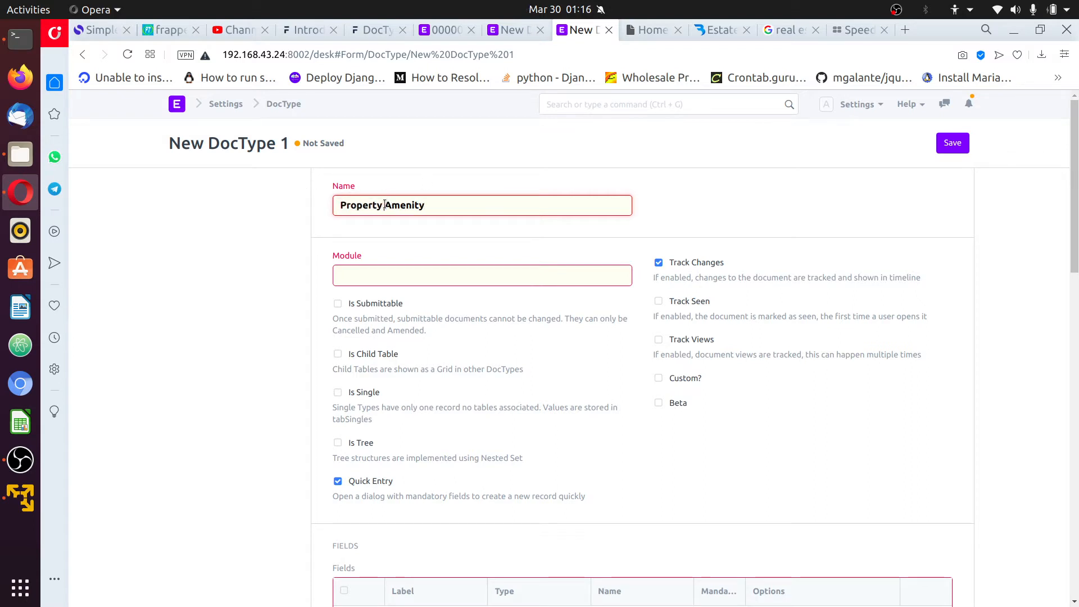
double_click(382, 205)
left_click(387, 206)
left_click_drag(386, 206, 327, 205)
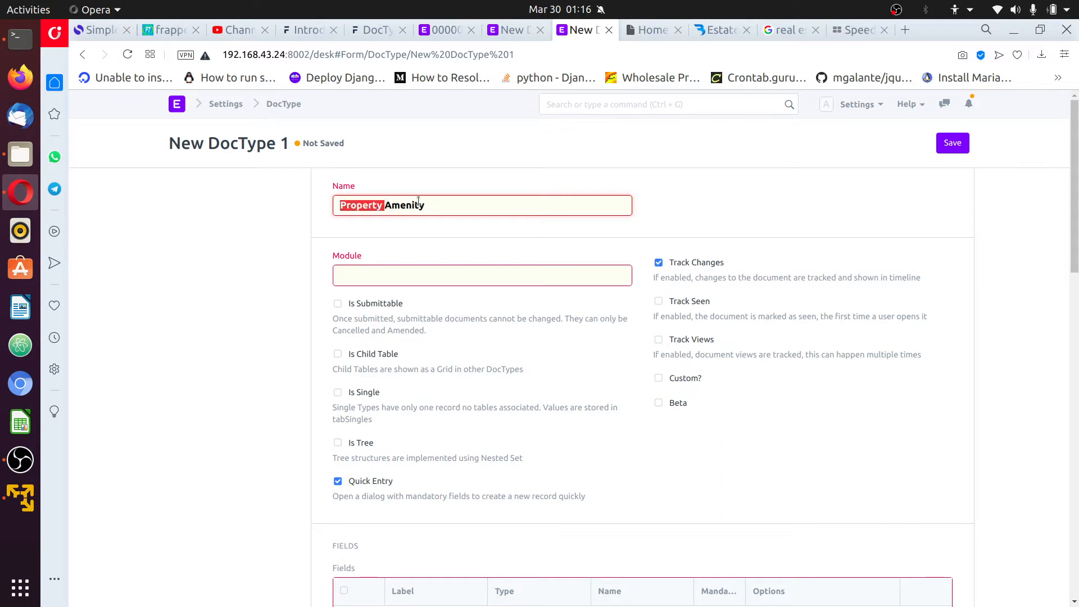
left_click(436, 206)
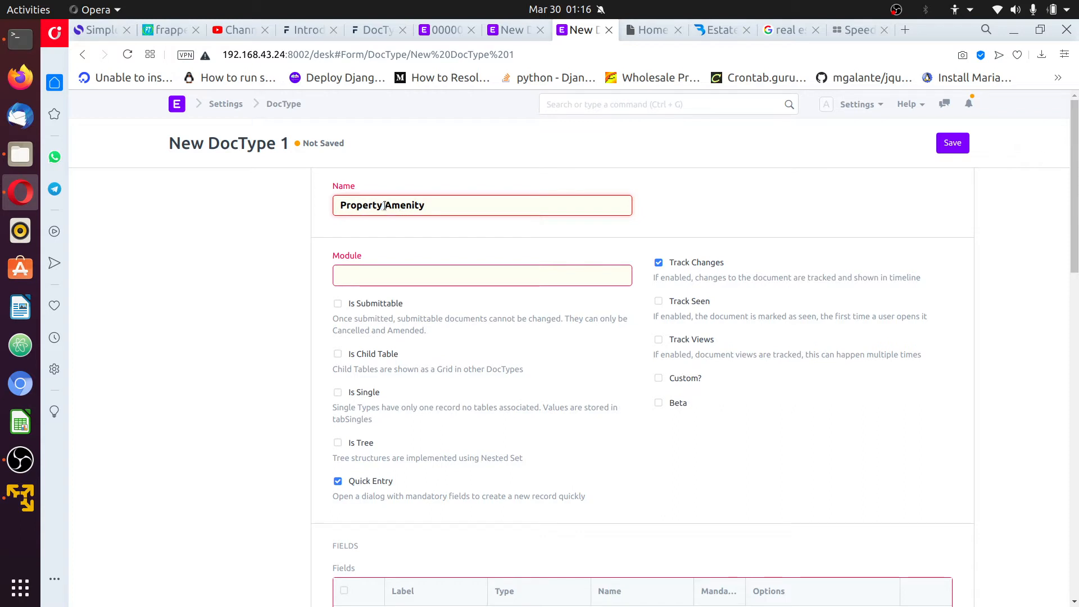
left_click_drag(384, 206, 346, 205)
left_click(438, 202)
type("Detai")
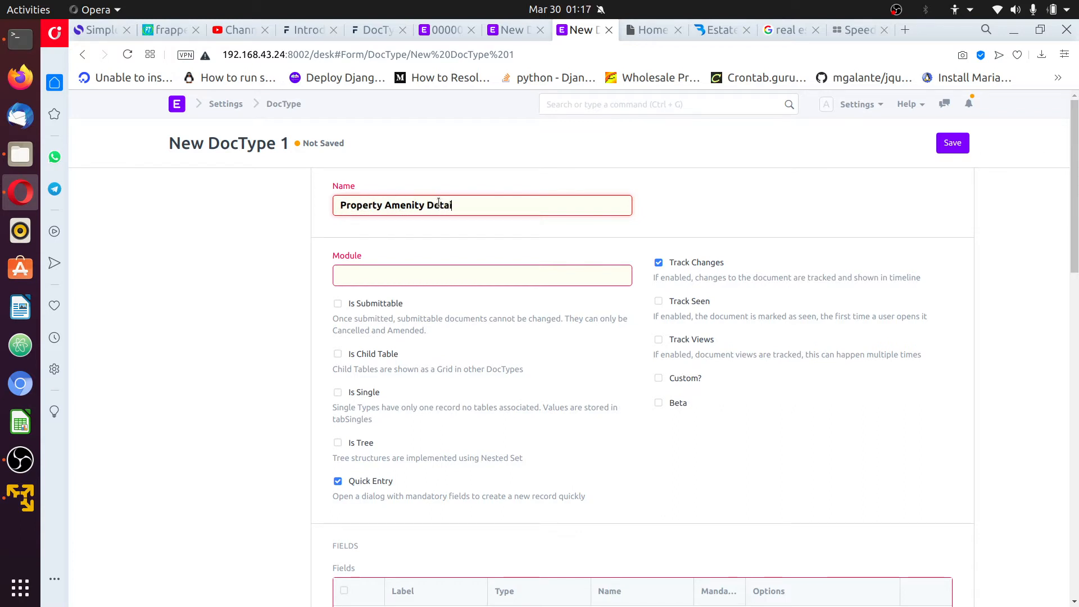
type("l")
Set the module to Estate App and tick Is Child Table
left_click(569, 274)
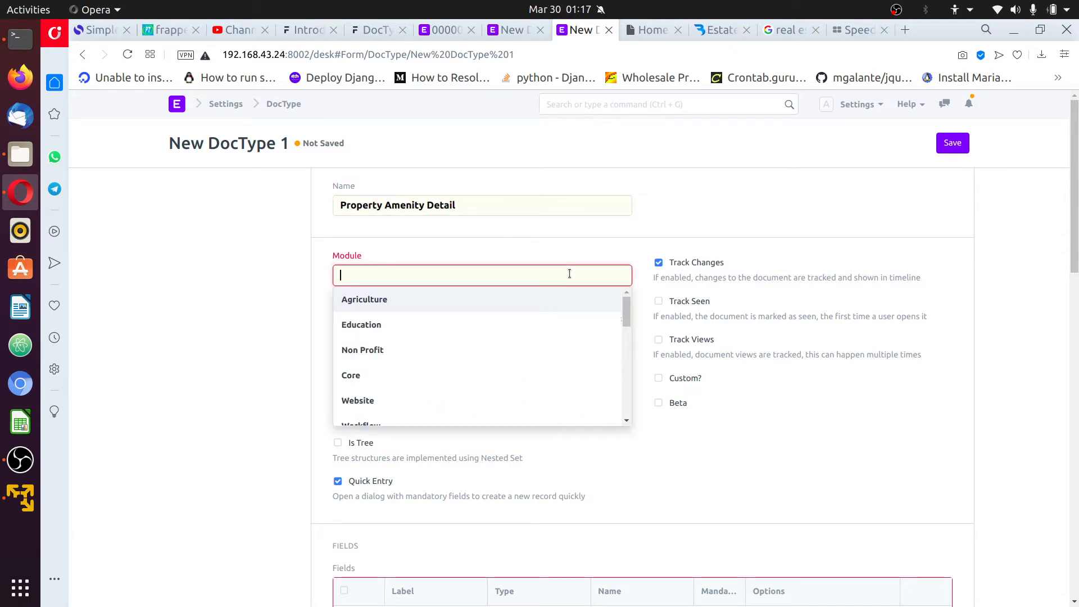
scroll(512, 368, "down", 2)
scroll(513, 371, "down", 5)
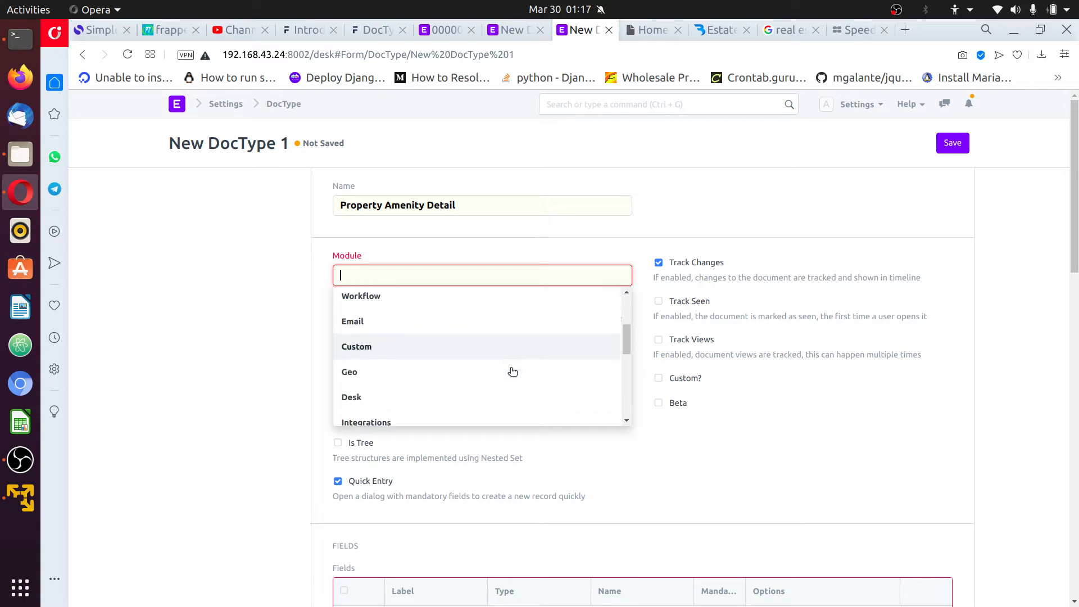
scroll(489, 377, "up", 7)
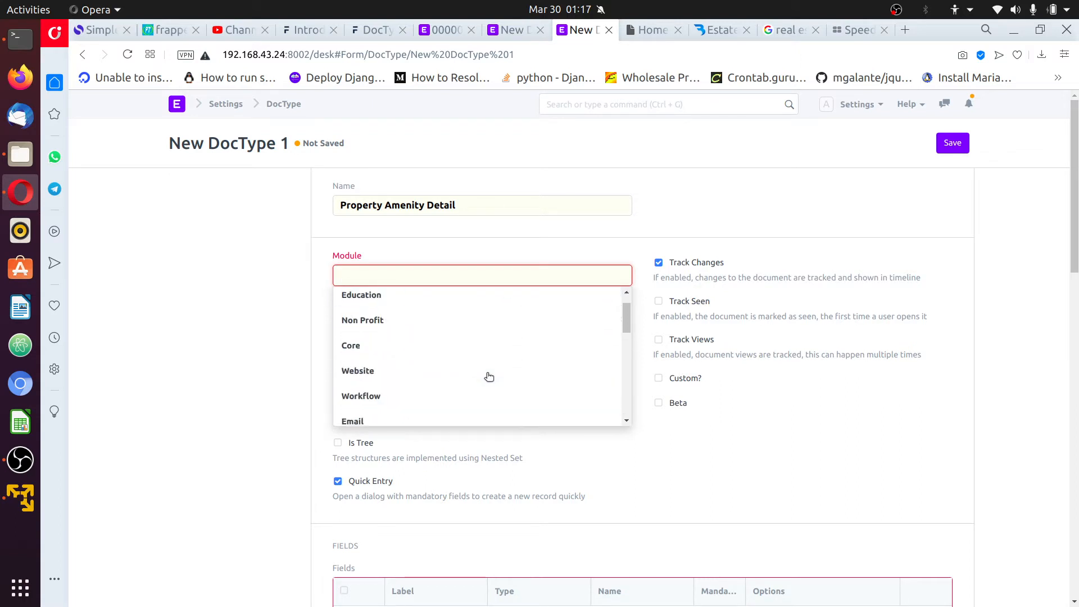
type("estat")
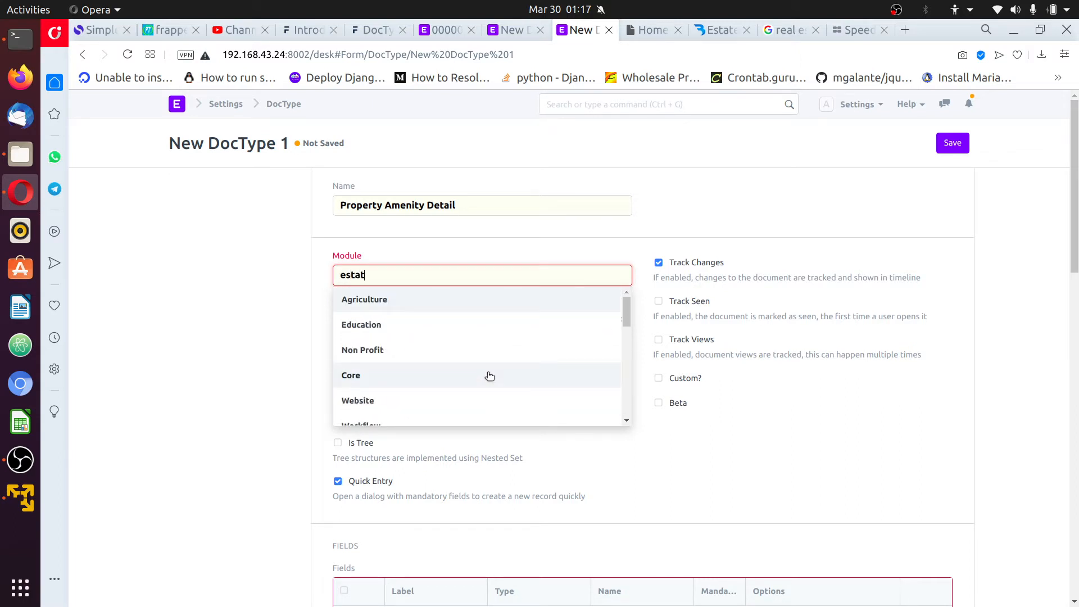
left_click(479, 308)
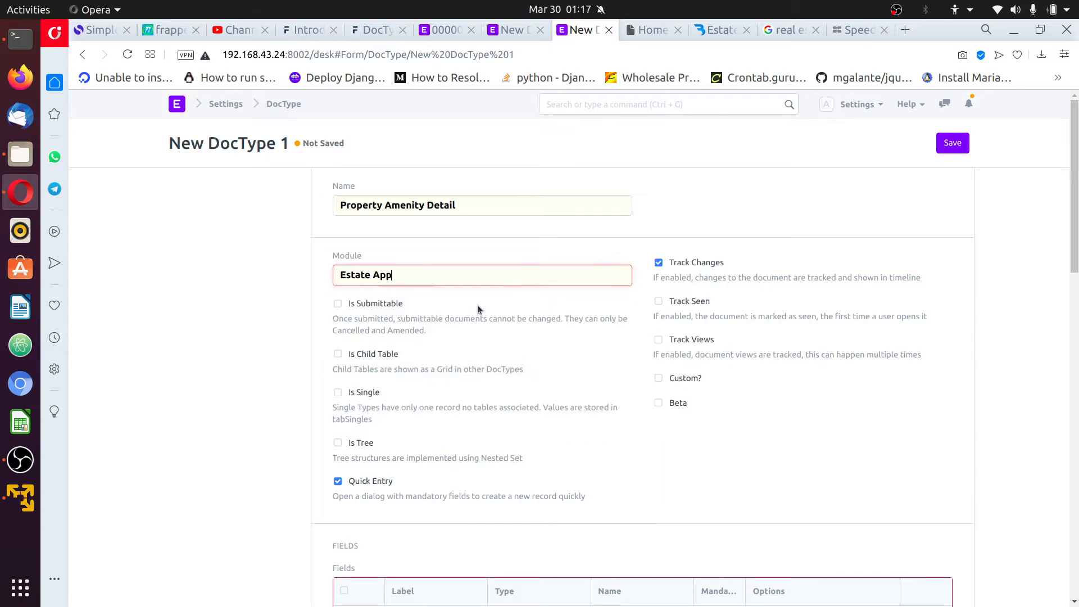
scroll(606, 436, "down", 2)
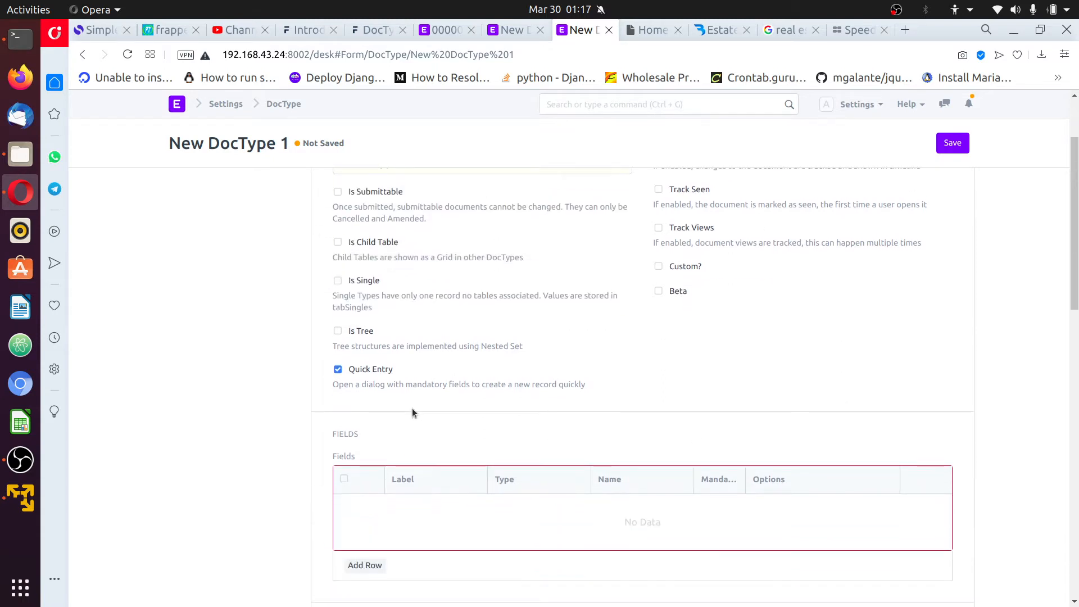
scroll(394, 402, "up", 1)
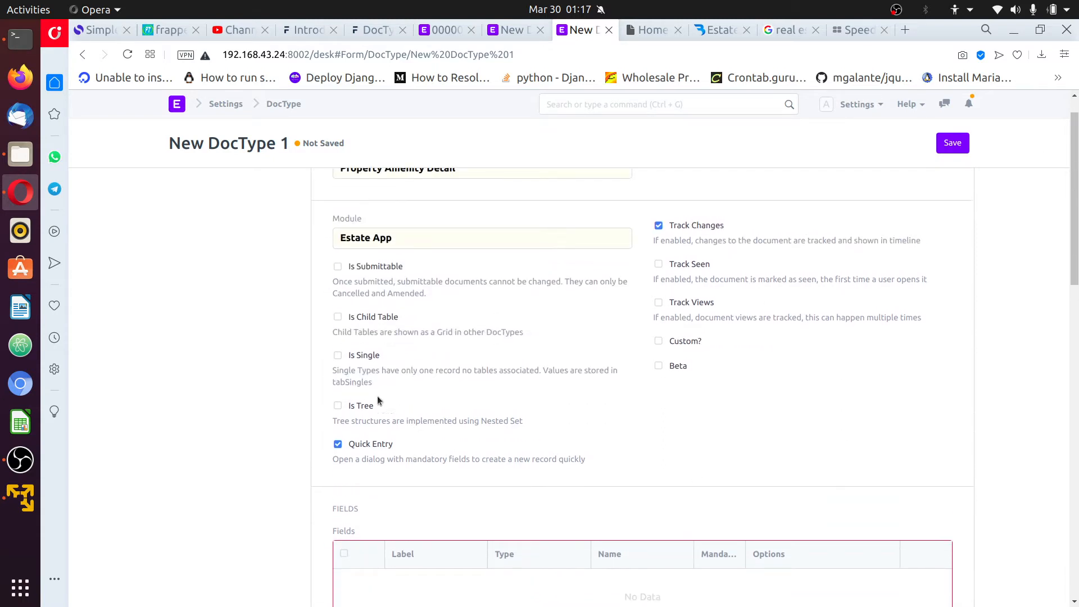
left_click(337, 317)
scroll(922, 352, "down", 2)
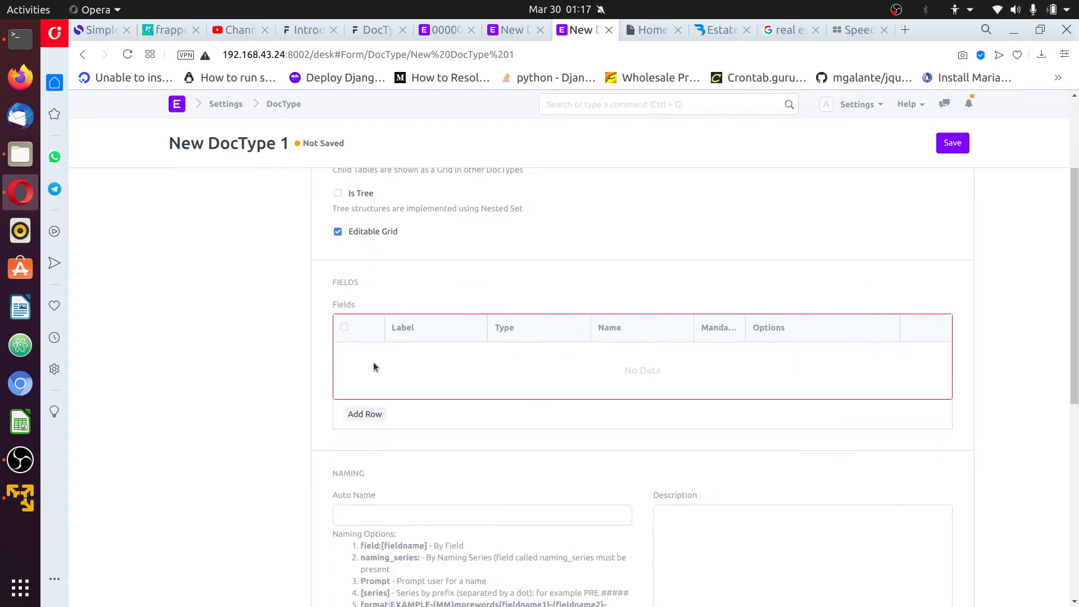
left_click(720, 30)
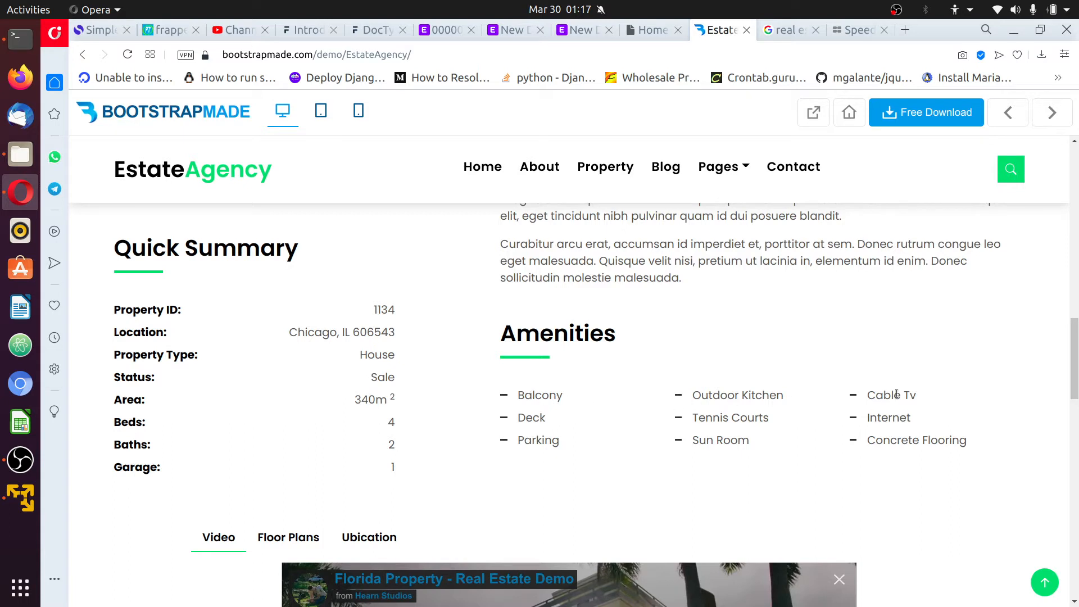
scroll(915, 388, "down", 2)
scroll(640, 362, "up", 2)
scroll(867, 441, "down", 3)
scroll(909, 436, "up", 4)
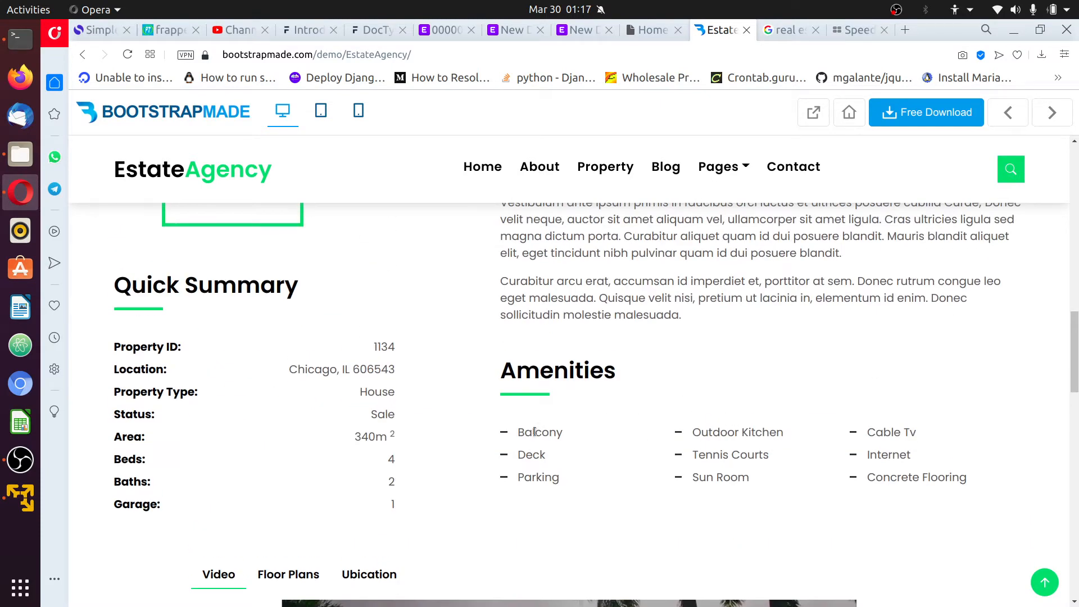
left_click_drag(542, 435, 644, 436)
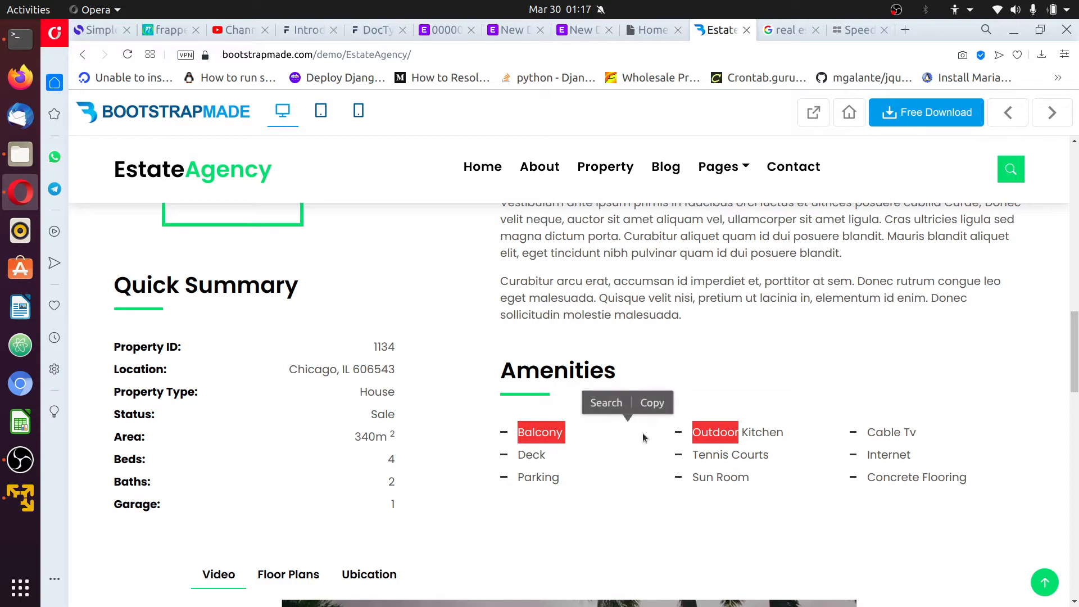
left_click(890, 378)
left_click_drag(516, 433, 733, 433)
left_click(812, 419)
left_click_drag(516, 432, 731, 433)
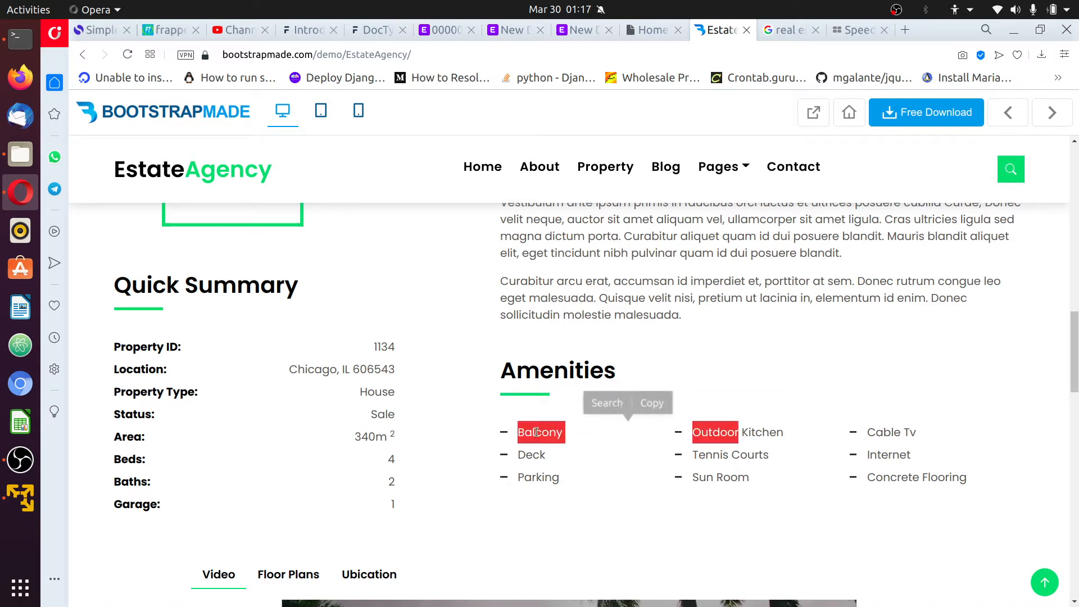
left_click(842, 394)
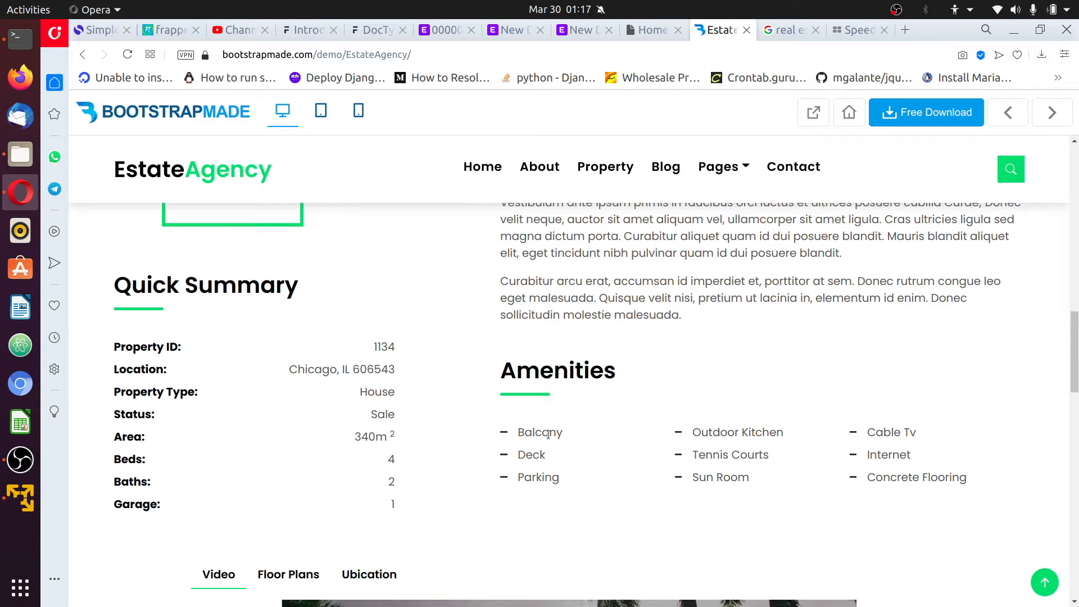
left_click_drag(548, 435, 728, 433)
left_click(735, 379)
scroll(618, 450, "down", 3)
scroll(675, 393, "up", 3)
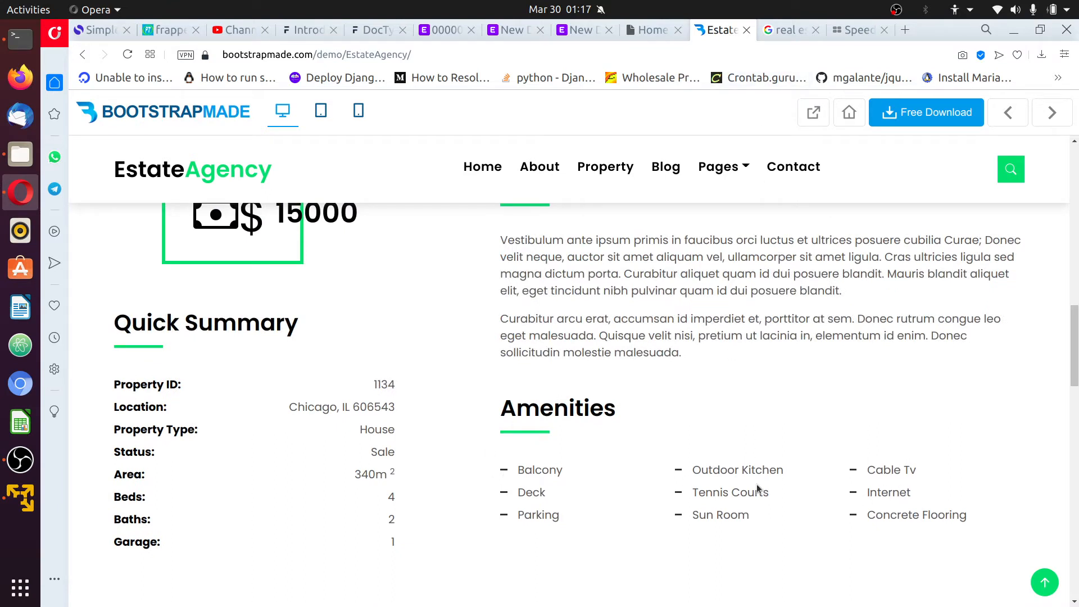
left_click(507, 31)
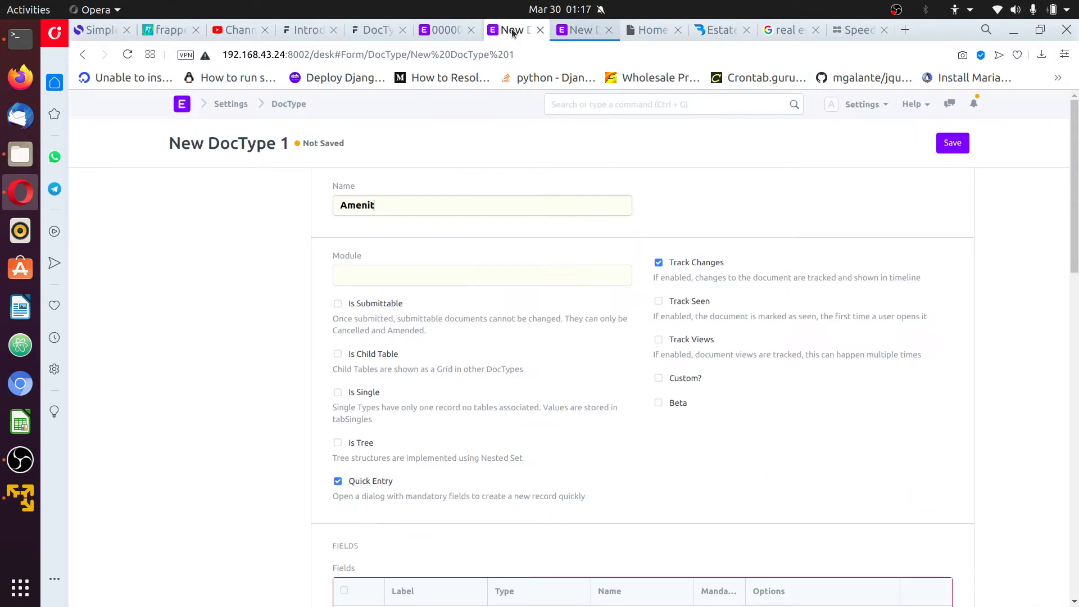
Add a first field row labelled 'Amenity Name', type Data, marked Mandatory
left_click(585, 31)
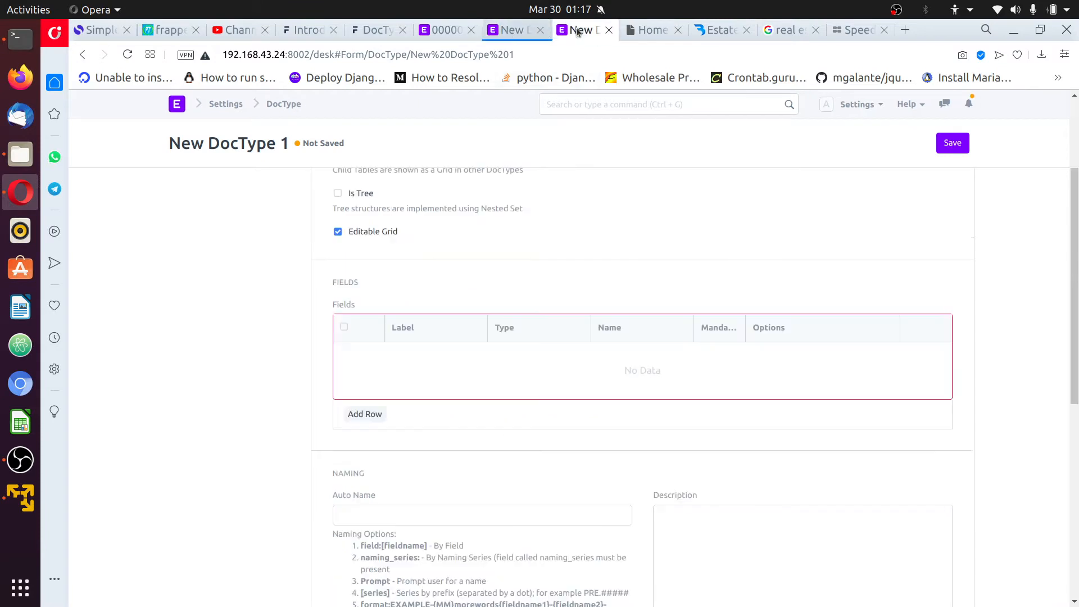
left_click(365, 414)
scroll(518, 312, "up", 3)
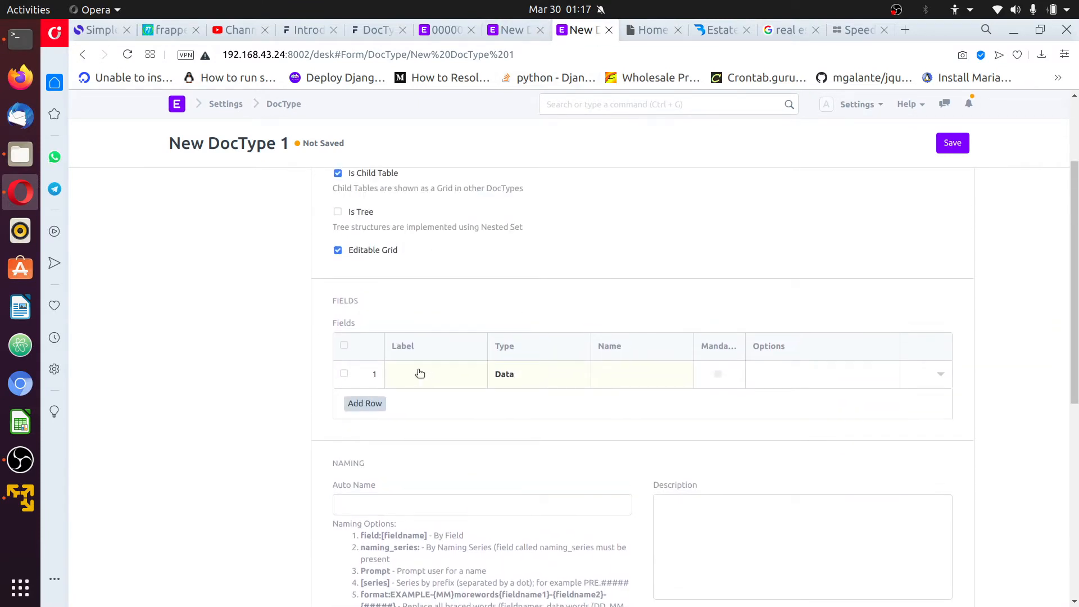
left_click(416, 369)
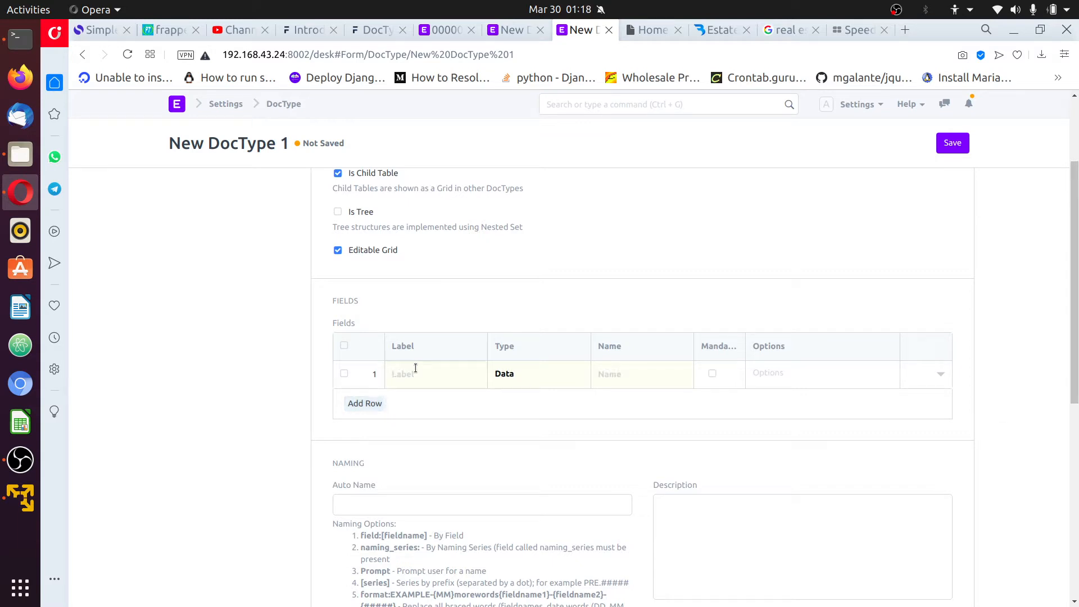
type("Amenity Name")
scroll(456, 364, "down", 2)
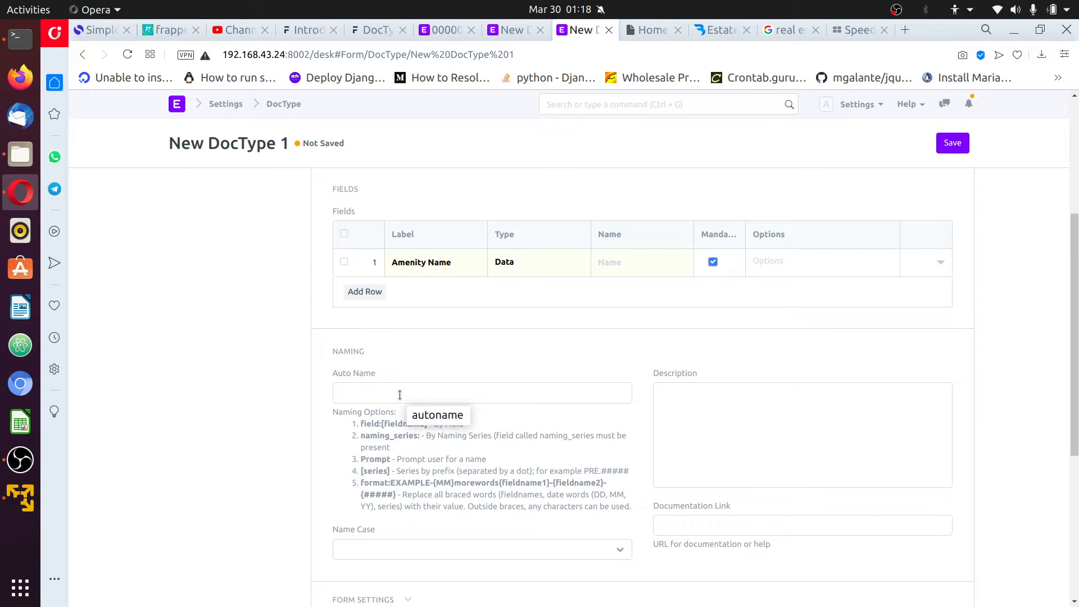
scroll(665, 265, "up", 2)
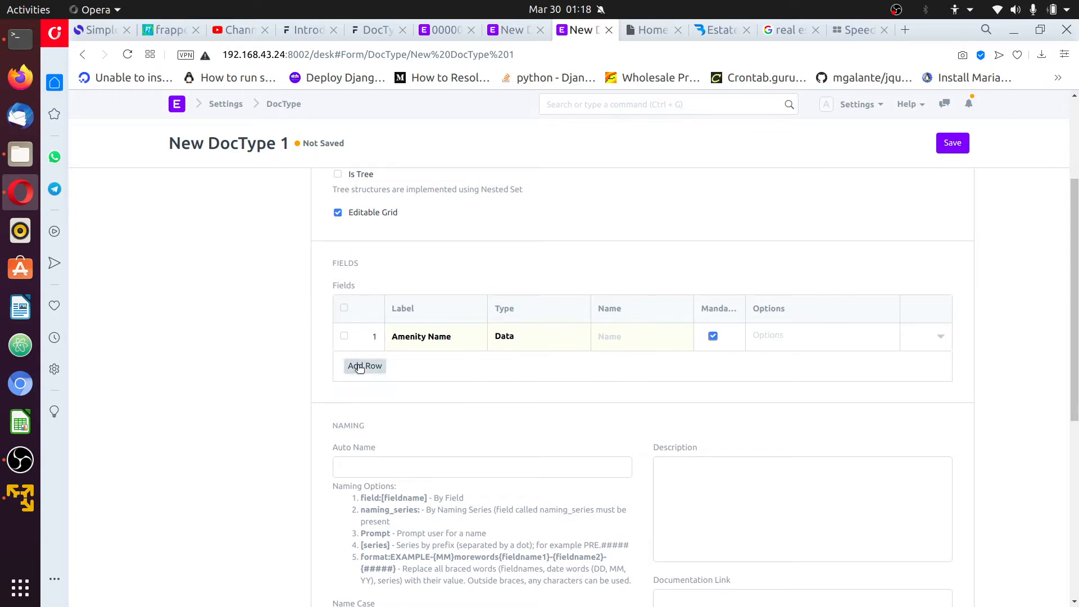
scroll(514, 337, "up", 4)
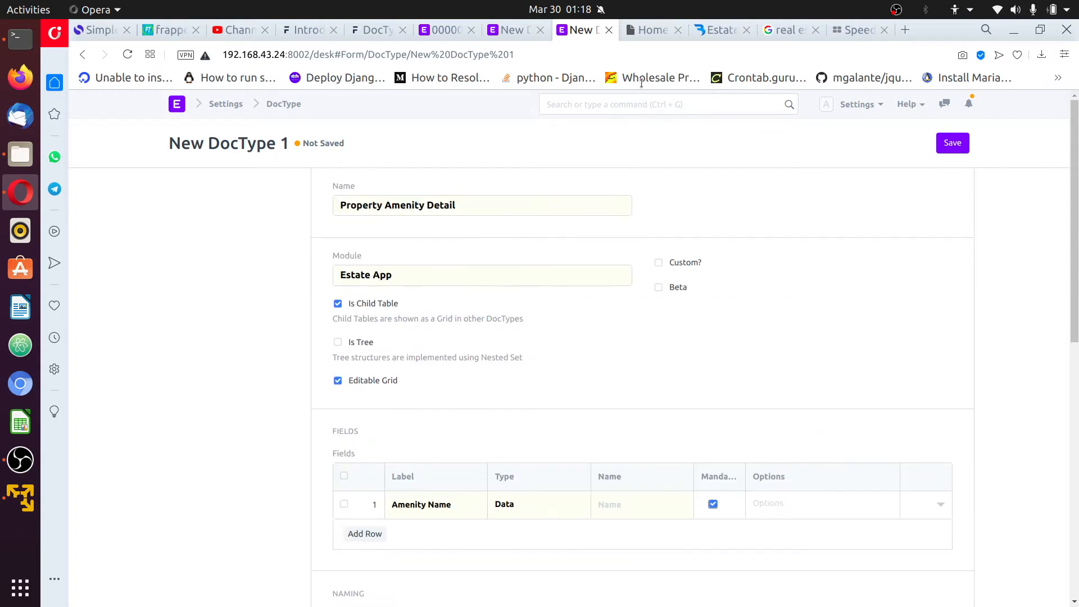
left_click(700, 30)
Start a new DocType named 'Property Amenity Item' in the Estate App module
scroll(615, 396, "up", 3)
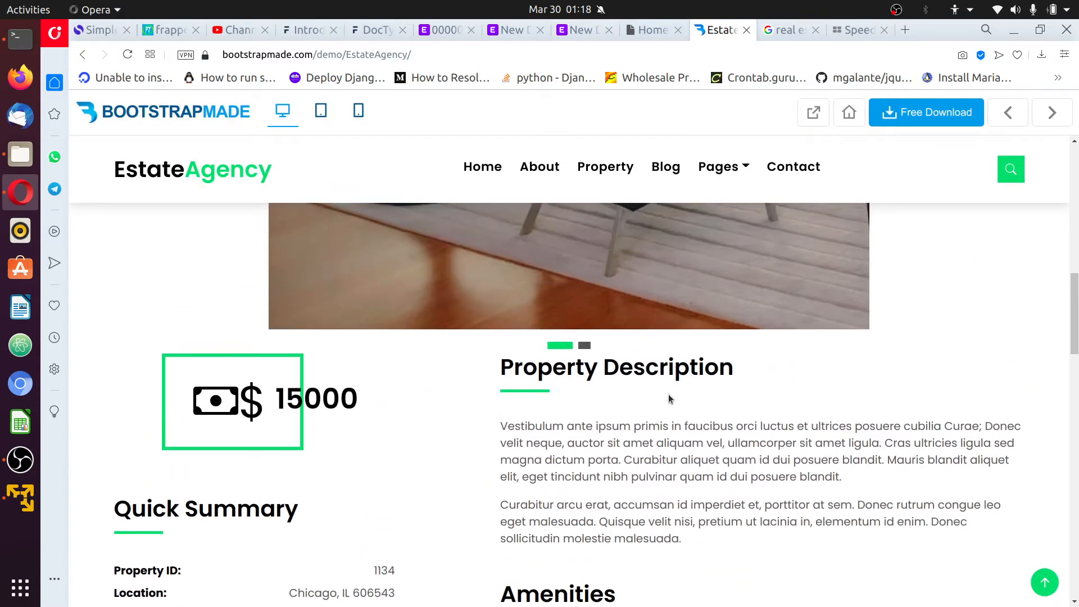
scroll(669, 393, "down", 3)
left_click(565, 32)
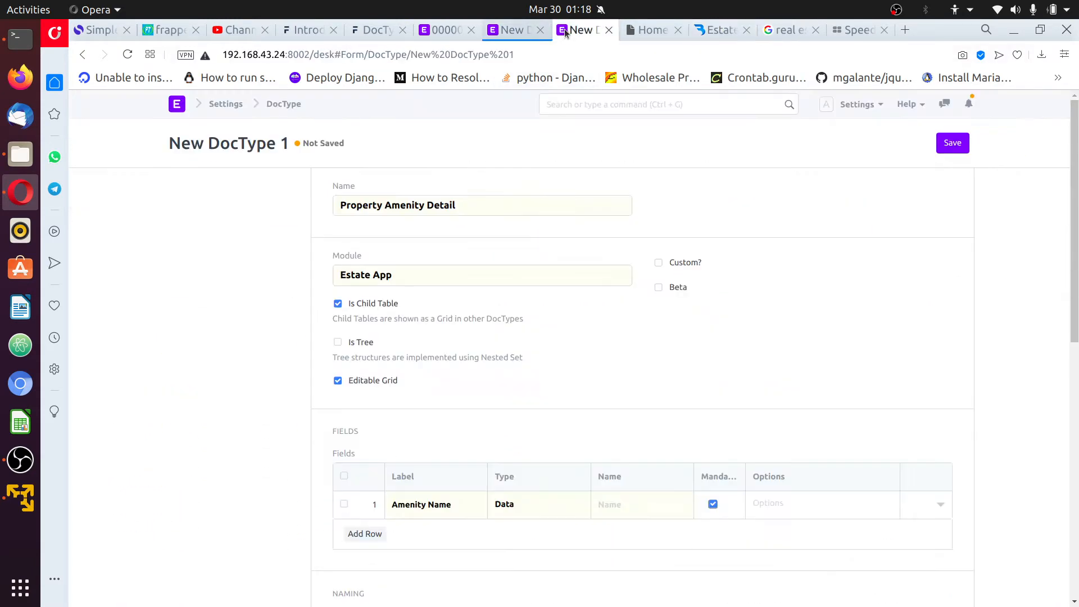
left_click(509, 29)
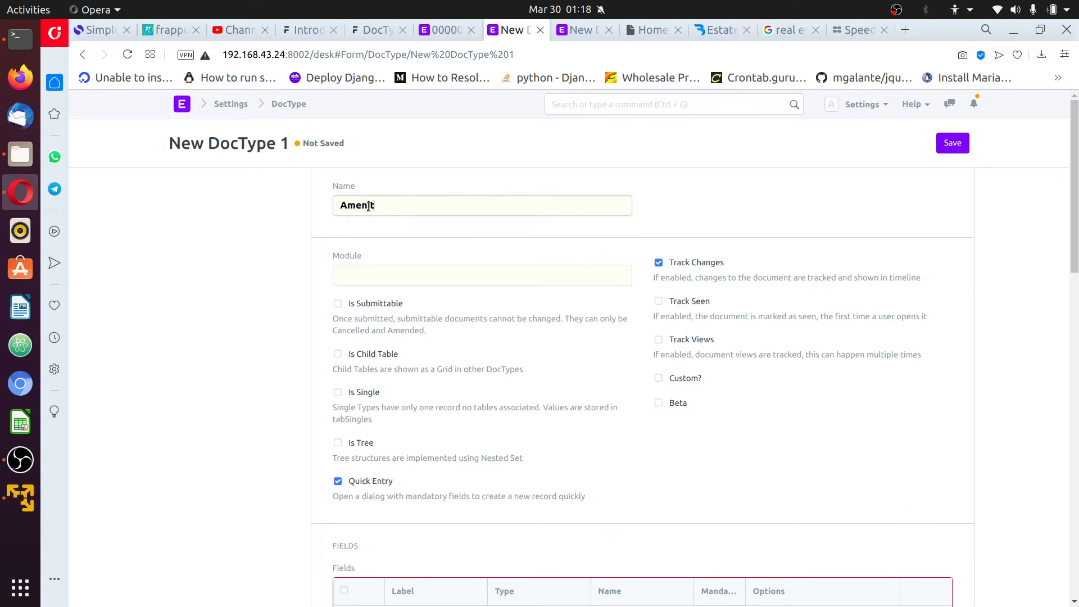
left_click_drag(376, 205, 330, 201)
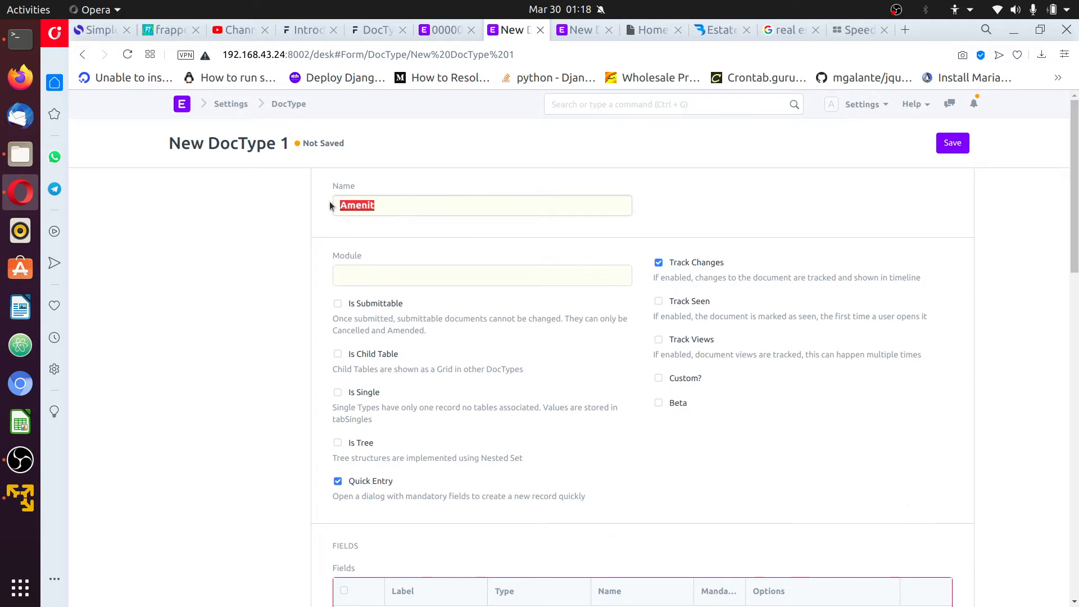
left_click(288, 104)
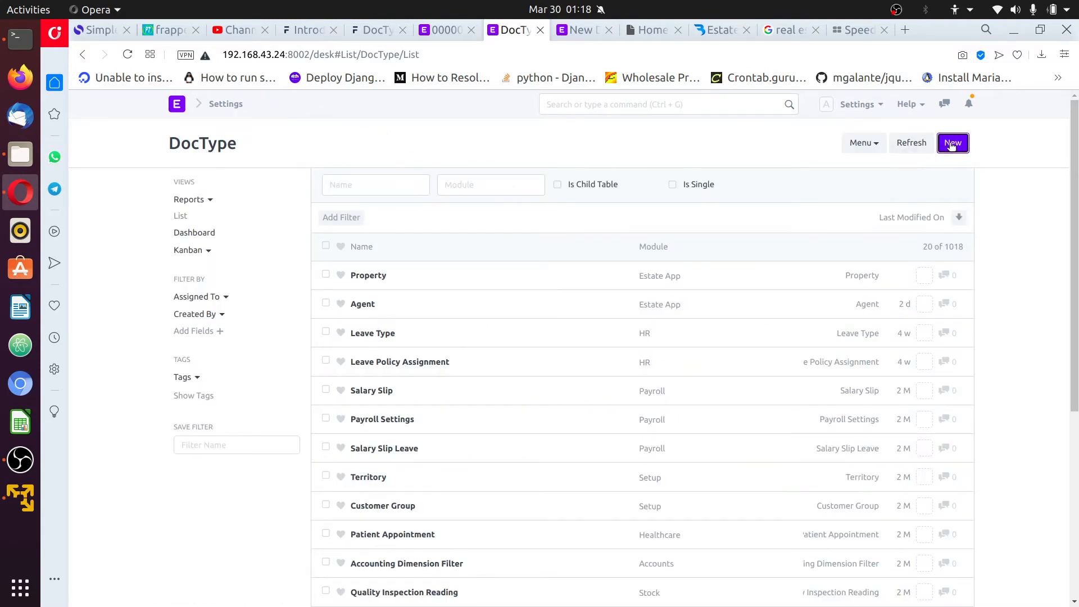
left_click(952, 144)
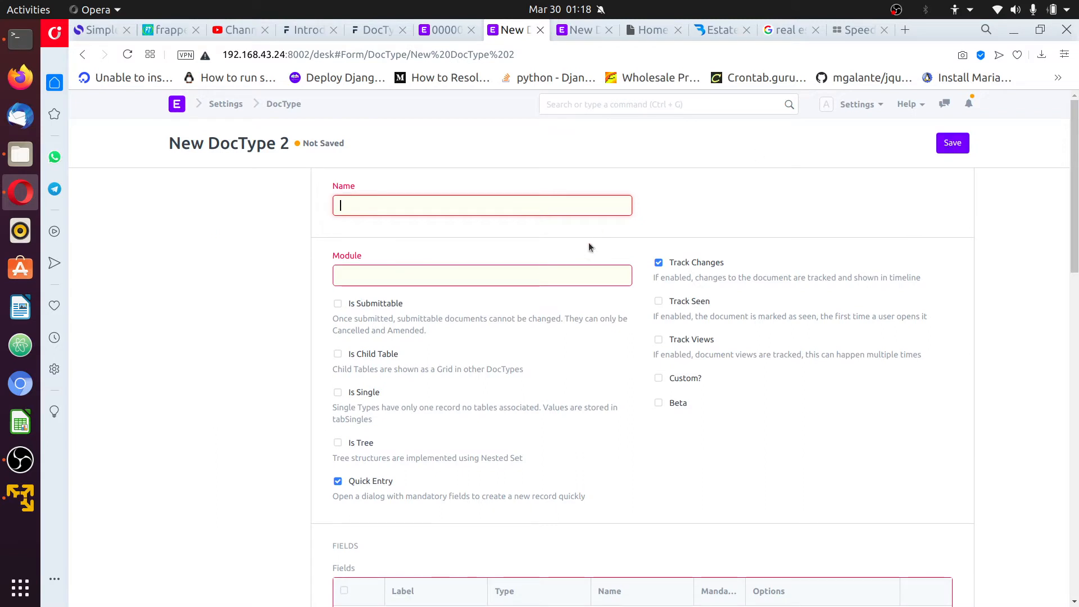
type("Property Amenity")
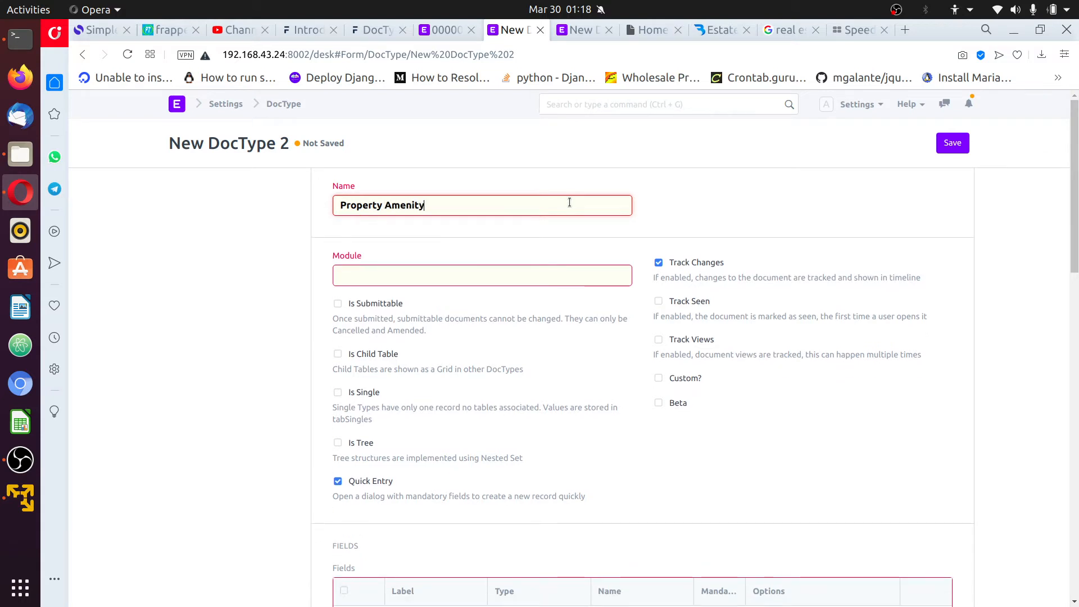
type(" Item")
left_click(399, 273)
type("estat")
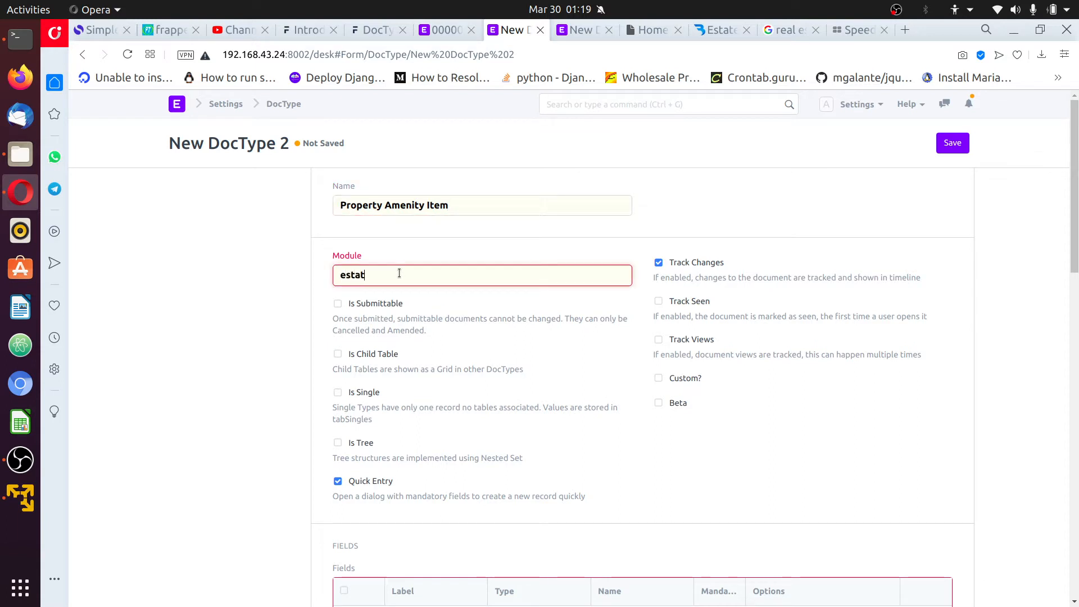
left_click(375, 299)
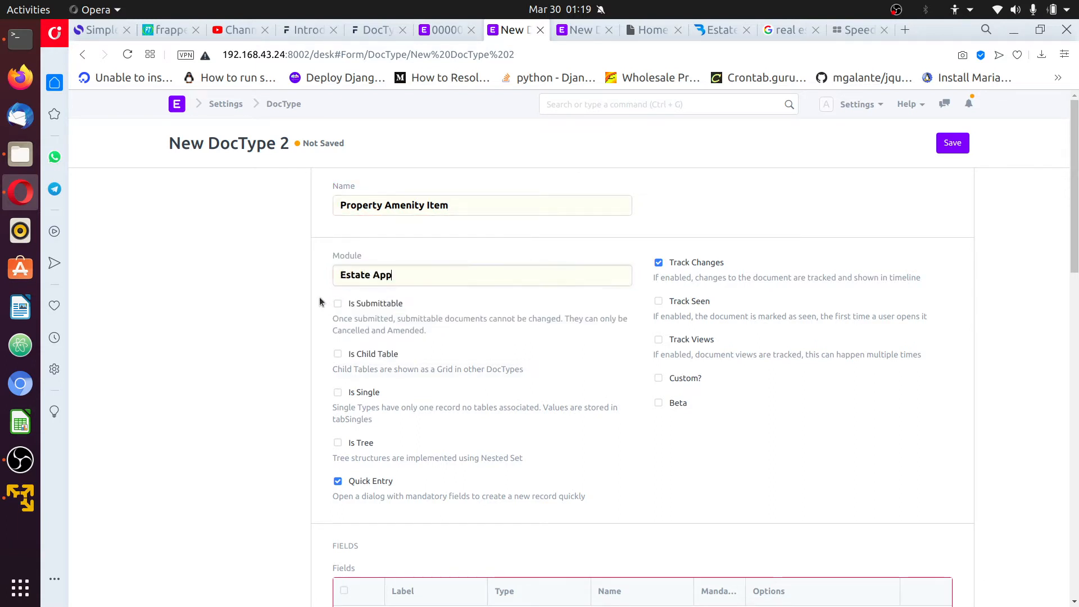
Add an Amenity Data field and set Auto Name to field:amenity
scroll(300, 285, "down", 3)
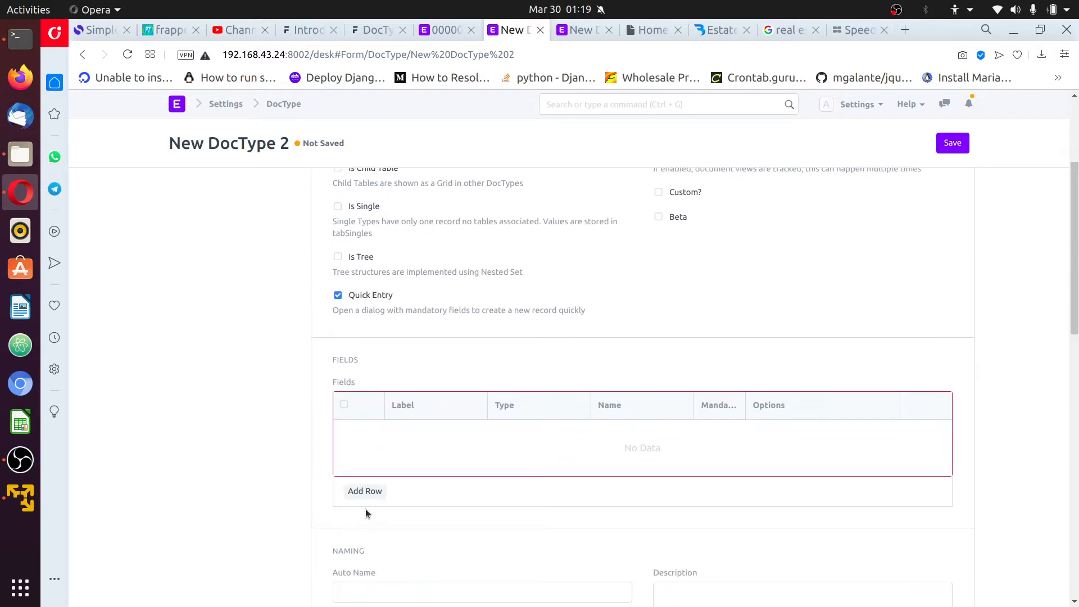
left_click(371, 493)
scroll(428, 341, "down", 3)
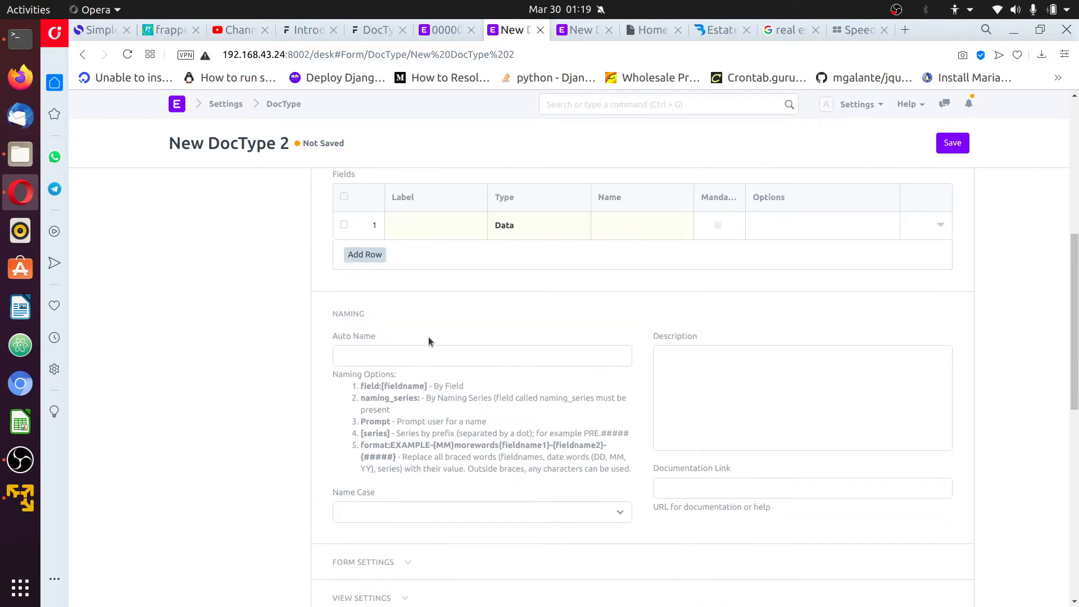
left_click(440, 227)
type("Amenity")
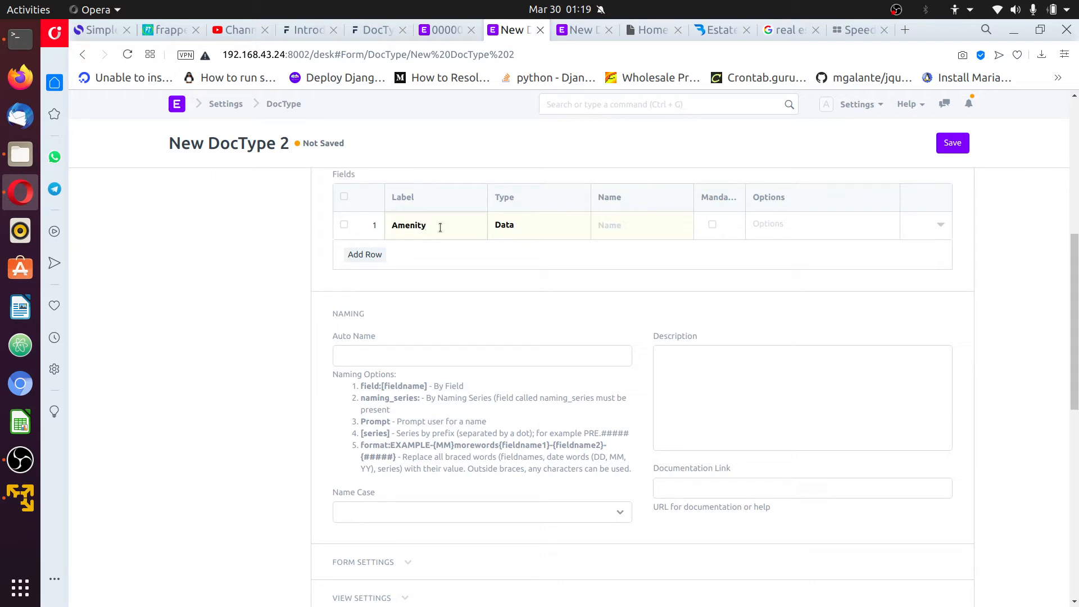
scroll(480, 282, "up", 1)
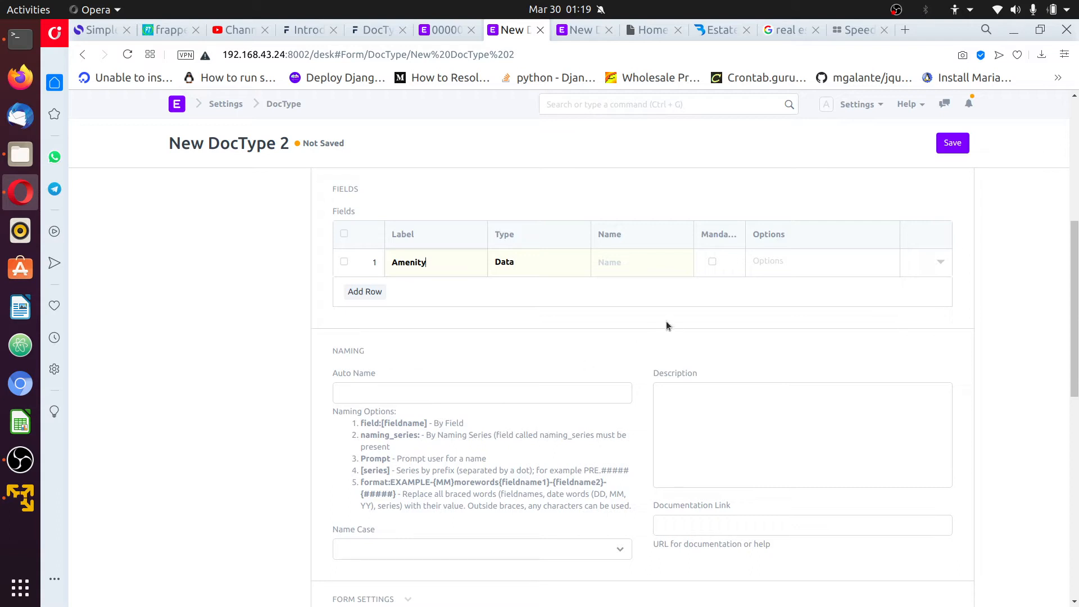
left_click(388, 394)
type("field:amen")
type("ity")
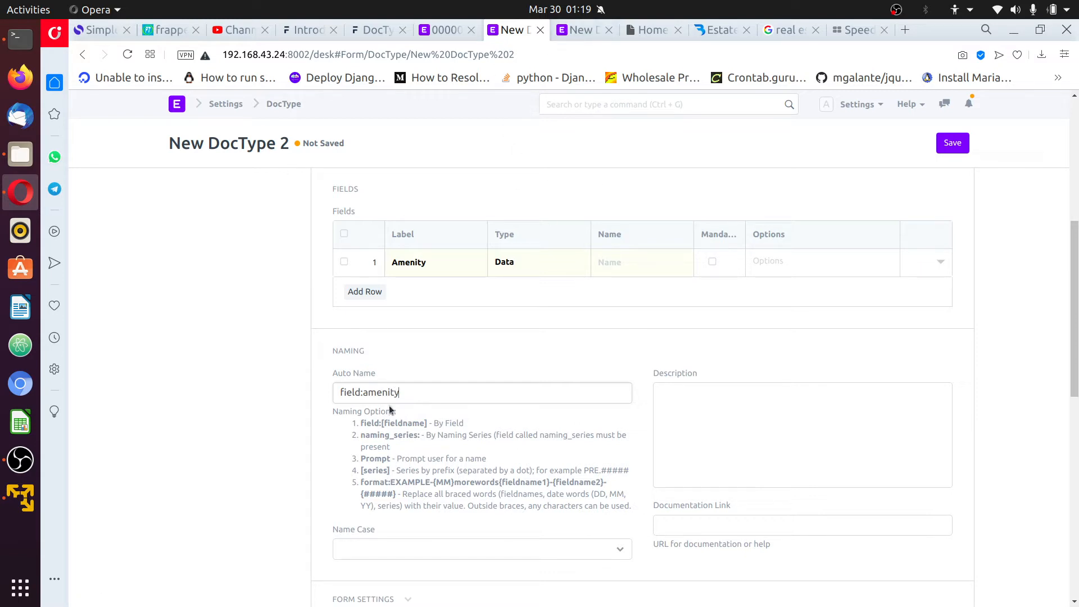
Save the Property Amenity Item DocType and copy its title
left_click(954, 144)
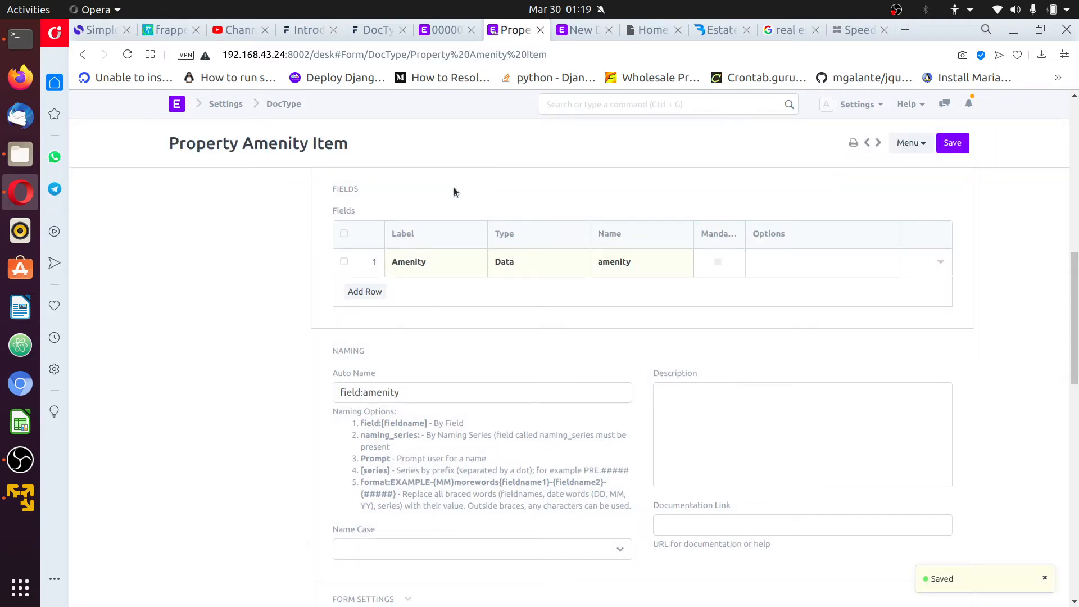
scroll(464, 193, "up", 6)
scroll(556, 248, "down", 8)
scroll(344, 123, "up", 3)
left_click_drag(344, 152, 167, 145)
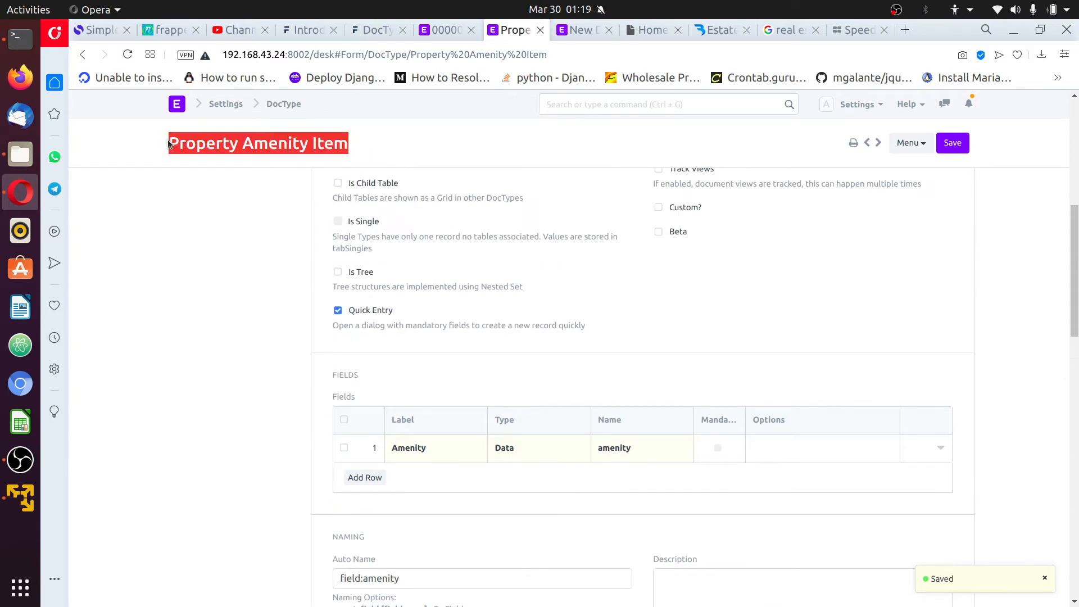
left_click(291, 116)
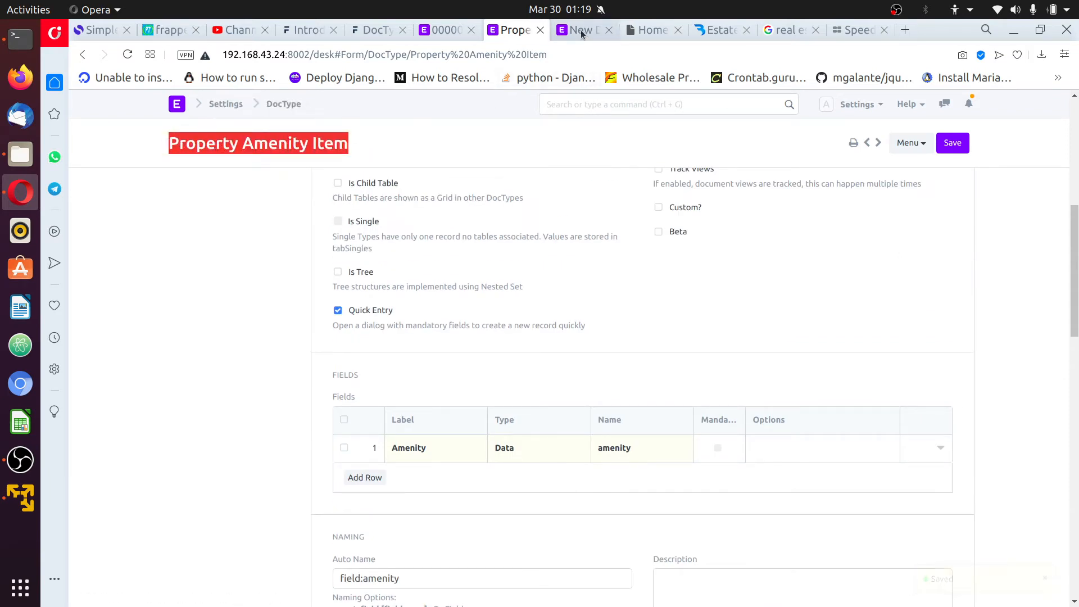
Relabel the field 'Amenity' and make it a Link to Property Amenity Item
key("ctrl+Tab")
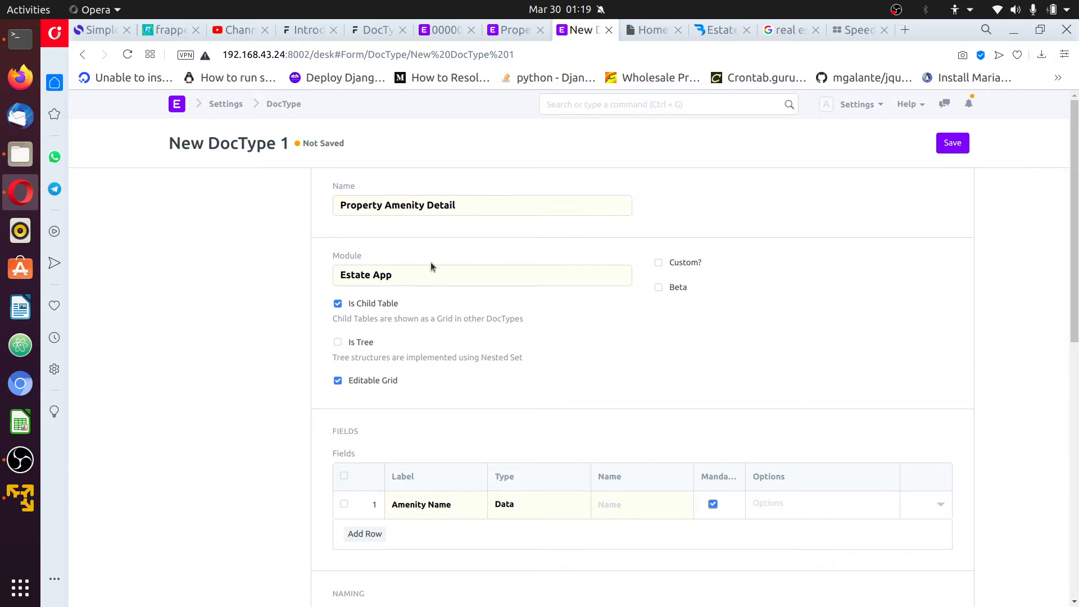
scroll(673, 365, "down", 2)
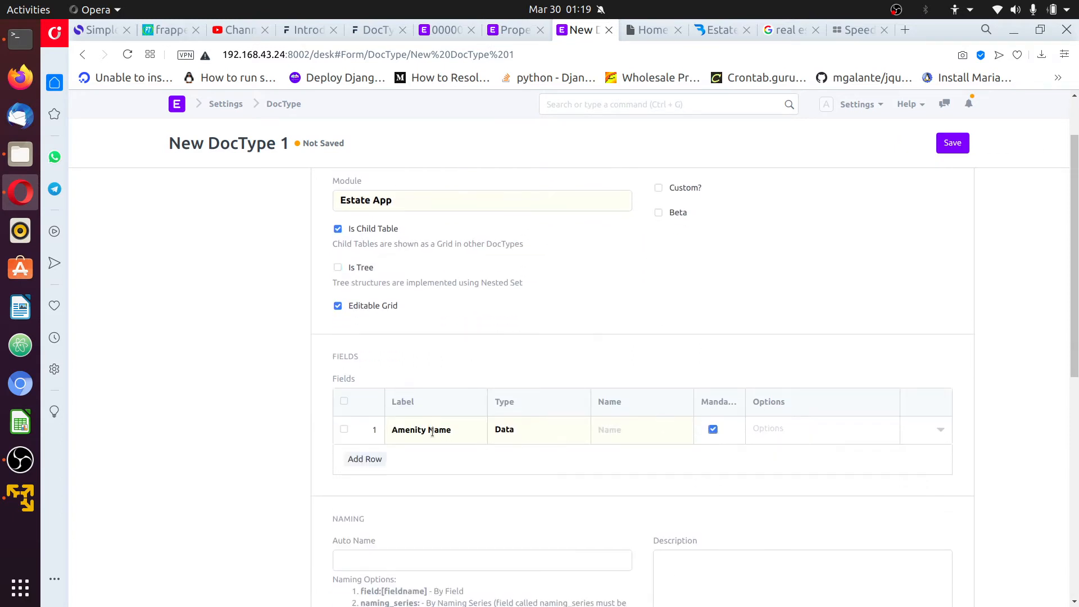
double_click(461, 432)
key("BackSpace")
left_click(529, 431)
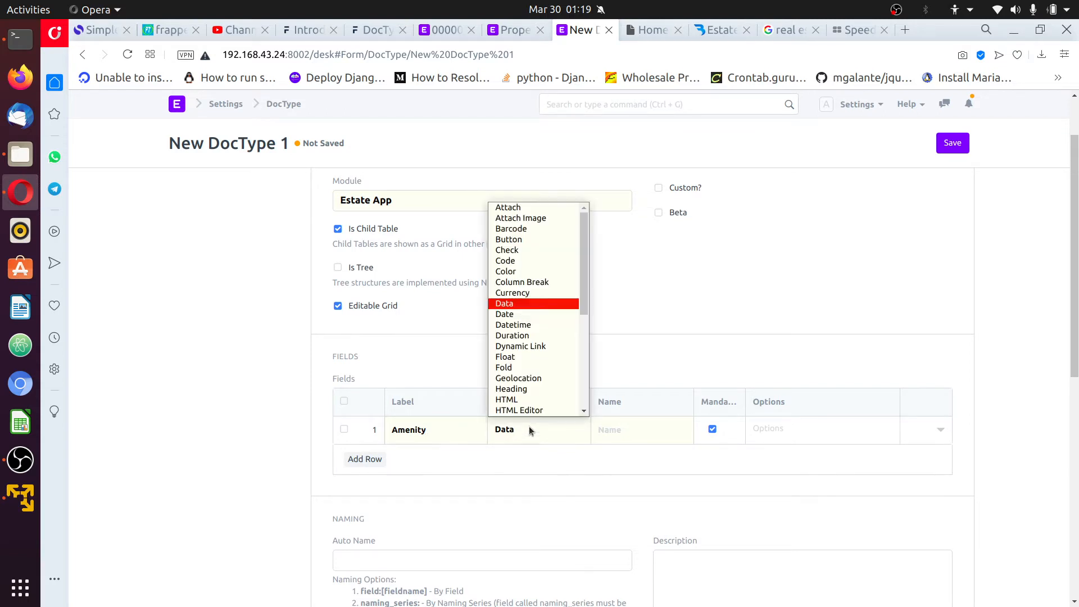
key("l")
key("Return")
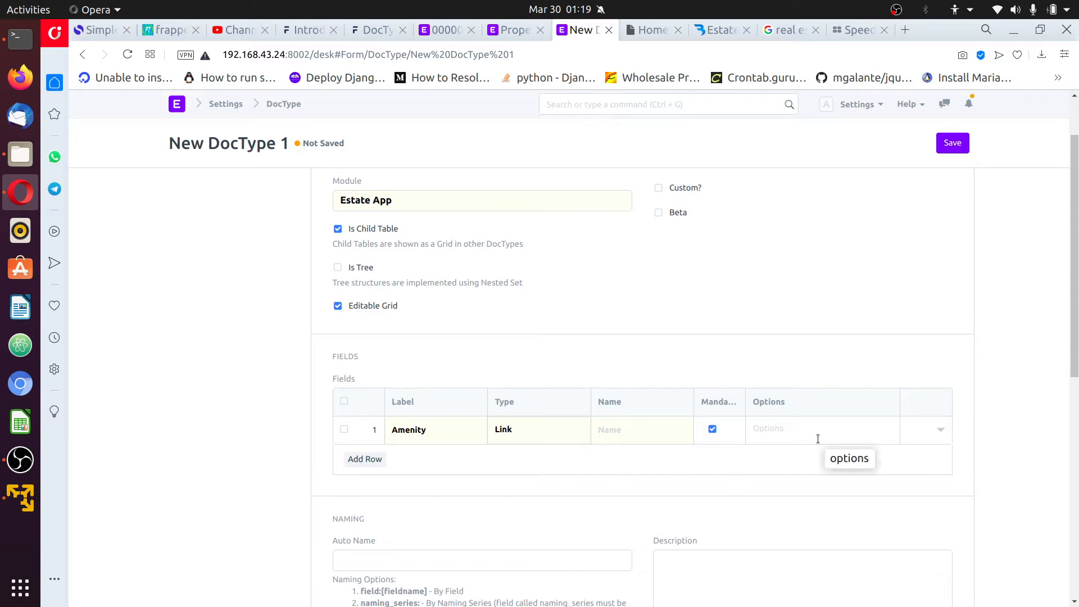
key("ctrl+v")
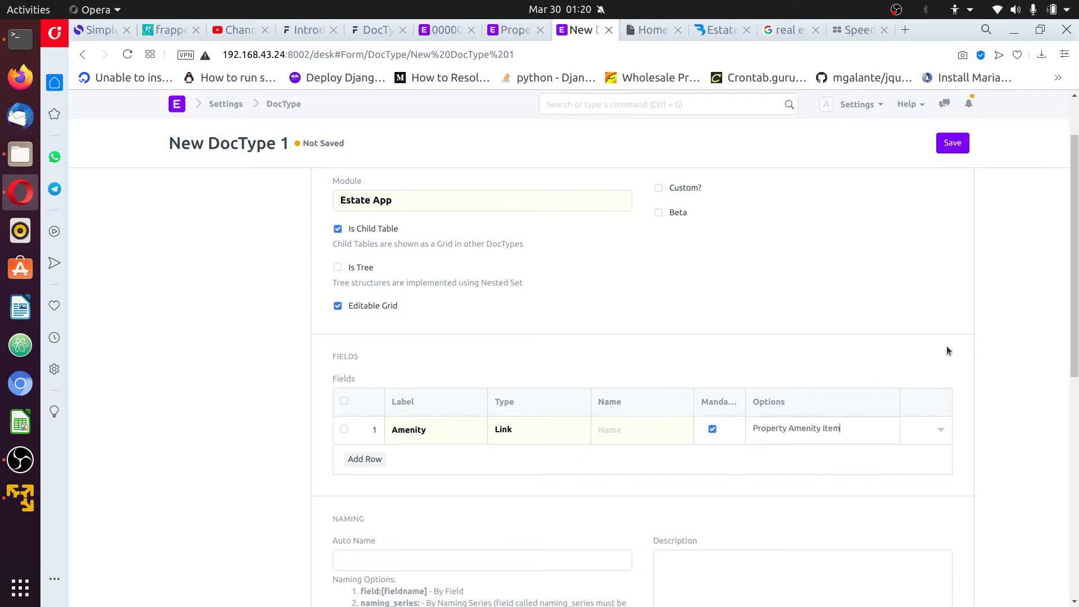
Clear the stray Fetch From text in the row settings and save the DocType
left_click(944, 433)
scroll(669, 473, "down", 3)
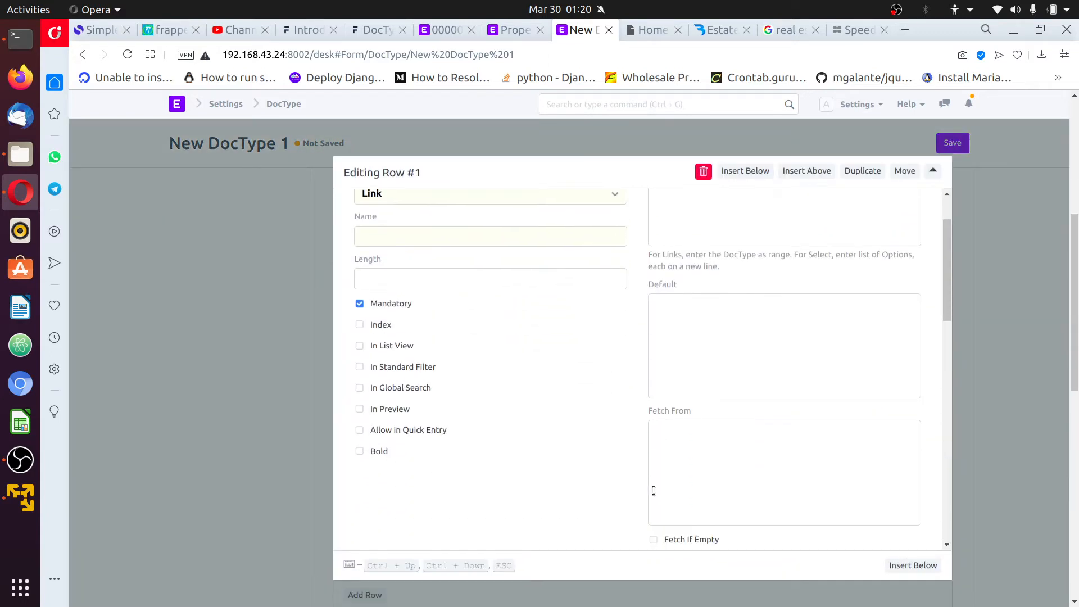
scroll(679, 433, "up", 3)
scroll(680, 449, "down", 3)
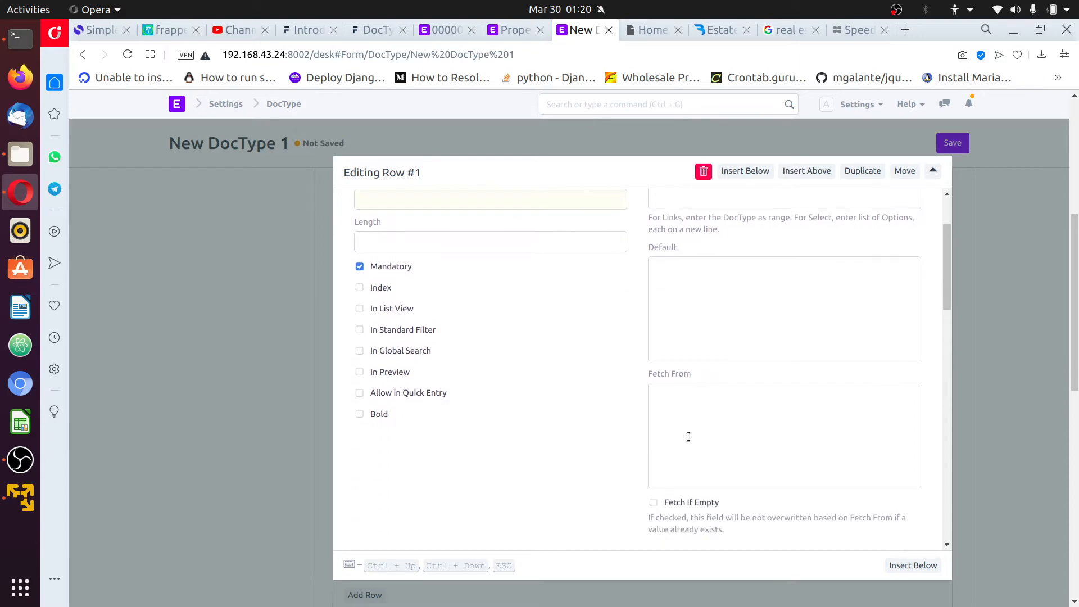
scroll(687, 436, "up", 3)
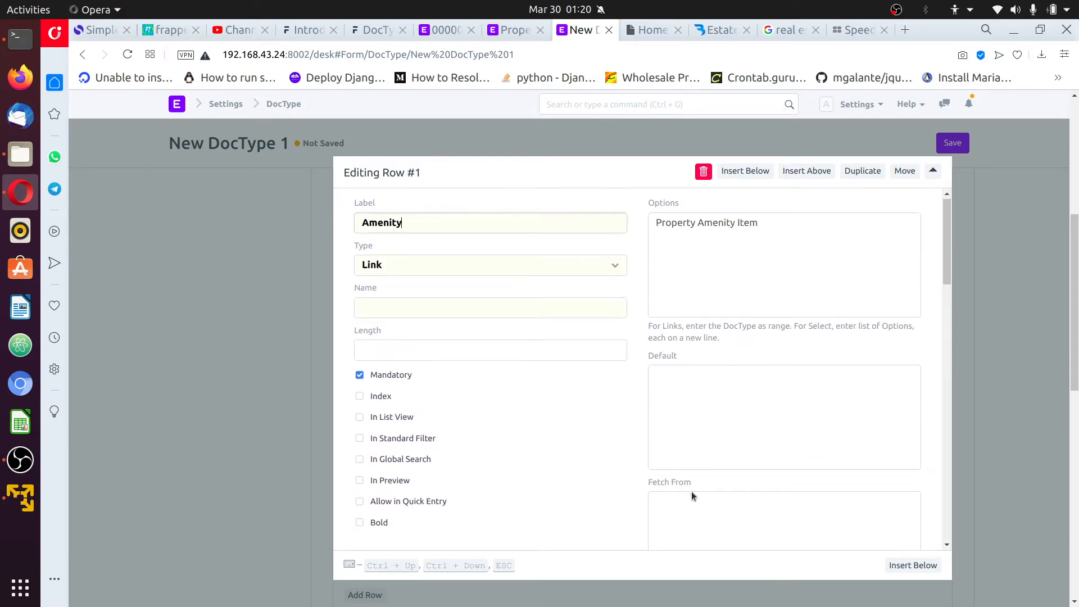
scroll(693, 488, "down", 1)
type("meni")
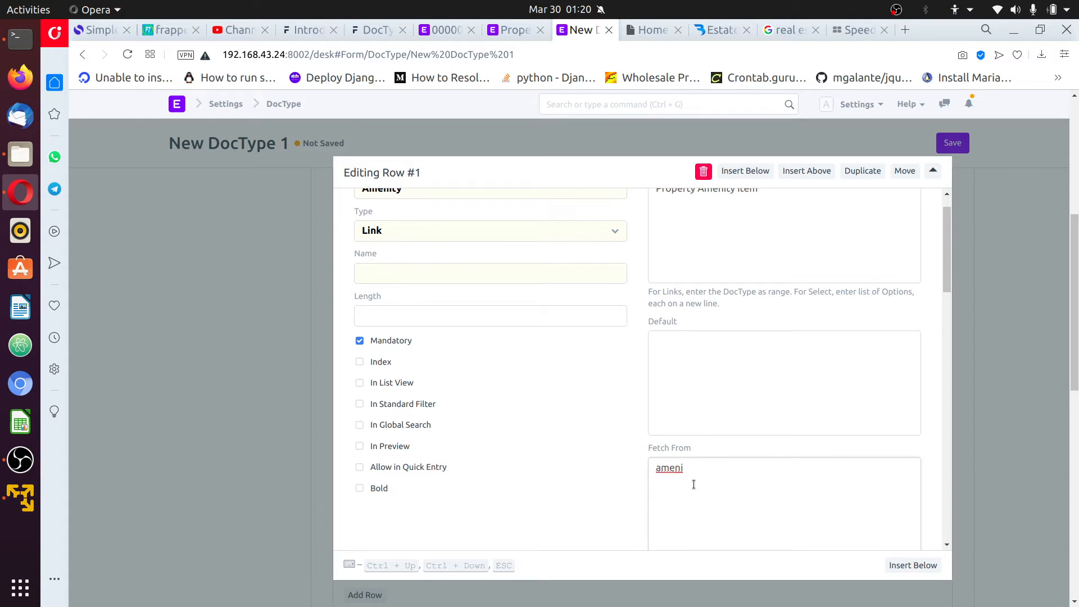
key("BackSpace")
key("BackSpace")
key("BackSpace")
key("BackSpace")
left_click(1003, 194)
scroll(994, 221, "up", 5)
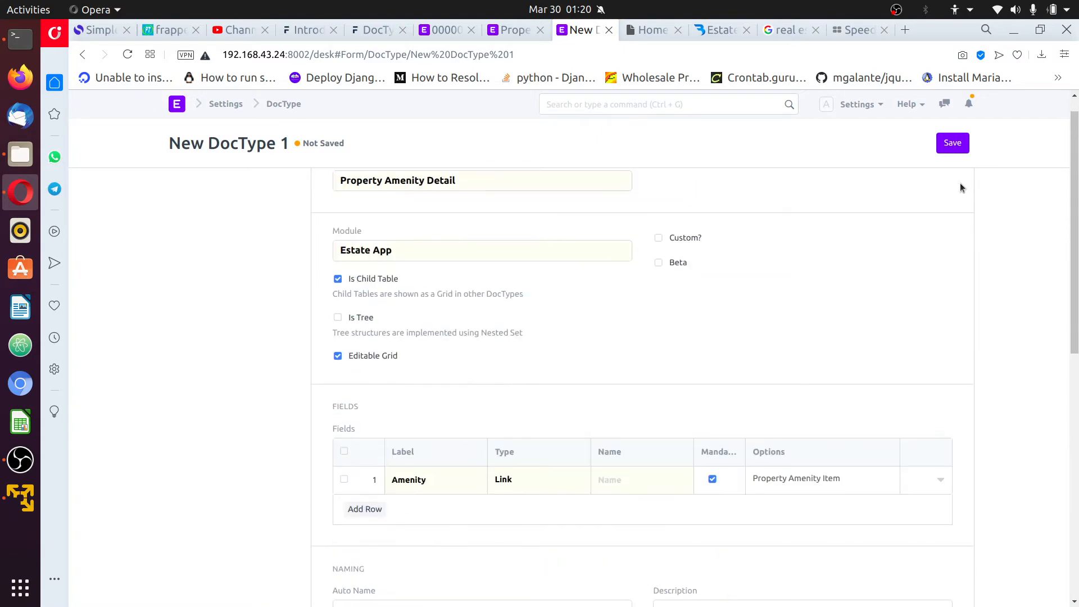
left_click(954, 144)
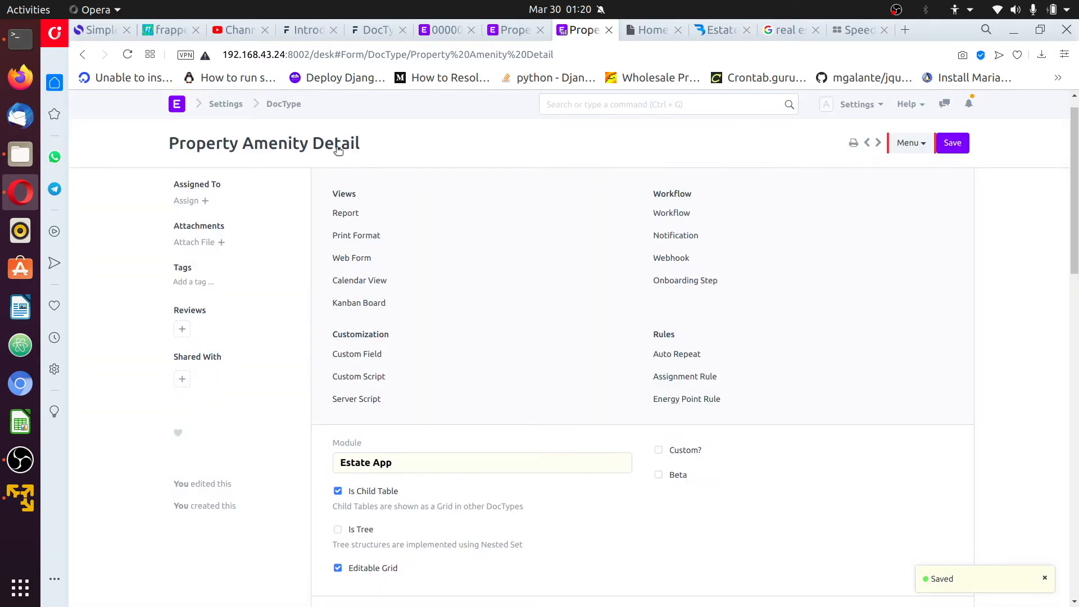
Copy the 'Property Amenity Detail' name from the DocType's title
left_click_drag(362, 145, 167, 148)
right_click(196, 149)
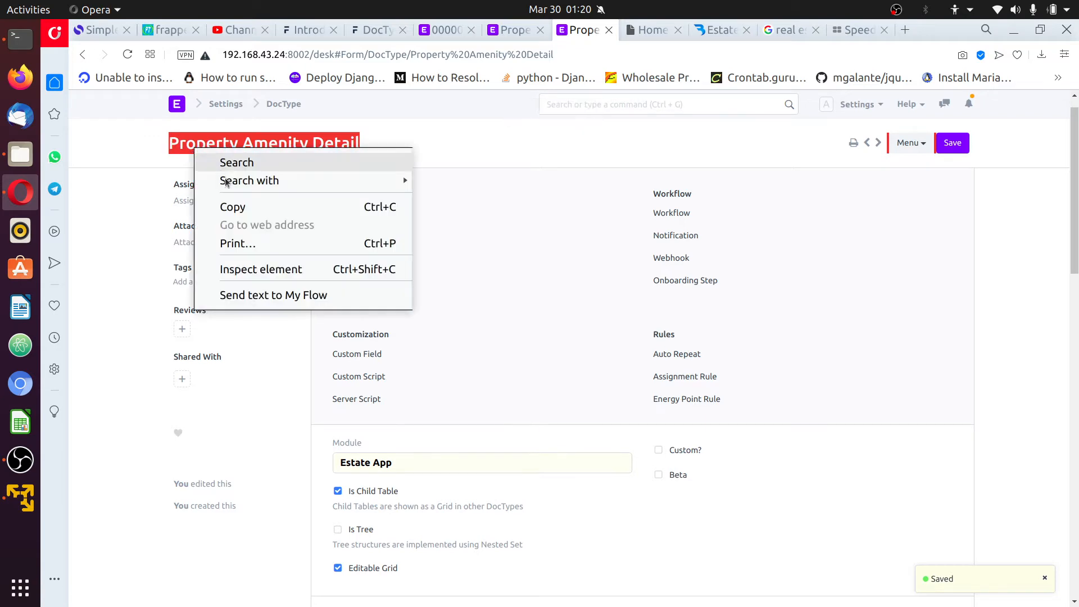
left_click(233, 207)
Refresh the DocType list and open the Property DocType
left_click(442, 35)
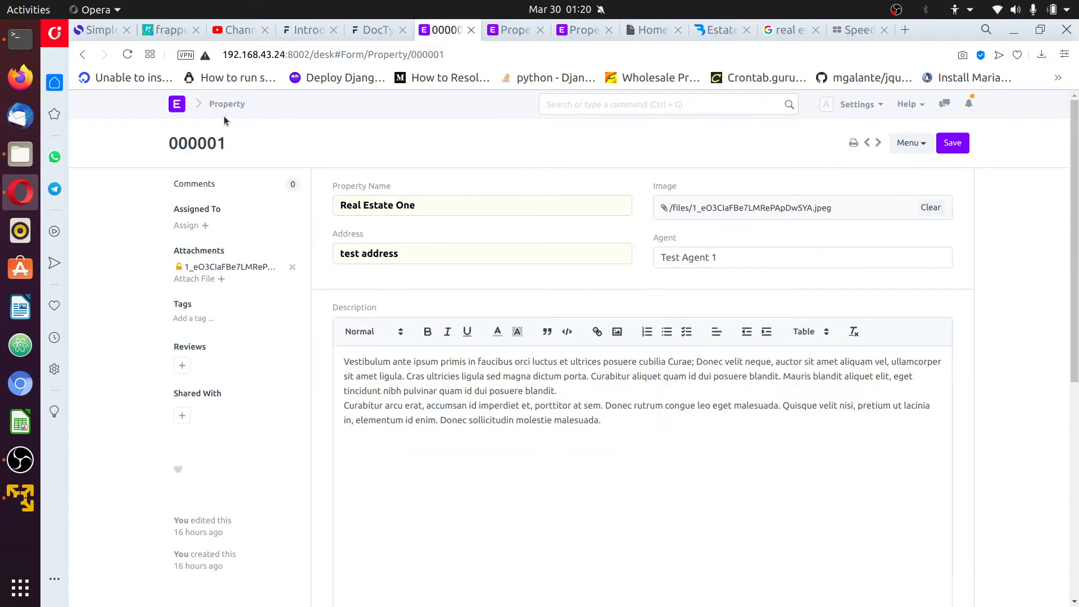
left_click(505, 35)
scroll(350, 169, "up", 2)
scroll(350, 169, "up", 4)
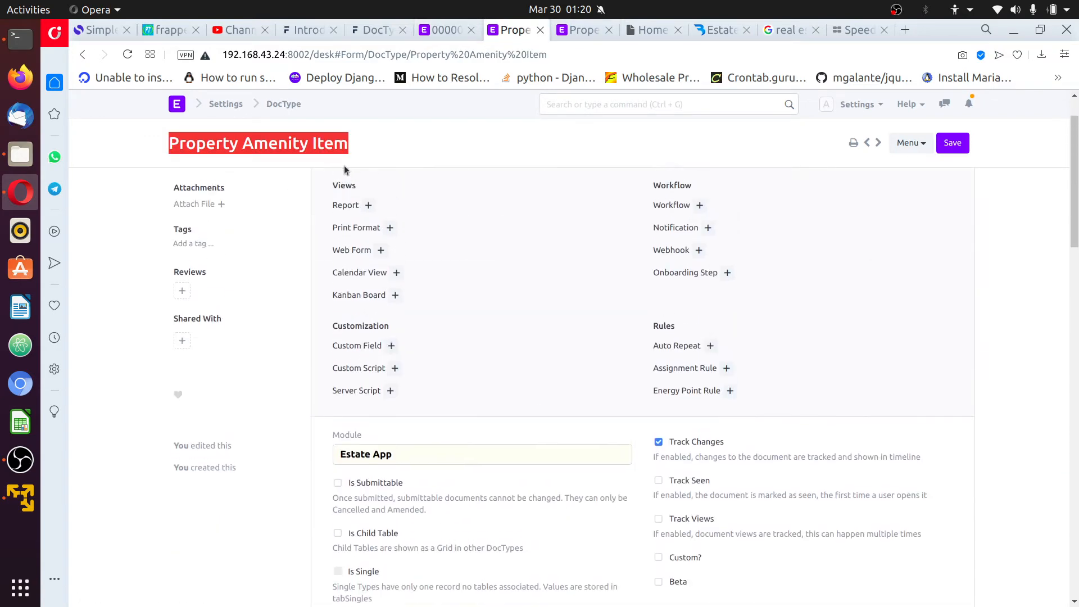
left_click(295, 105)
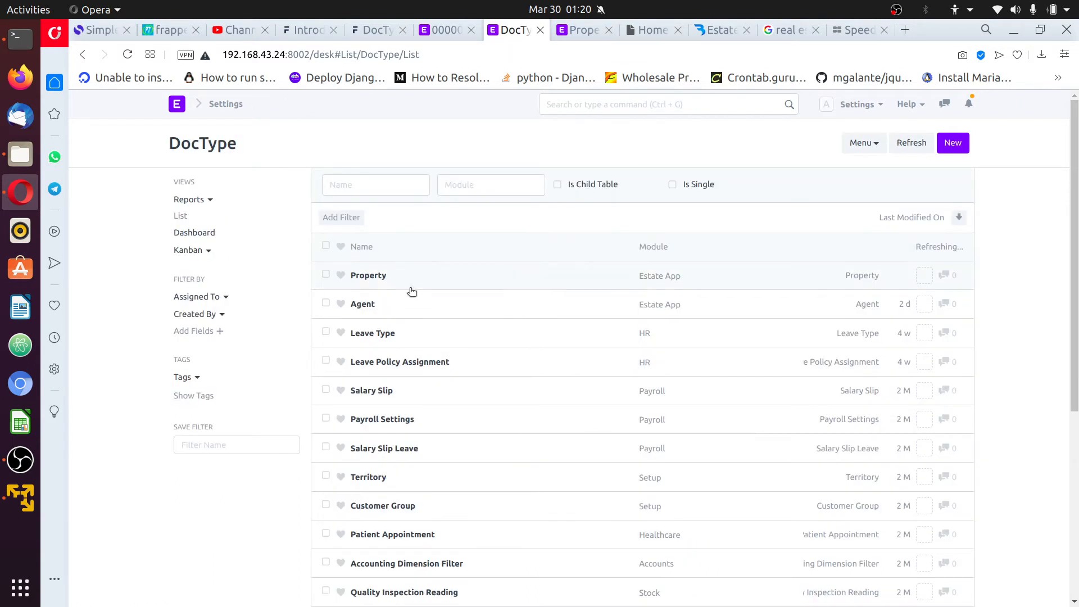
left_click(911, 144)
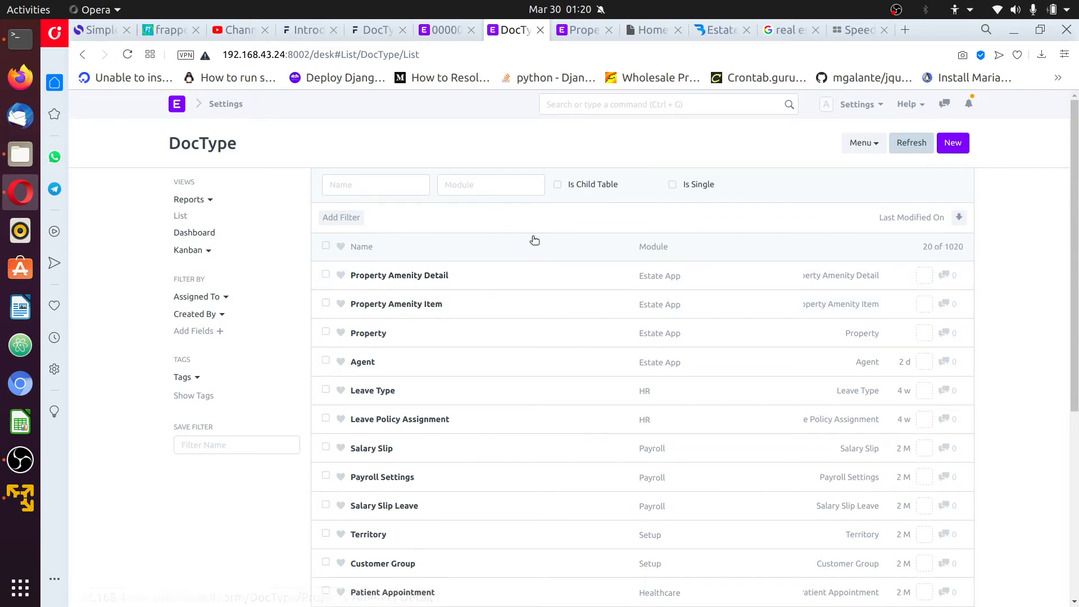
left_click(366, 333)
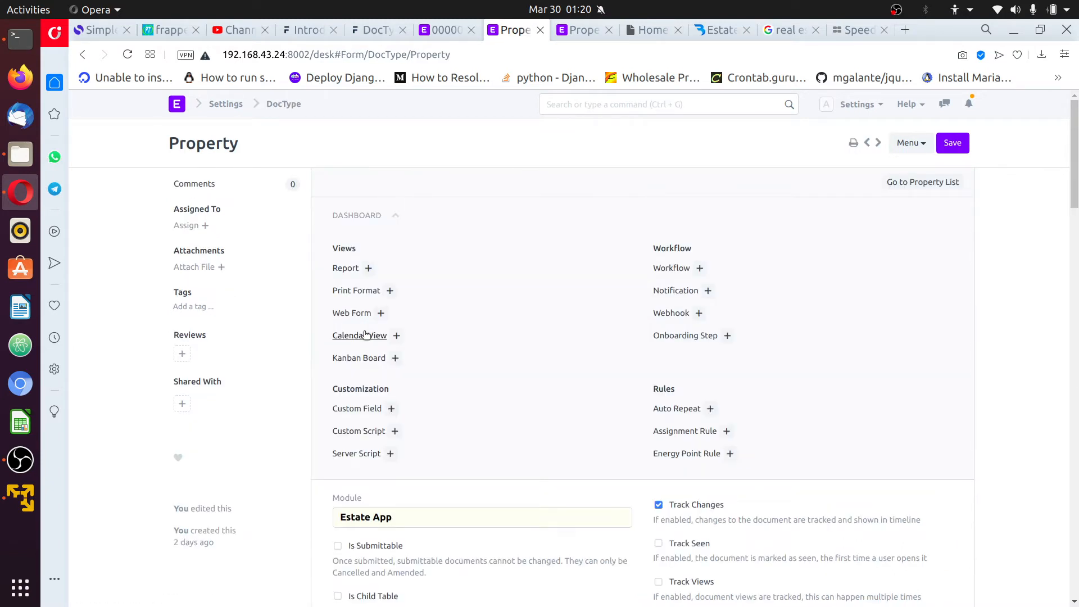
Add a blank eighth row to the Property DocType's Fields table
scroll(487, 362, "down", 8)
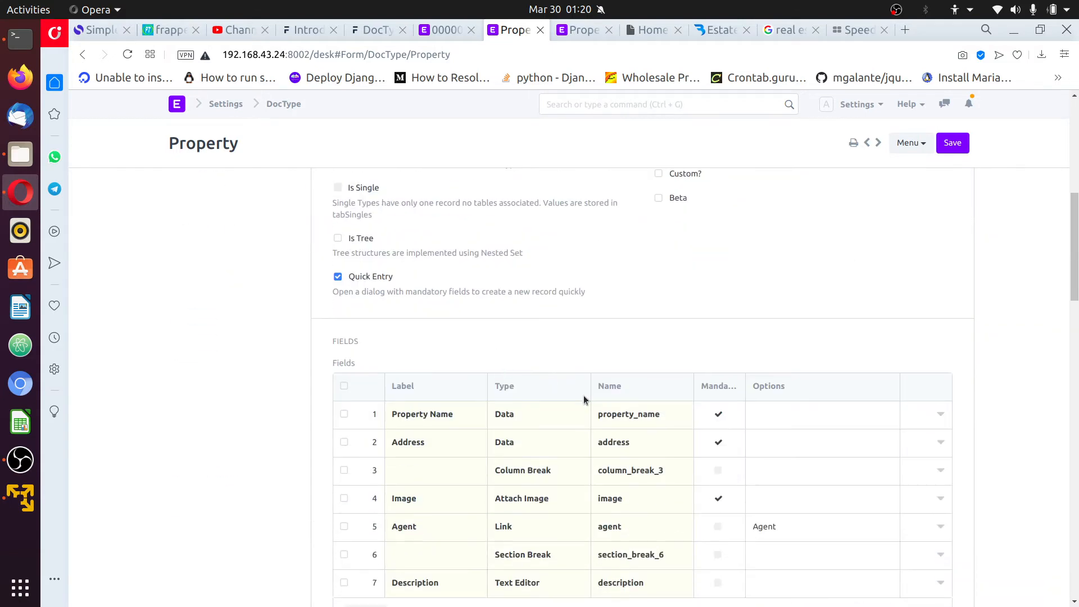
scroll(599, 398, "down", 3)
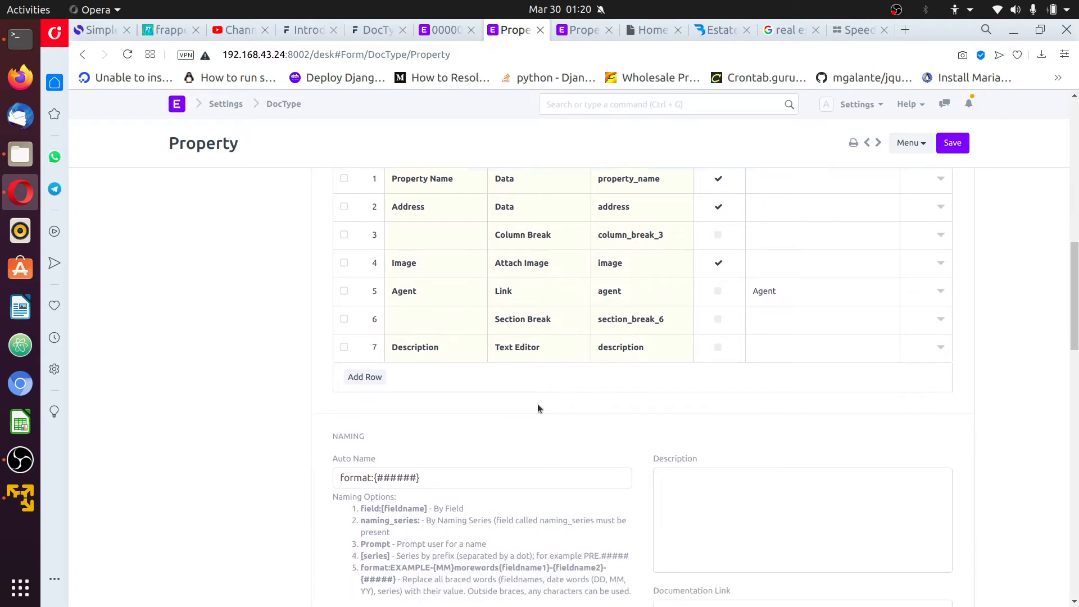
scroll(506, 394, "down", 2)
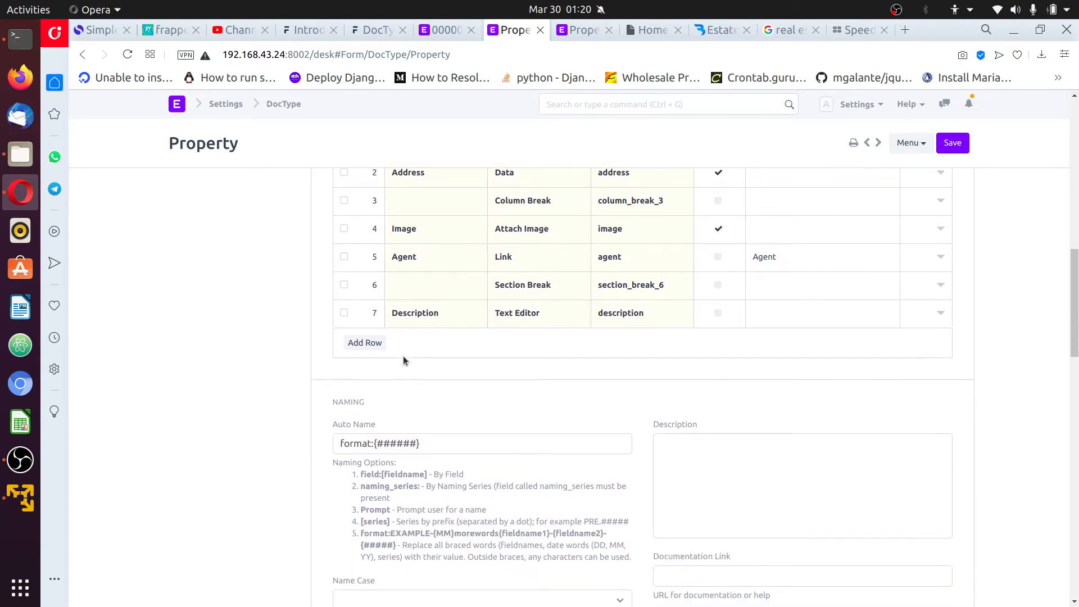
scroll(403, 355, "down", 2)
left_click(369, 279)
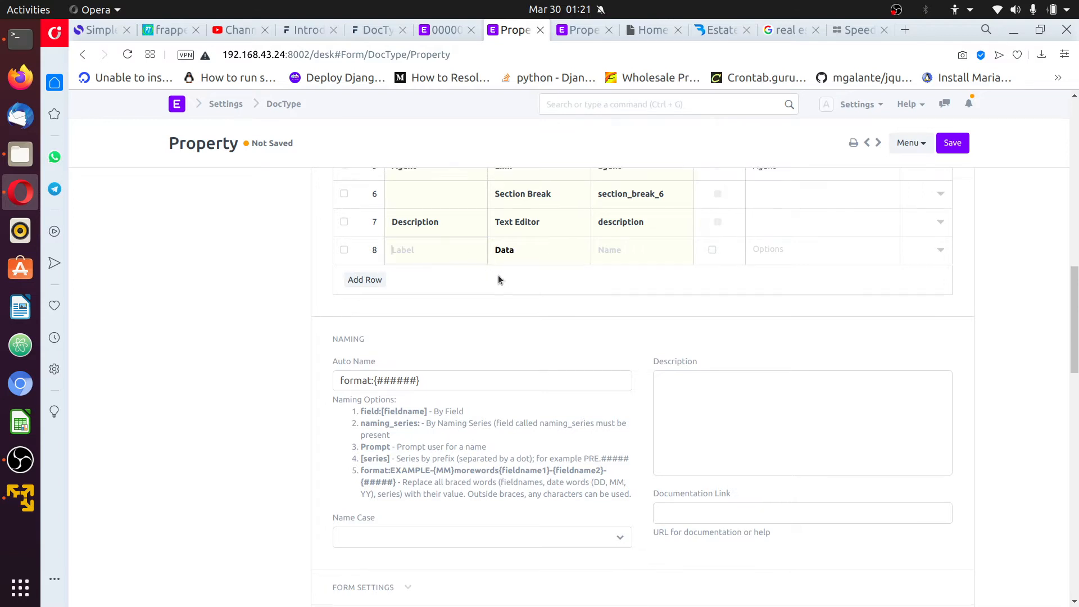
Make row 8 a collapsible Section Break
scroll(472, 303, "up", 2)
left_click(537, 328)
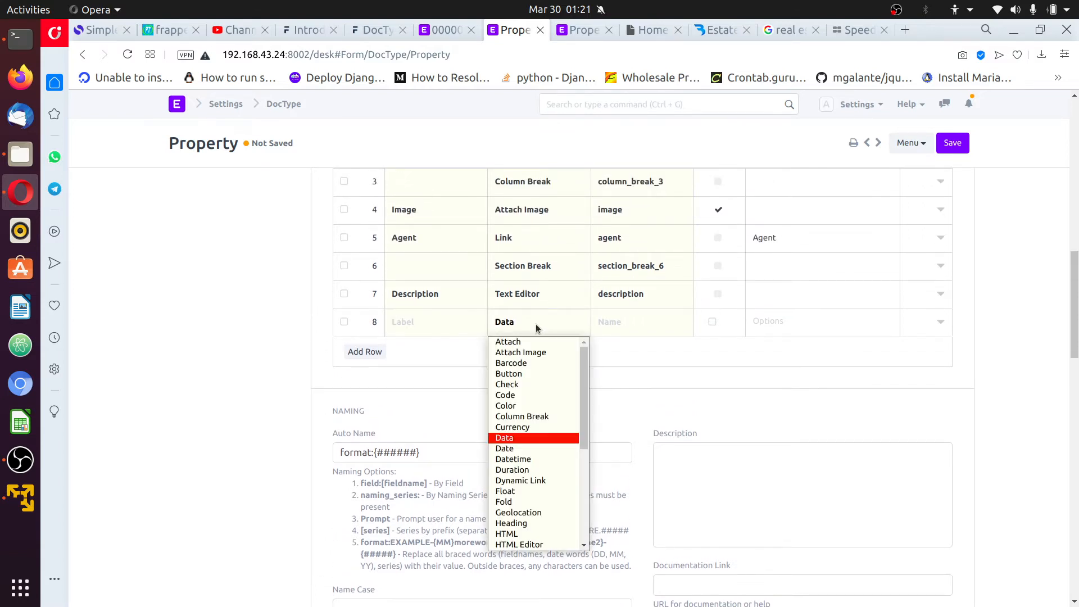
key("s")
key("Return")
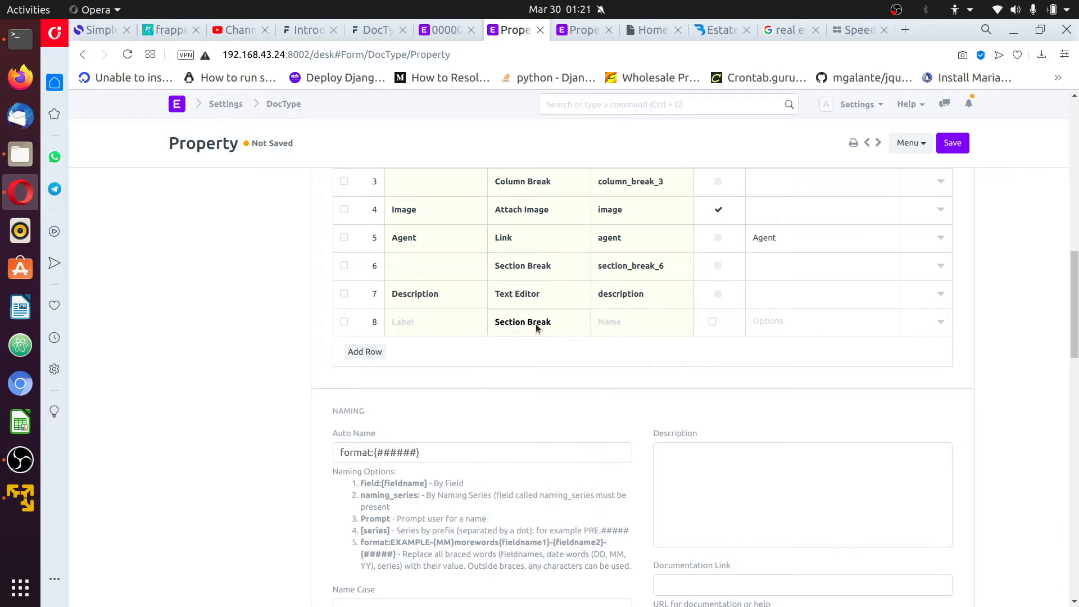
scroll(506, 343, "down", 1)
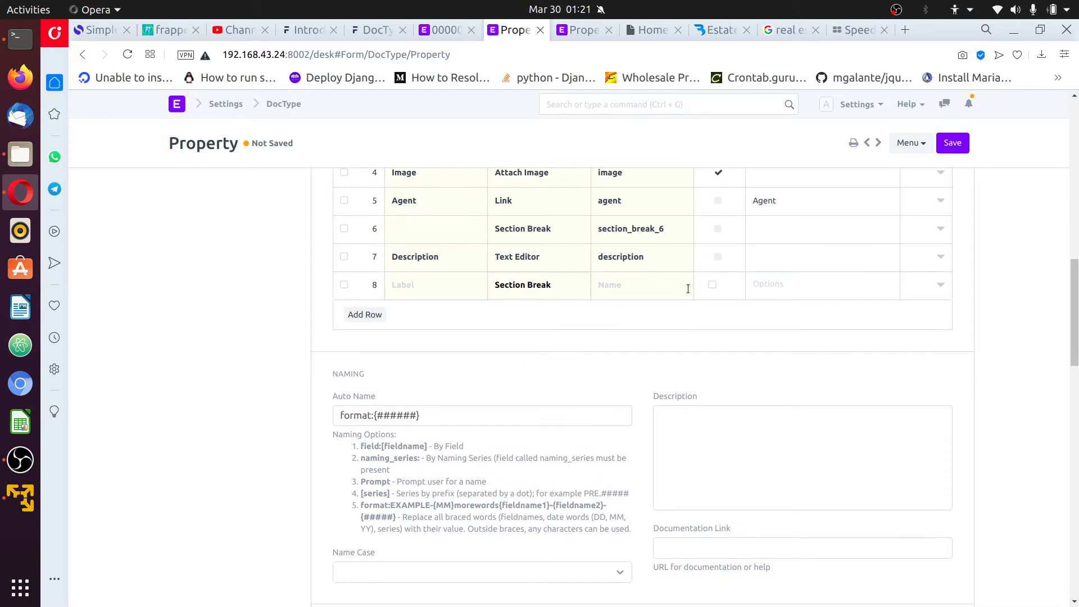
left_click(941, 285)
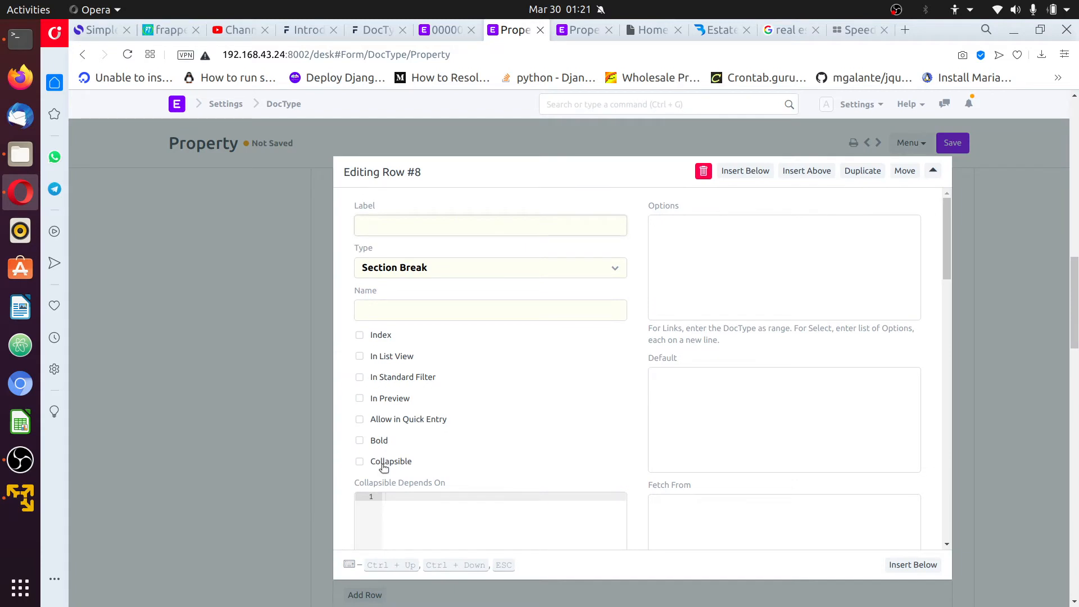
left_click(360, 462)
left_click(996, 289)
Add an 'Amenities' Link field targeting Property Amenity Detail and save the Property DocType
left_click(368, 332)
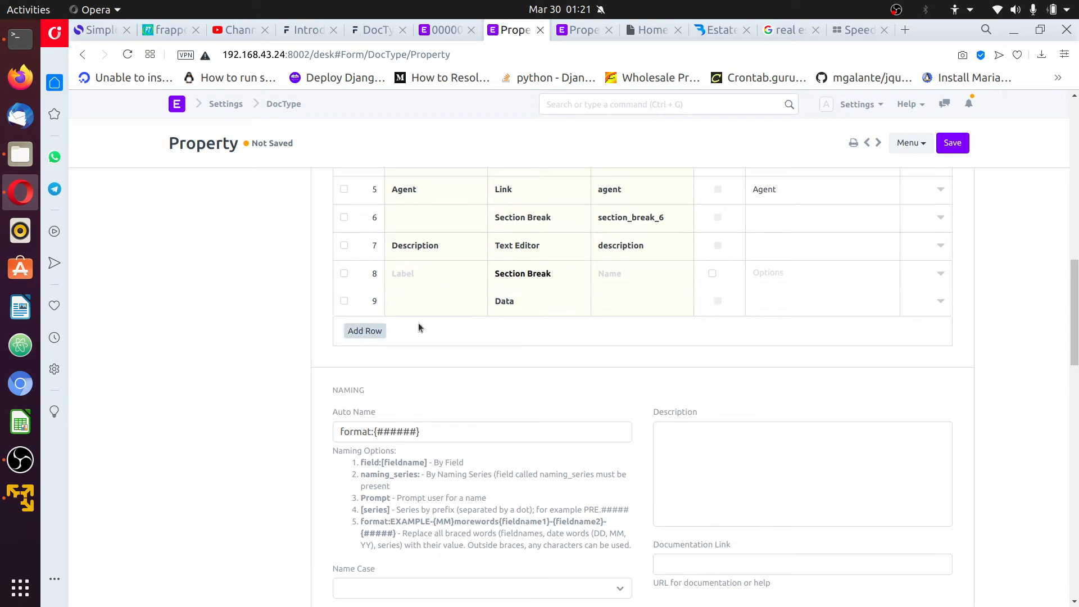
left_click(445, 301)
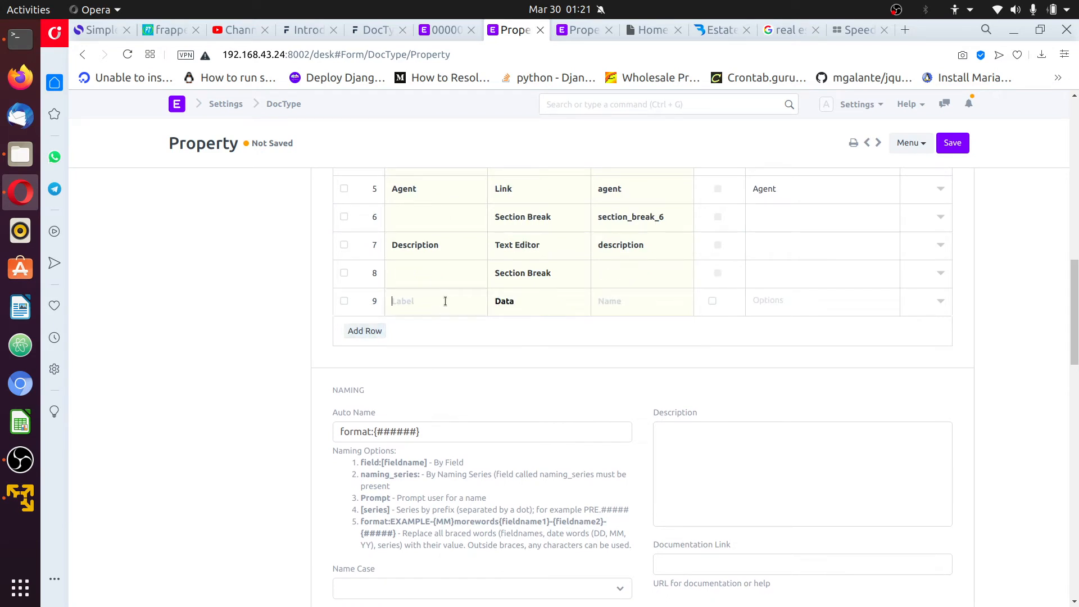
type("Amenities")
left_click(536, 304)
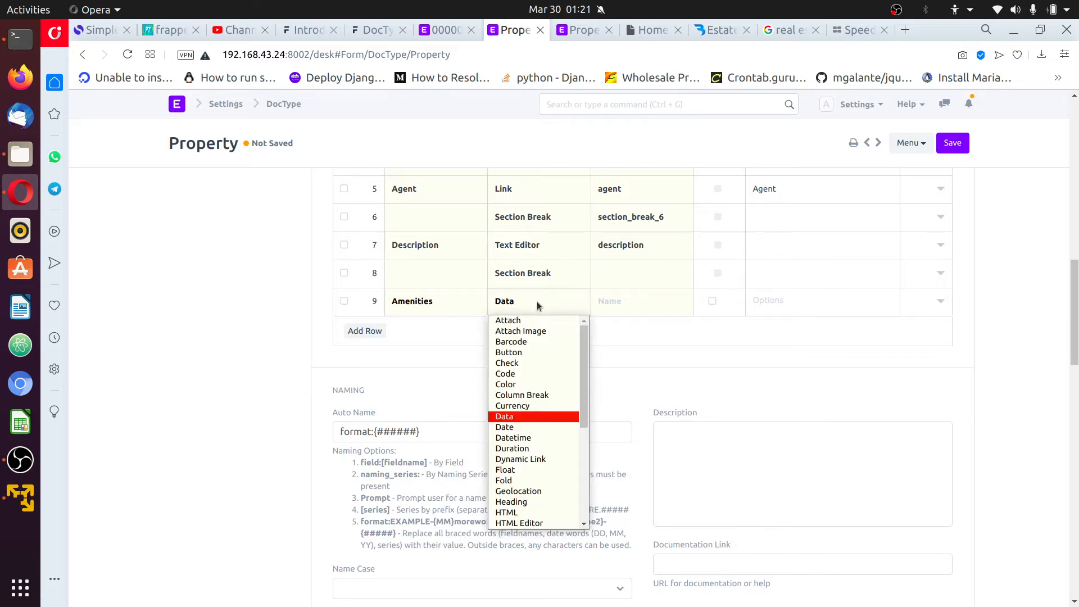
key("l")
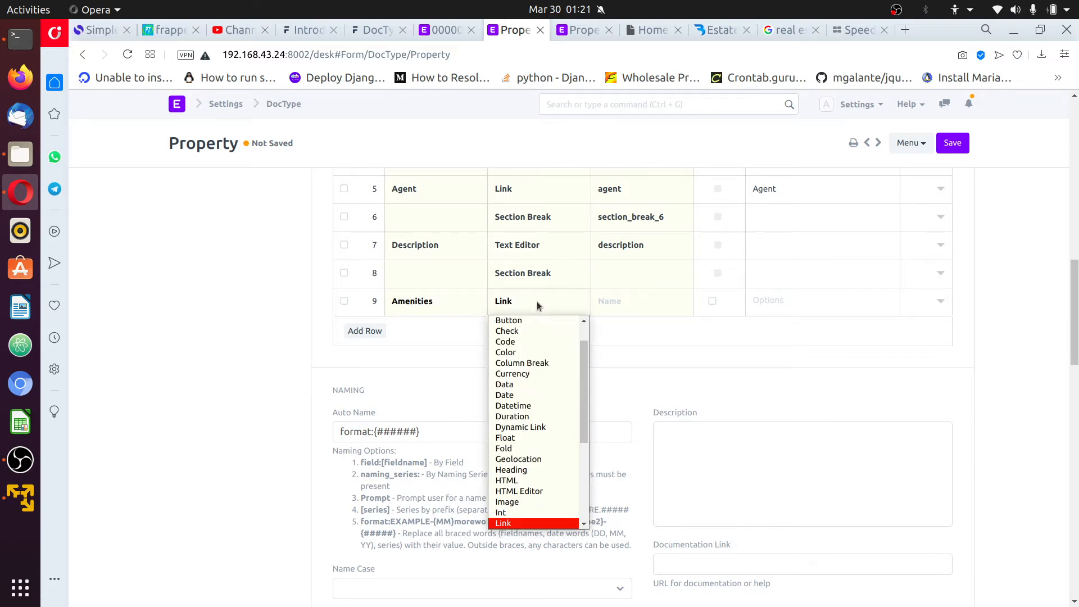
key("Return")
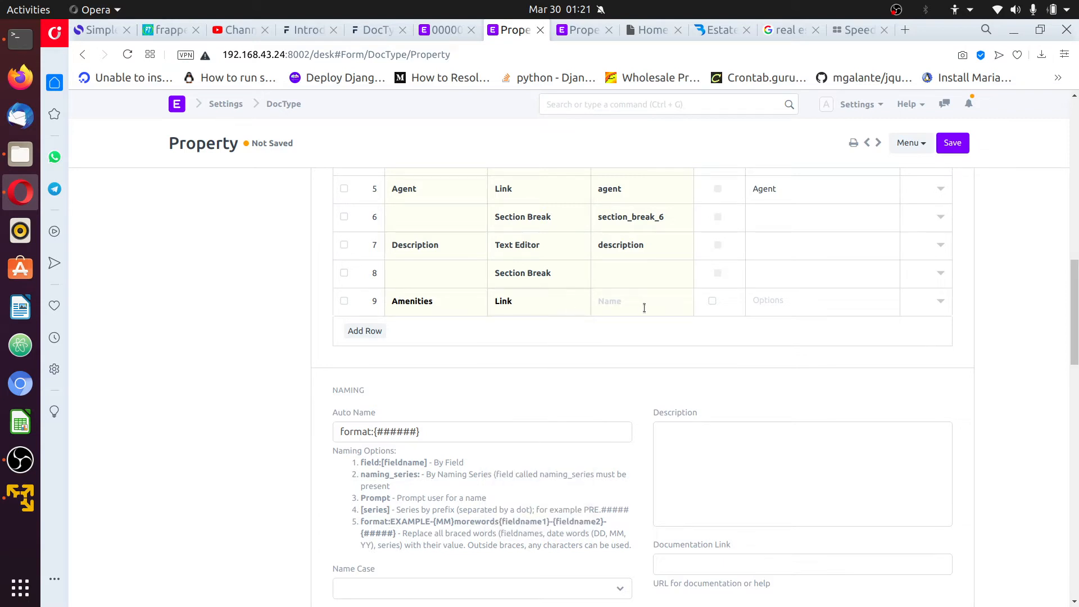
left_click(797, 303)
type("Property Amenity Detail")
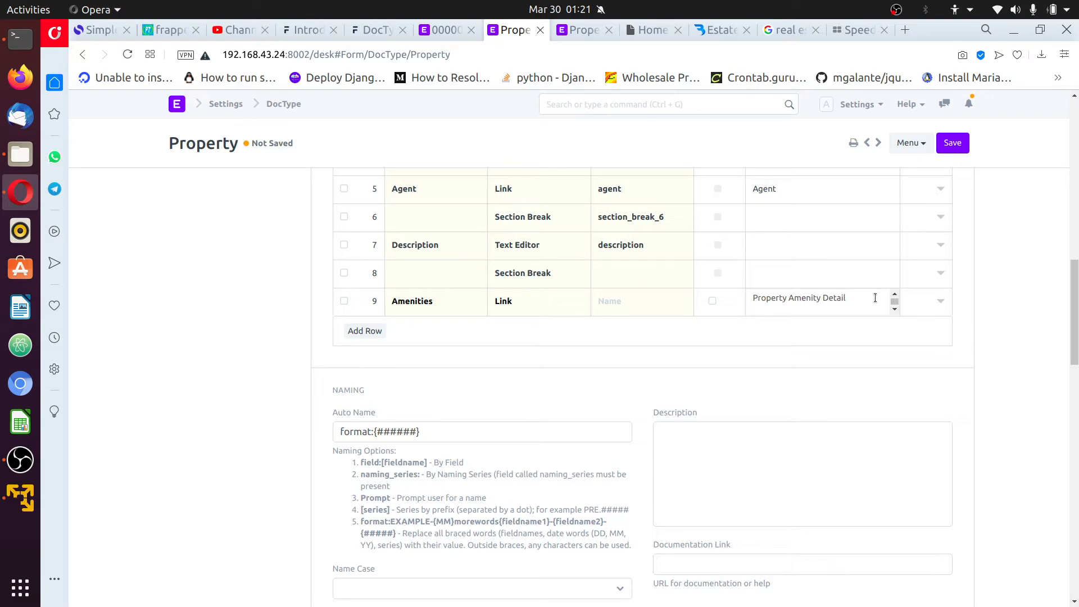
key("BackSpace")
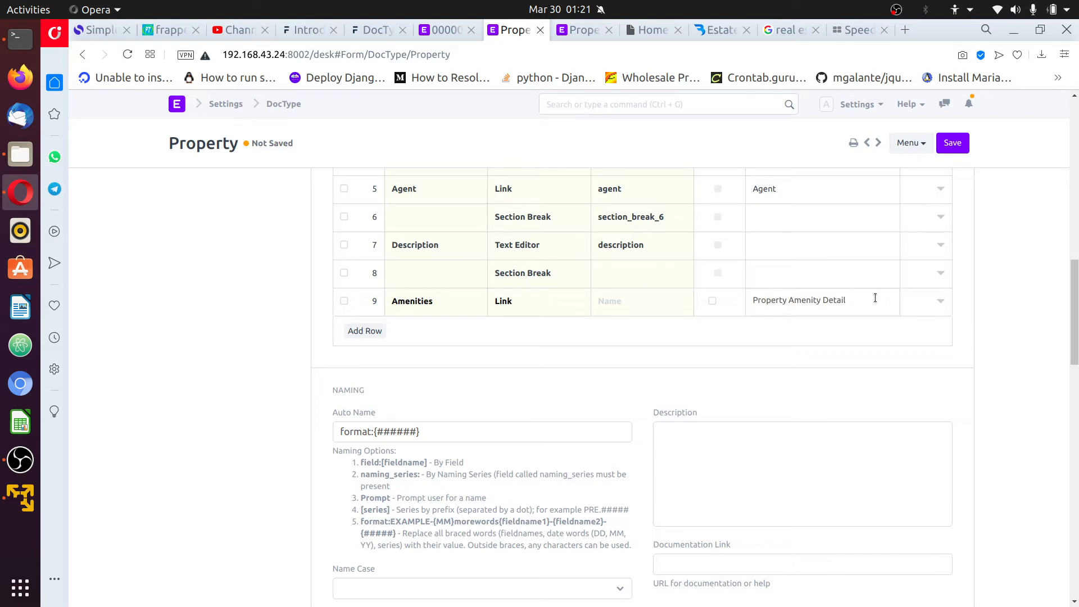
left_click(949, 143)
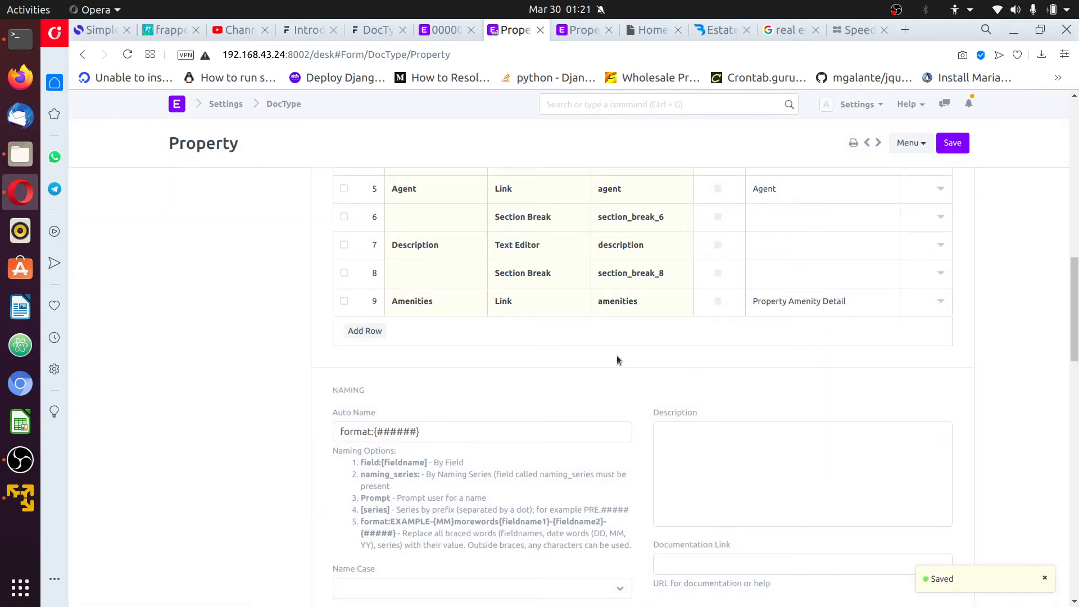
scroll(880, 318, "up", 6)
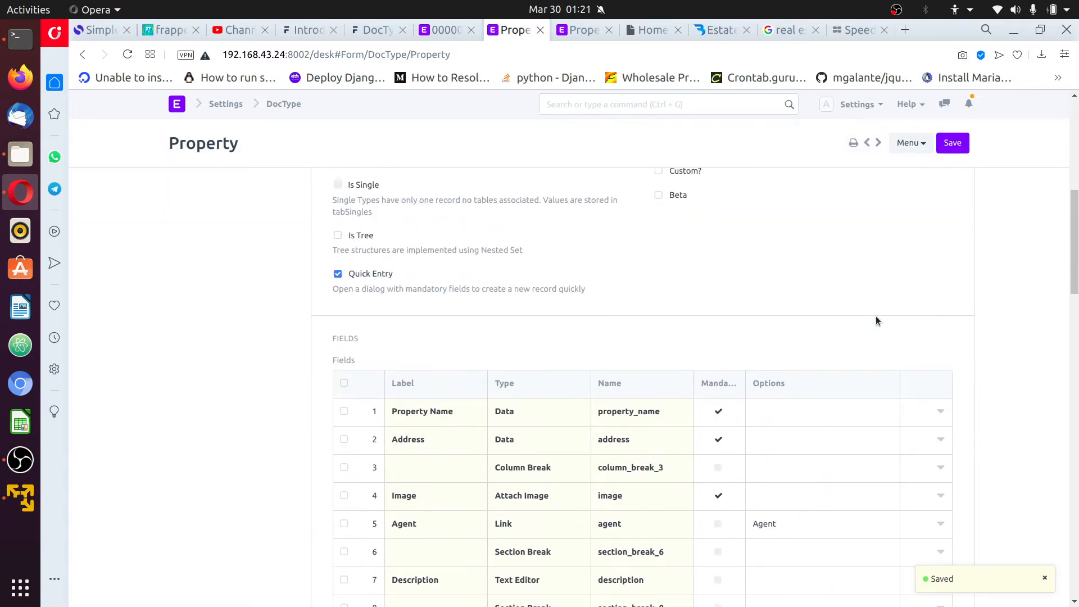
Glance at the demo page and open the Property Amenity Detail DocType from the list
scroll(855, 338, "down", 3)
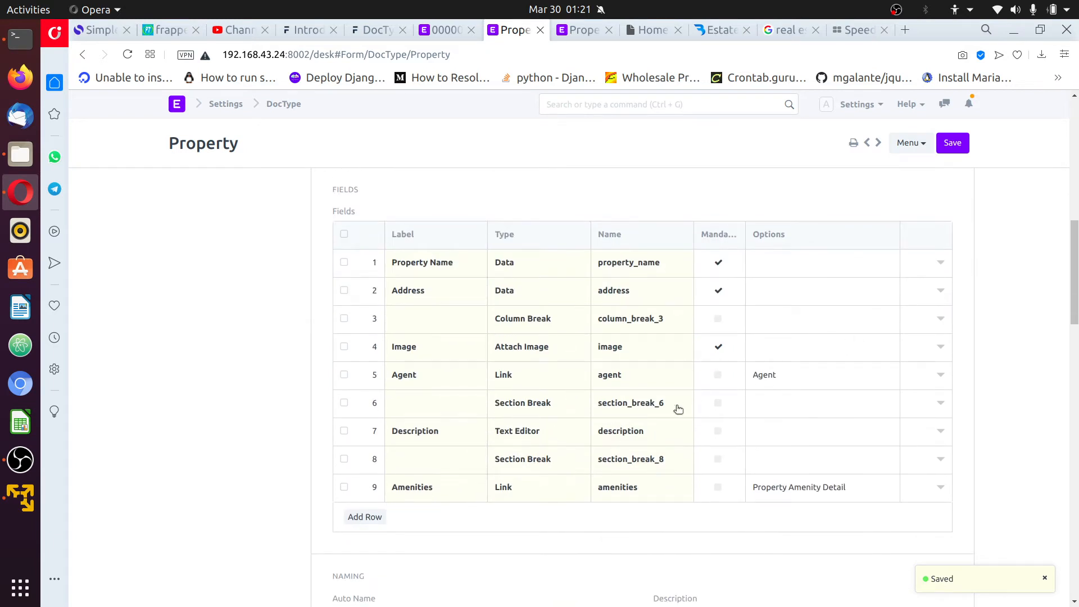
left_click(581, 30)
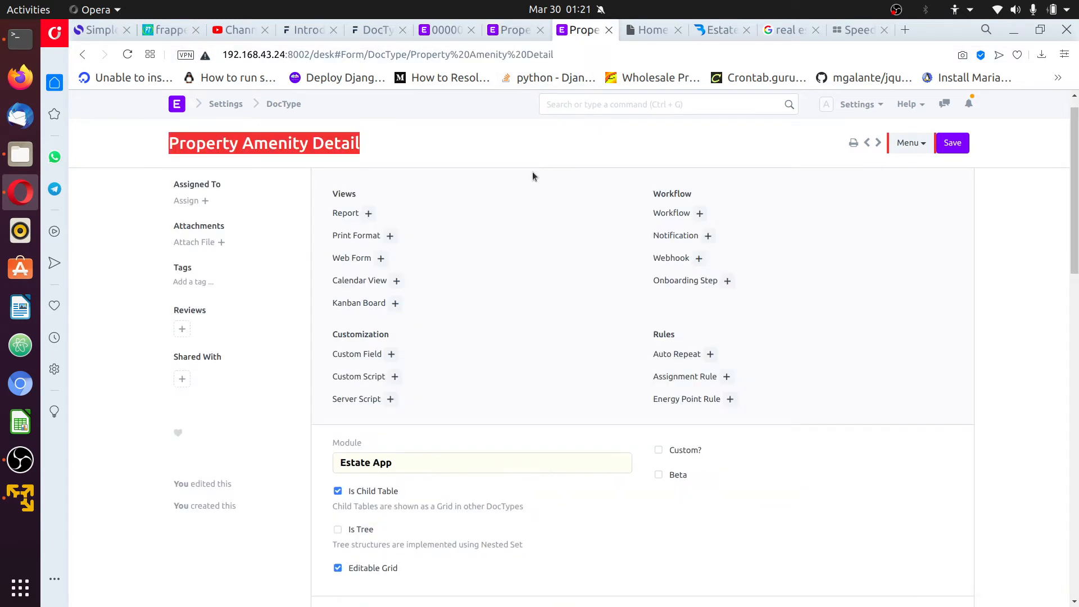
left_click(285, 104)
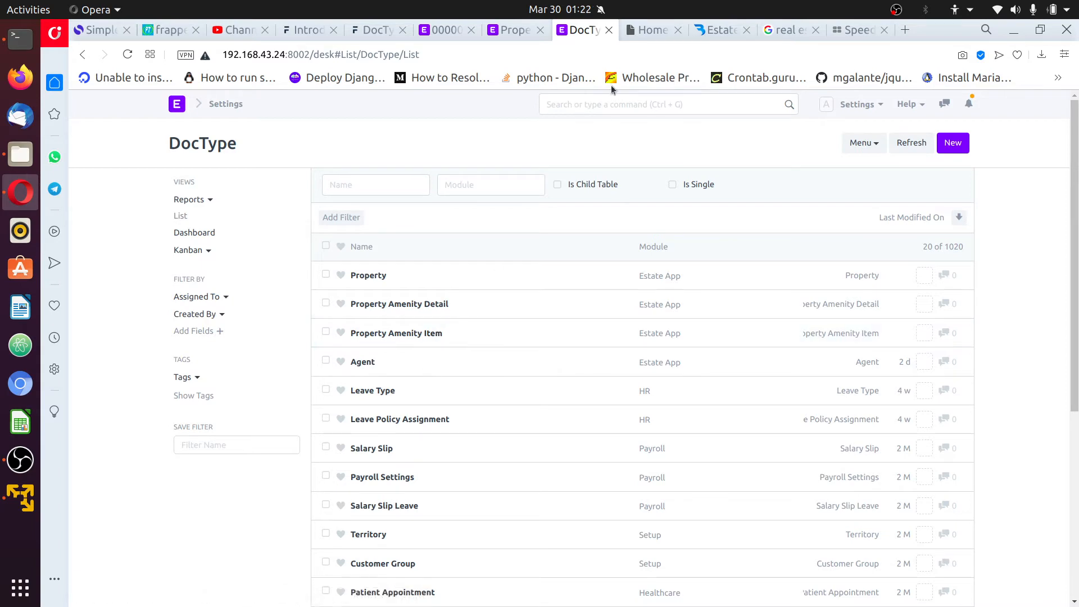
left_click(720, 29)
scroll(607, 365, "down", 3)
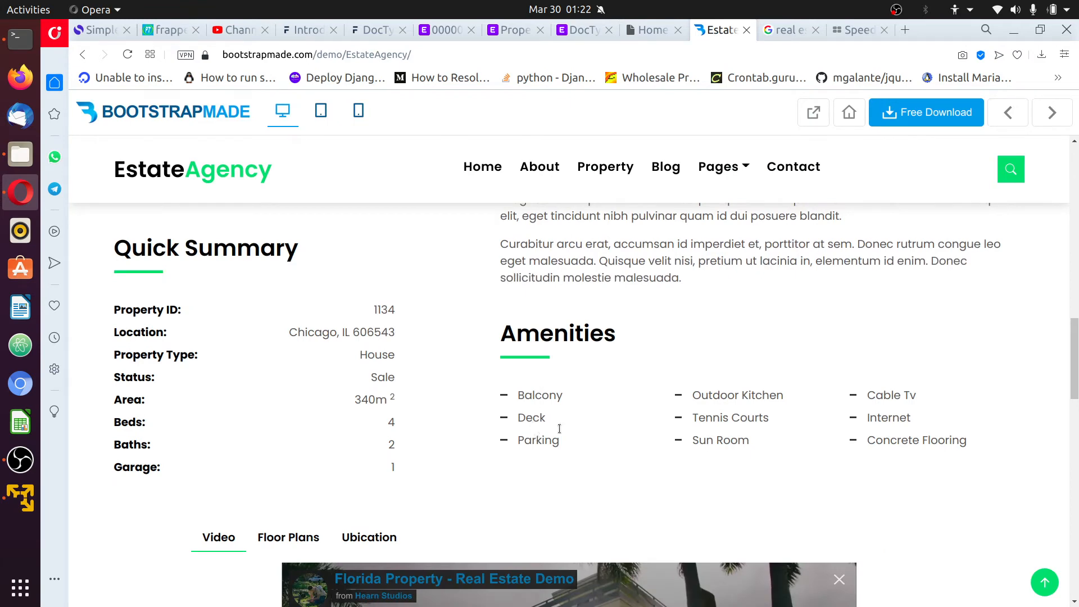
left_click(578, 29)
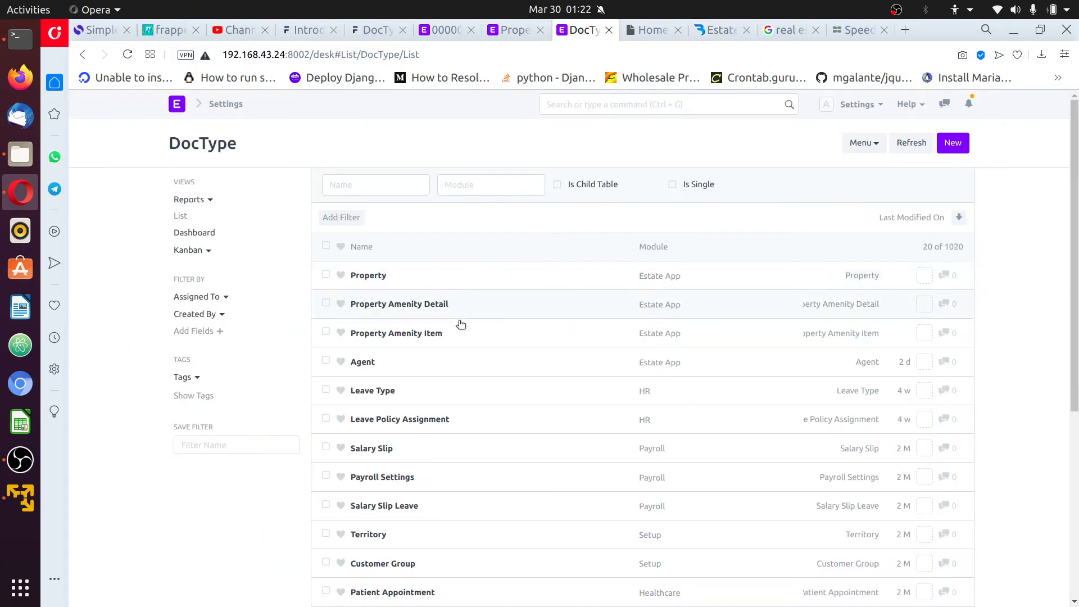
left_click(406, 304)
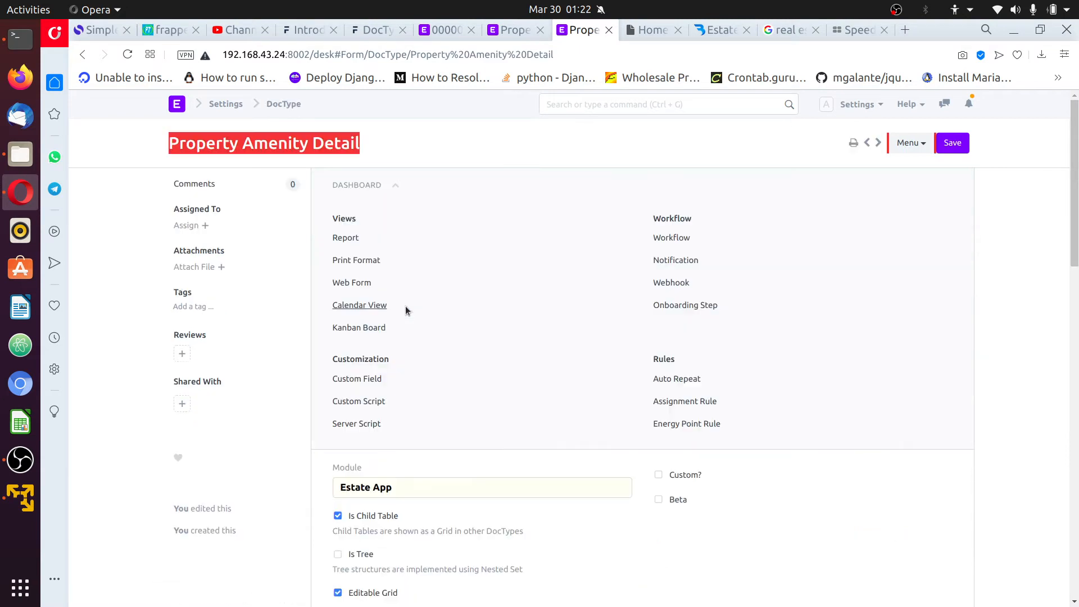
scroll(470, 335, "down", 5)
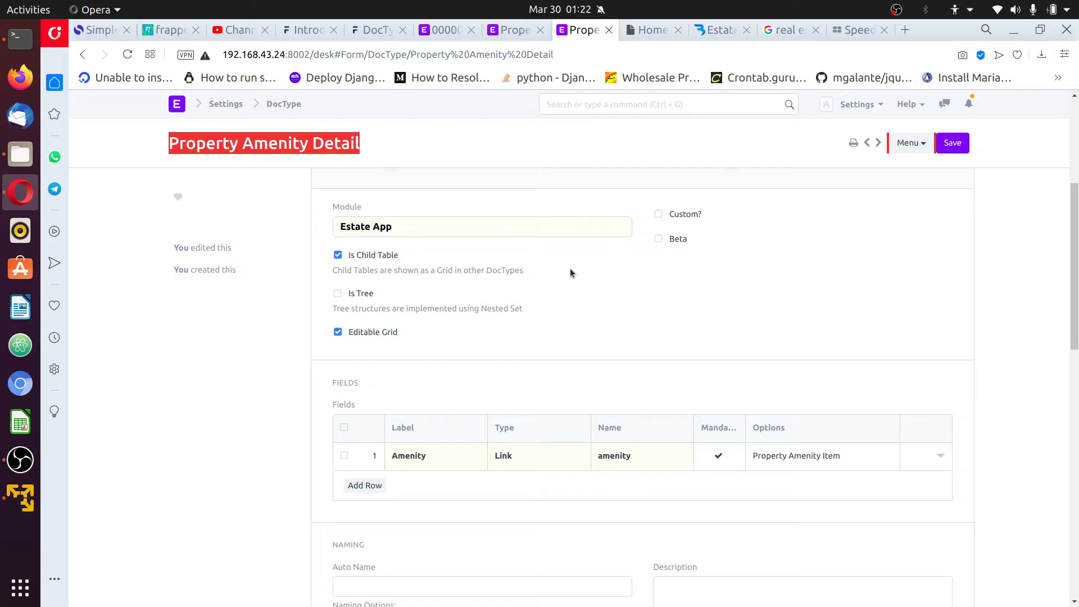
Compare the Property DocType's fields, then open Property Amenity Item from the DocType list
left_click(510, 31)
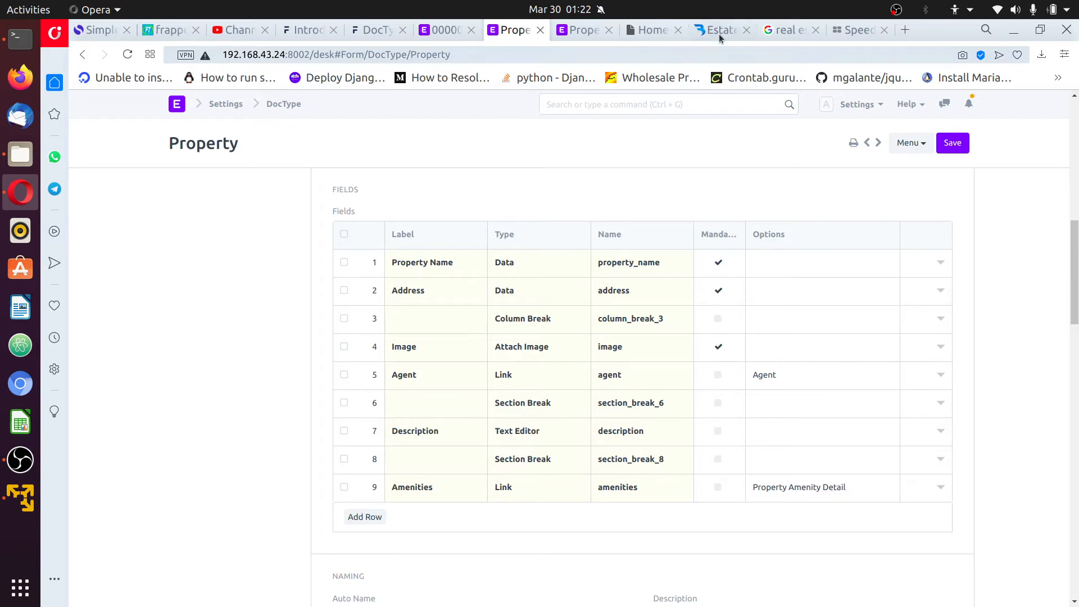
scroll(282, 255, "down", 1)
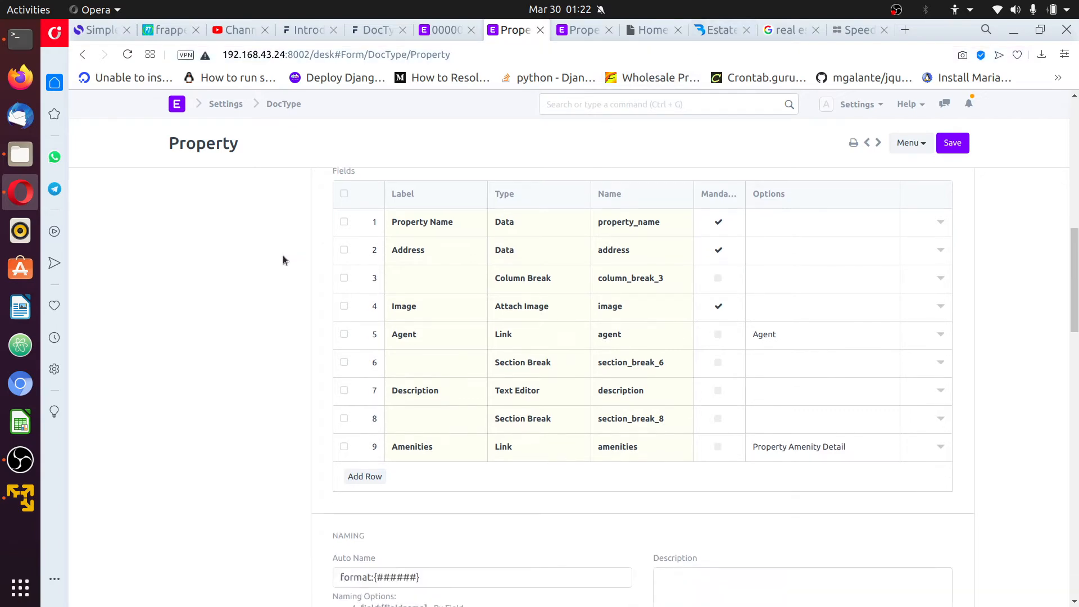
scroll(282, 255, "up", 10)
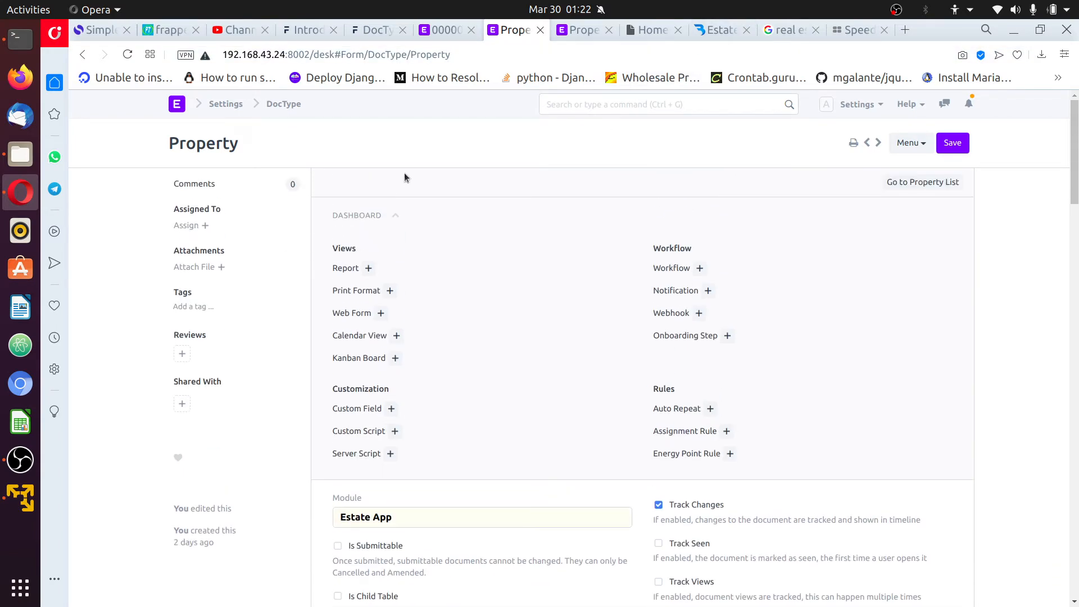
left_click(575, 33)
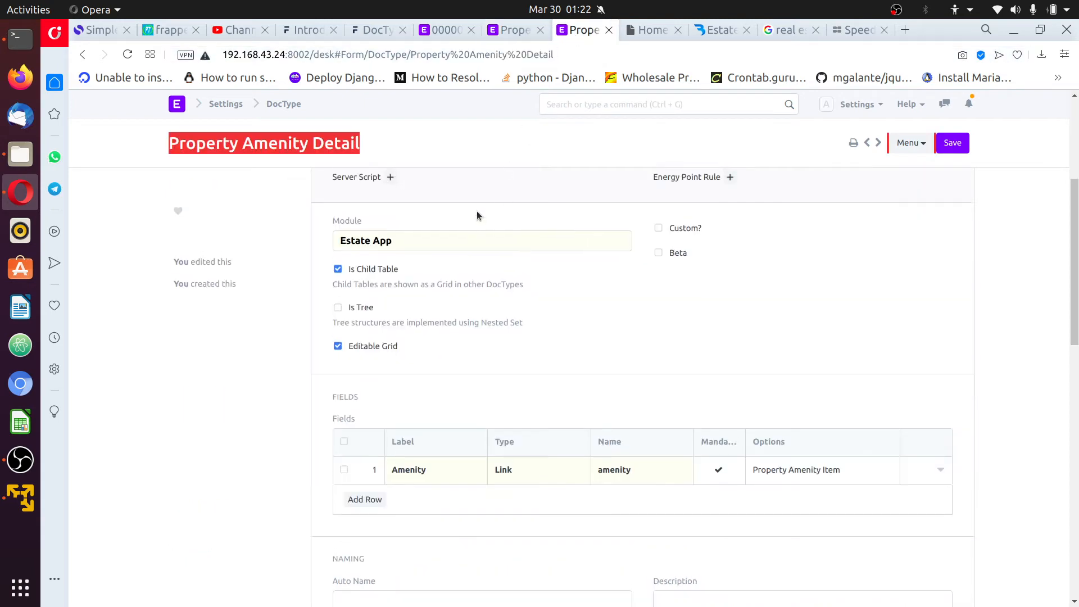
scroll(461, 225, "up", 3)
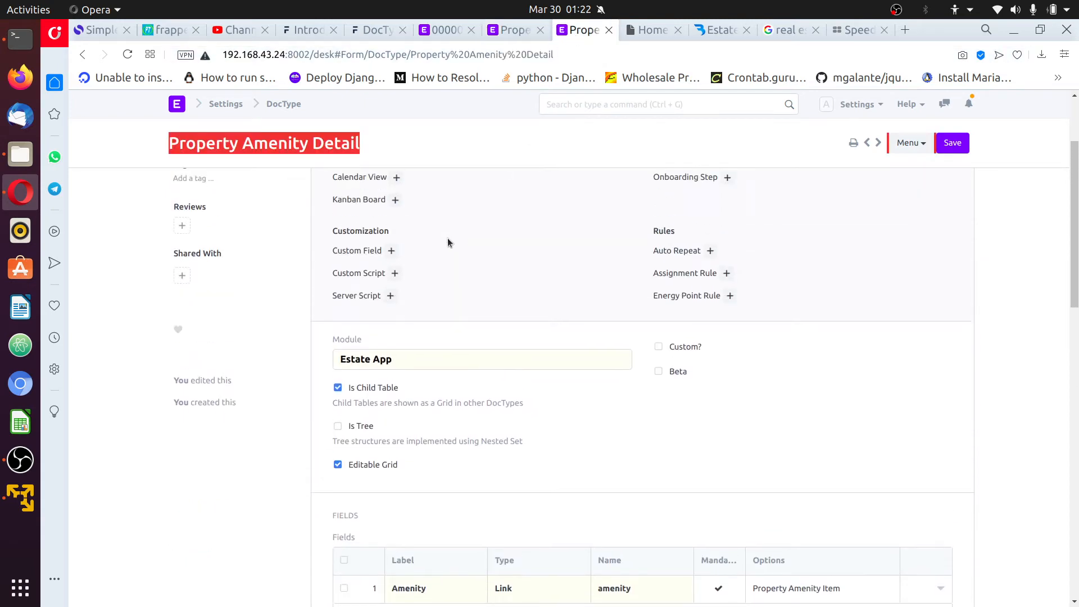
left_click(284, 105)
left_click(408, 259)
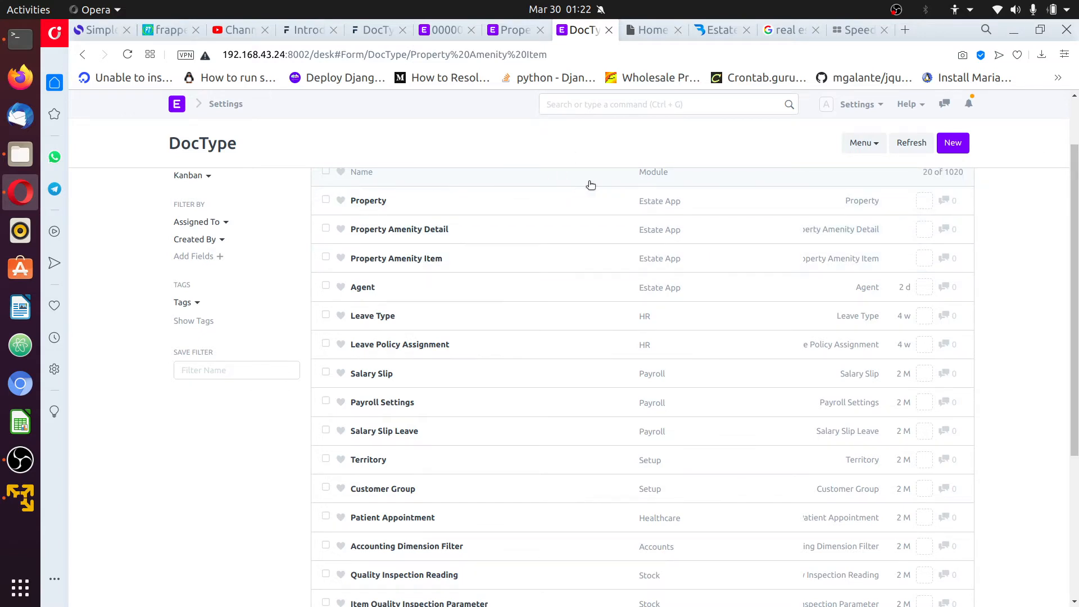
Go to the empty Property Amenity Item list and reload the desk from Settings
scroll(591, 185, "down", 3)
scroll(927, 310, "up", 1)
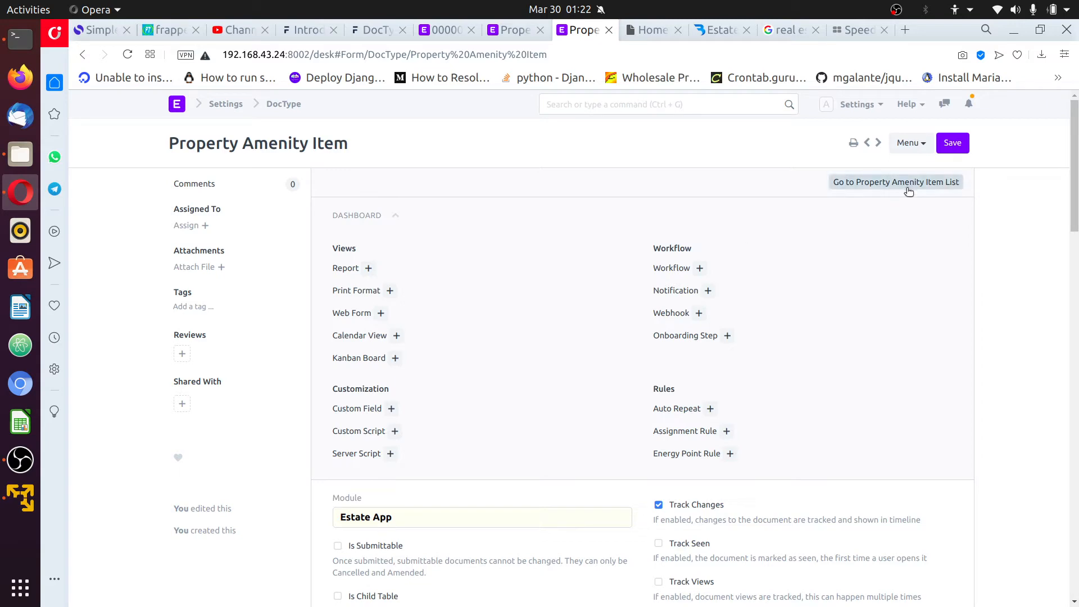
scroll(891, 332, "down", 4)
scroll(899, 323, "up", 4)
left_click(900, 181)
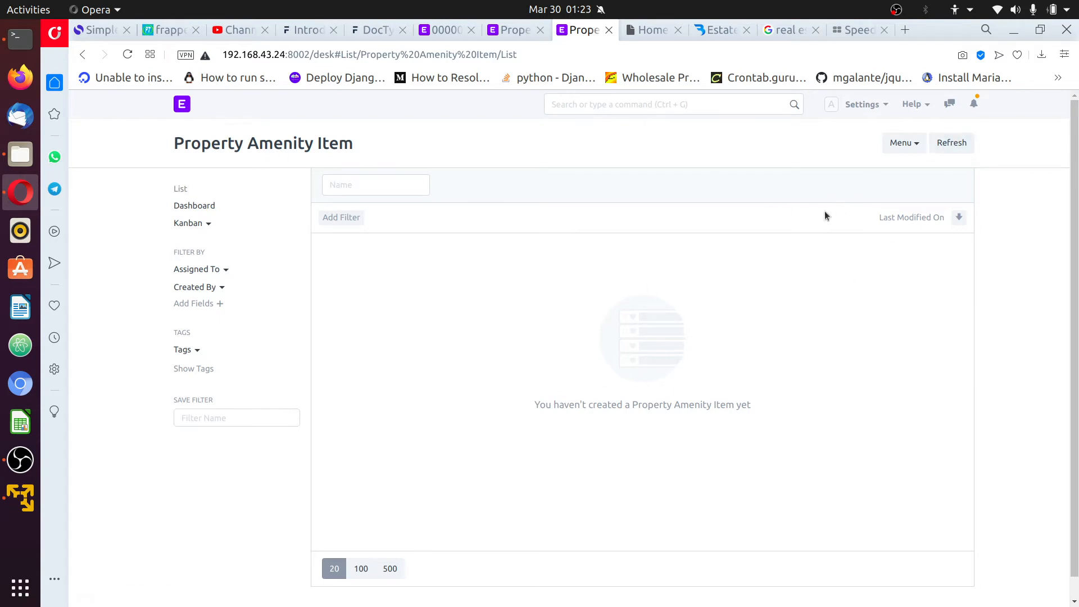
left_click(865, 103)
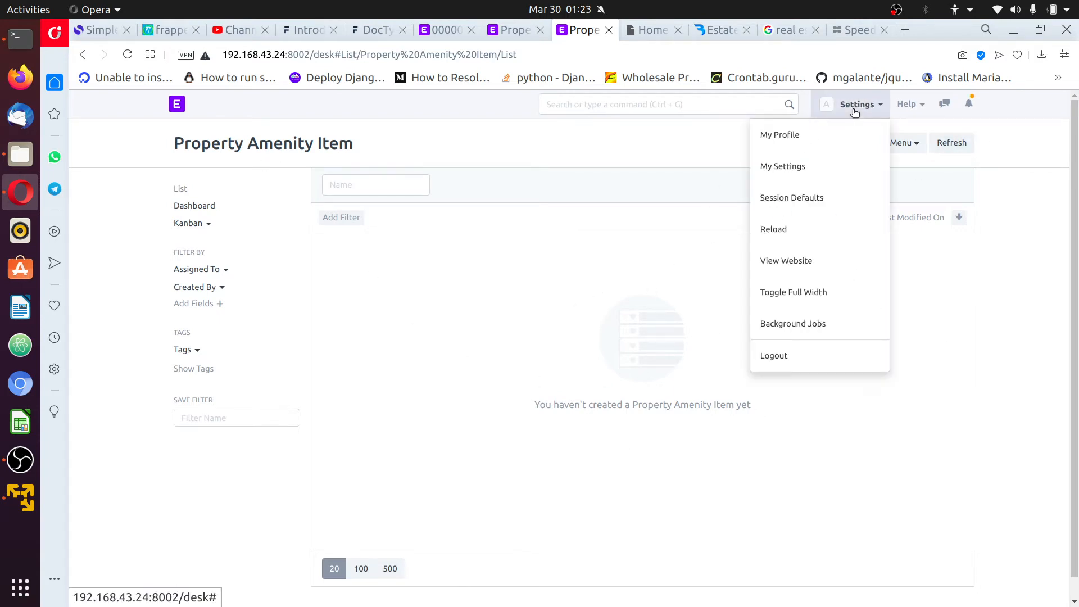
left_click(808, 230)
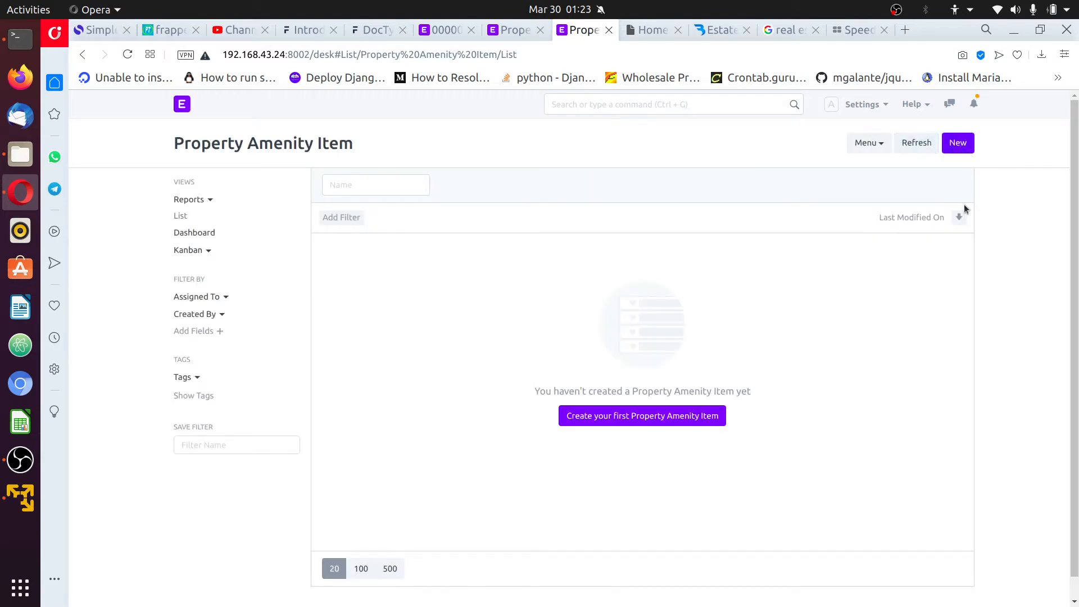
Create and save a new Property Amenity Item named Balcony
left_click(958, 149)
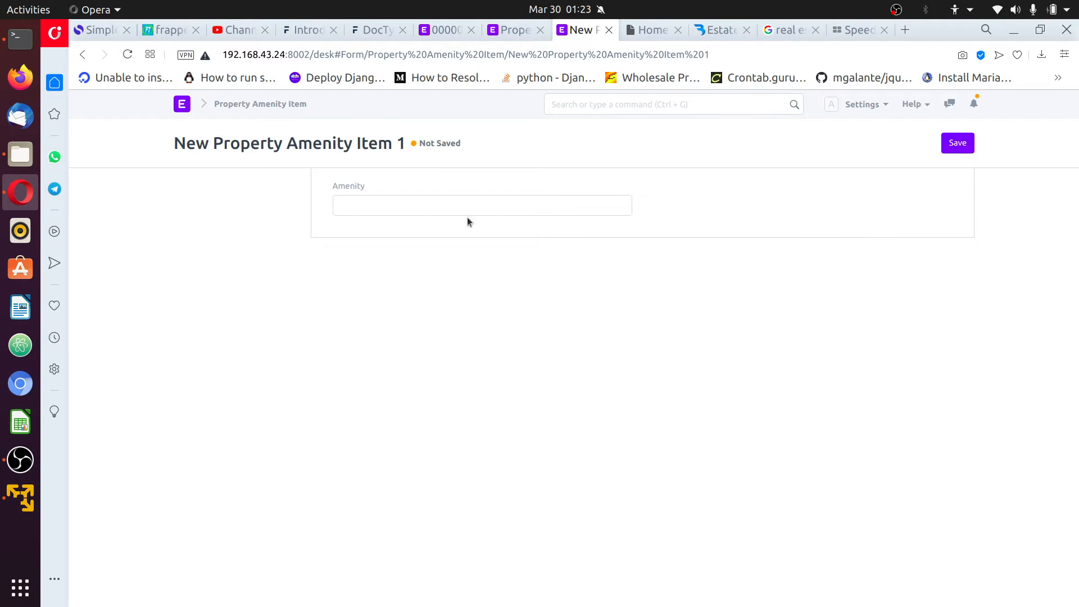
left_click(697, 29)
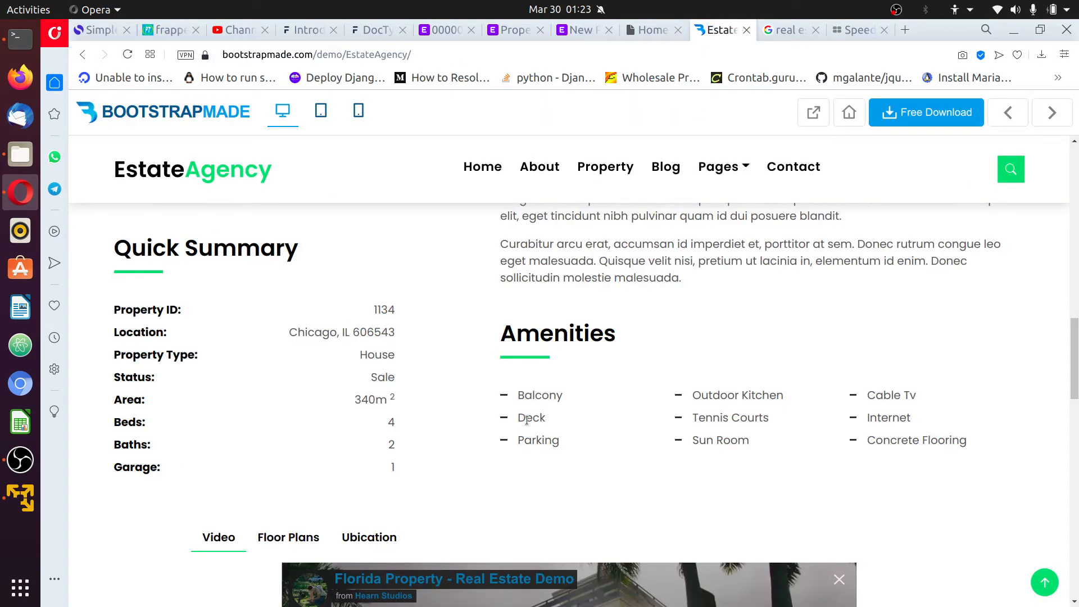
left_click(523, 31)
left_click(581, 29)
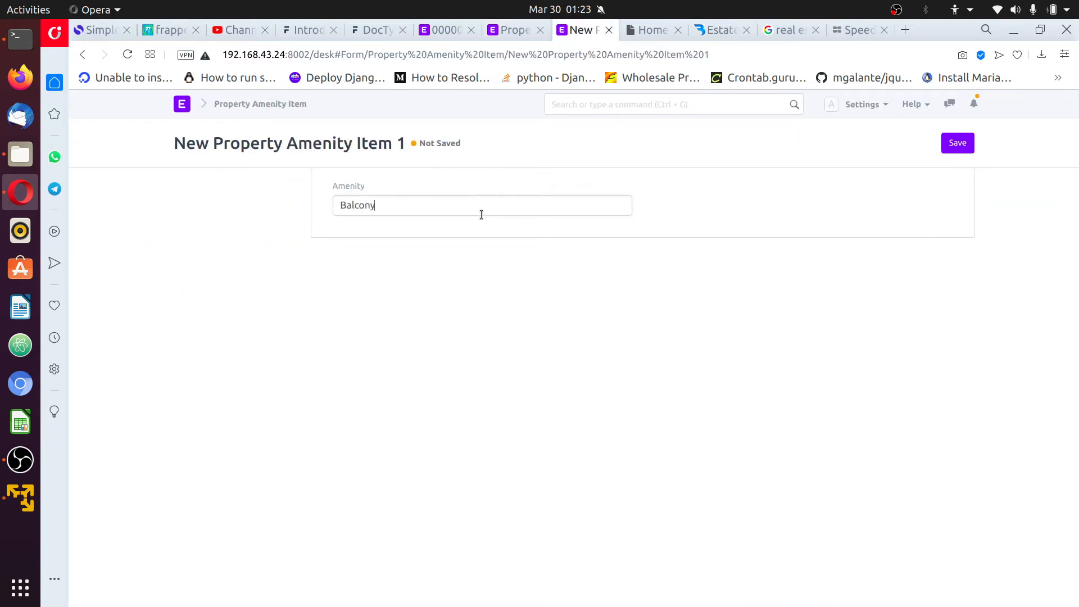
left_click(948, 147)
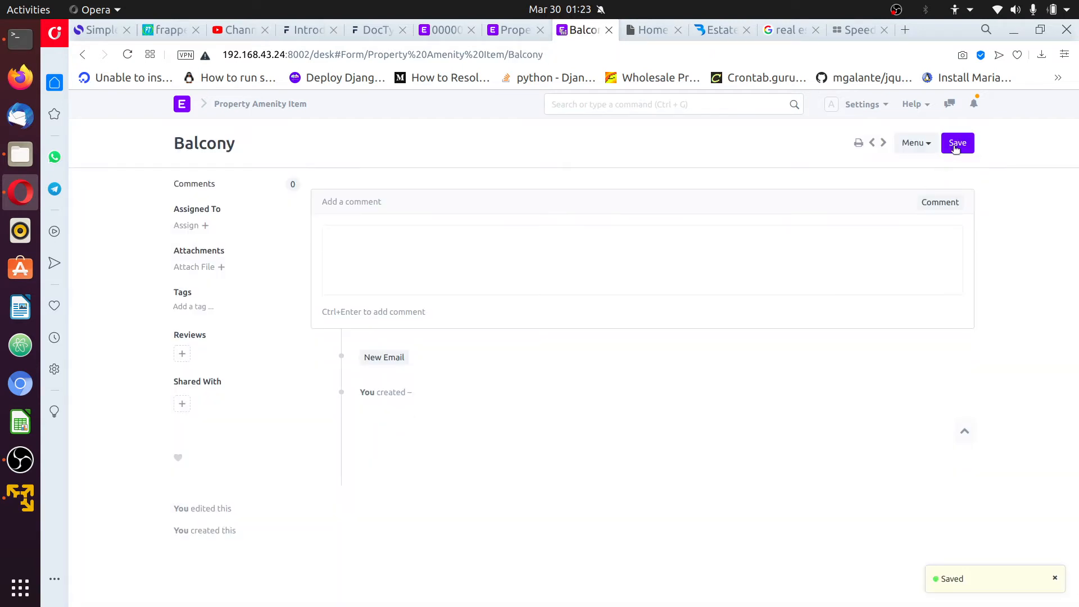
Add and save a Deck amenity item, then start a third new item for Parking
left_click(914, 144)
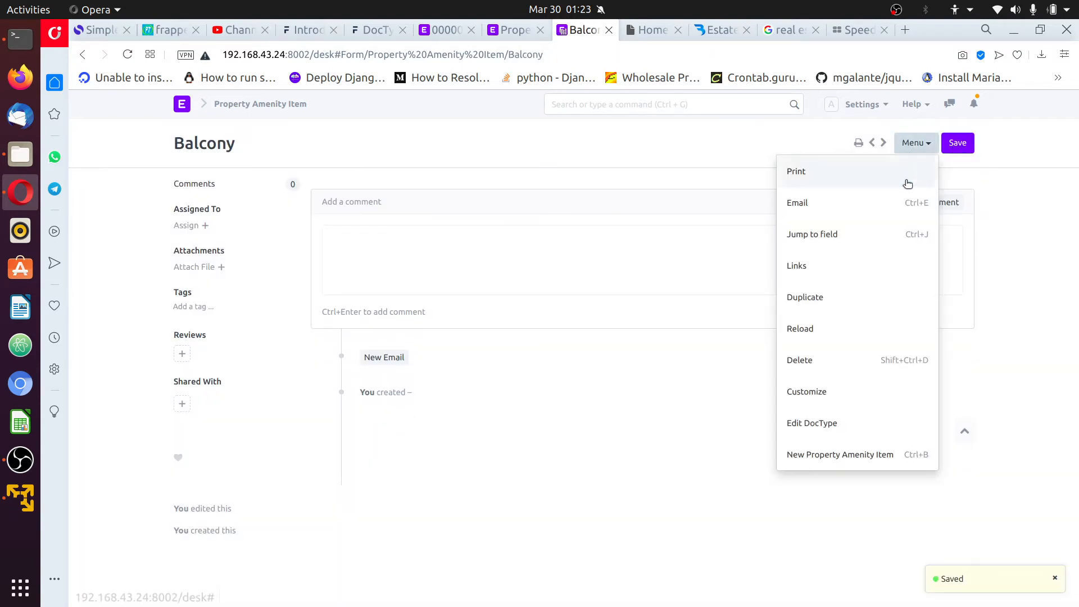
left_click(843, 456)
left_click(548, 203)
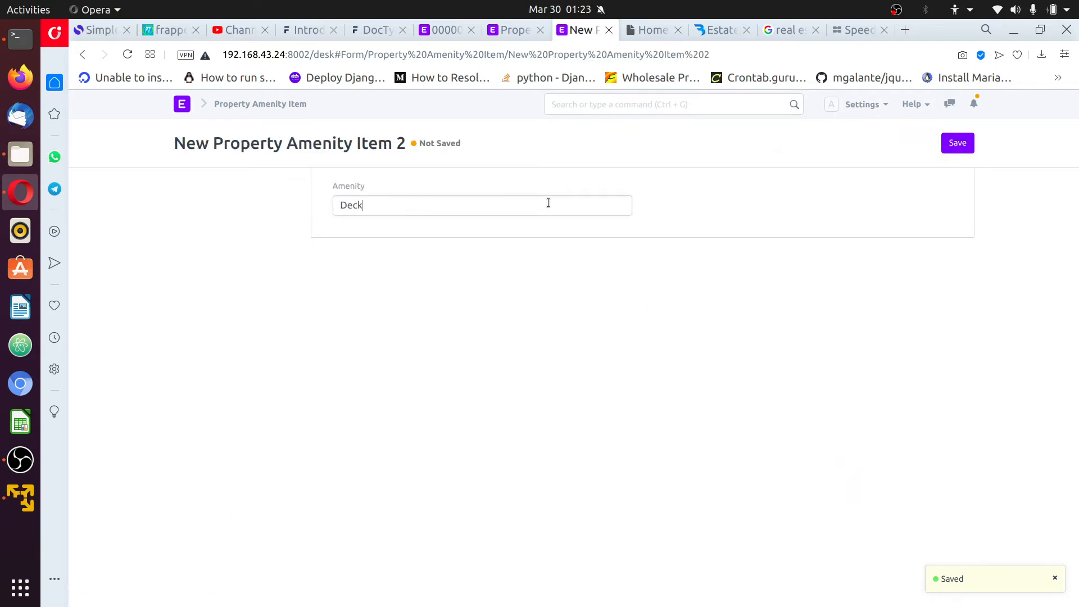
left_click(965, 144)
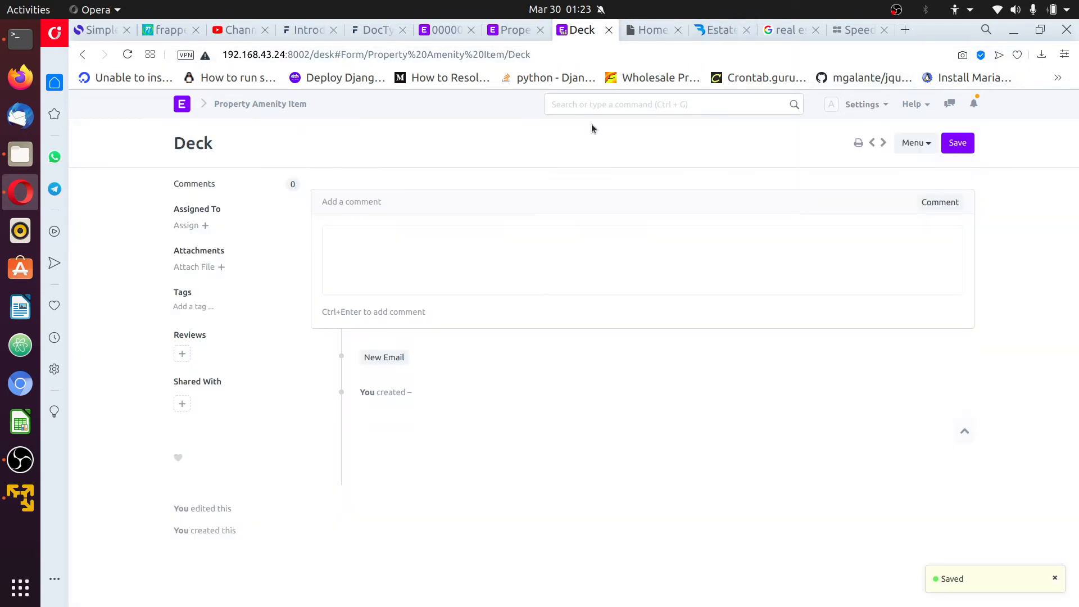
left_click(915, 144)
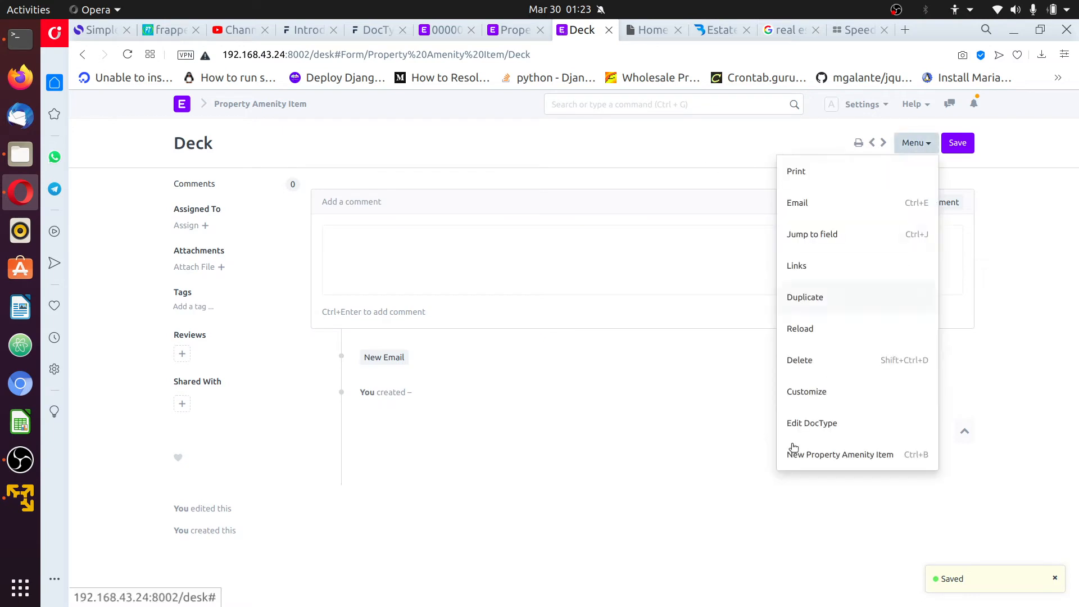
left_click(831, 455)
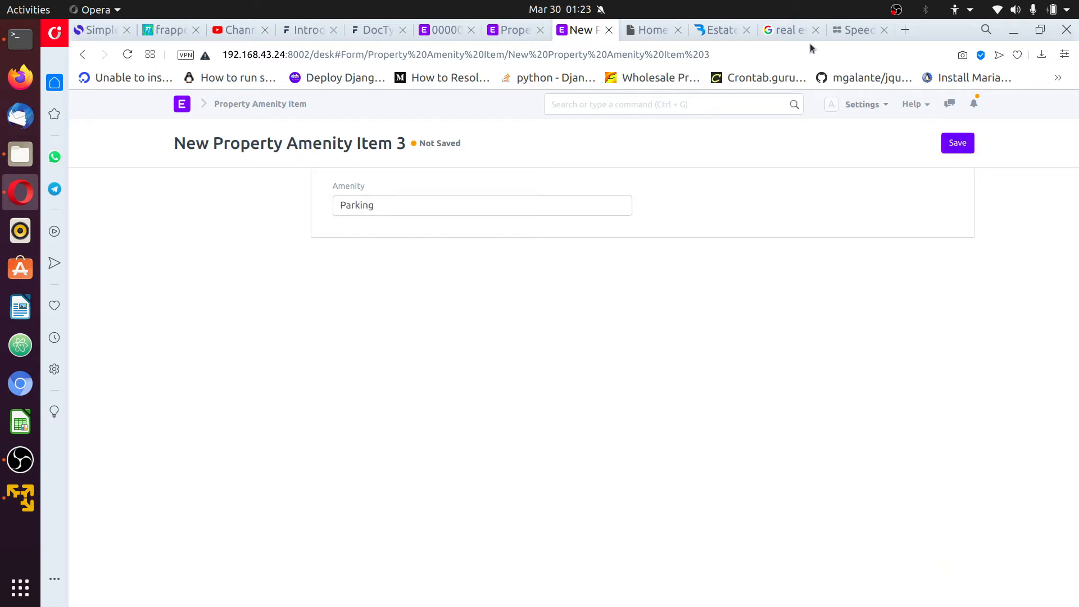
Copy 'Outdoor Kitchen' from the demo page and save the Parking amenity item
left_click(714, 33)
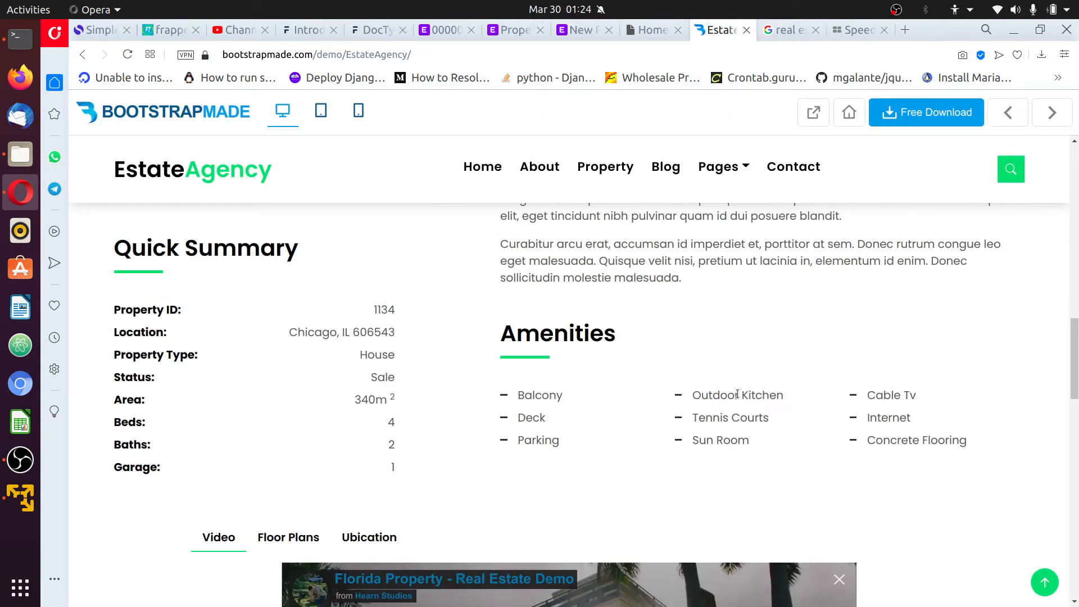
left_click_drag(786, 398, 691, 397)
key("ctrl+c")
left_click(763, 365)
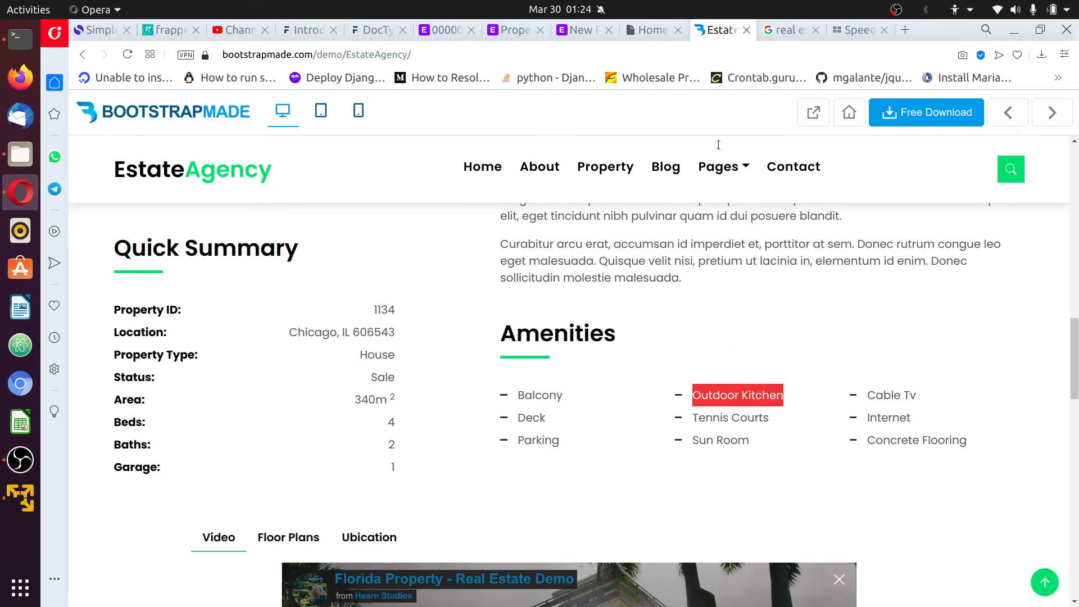
left_click(582, 30)
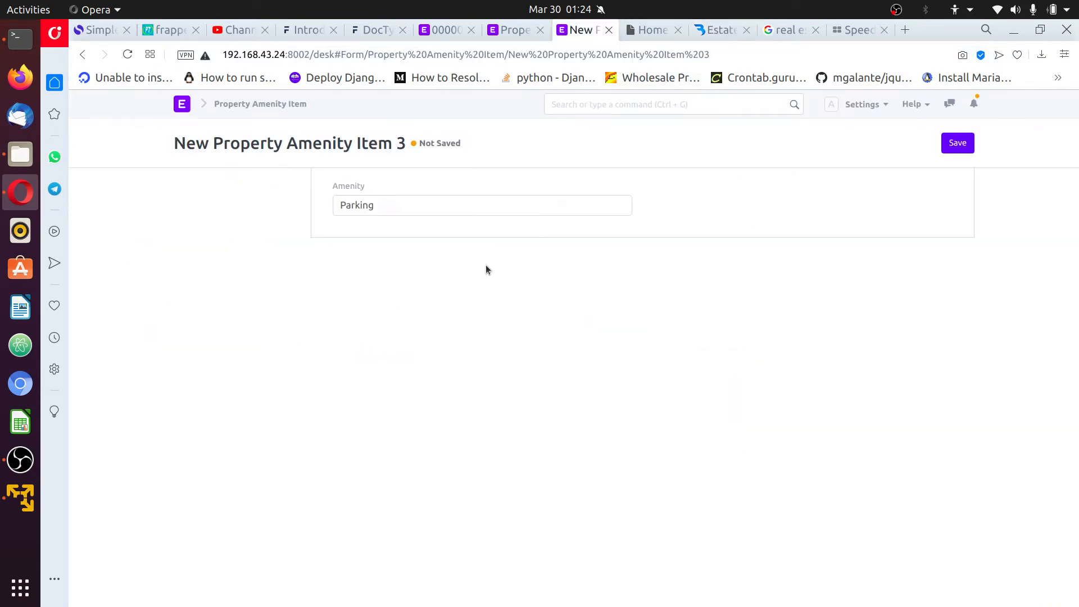
left_click(949, 149)
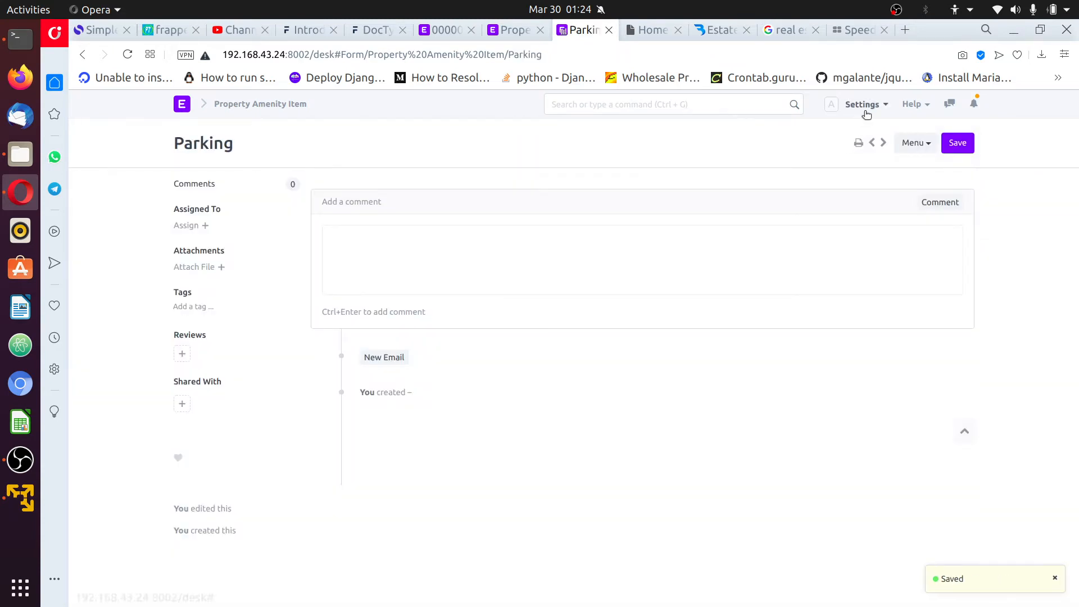
Create and save a new amenity item named Outdoor Kitchen
left_click(914, 143)
left_click(851, 456)
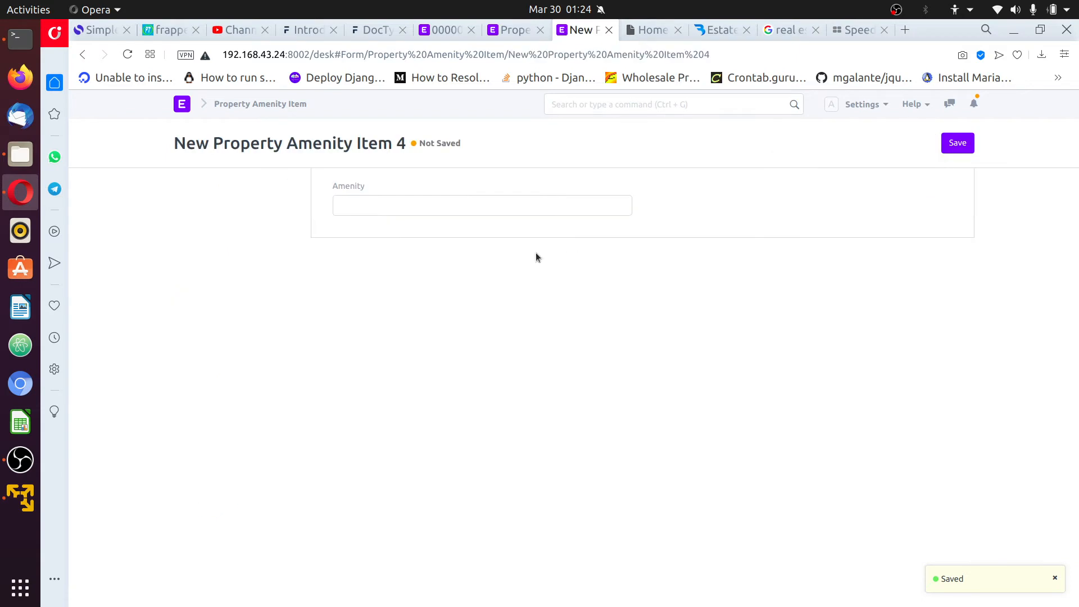
key("ctrl+v")
left_click(958, 143)
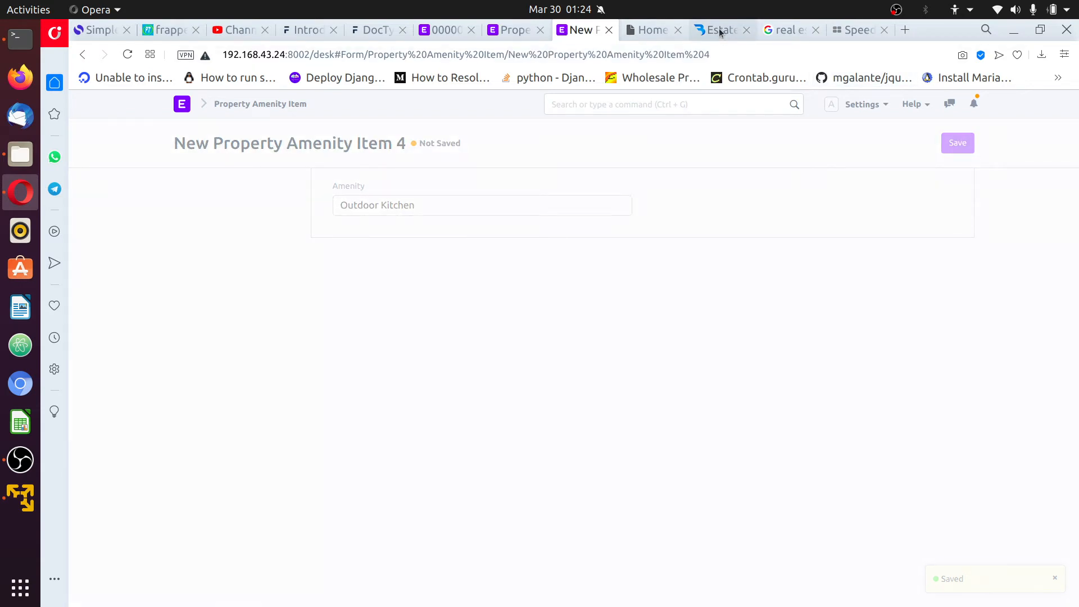
Create and save a new amenity item named Tennis Courts
left_click(720, 33)
left_click_drag(768, 417, 699, 416)
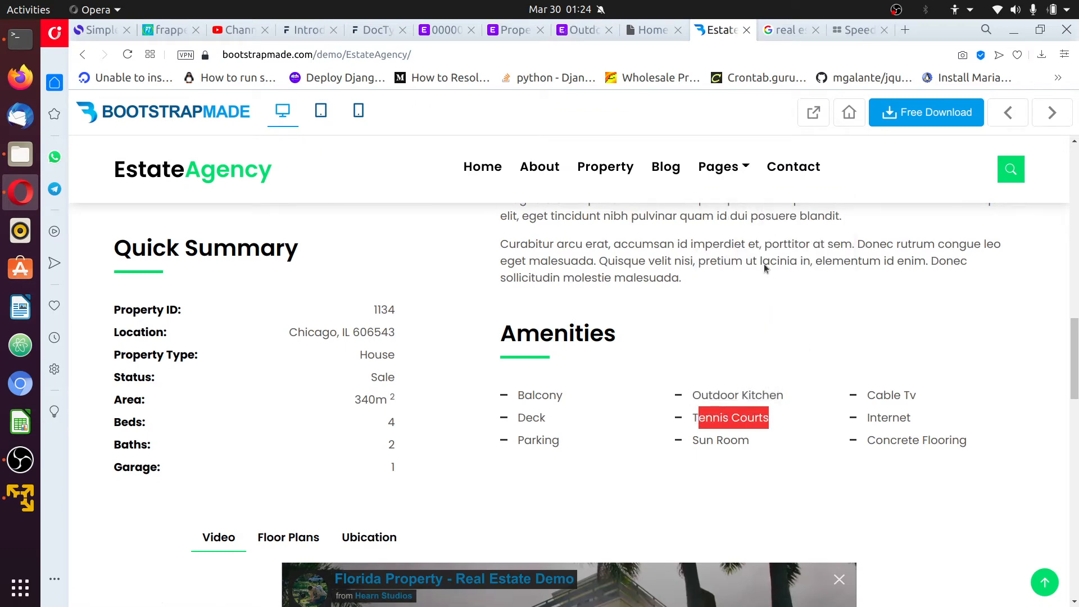
left_click(581, 33)
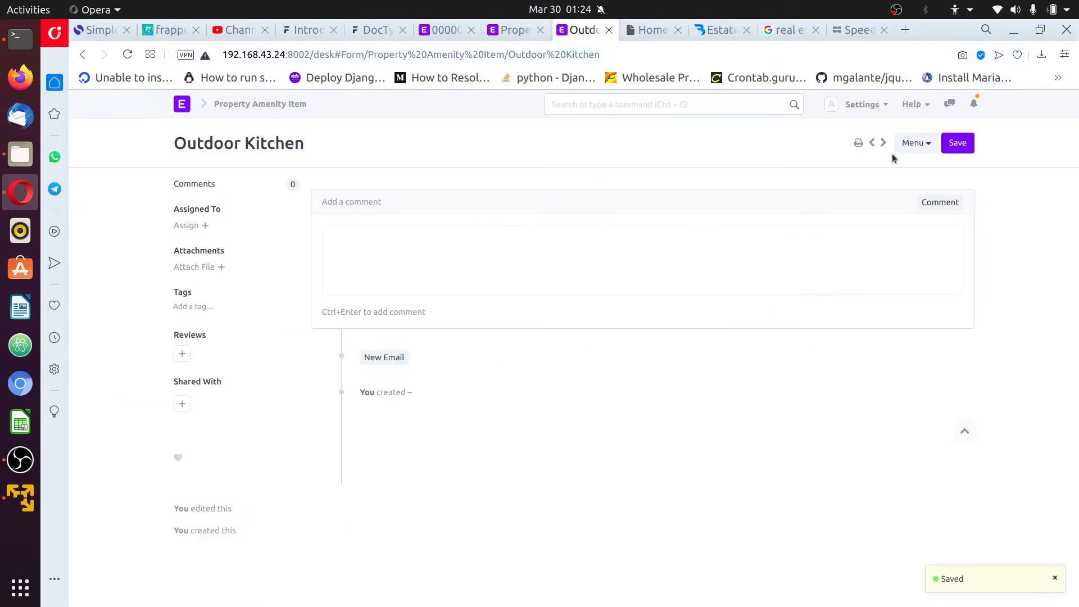
left_click(915, 144)
left_click(831, 454)
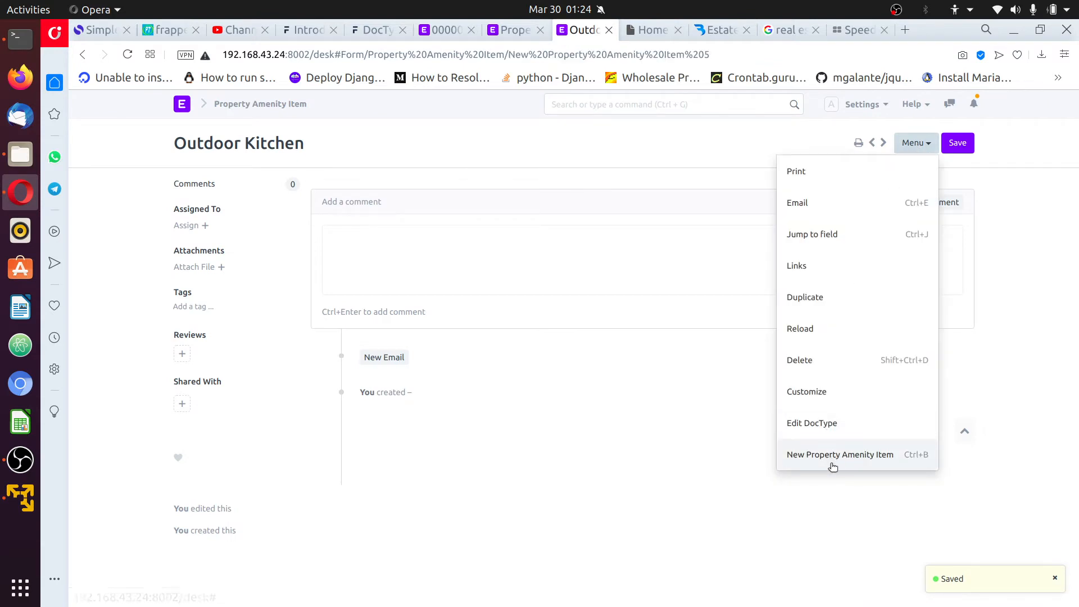
left_click(491, 209)
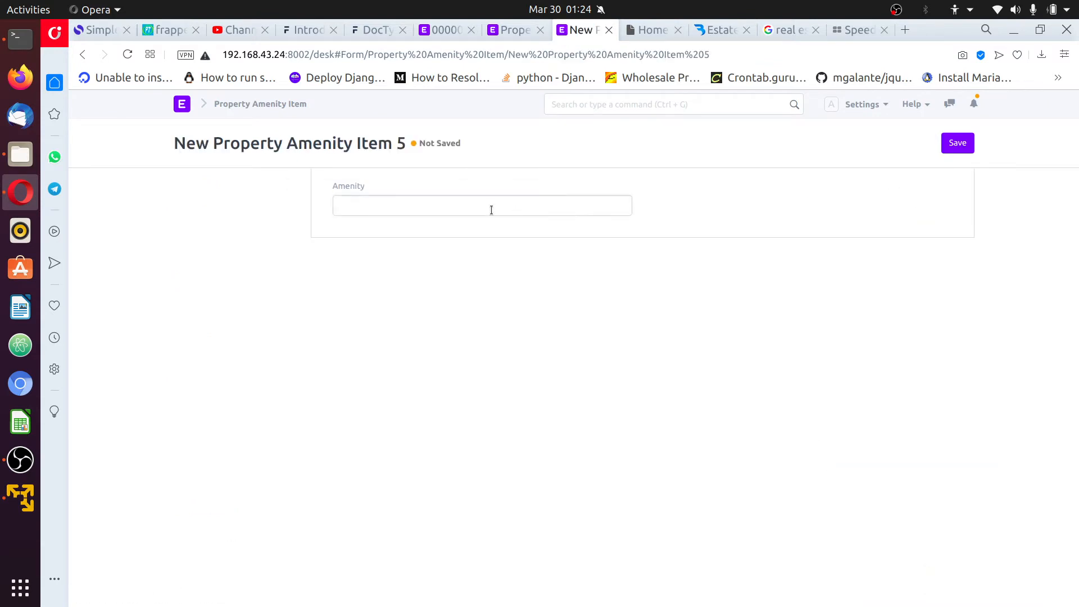
type("Tennis Courts")
left_click(956, 143)
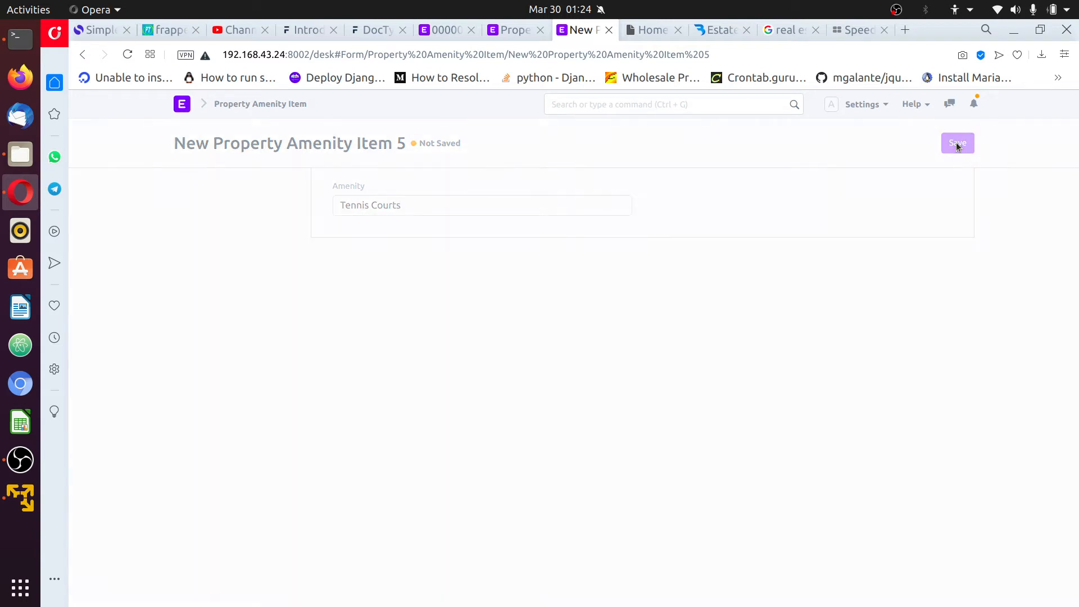
Refresh the amenity list, check the Tennis Courts record, and return to the list
left_click(283, 104)
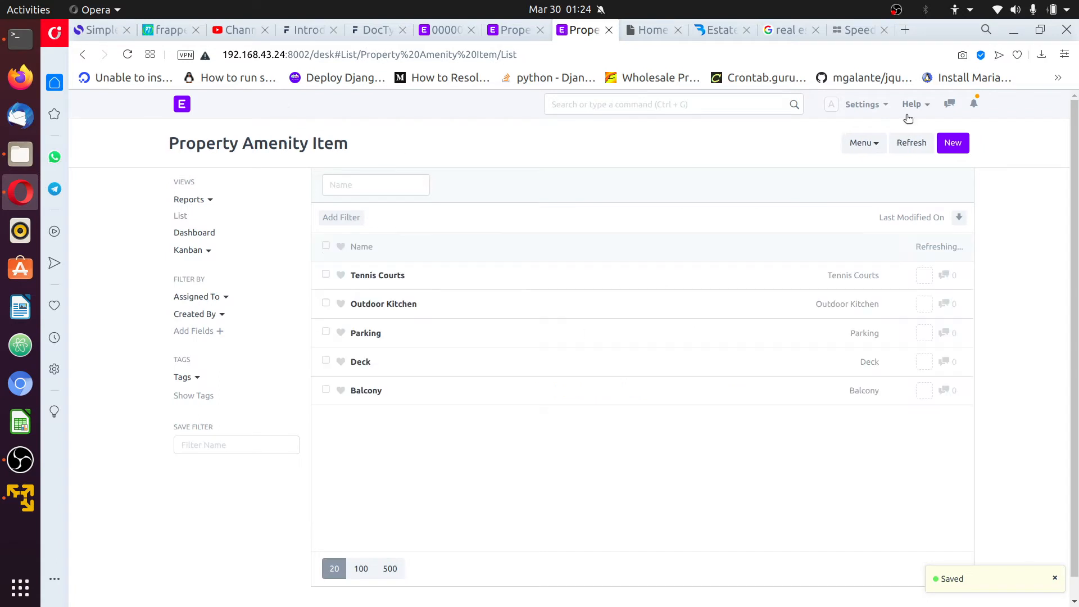
left_click(911, 143)
left_click(374, 276)
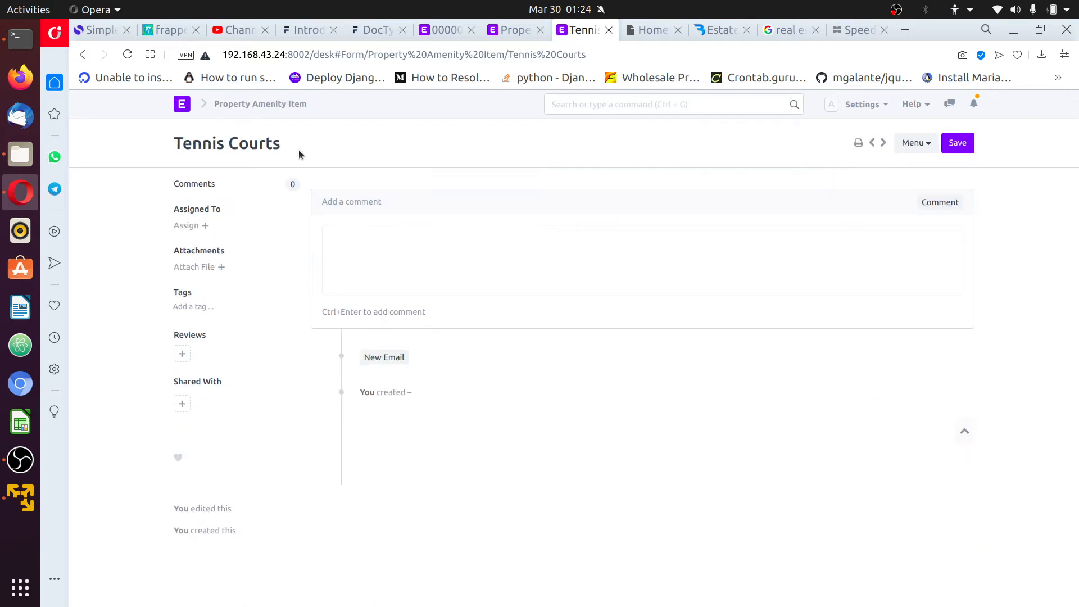
left_click_drag(300, 153, 185, 147)
left_click(389, 157)
left_click(254, 104)
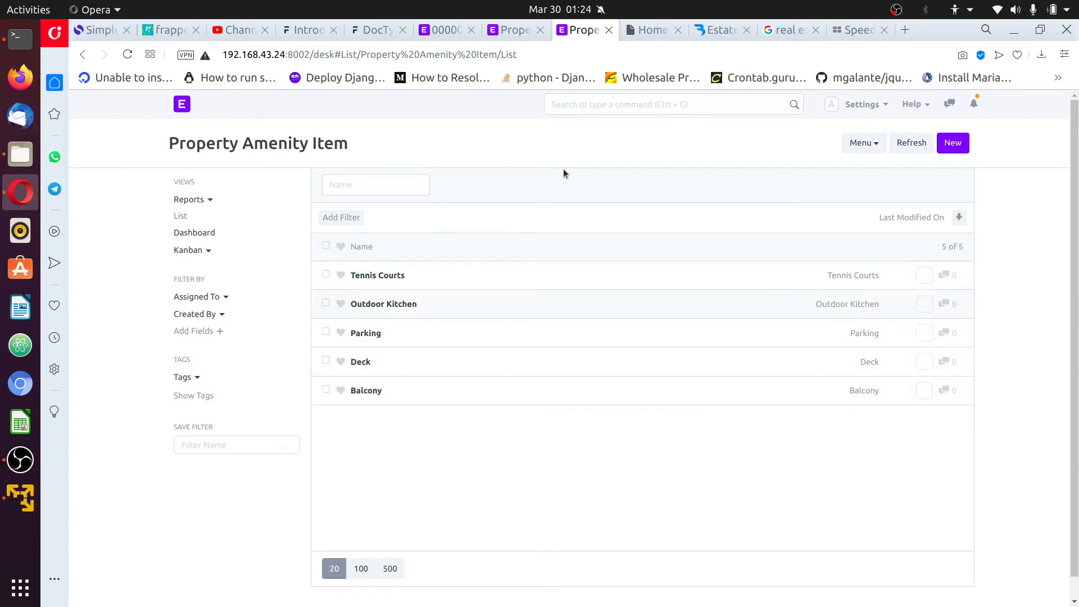
Browse the Desk home page modules and cards, then return to the Property Amenity Item list
left_click(182, 104)
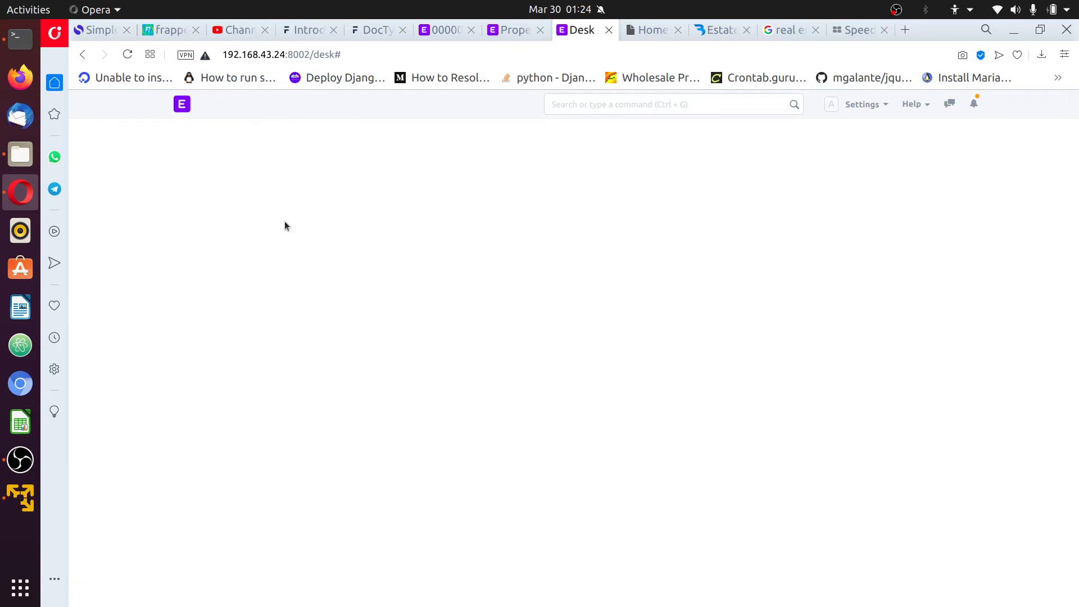
scroll(237, 439, "down", 3)
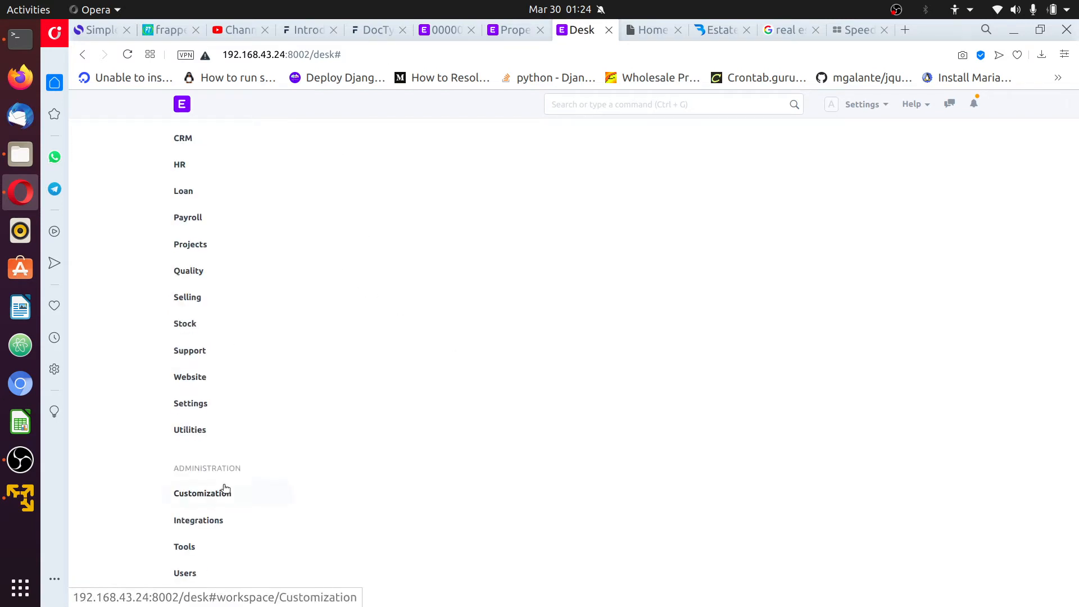
scroll(217, 256, "up", 3)
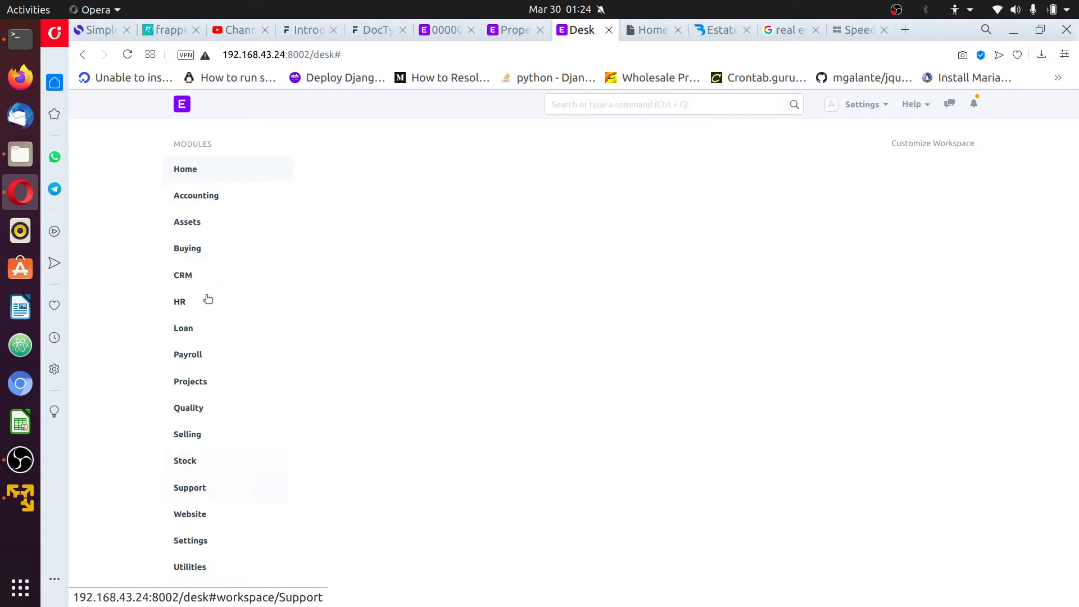
scroll(206, 192, "down", 2)
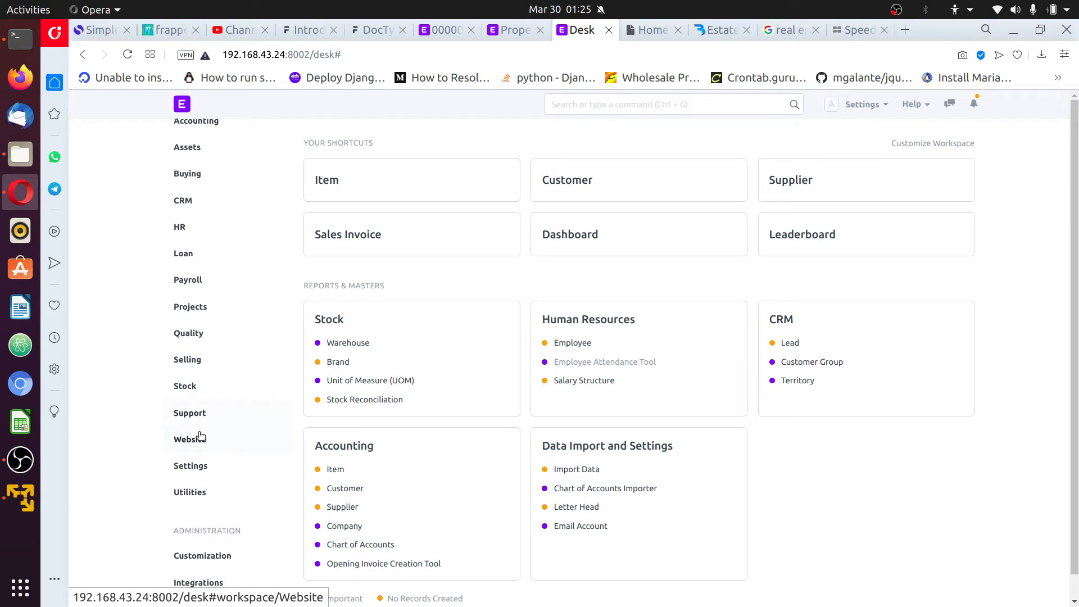
scroll(207, 318, "down", 3)
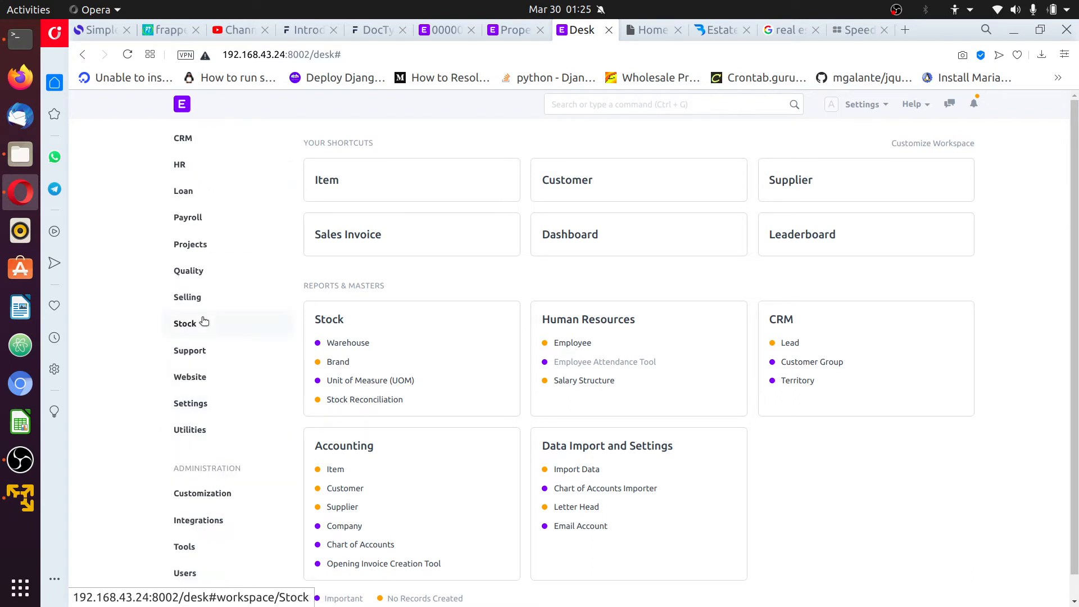
scroll(200, 212, "up", 5)
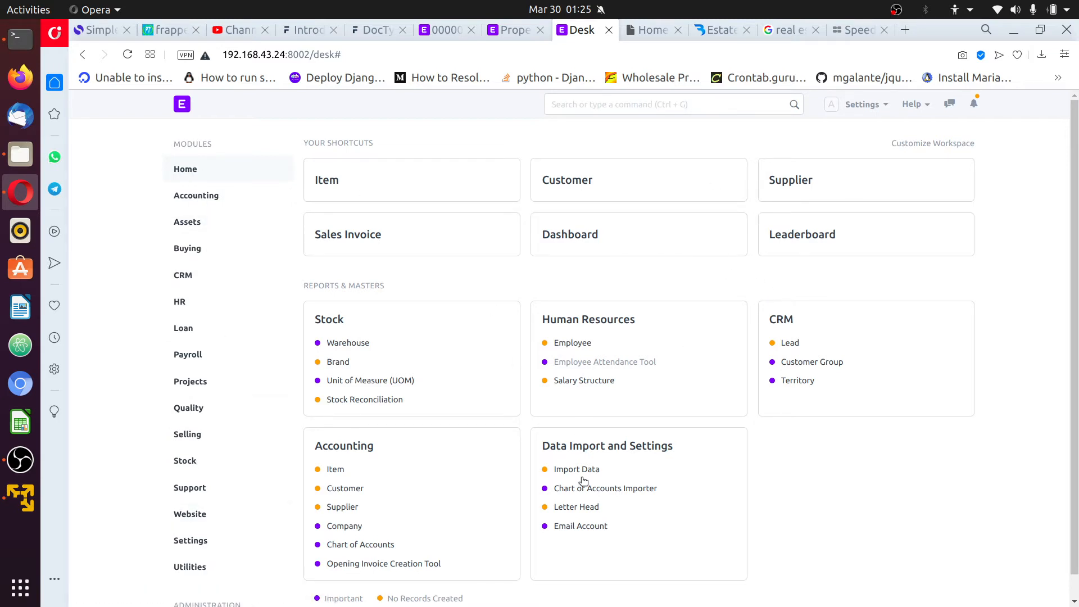
scroll(874, 479, "down", 1)
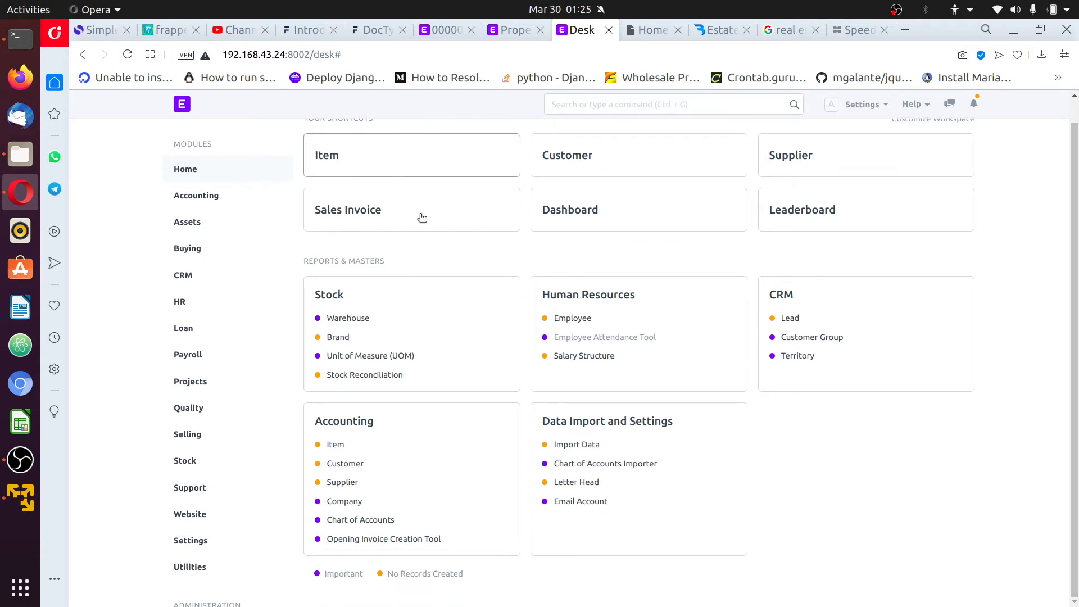
scroll(767, 416, "up", 1)
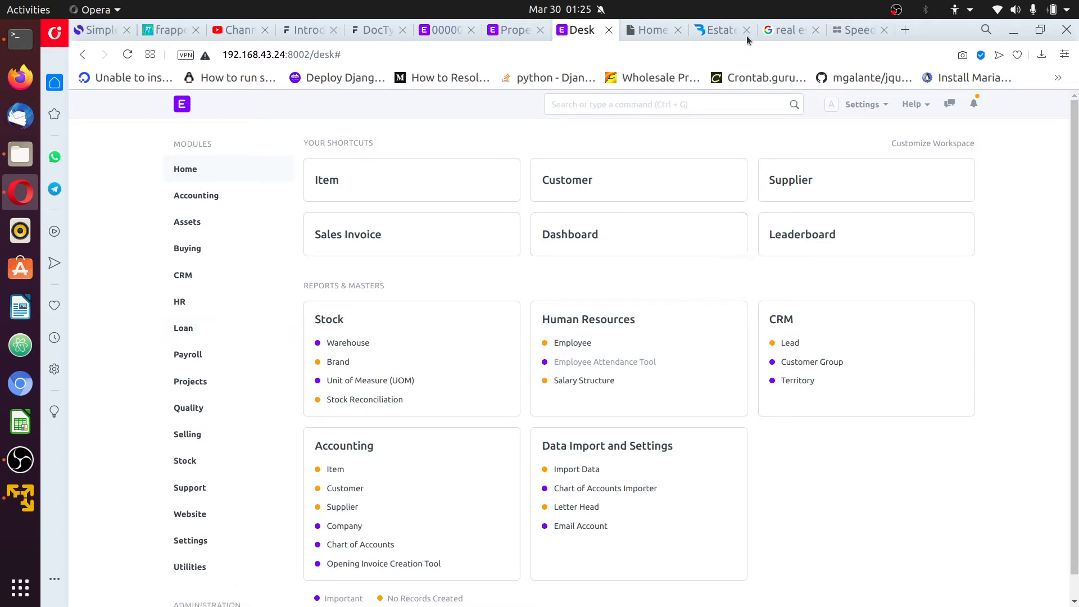
left_click(510, 34)
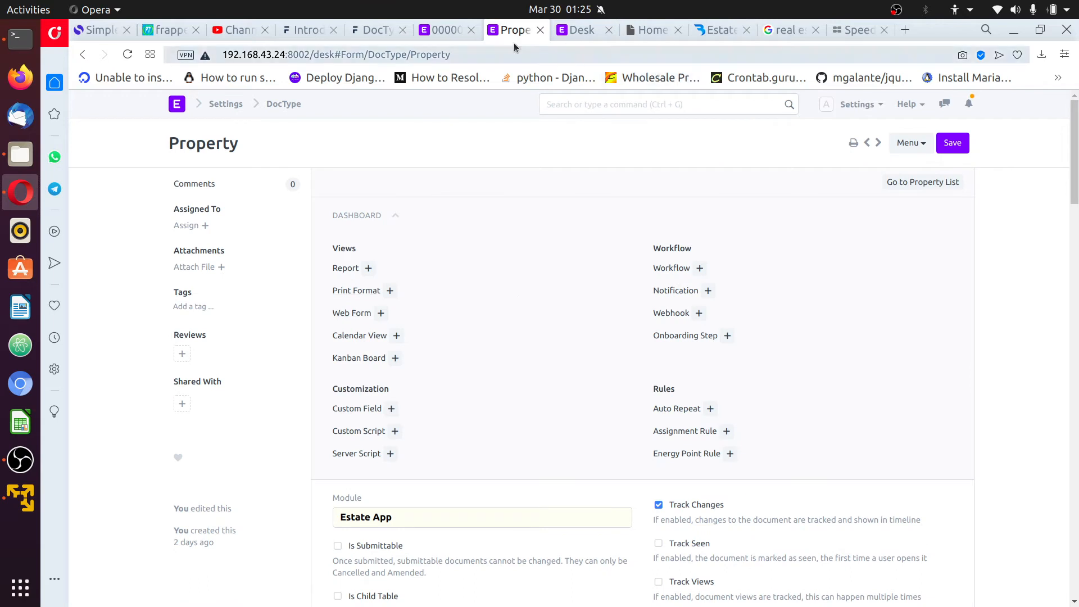
left_click(582, 29)
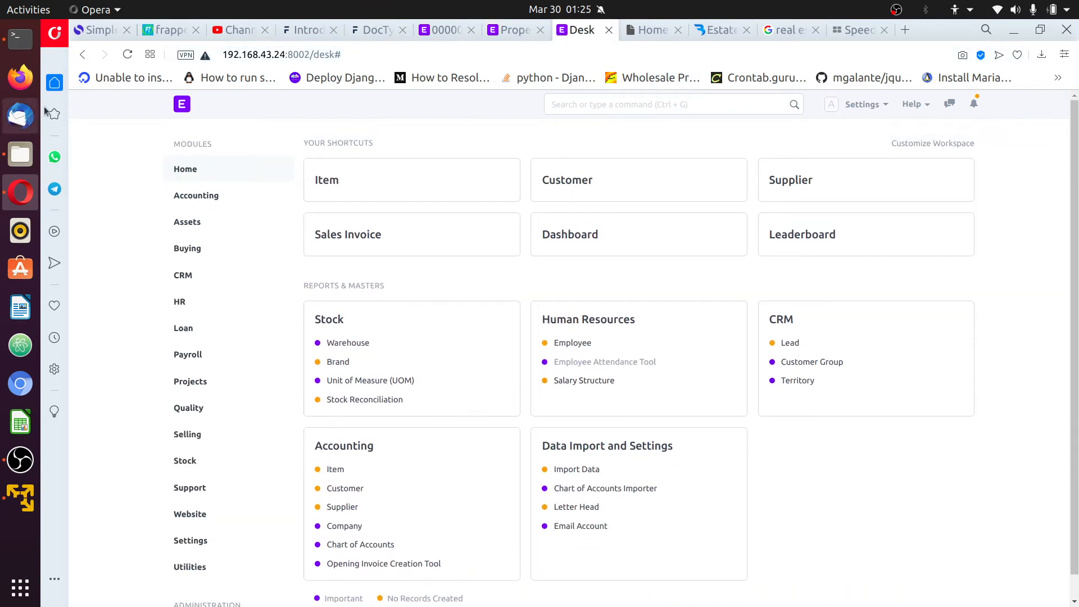
left_click(83, 54)
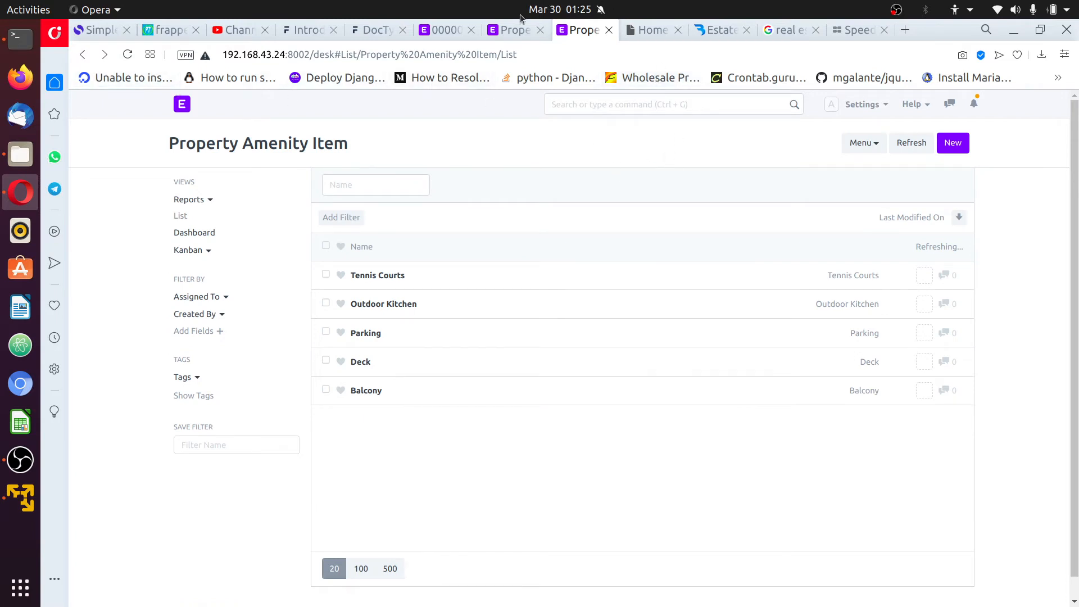
Search 'docty' to reach the DocType list and review the Property Amenity Detail fields
type("docty")
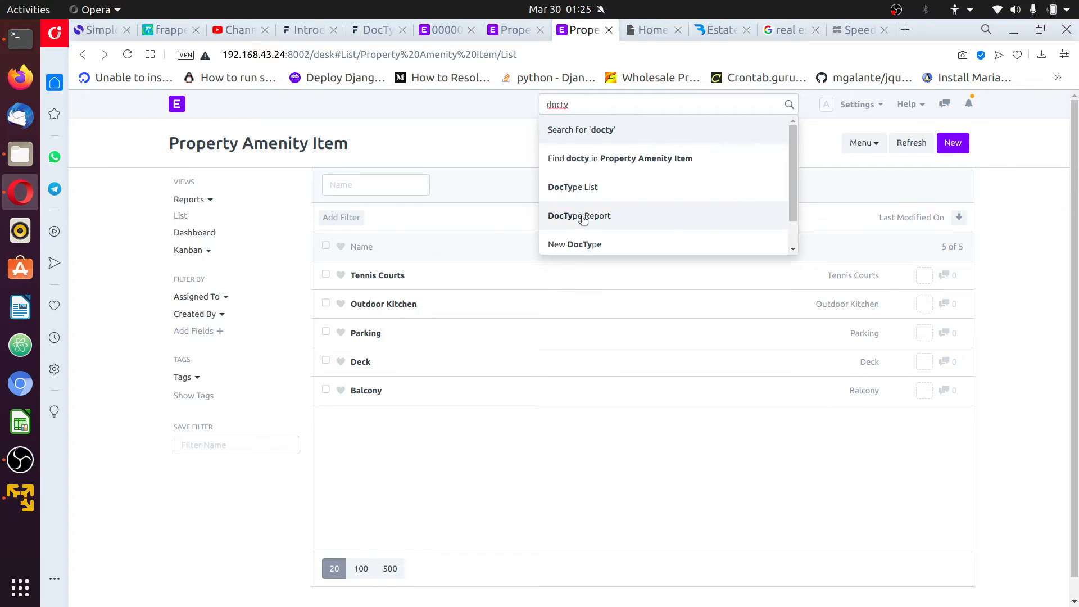
left_click(586, 197)
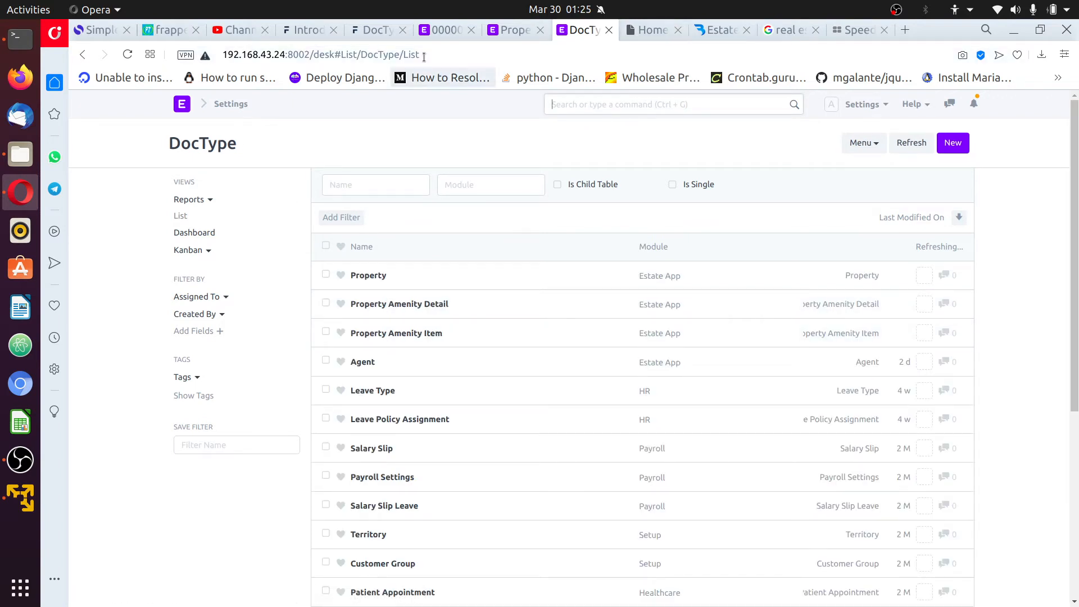
left_click(426, 303)
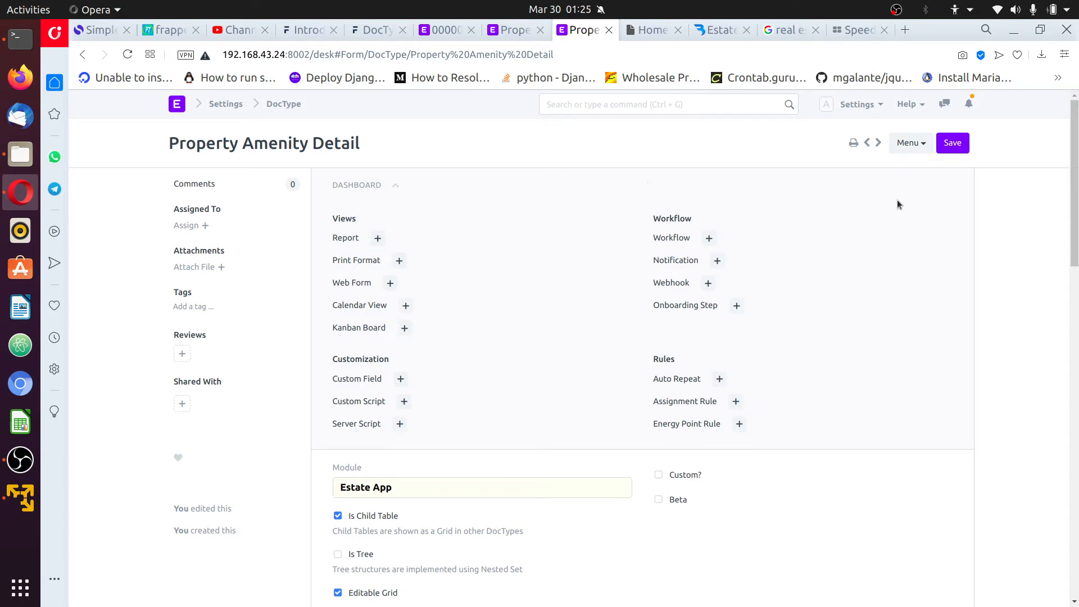
scroll(937, 451, "down", 15)
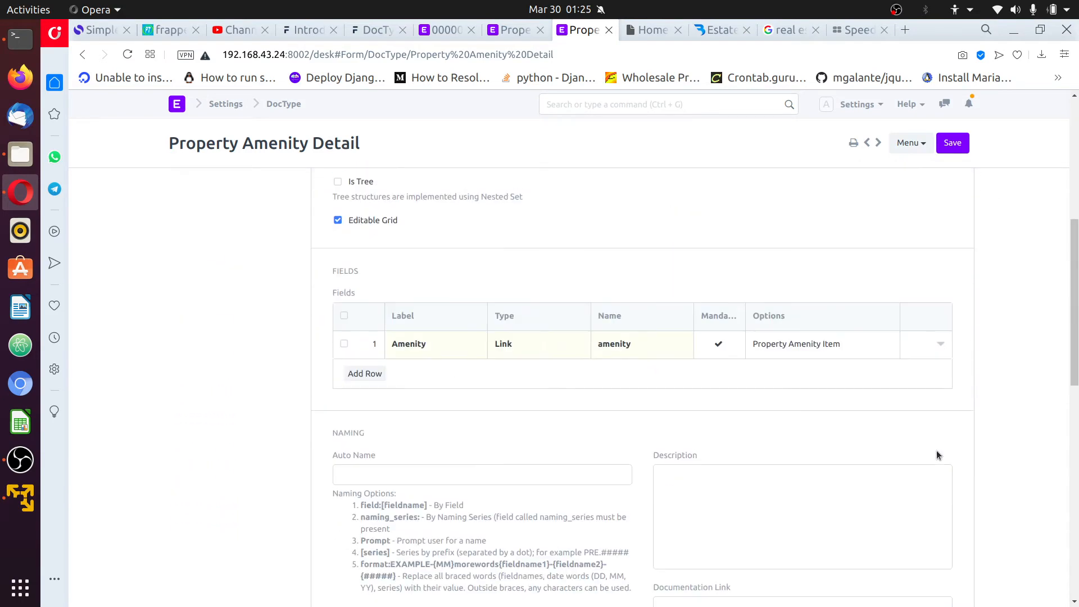
scroll(939, 454, "down", 4)
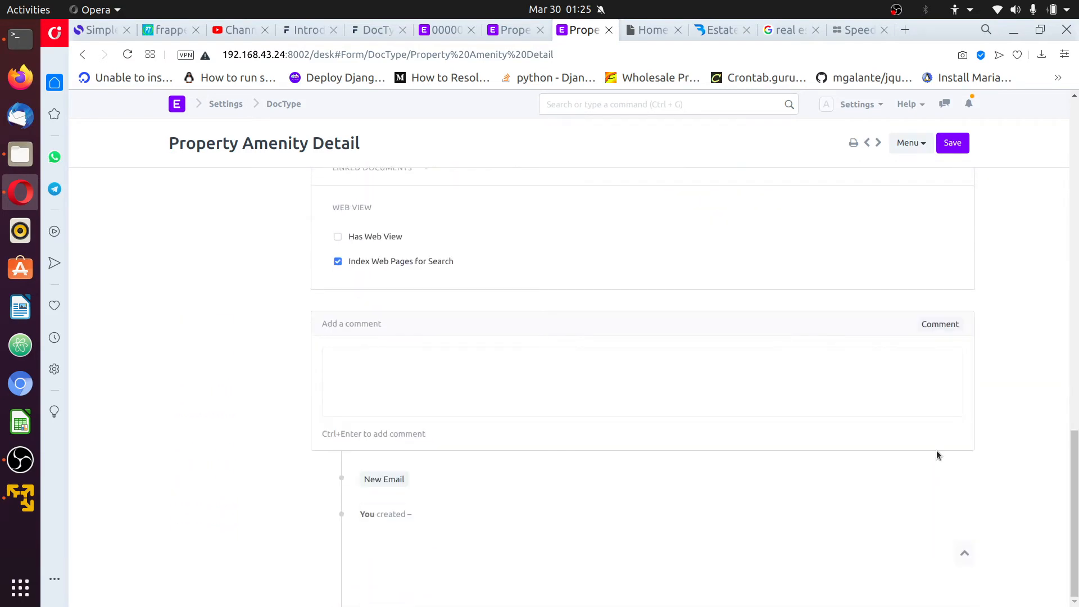
scroll(936, 451, "up", 8)
scroll(937, 451, "up", 10)
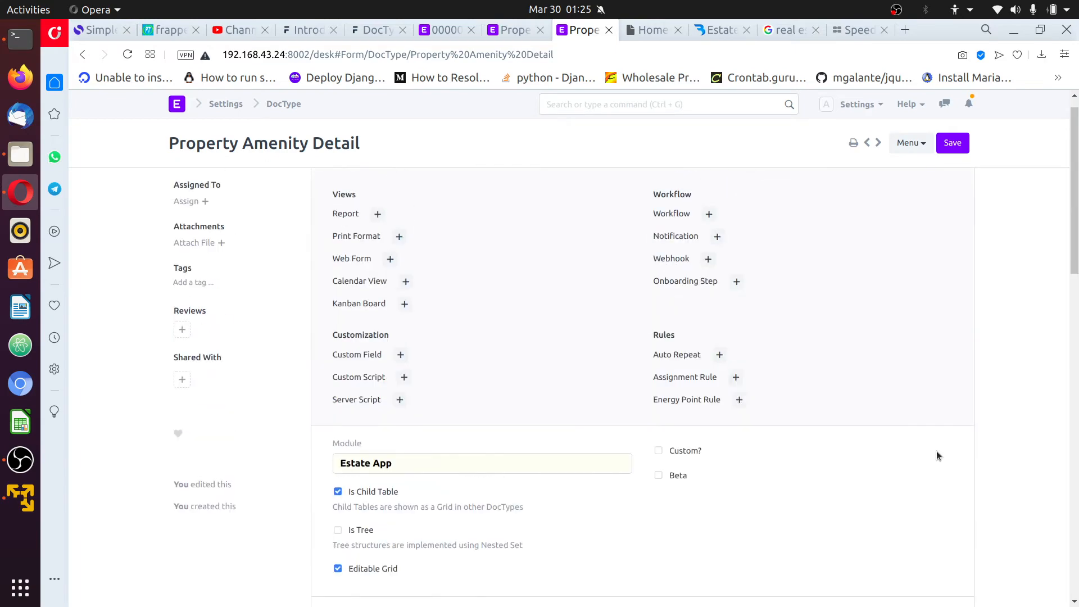
Reload Property record 000001 and scroll through its form
left_click(448, 34)
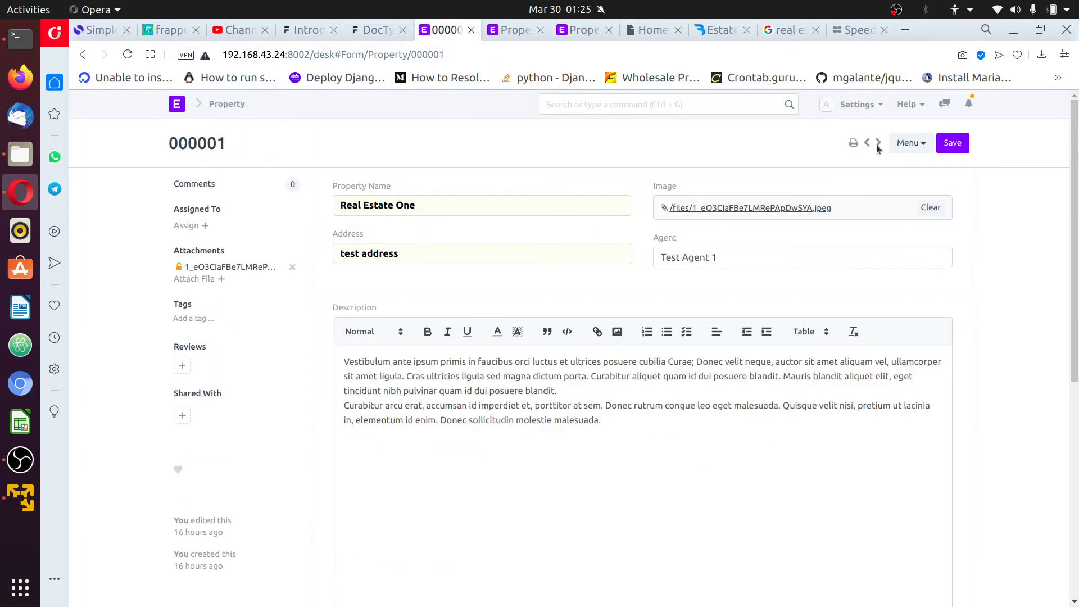
left_click(868, 104)
left_click(793, 224)
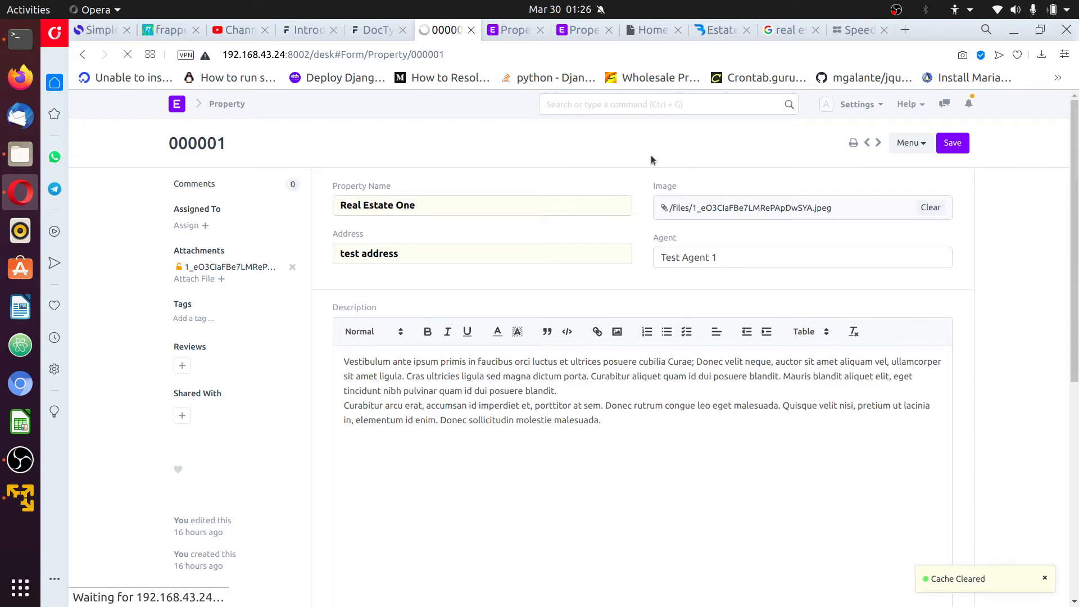
scroll(686, 248, "down", 8)
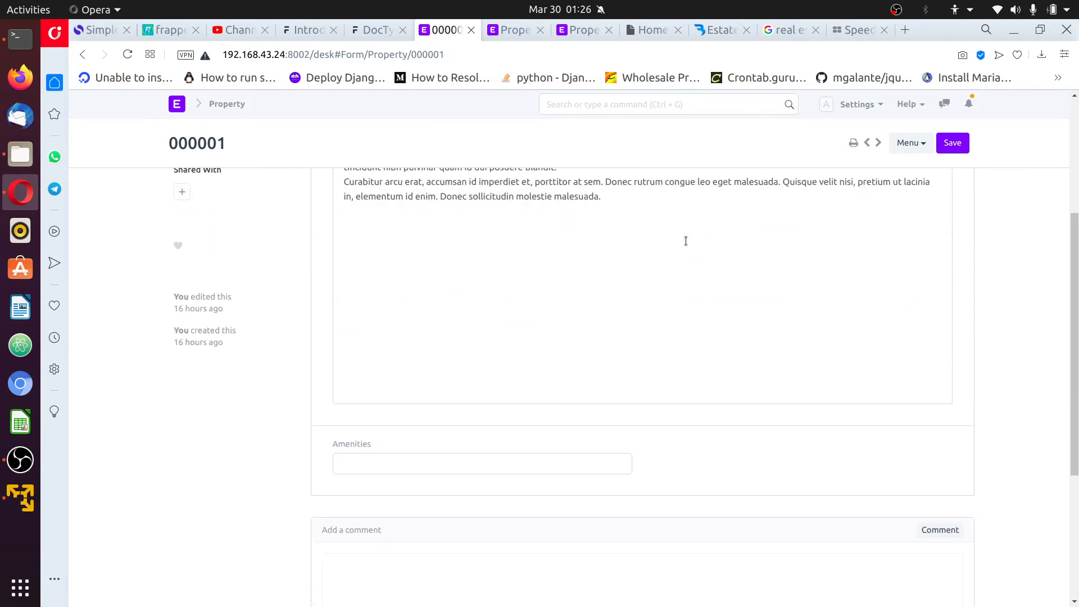
scroll(439, 331, "up", 4)
scroll(422, 274, "down", 1)
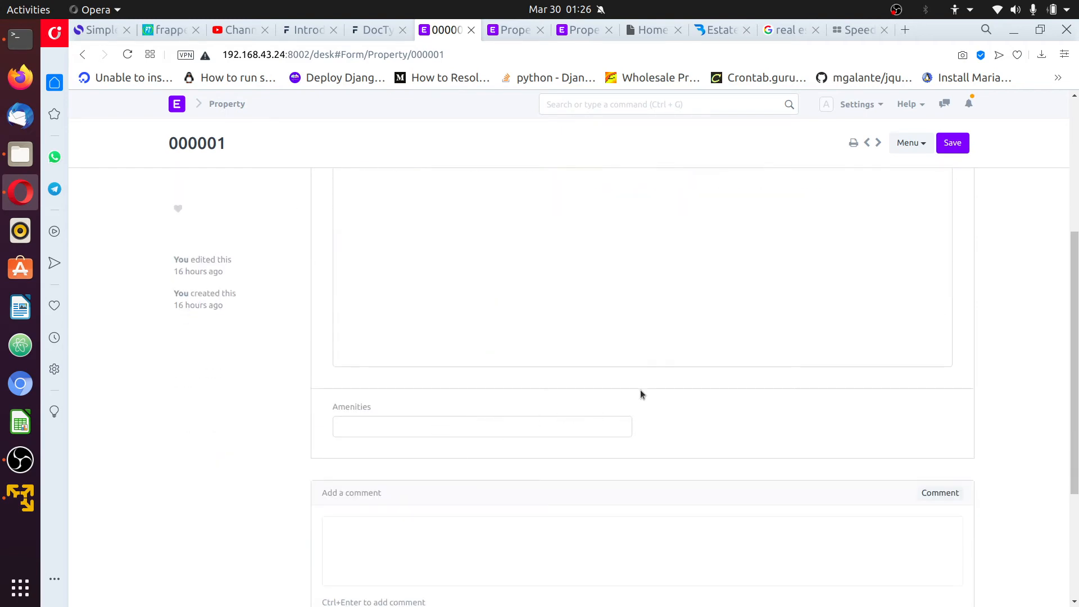
Test the empty Amenities link field on 000001, then switch to the Property DocType
left_click(526, 431)
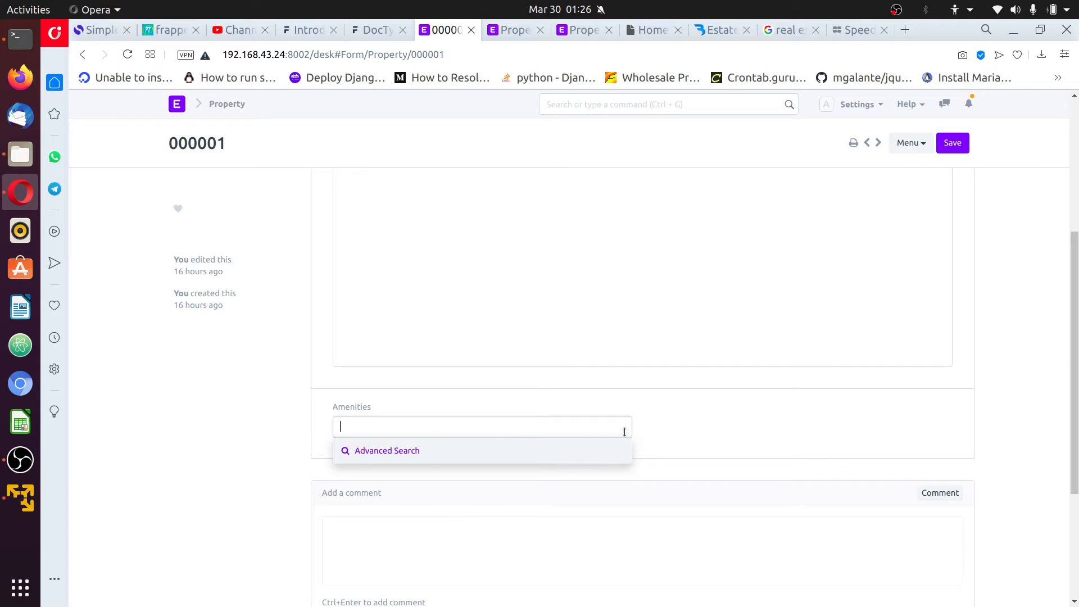
left_click(710, 424)
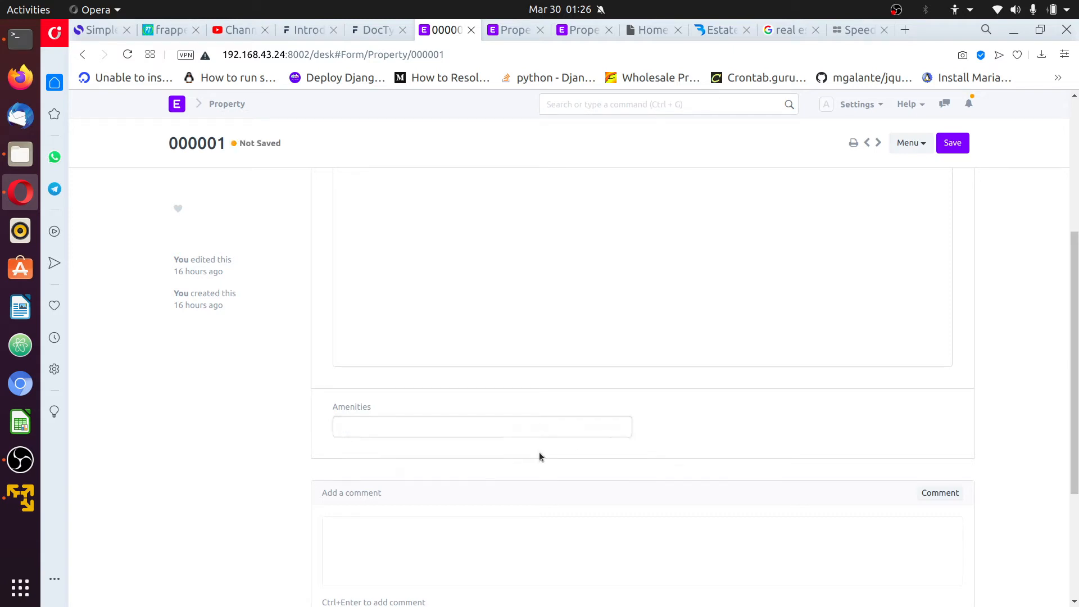
left_click(523, 420)
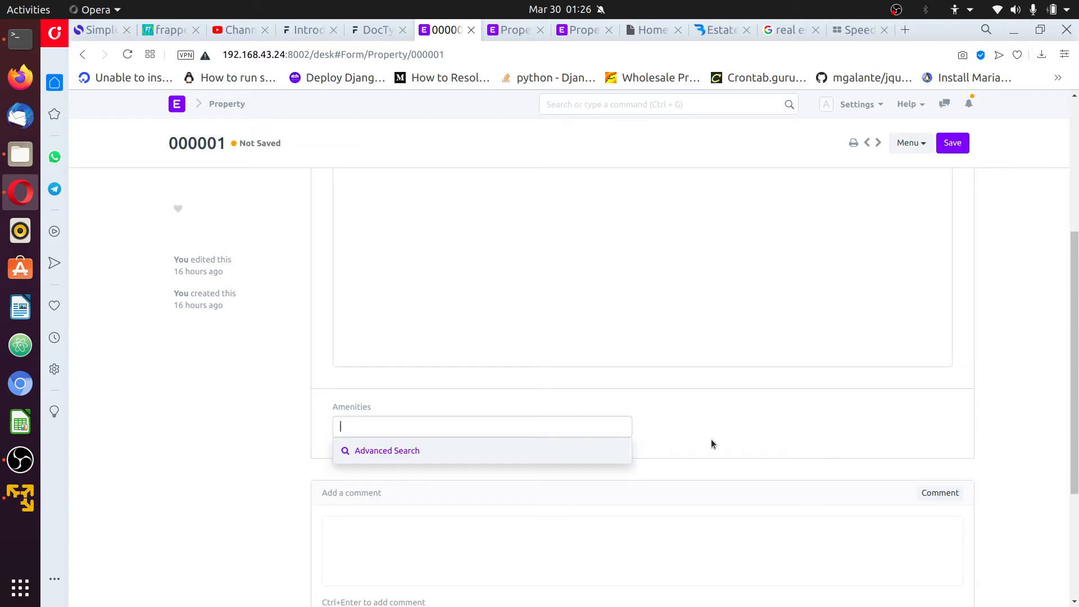
left_click(741, 439)
left_click(511, 37)
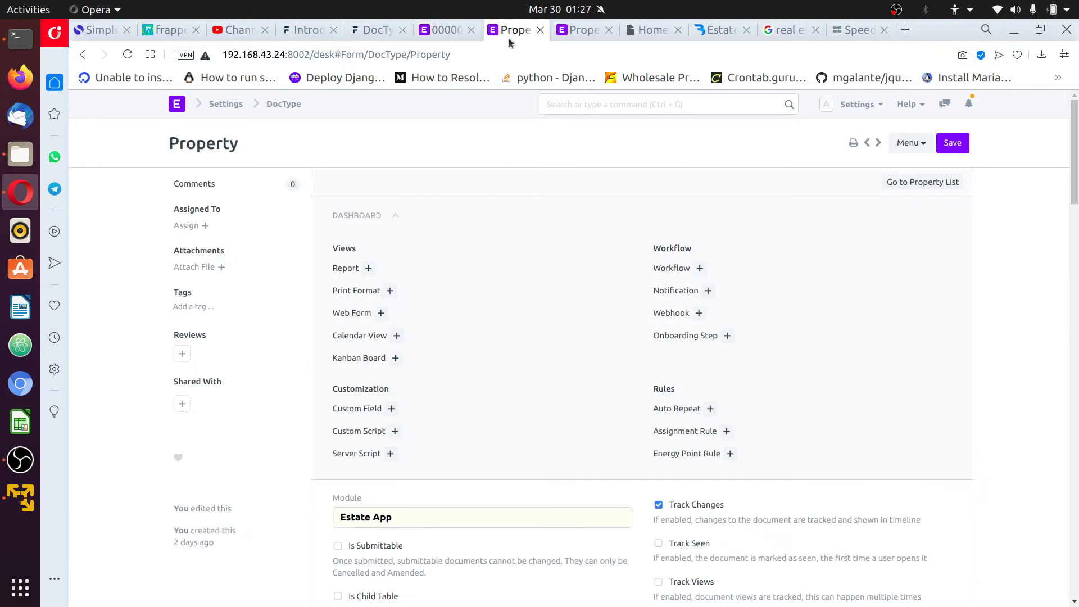
Change the Amenities field type to Table, save the Property DocType, and return to 000001
scroll(592, 301, "down", 9)
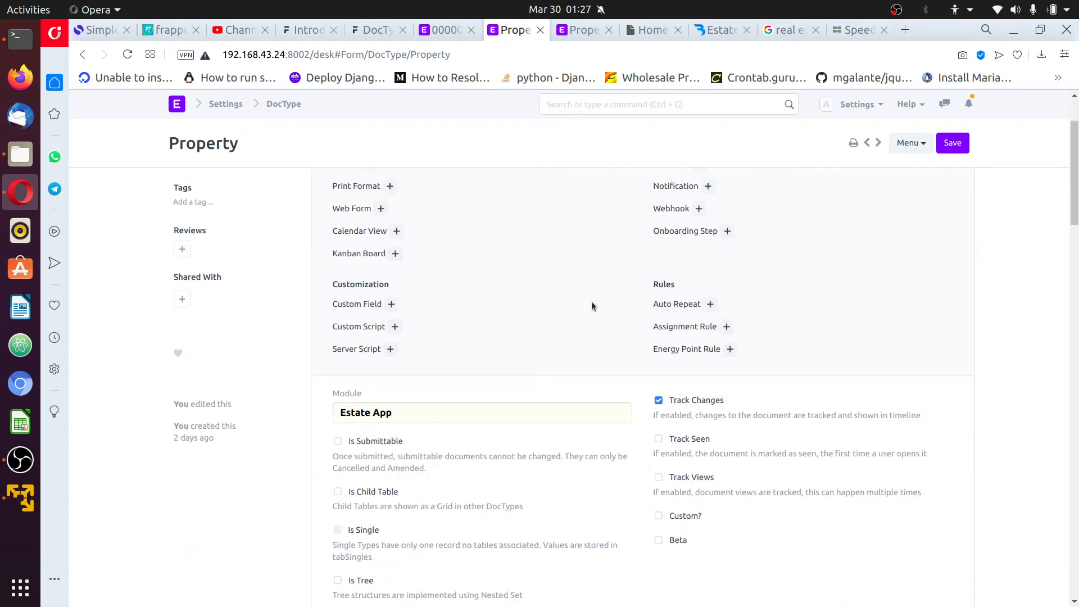
scroll(348, 219, "up", 6)
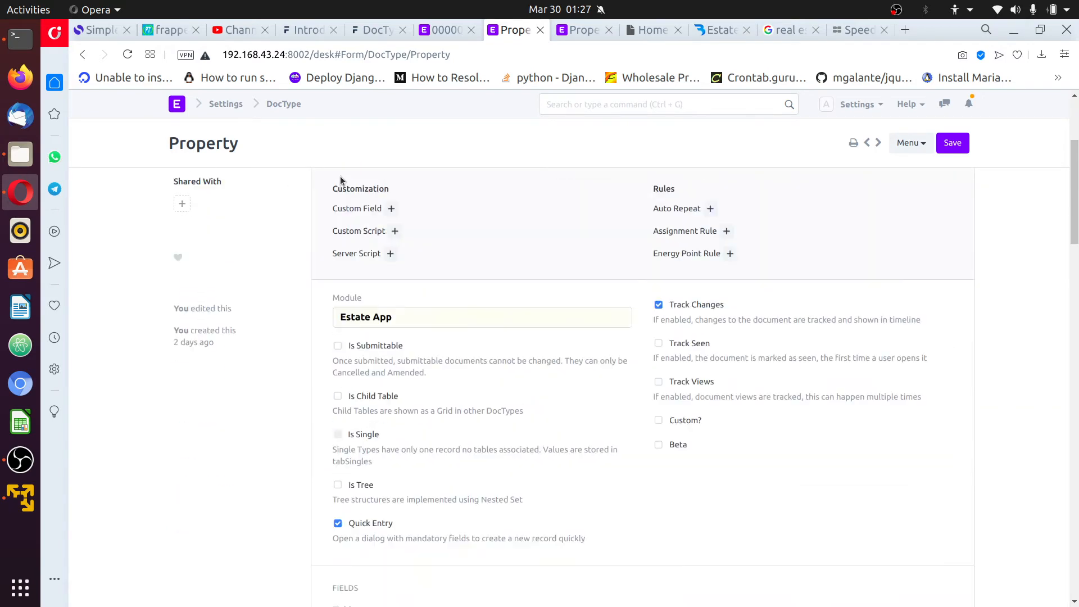
scroll(481, 419, "down", 6)
scroll(488, 417, "down", 1)
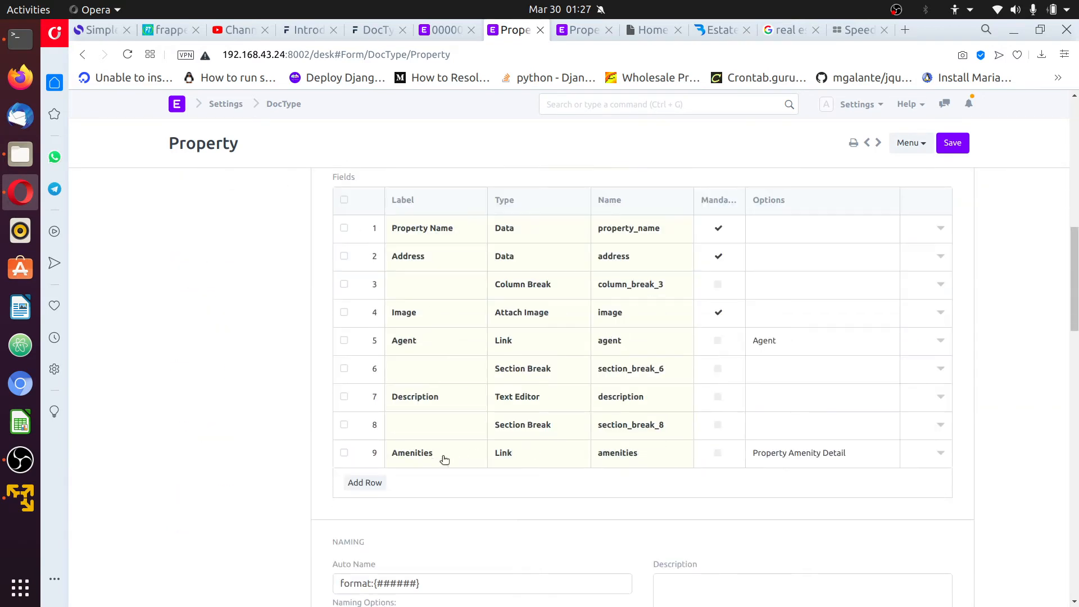
left_click(528, 450)
left_click(528, 450)
scroll(530, 413, "down", 3)
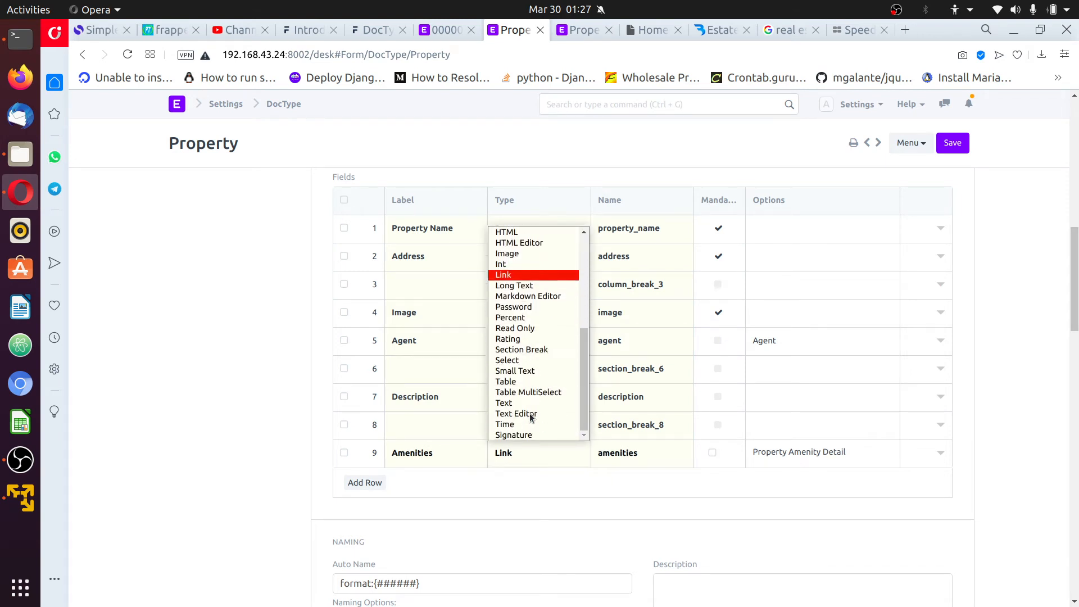
left_click(525, 379)
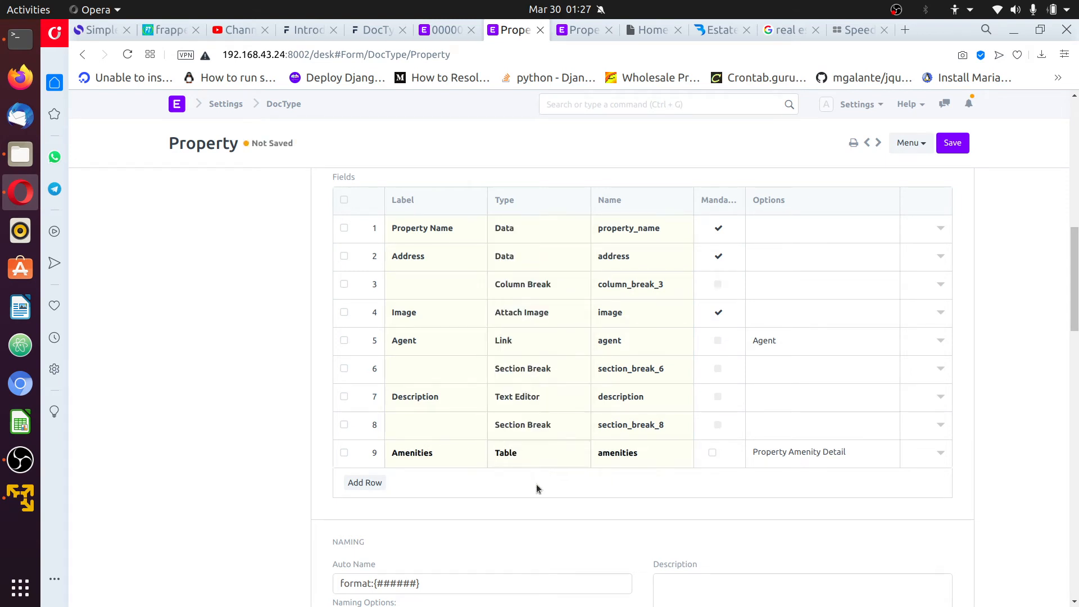
left_click(513, 456)
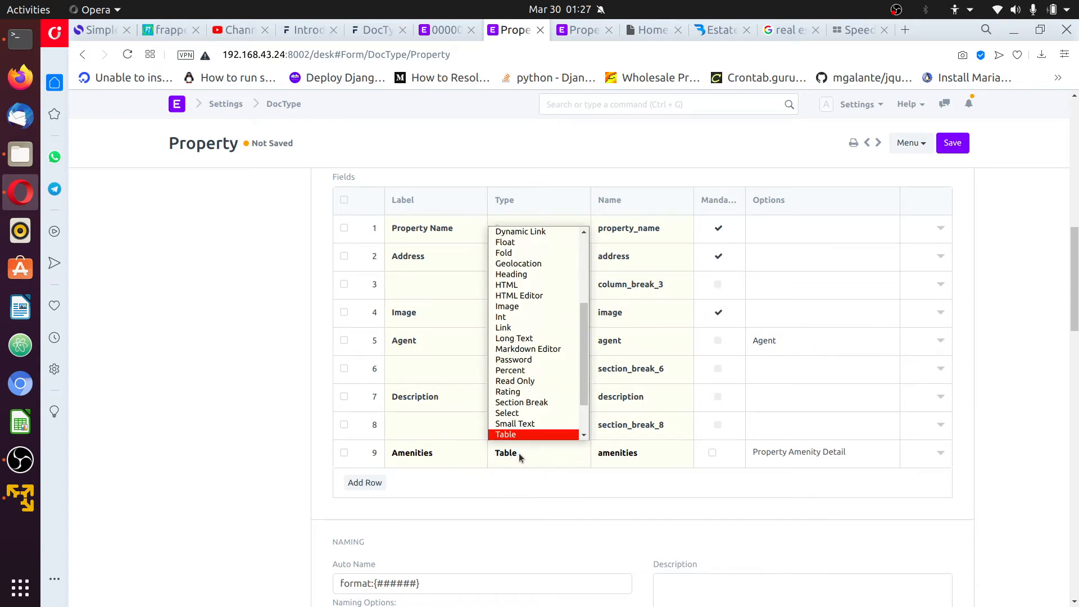
left_click(615, 490)
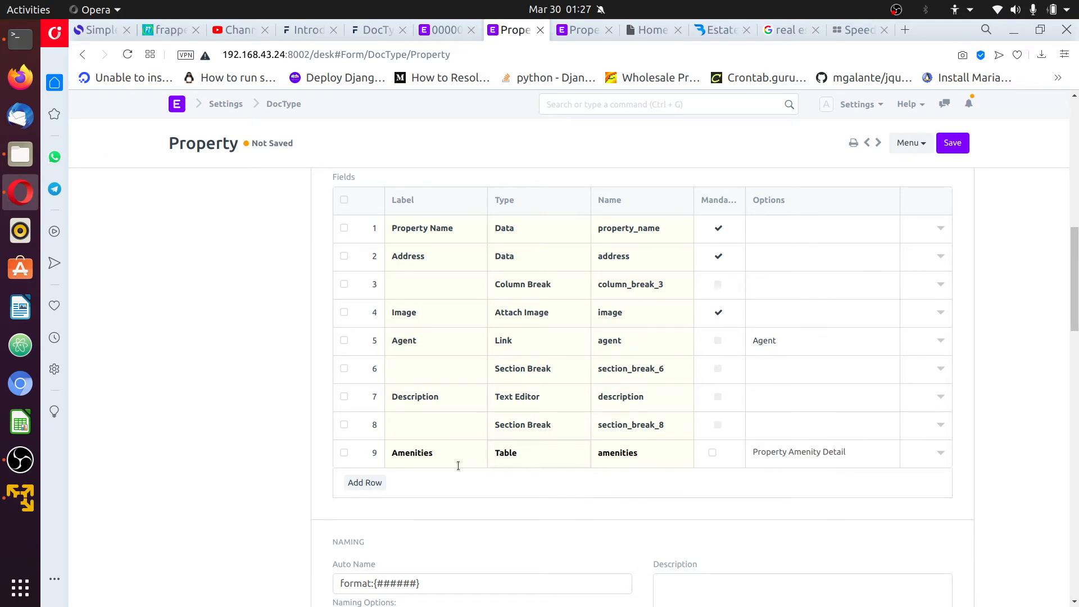
left_click(949, 147)
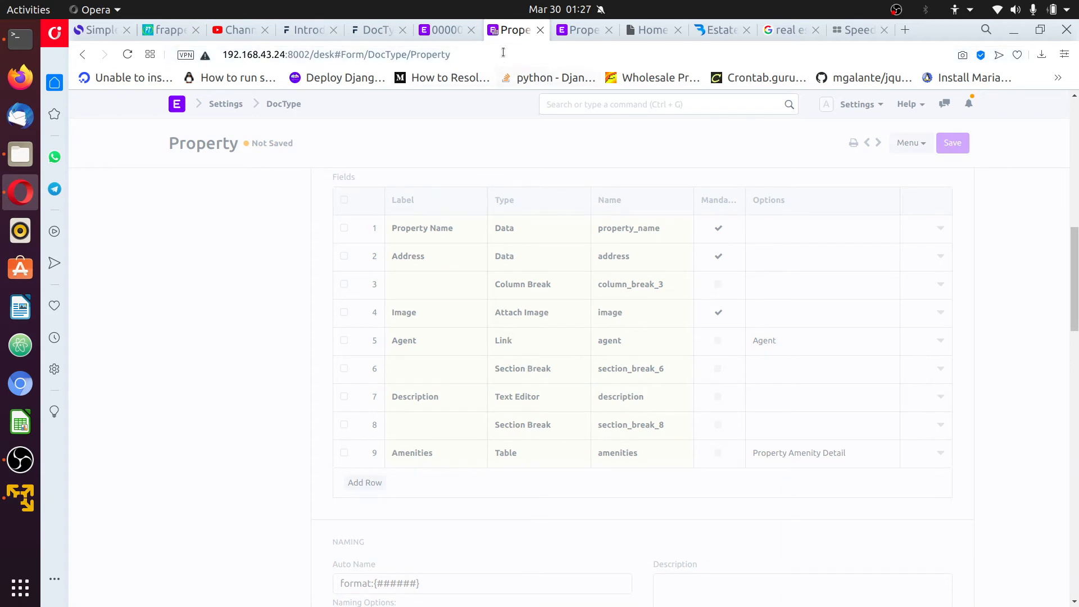
left_click(442, 30)
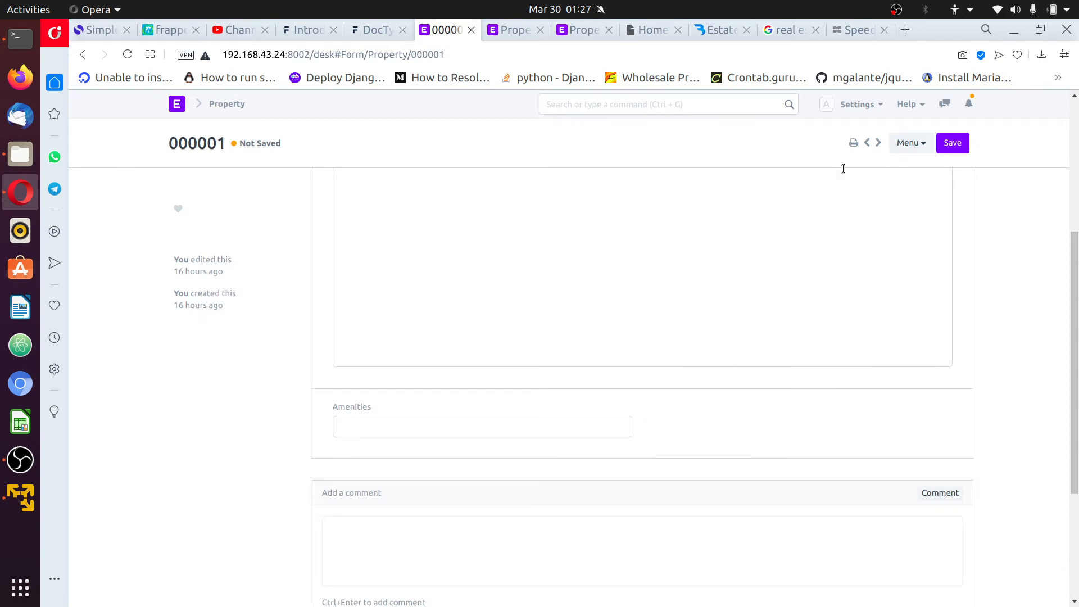
Reload record 000001 from Settings and scroll to the new Amenities table grid
left_click(857, 104)
left_click(804, 230)
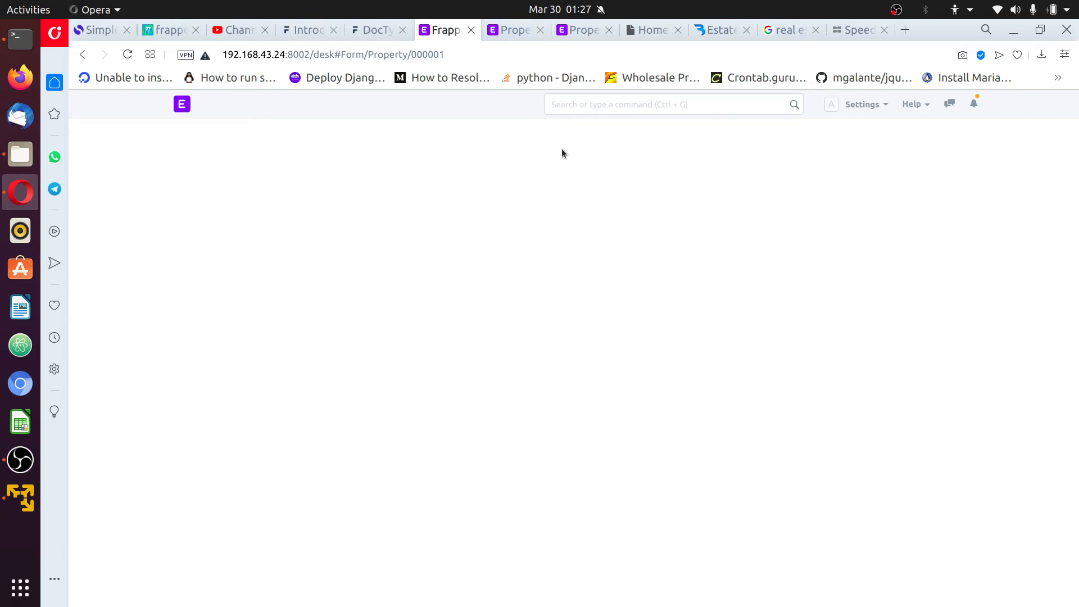
scroll(504, 278, "down", 6)
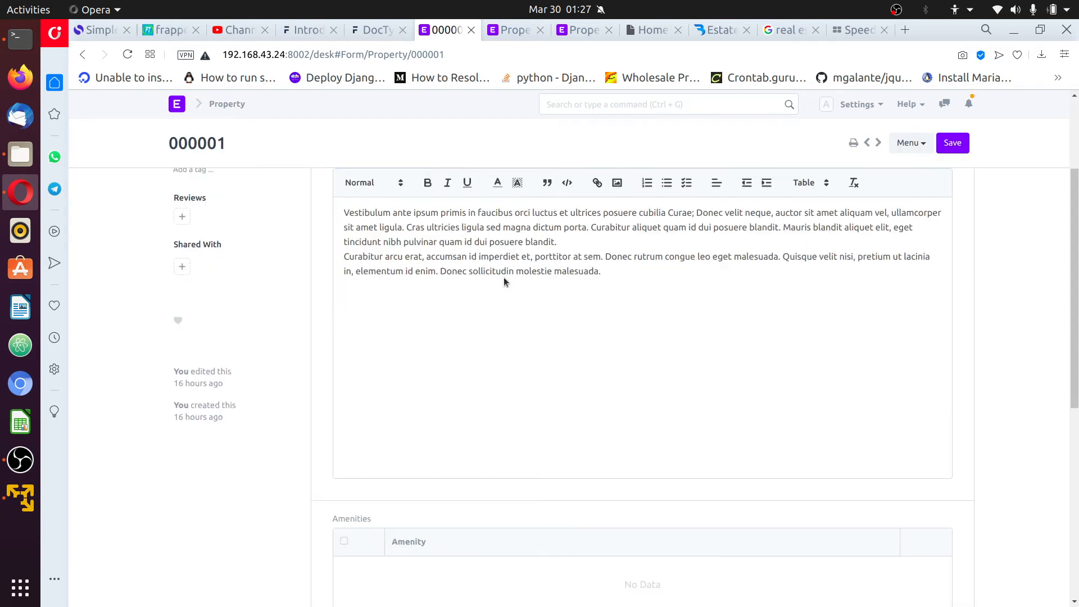
scroll(450, 284, "down", 3)
scroll(433, 214, "up", 2)
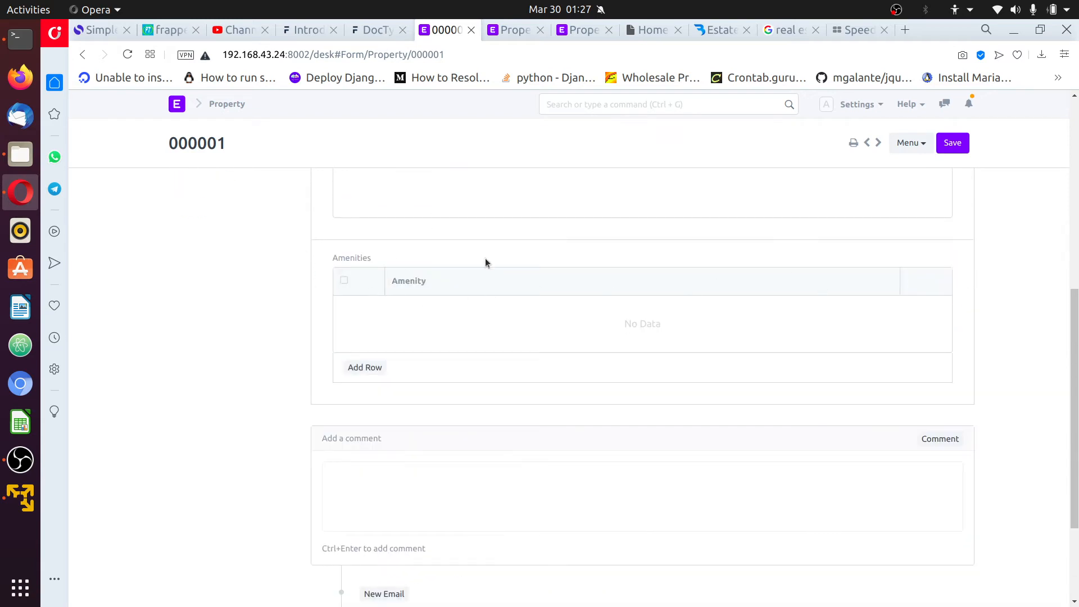
scroll(506, 356, "up", 3)
scroll(387, 374, "down", 2)
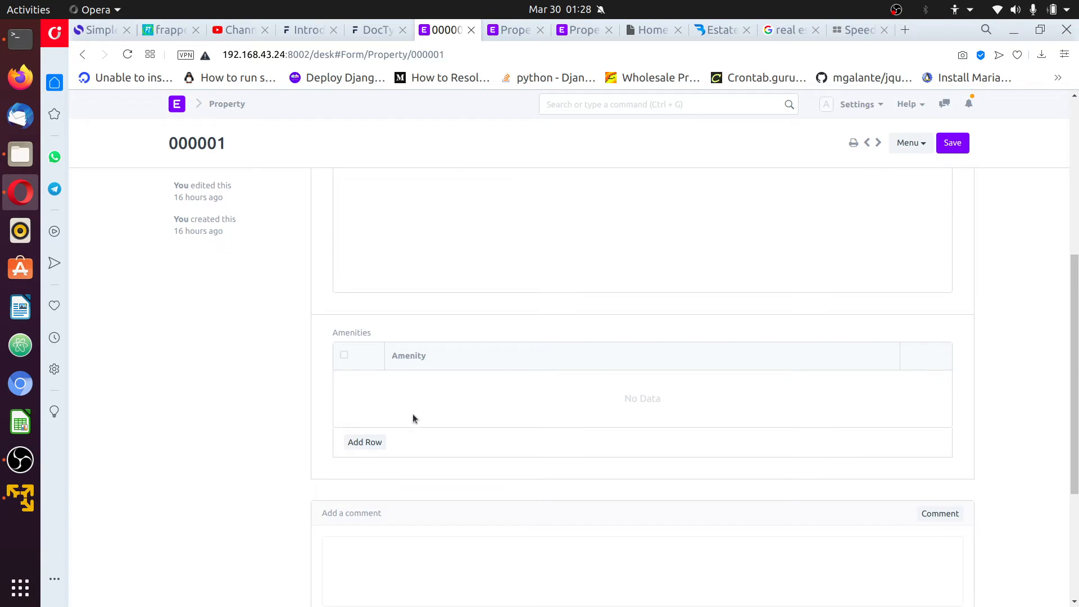
scroll(434, 405, "up", 3)
scroll(405, 410, "down", 3)
Add two Amenities rows set to Tennis Courts and Parking
left_click(373, 442)
scroll(458, 275, "down", 2)
scroll(465, 301, "up", 2)
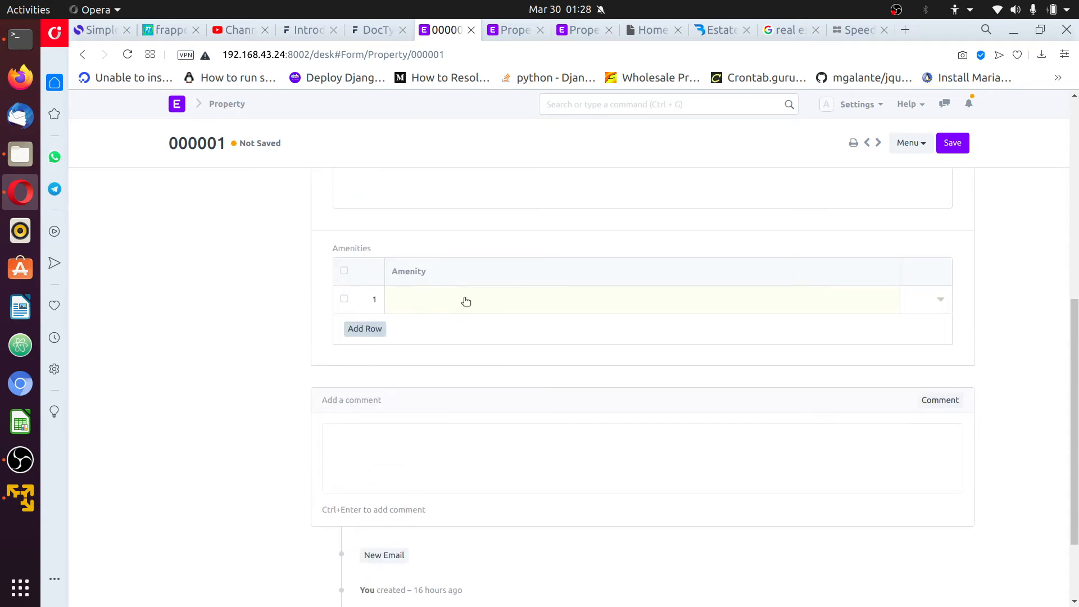
left_click(464, 298)
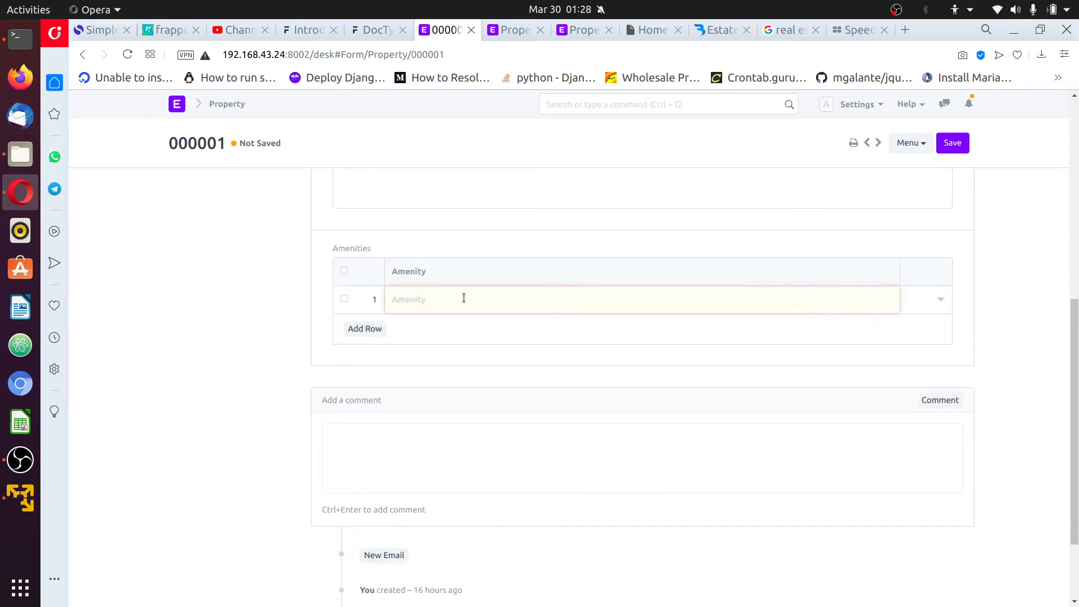
scroll(474, 318, "down", 1)
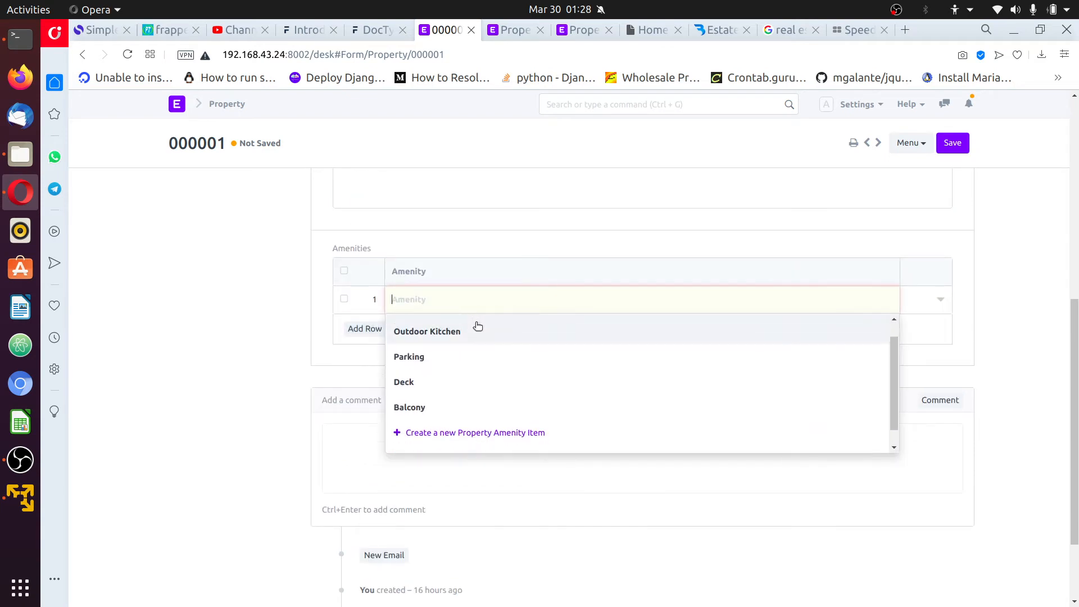
scroll(485, 337, "up", 1)
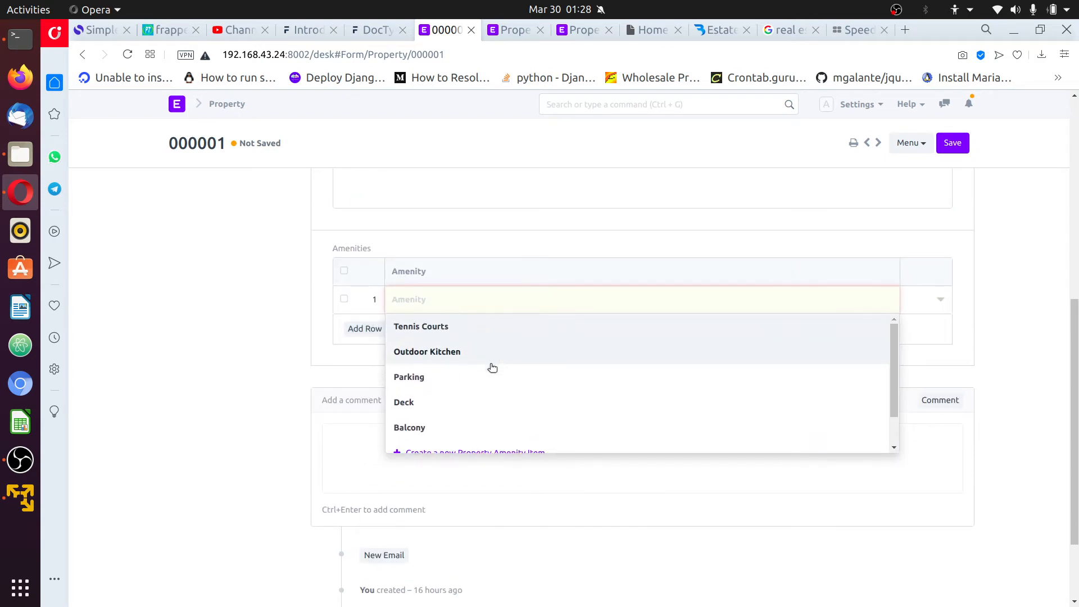
left_click(462, 332)
scroll(517, 373, "up", 2)
scroll(510, 393, "down", 2)
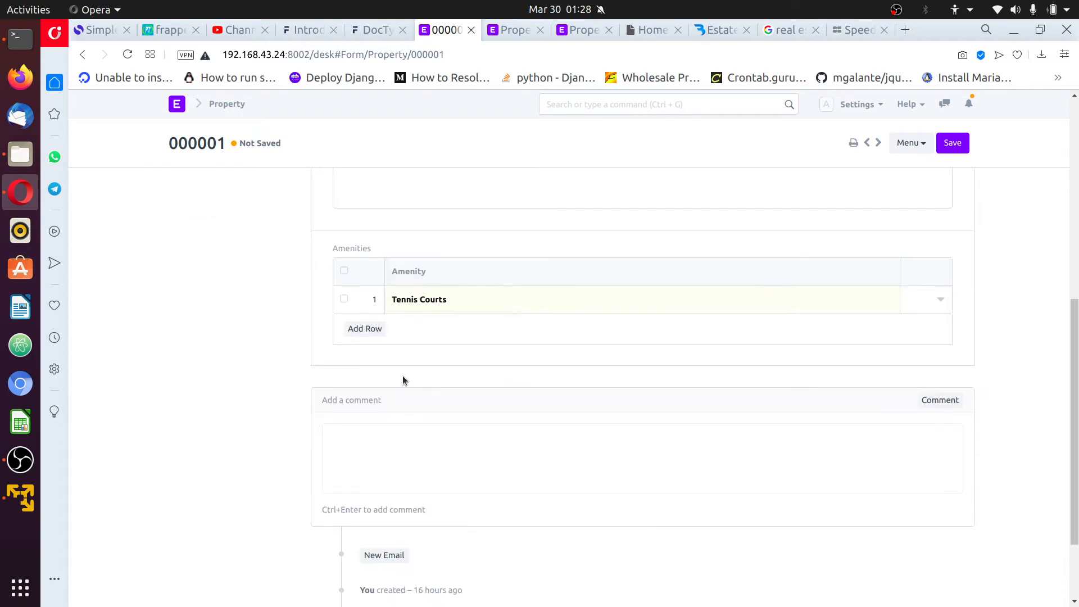
left_click(364, 329)
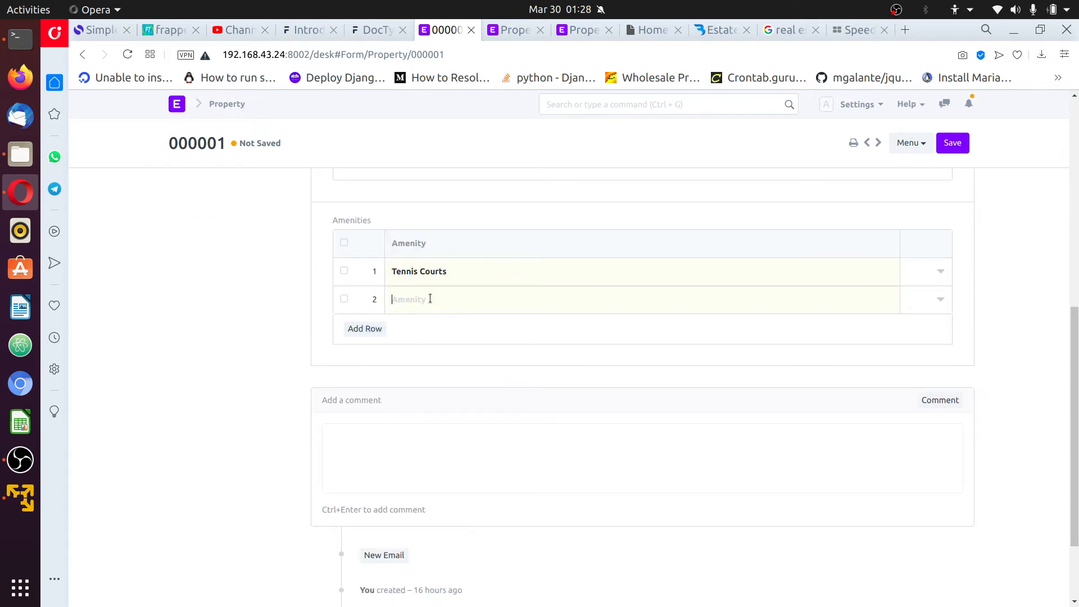
left_click(430, 299)
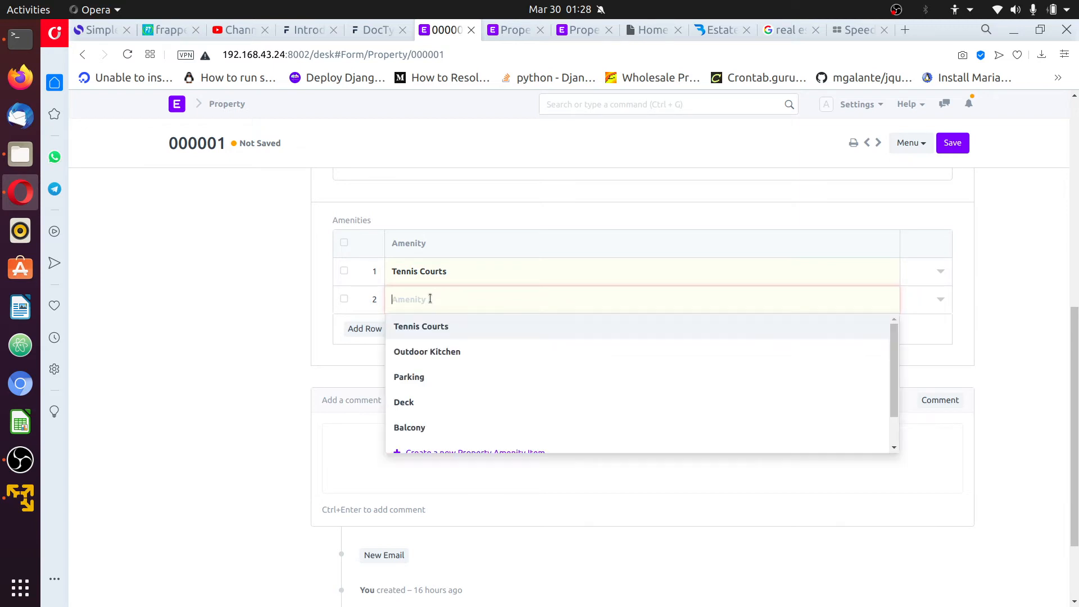
left_click(450, 377)
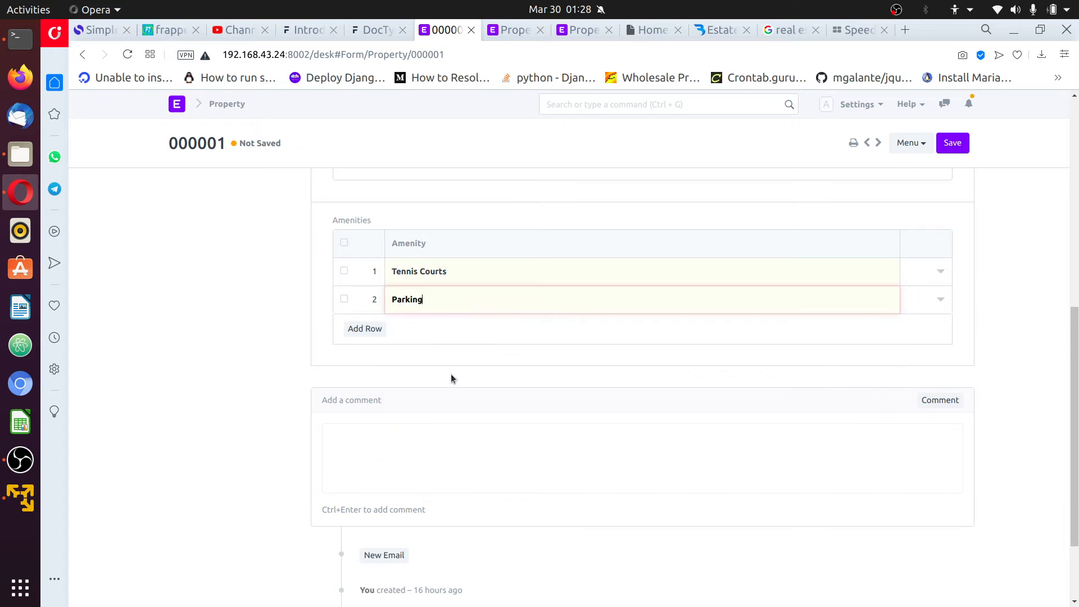
Add rows for Deck and Tennis Courts, then save the property record
left_click(364, 328)
left_click(454, 301)
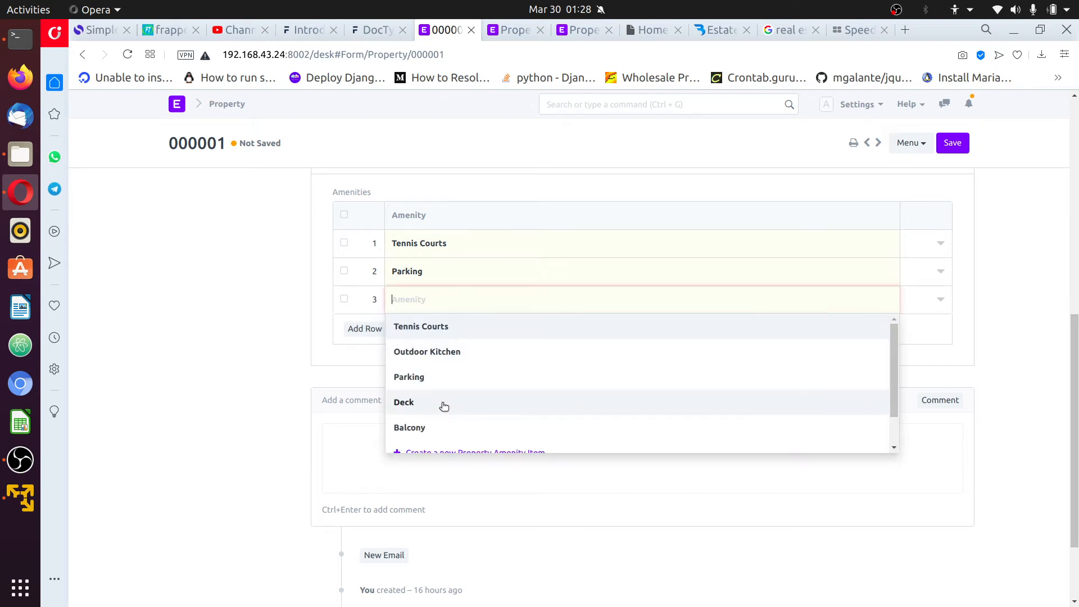
left_click(440, 403)
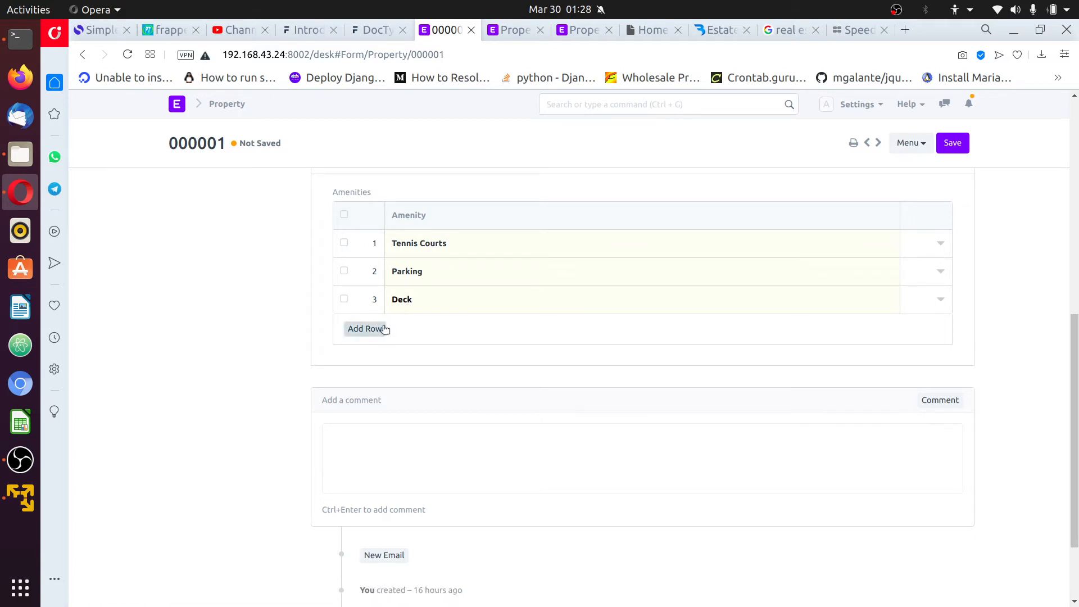
left_click(364, 328)
left_click(426, 302)
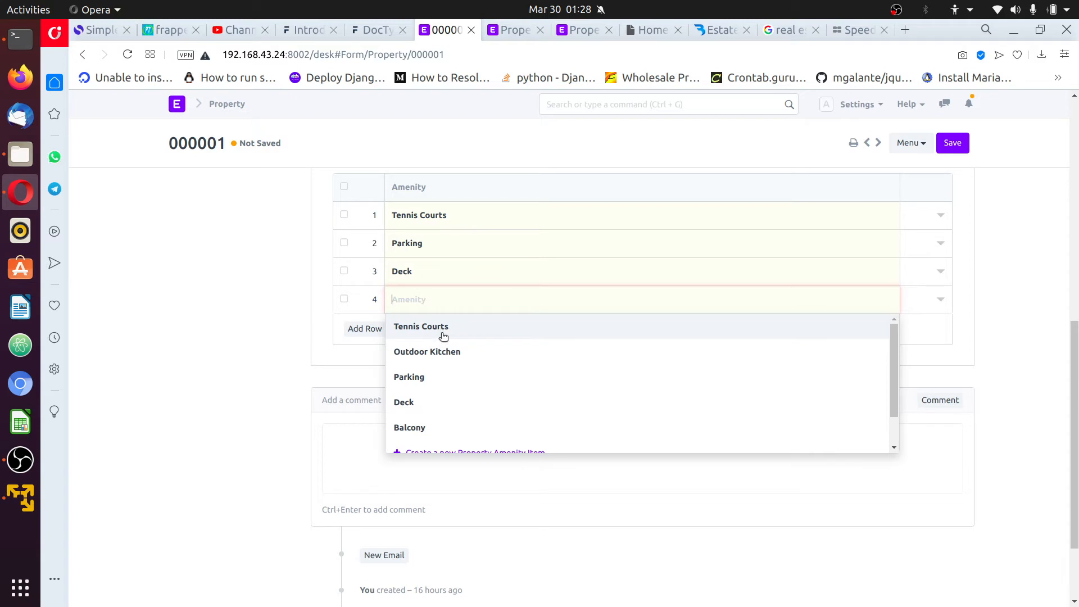
left_click(440, 331)
left_click(951, 147)
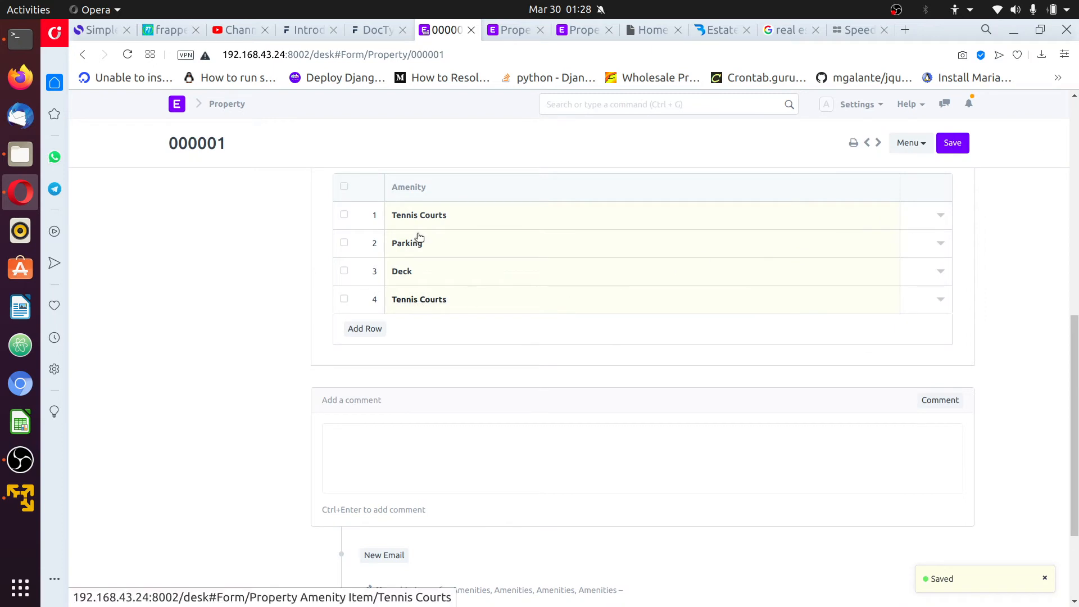
Scroll through the saved four-row Amenities table, then switch to the terminal window
scroll(479, 314, "down", 3)
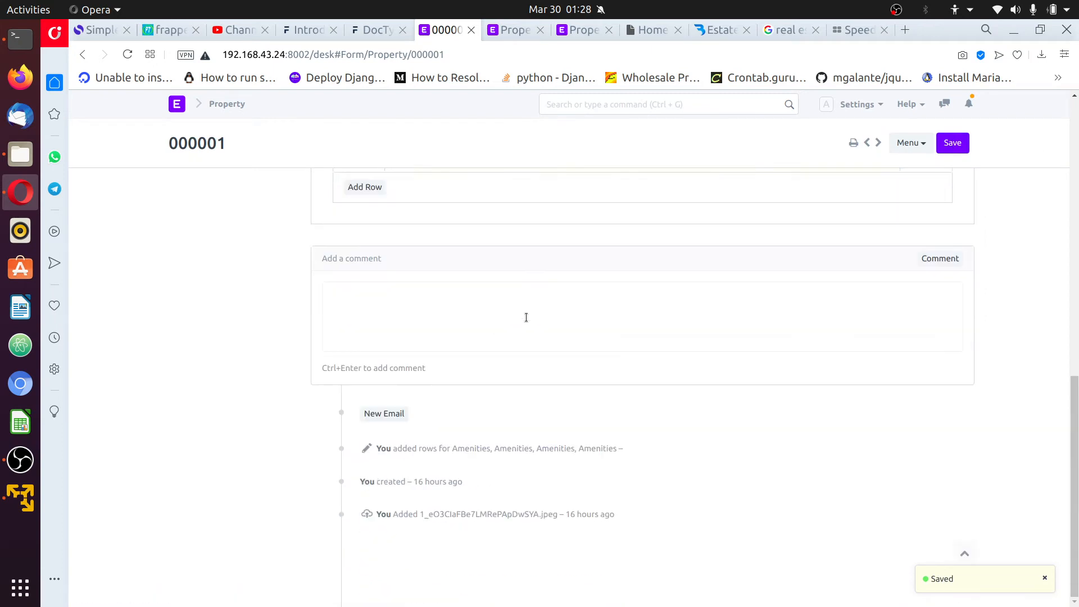
scroll(532, 313, "up", 9)
scroll(682, 309, "down", 6)
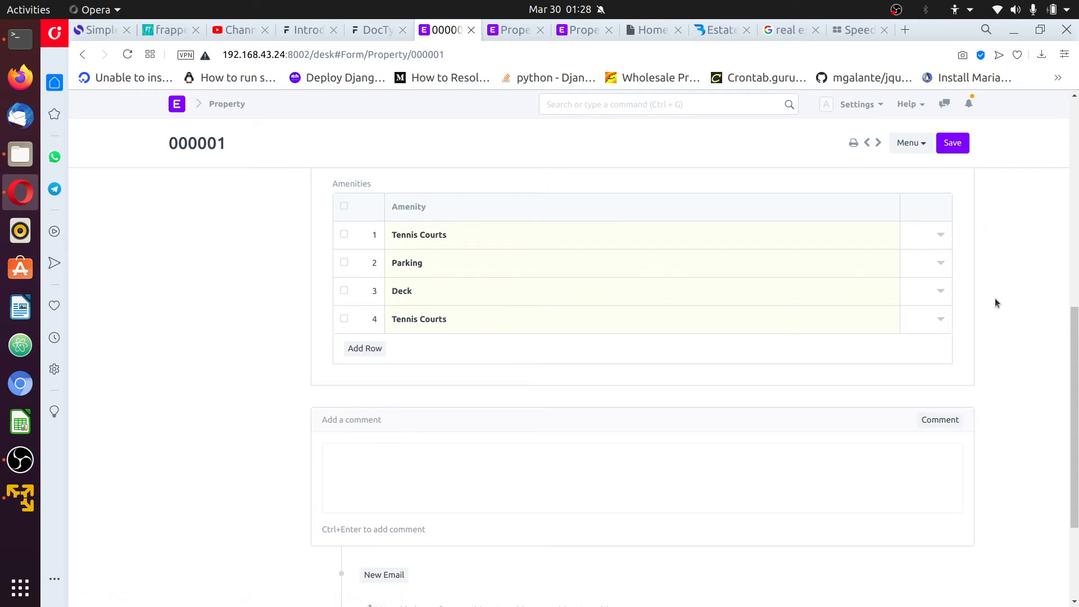
scroll(991, 300, "down", 3)
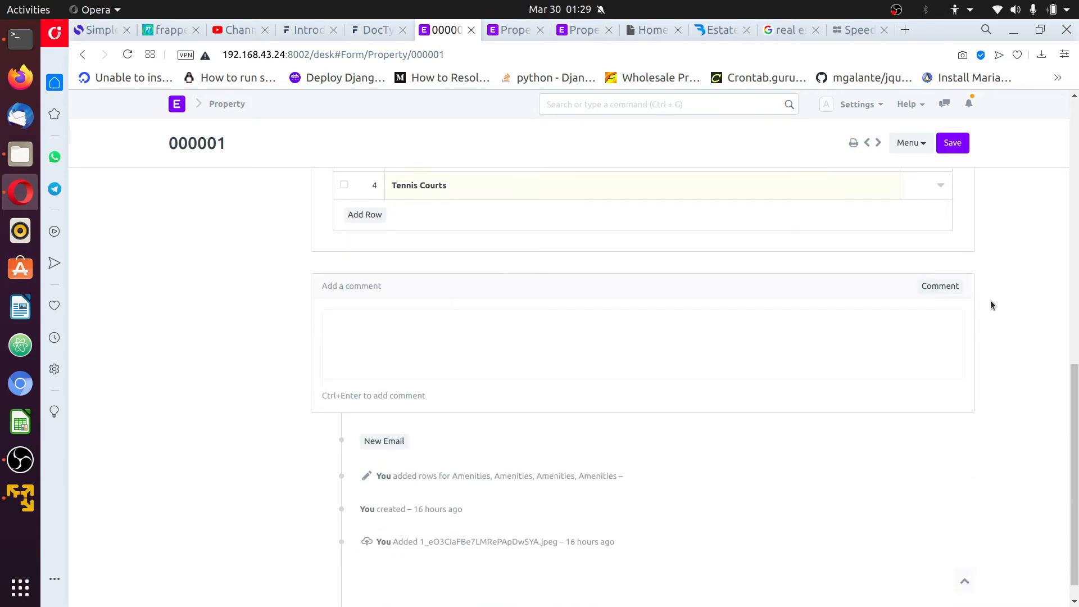
scroll(990, 298, "up", 7)
scroll(973, 274, "up", 4)
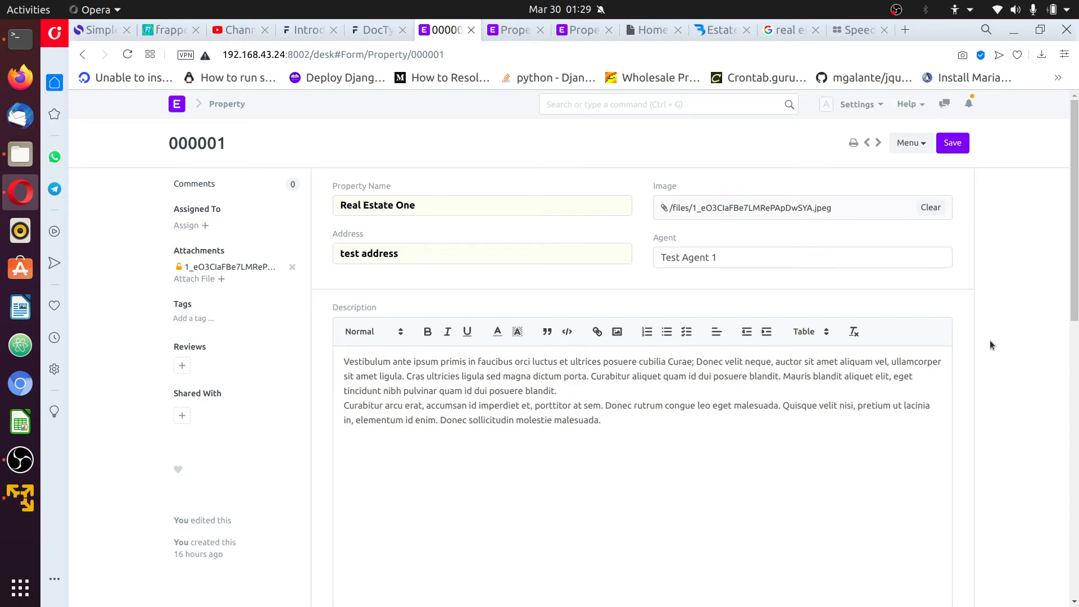
scroll(990, 339, "down", 7)
scroll(603, 360, "up", 4)
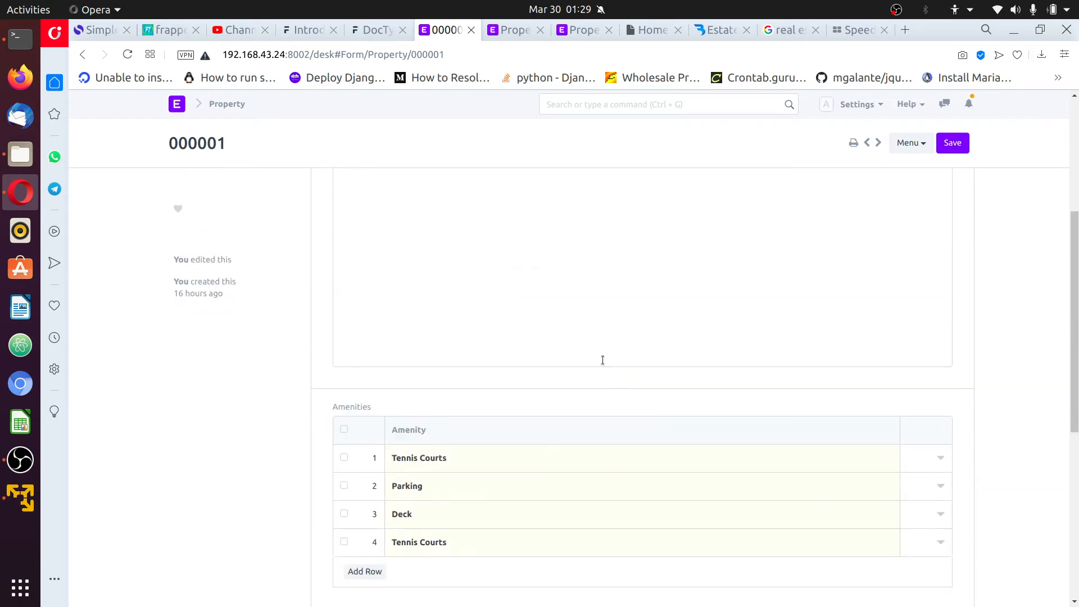
scroll(668, 323, "up", 5)
scroll(669, 325, "down", 10)
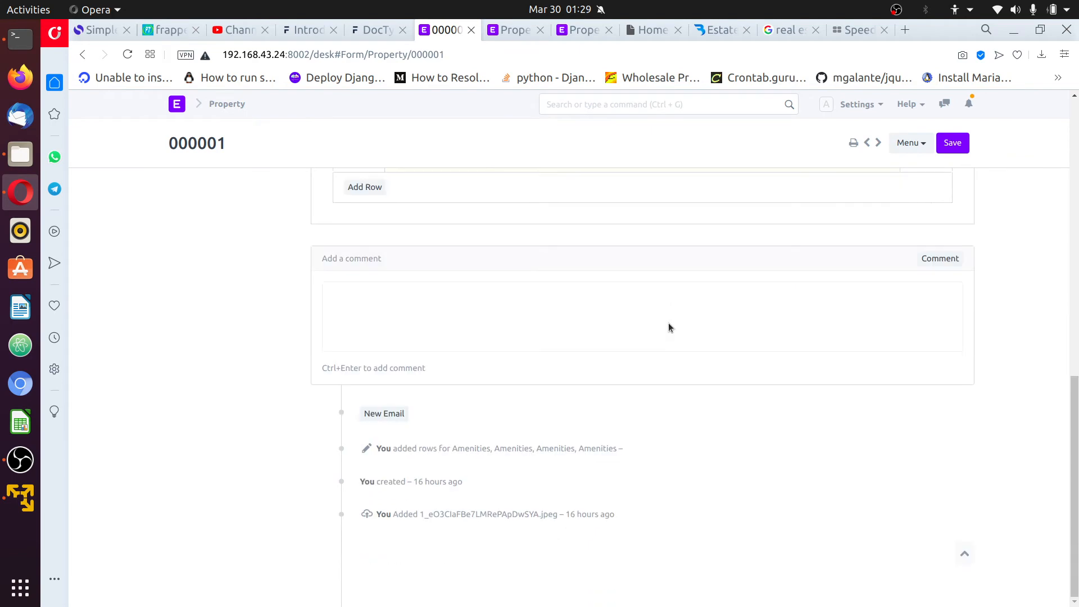
scroll(669, 323, "up", 6)
scroll(896, 337, "up", 5)
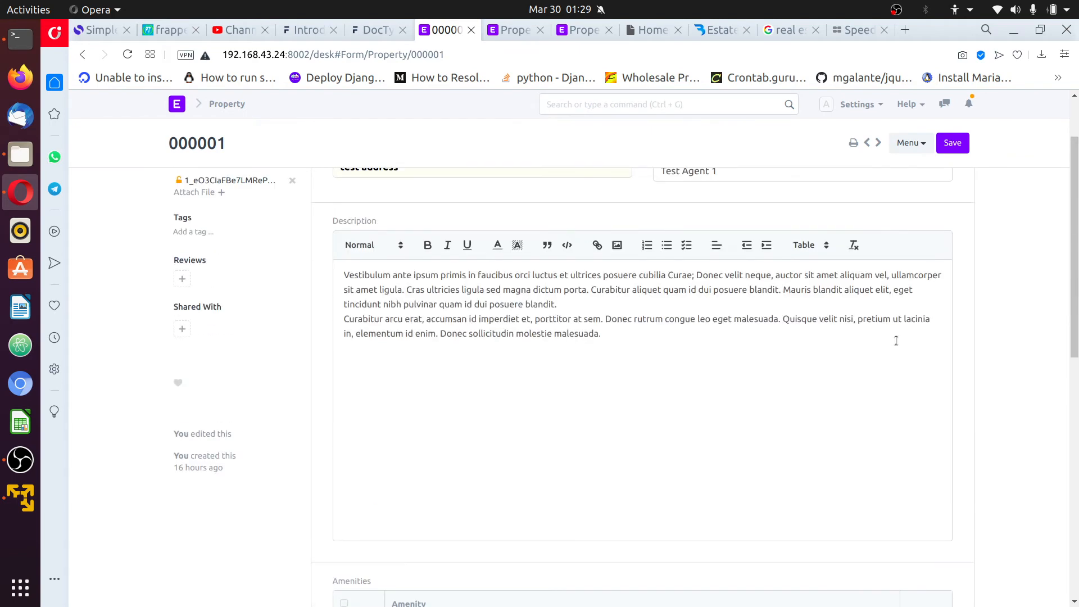
scroll(899, 341, "down", 8)
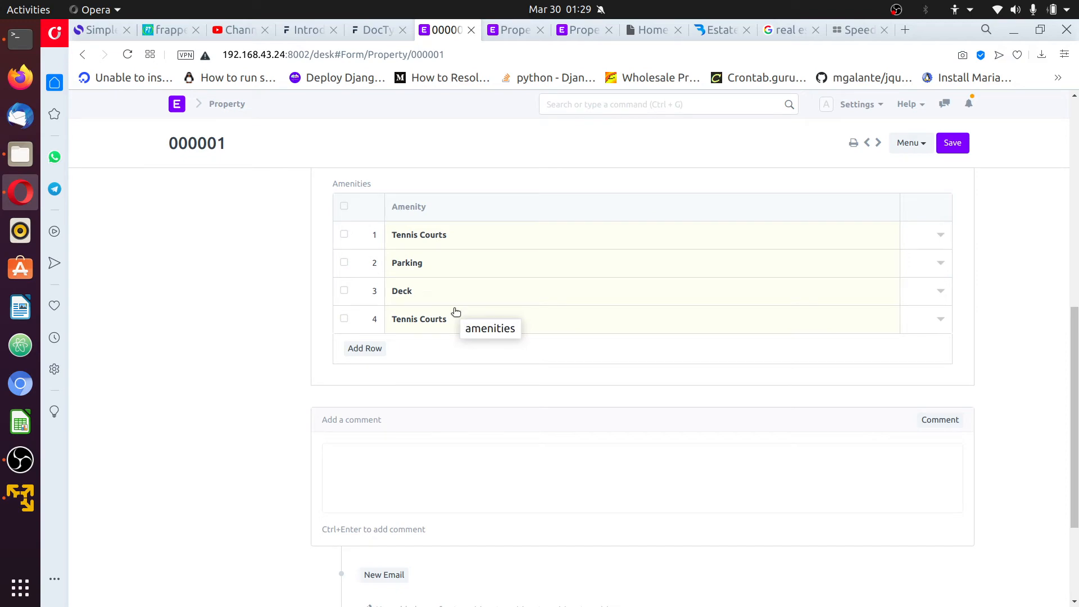
left_click(7, 46)
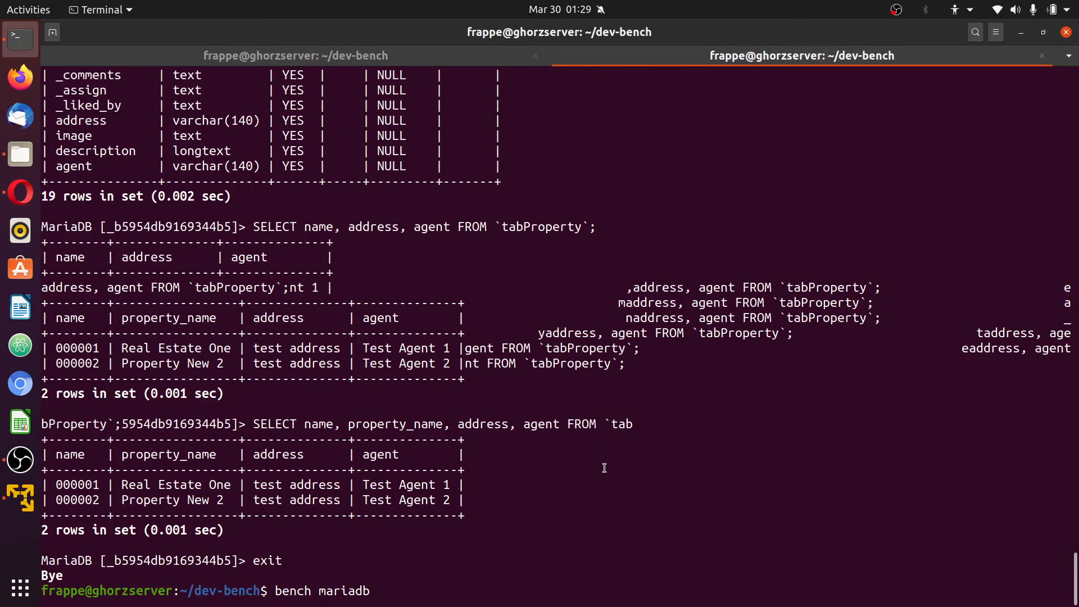
Open the site's MariaDB shell and start the query SELECT * FROM `tab
key("Return")
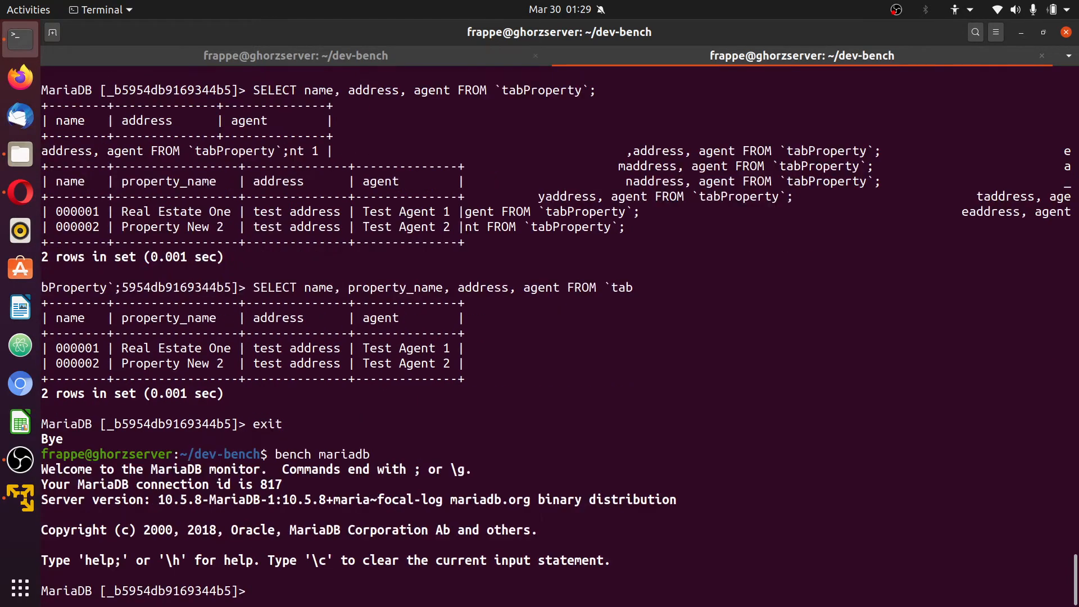
type("SELECT * f")
key("BackSpace")
type("FROM")
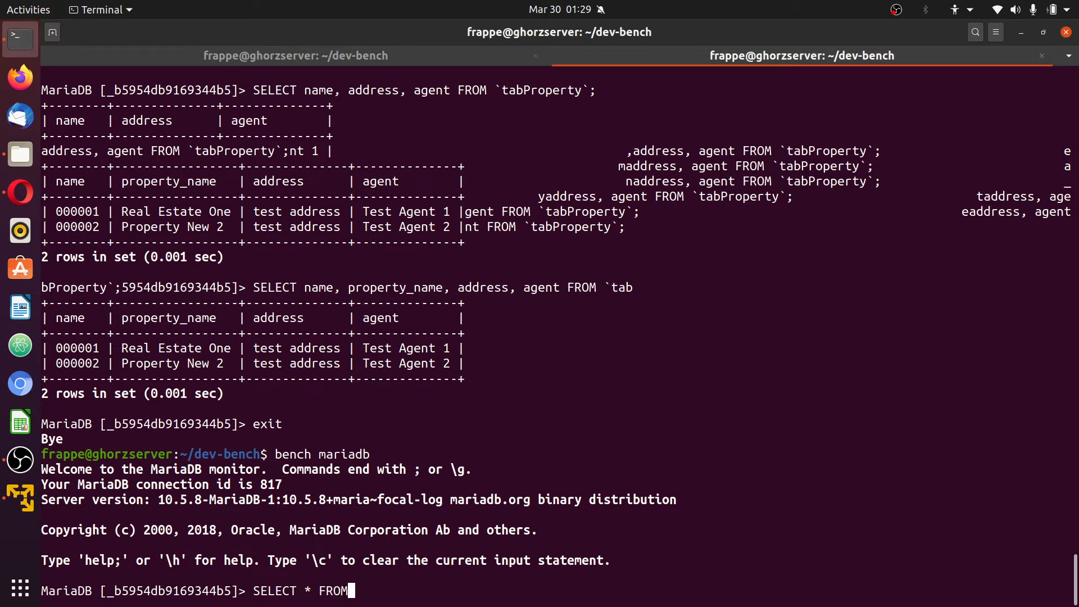
type(" `tab")
Complete and run SELECT * FROM `tabProperty Amenity Detail`; using the DocType name copied from the browser
key("alt+Tab")
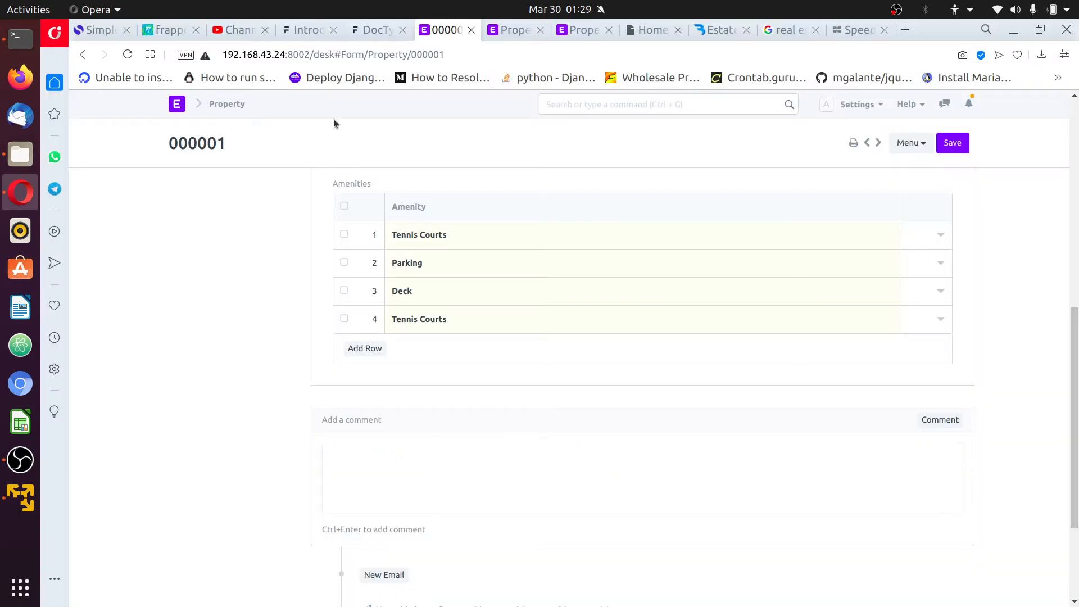
left_click(581, 31)
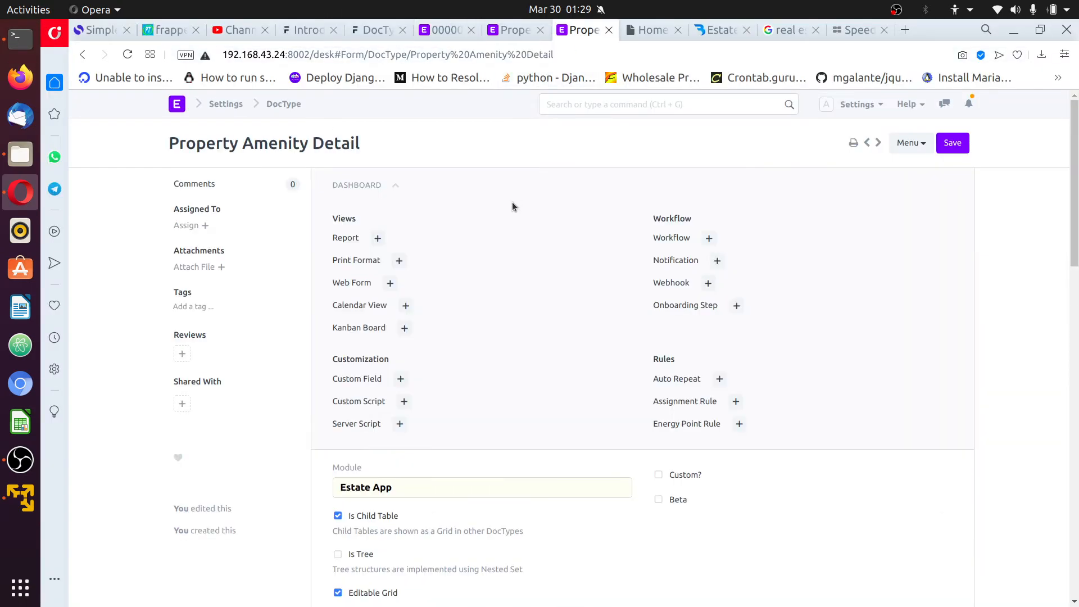
left_click_drag(379, 143, 158, 148)
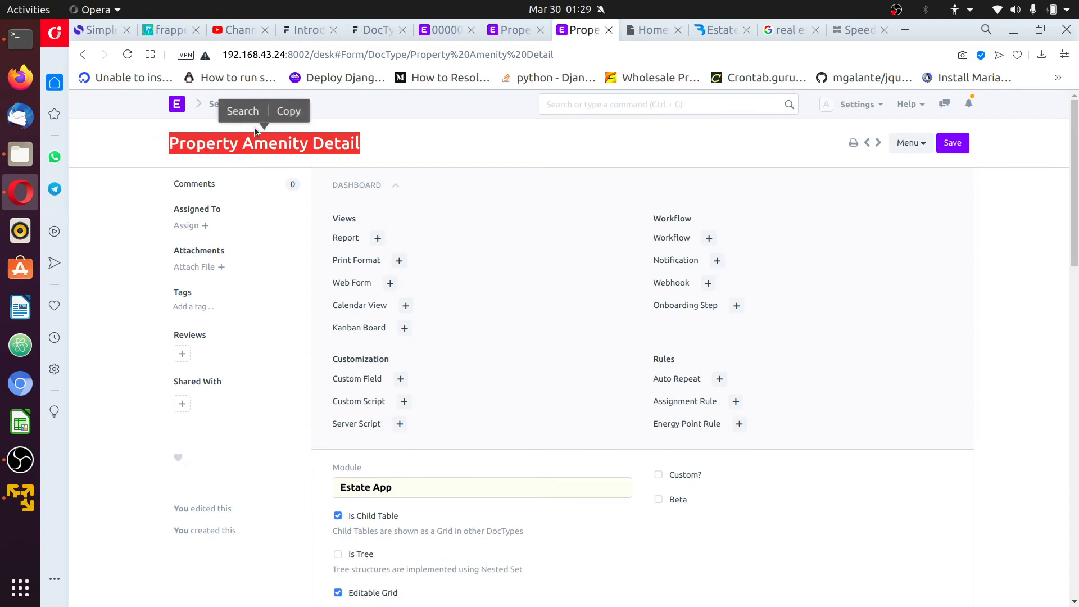
left_click(287, 111)
key("alt+Tab")
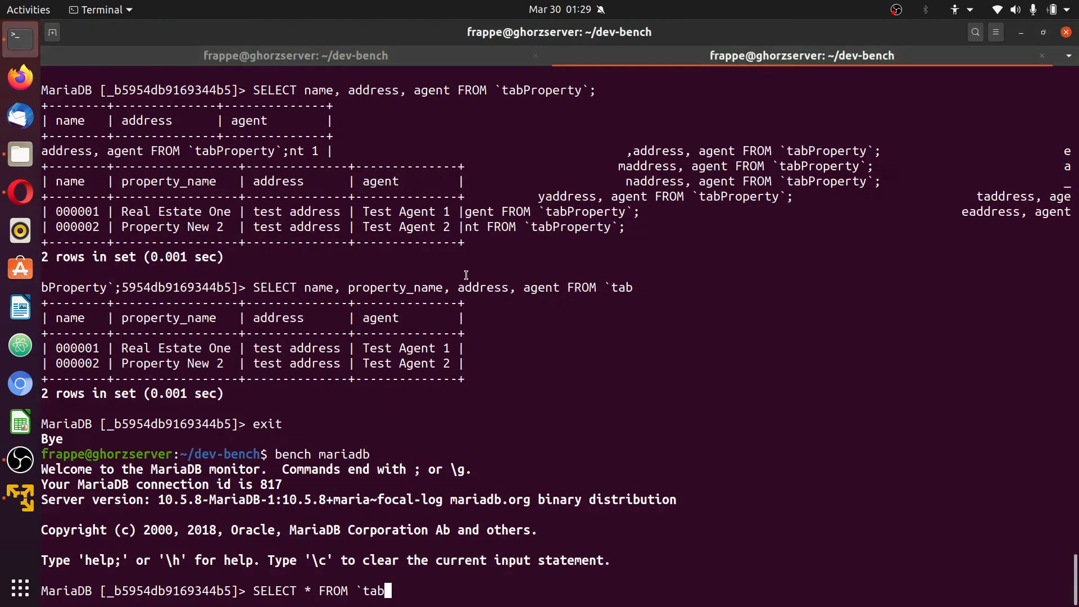
right_click(643, 321)
left_click(684, 366)
type("`;")
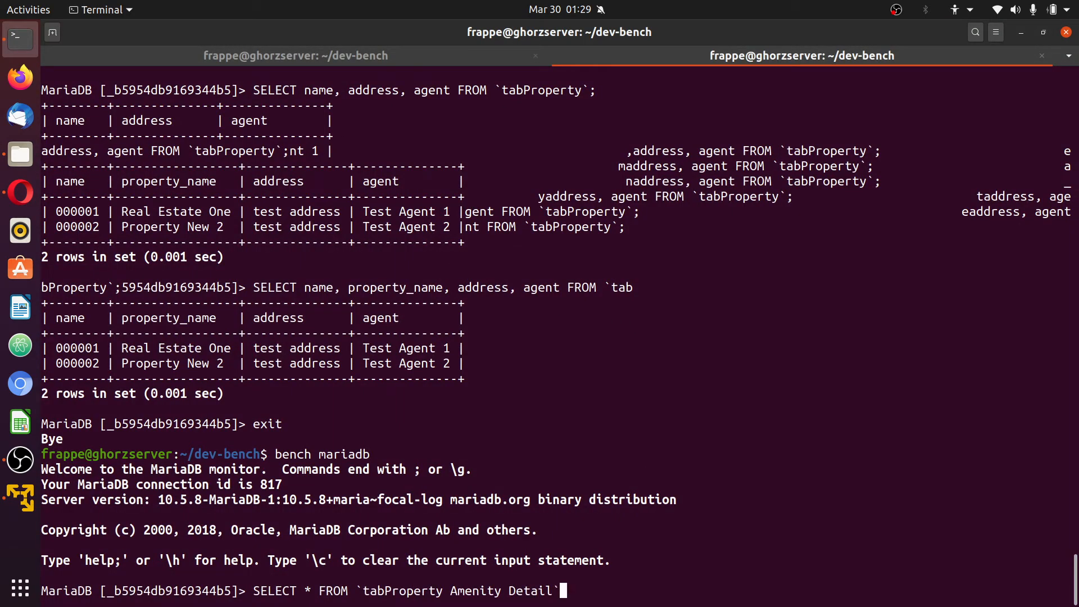
key("Return")
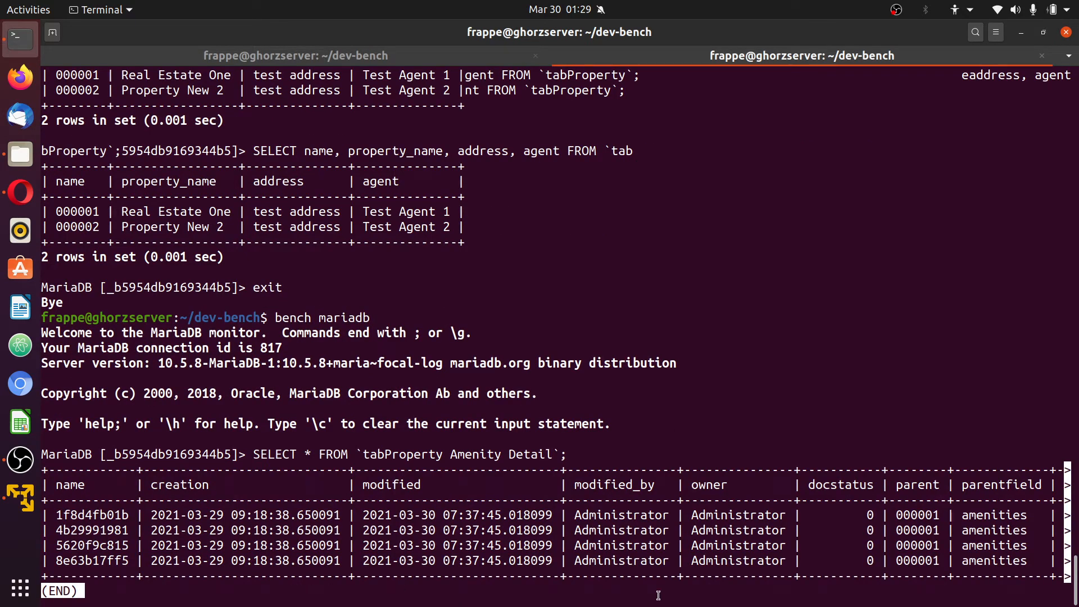
key("alt+Tab")
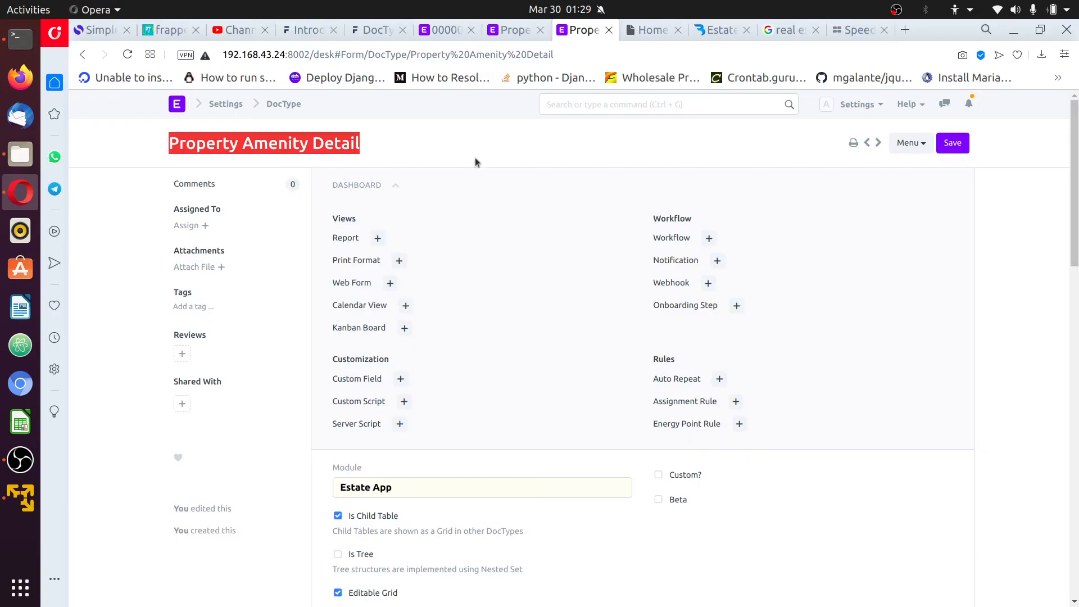
Review property 000001's form (Real Estate One, test address, Test Agent 1) from the top
left_click(450, 33)
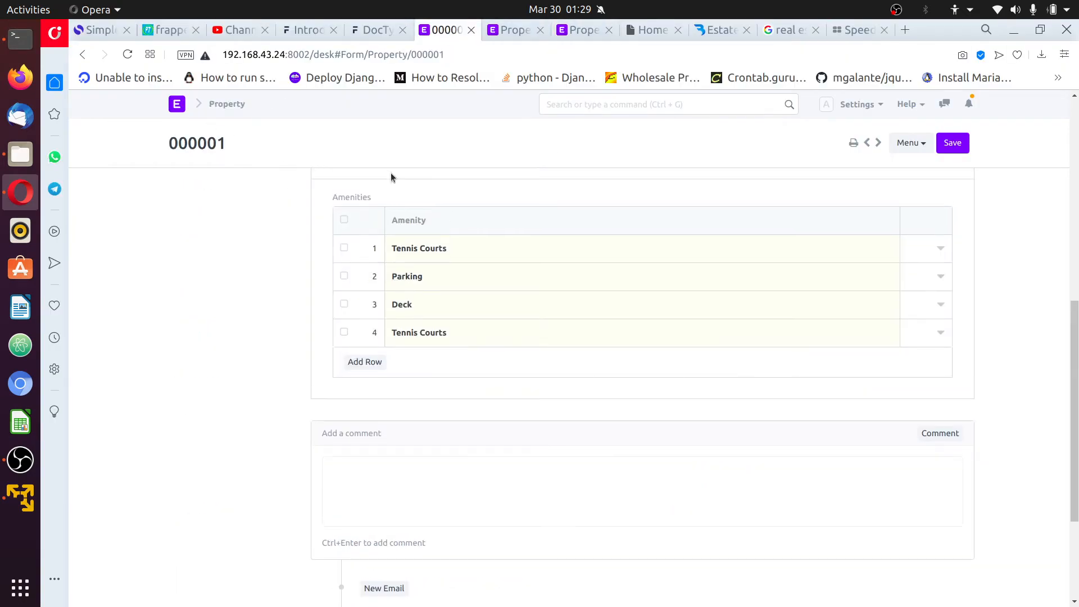
scroll(421, 283, "up", 8)
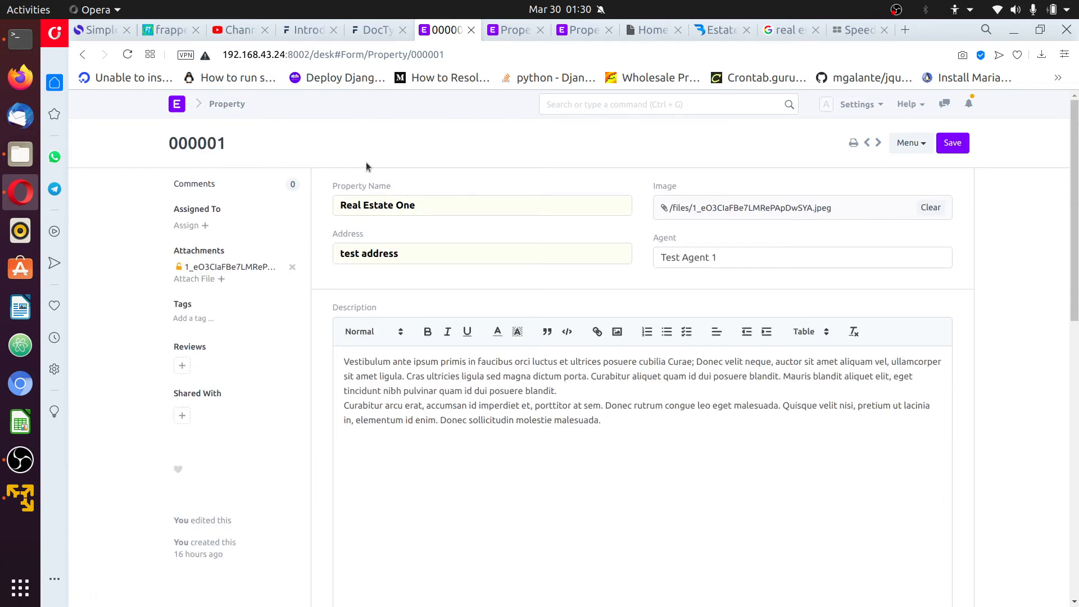
key("alt+Tab")
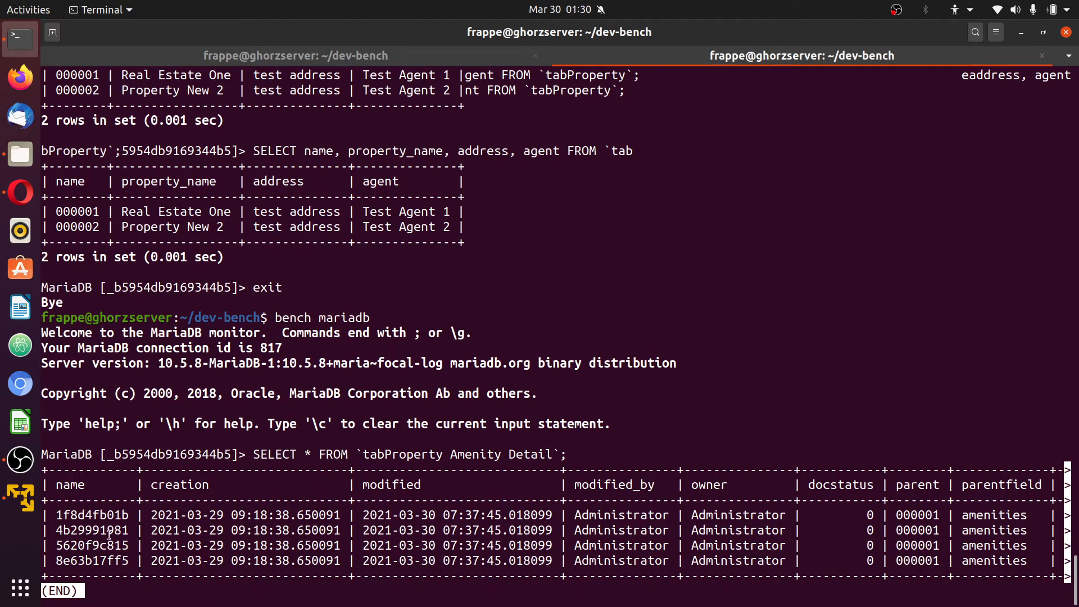
Highlight an amenity result row and the parent column showing 000001
triple_click(226, 530)
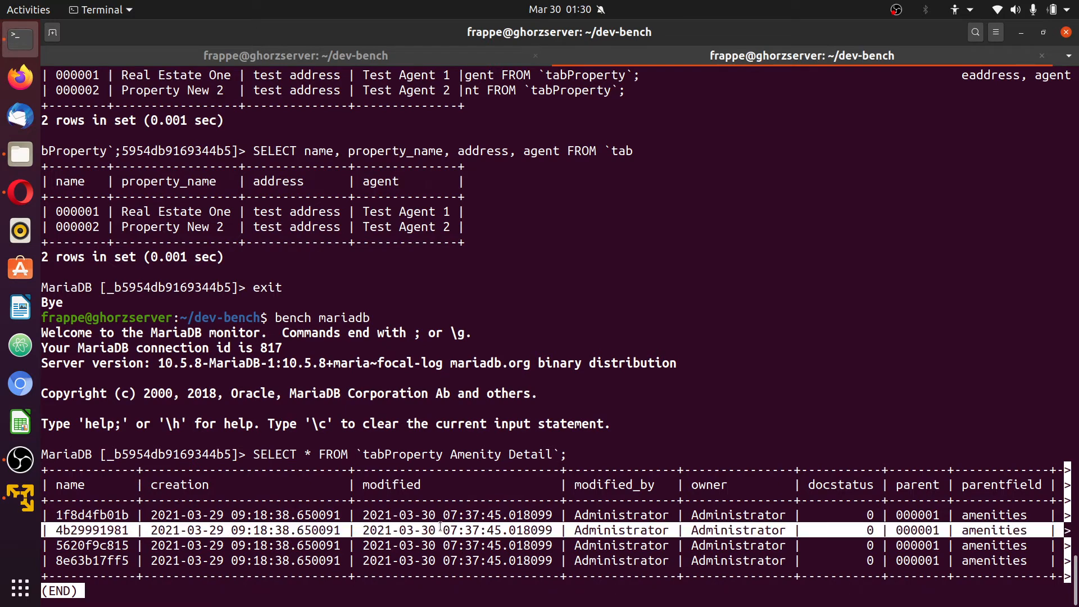
left_click(485, 525)
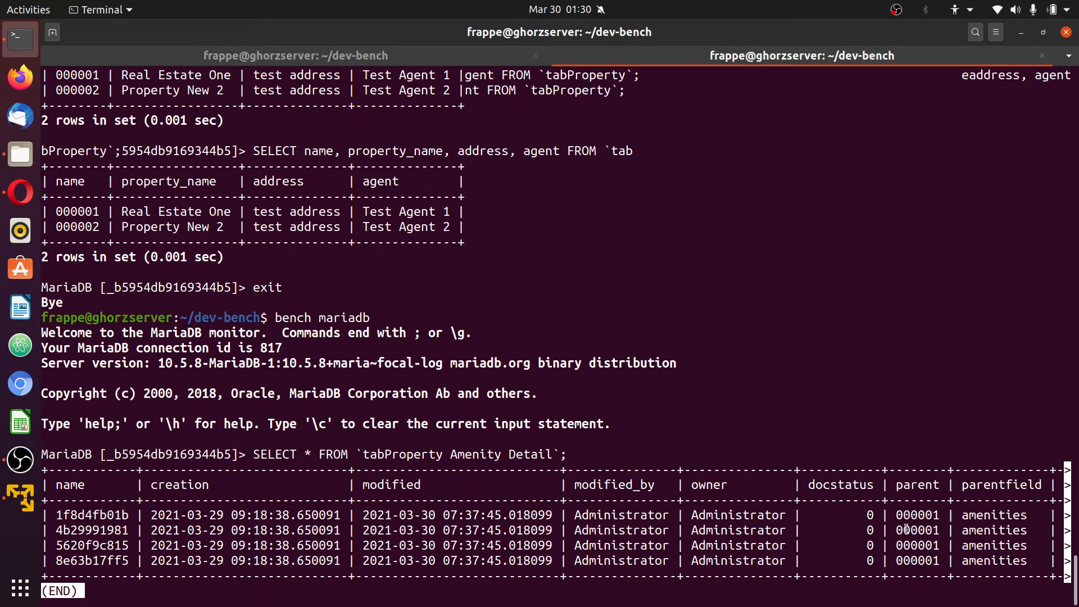
left_click_drag(938, 487, 893, 484)
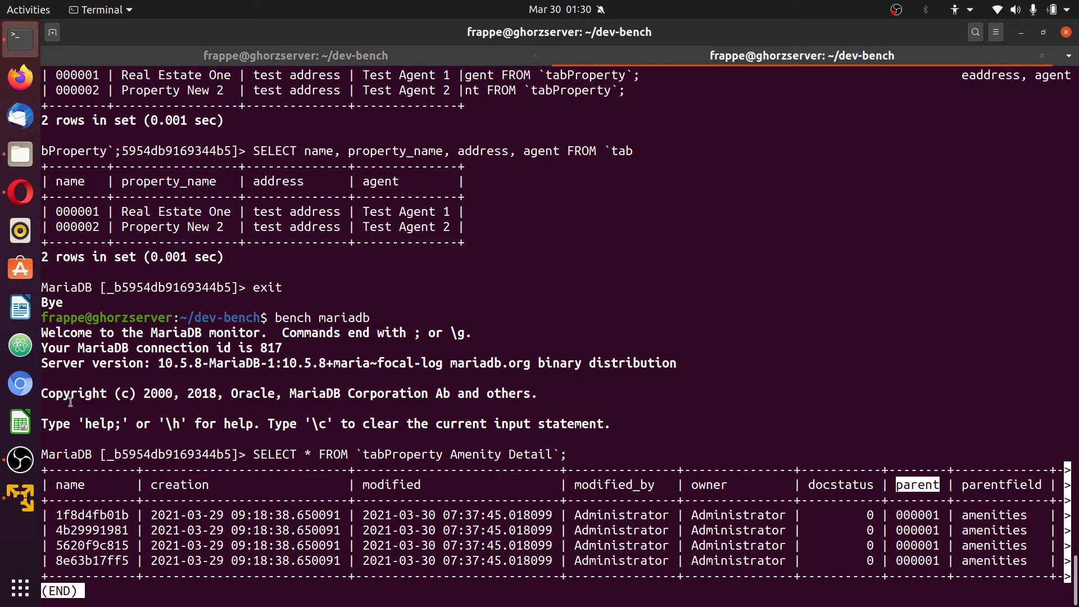
Bring up the Property Amenity Detail child-table DocType in the browser
left_click(20, 192)
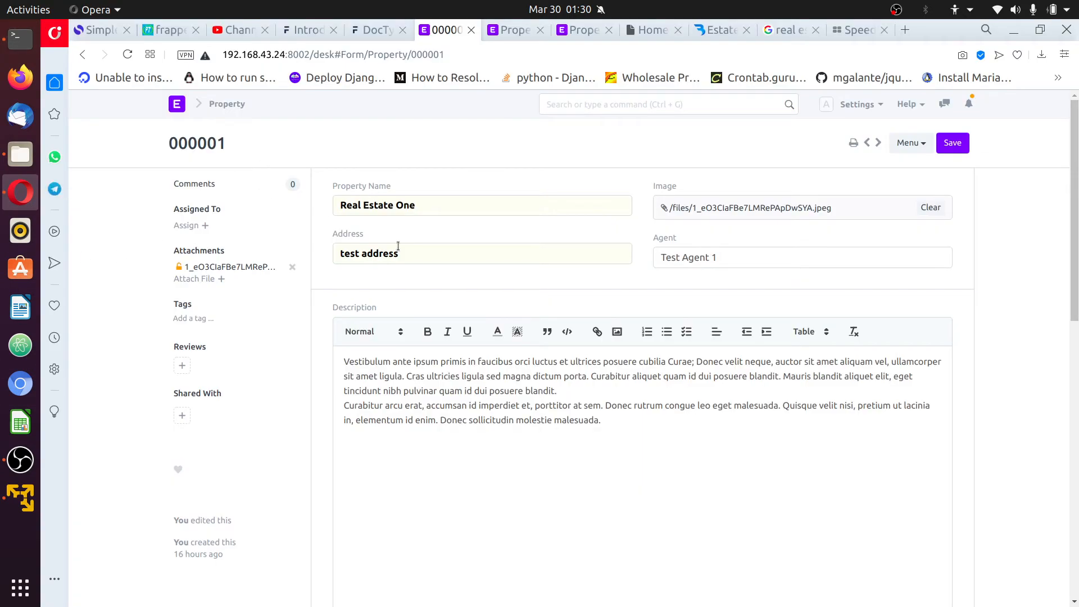
scroll(614, 405, "down", 8)
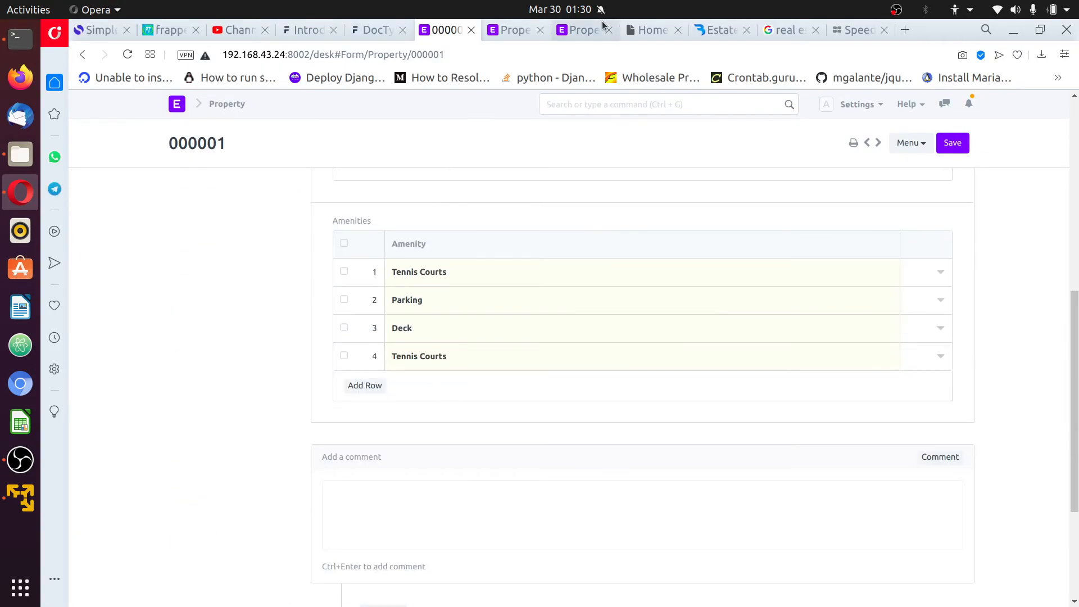
left_click(579, 30)
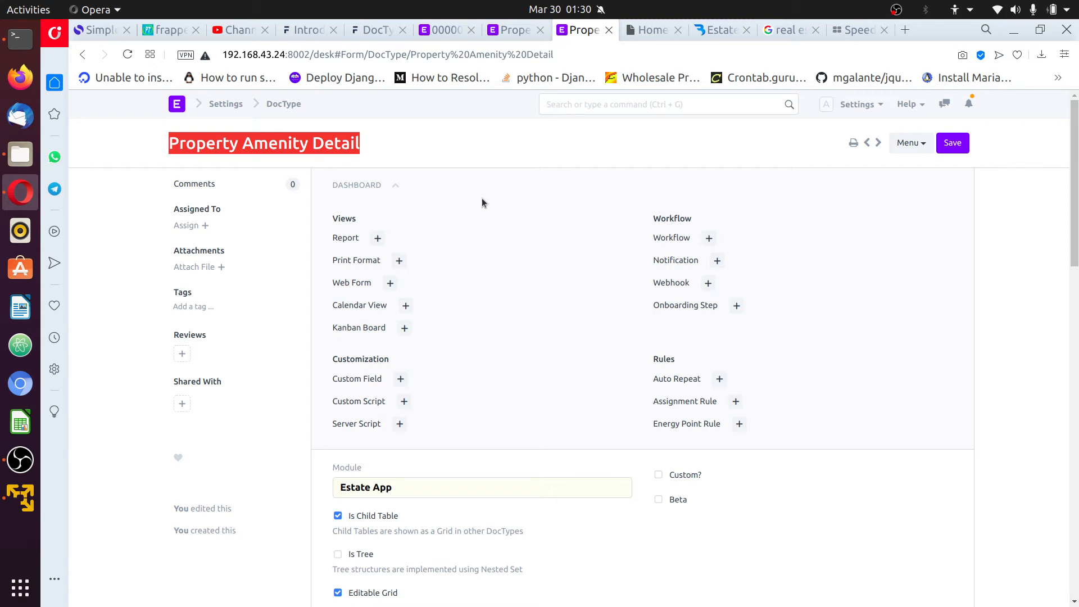
Highlight the parent values 000001 and the amenities parentfield in the MariaDB results
left_click(20, 38)
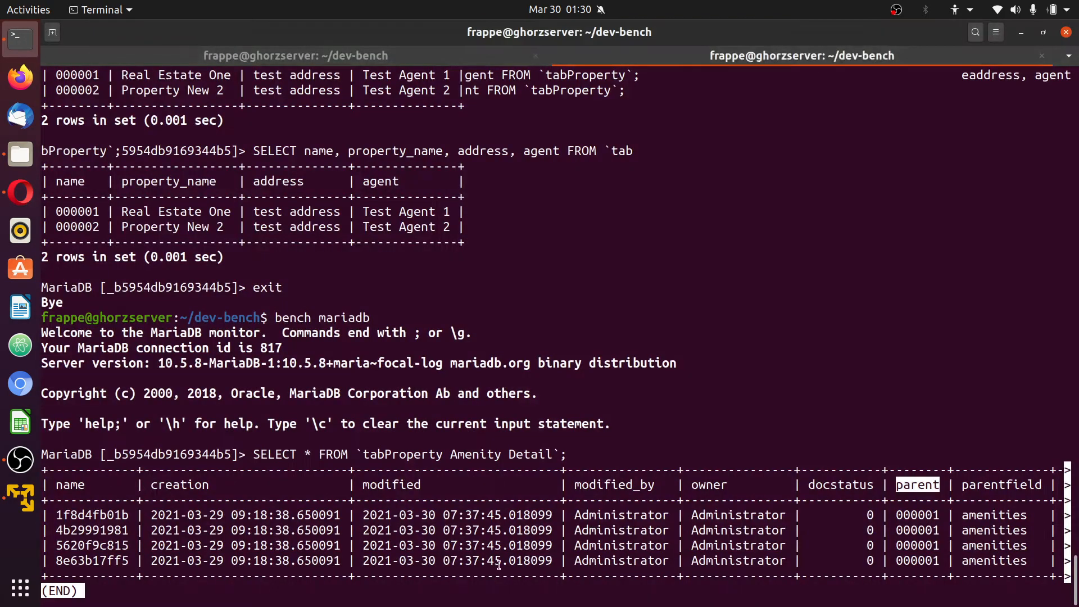
double_click(917, 516)
double_click(916, 530)
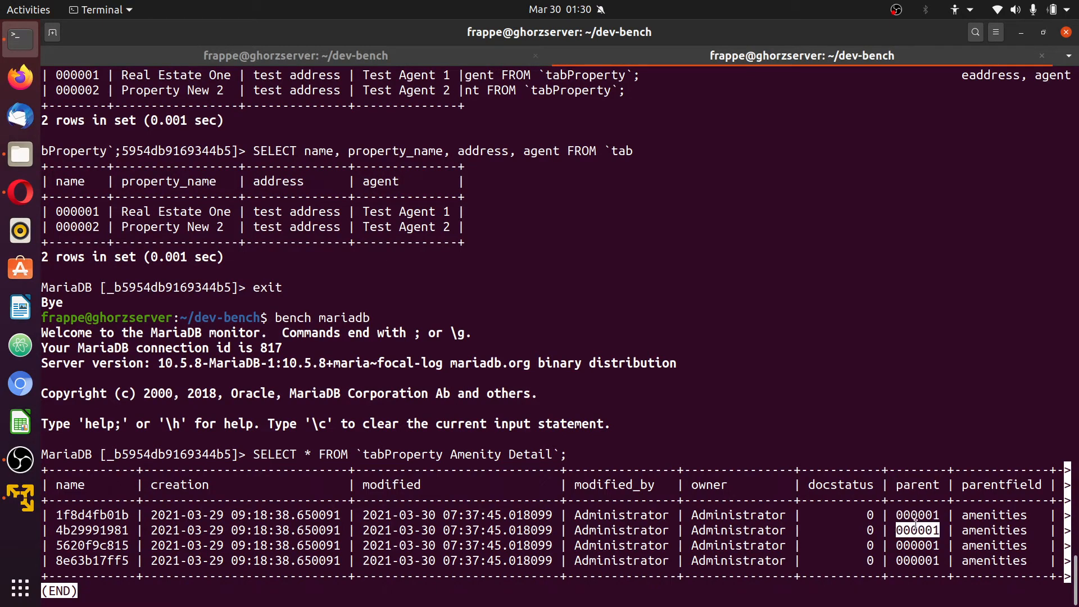
left_click(916, 540)
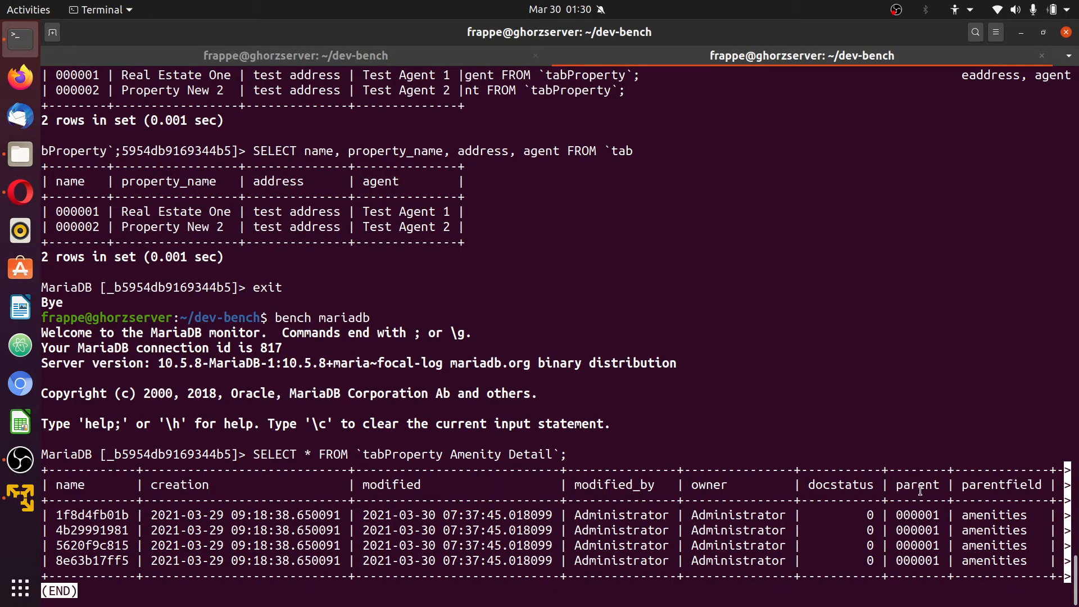
double_click(1016, 484)
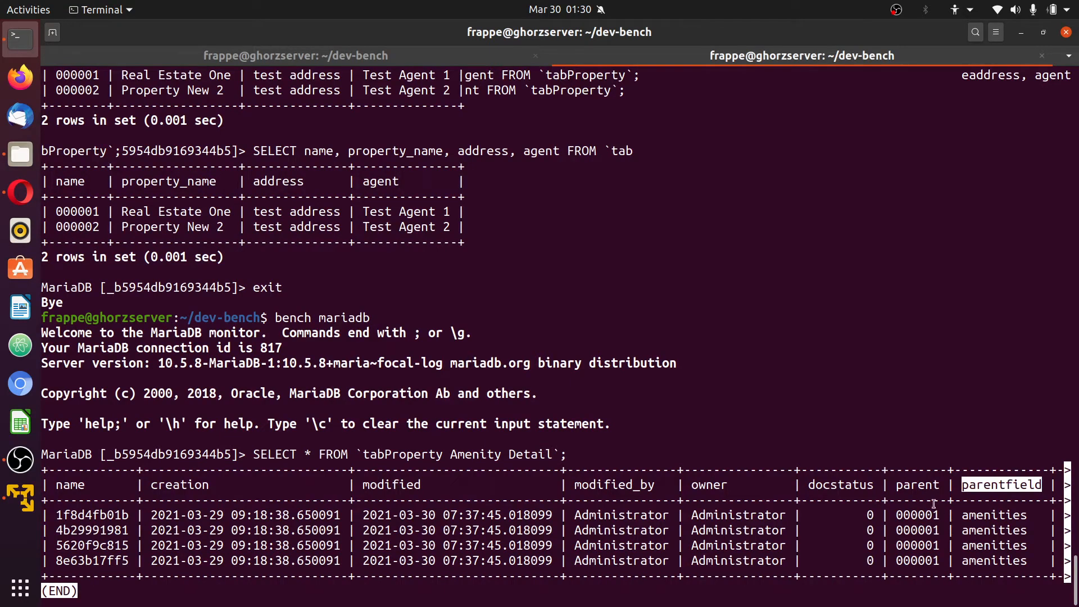
double_click(996, 515)
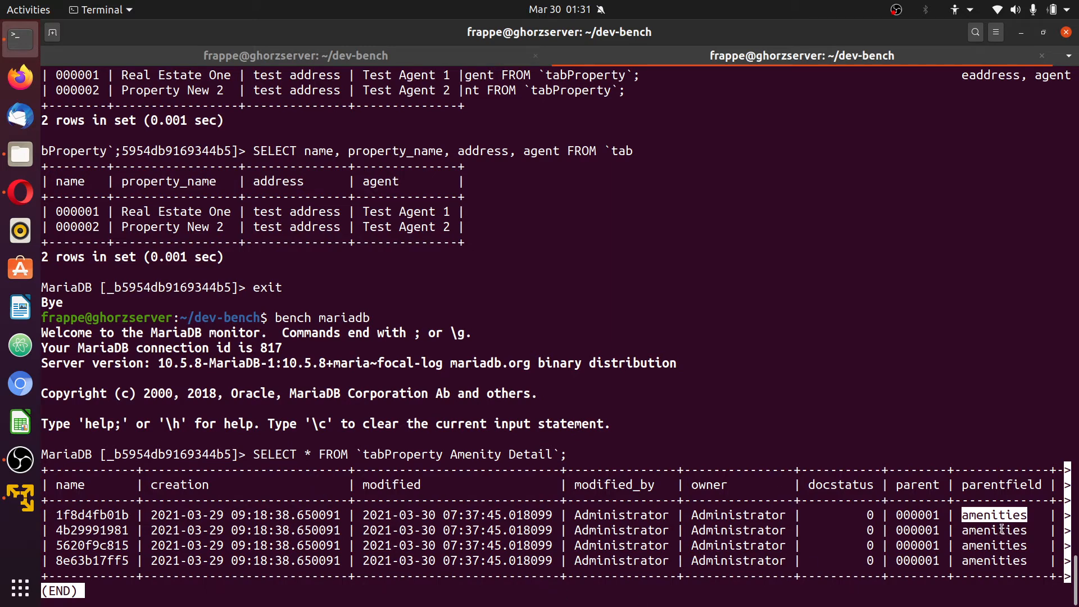
key("Right")
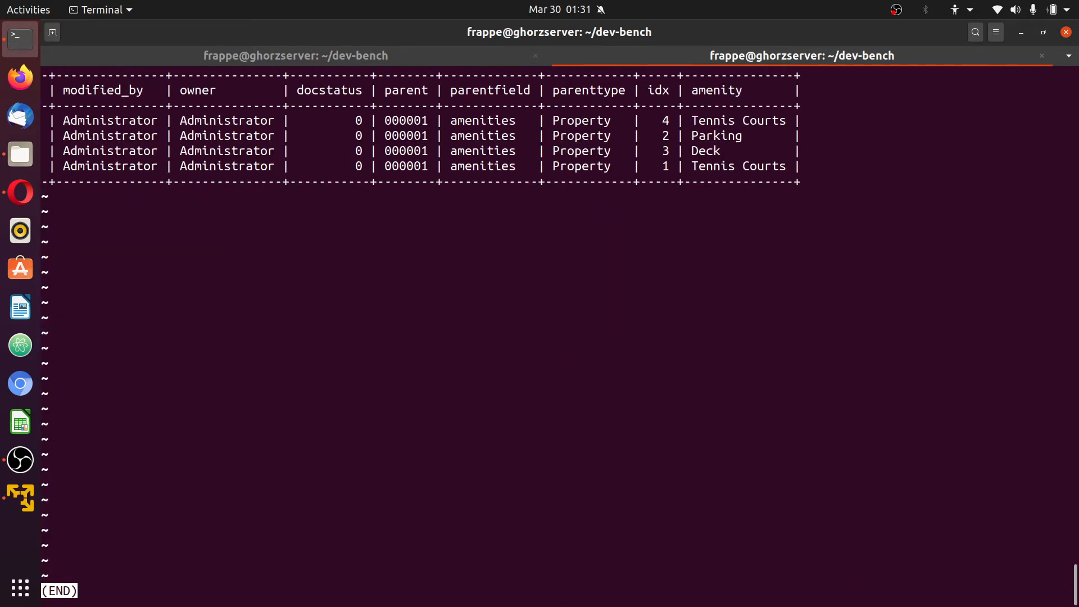
Highlight the parenttype column's Property values and the whole first amenity row
double_click(593, 88)
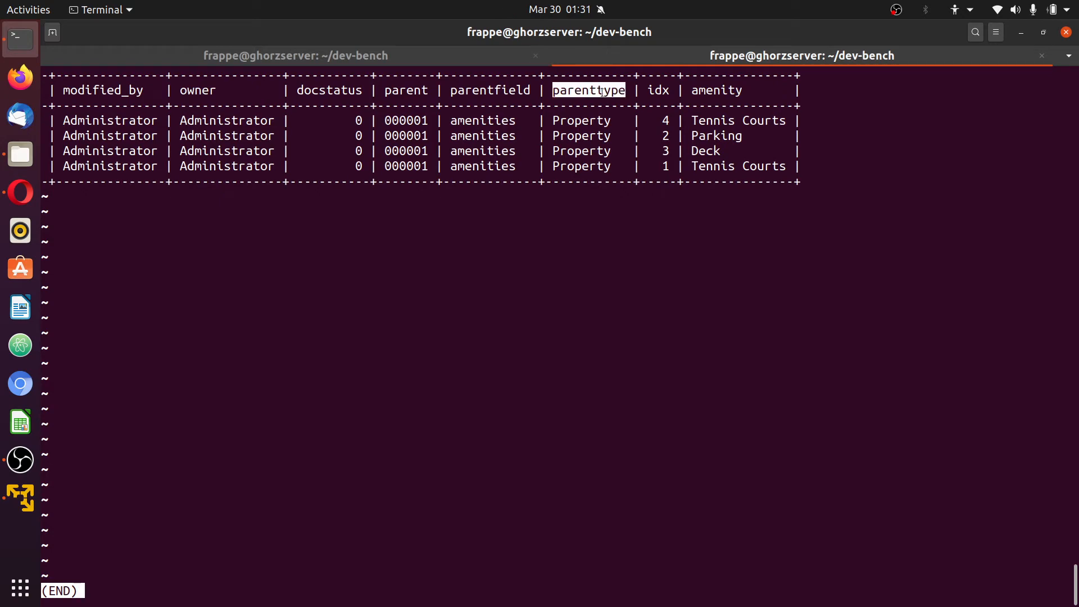
double_click(589, 120)
double_click(585, 136)
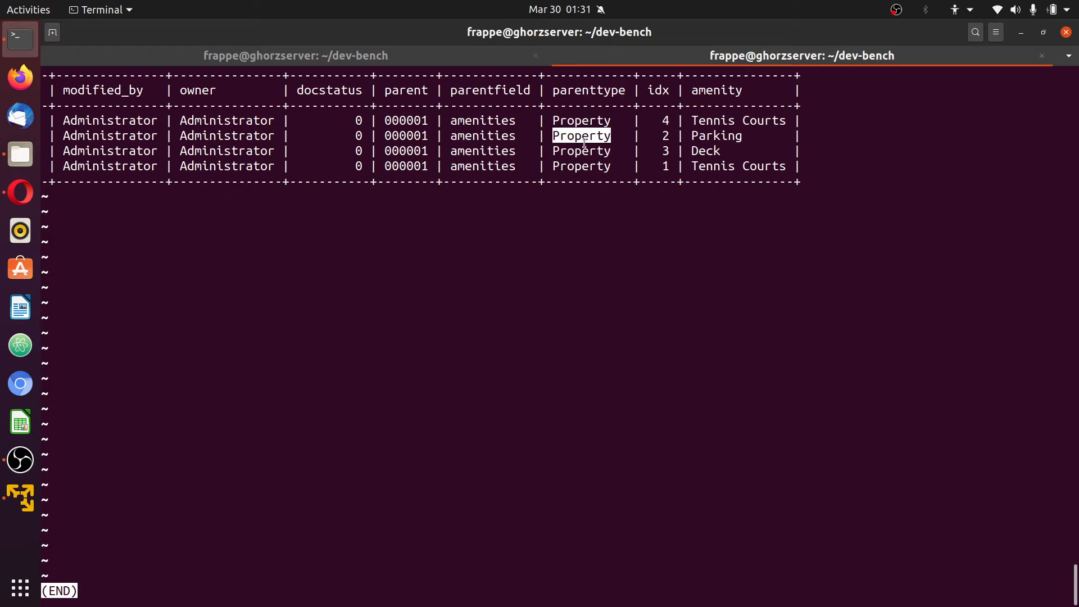
double_click(580, 151)
left_click(571, 161)
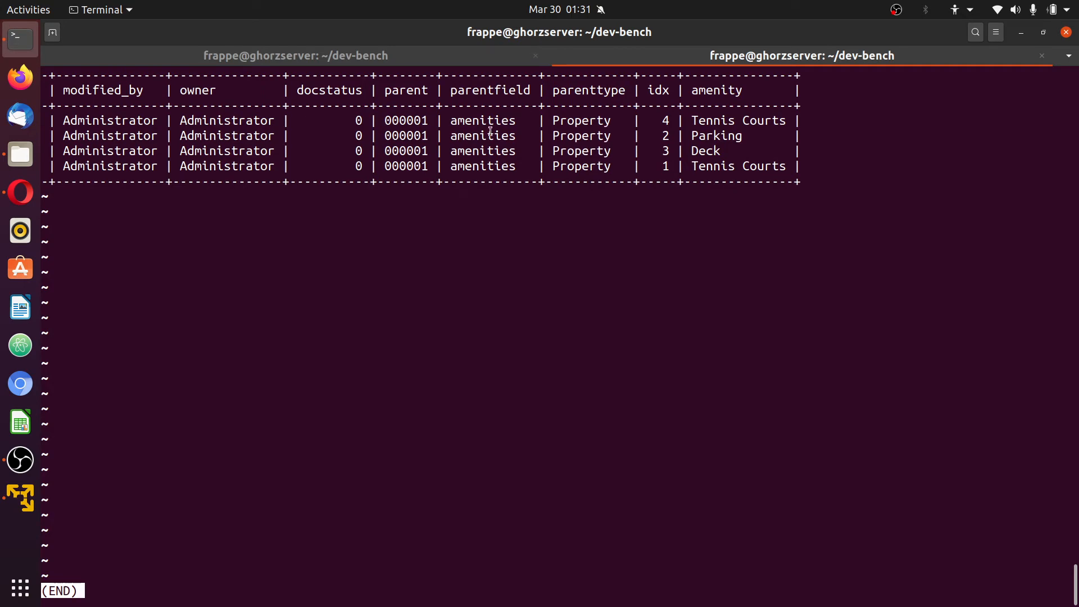
triple_click(513, 120)
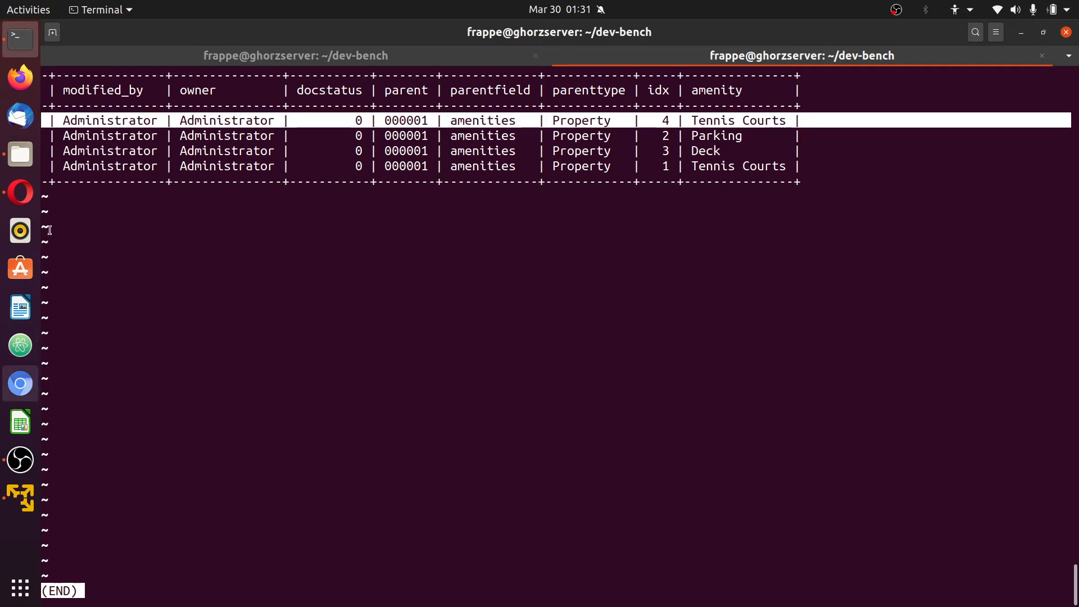
Show the Property DocType's fields and highlight row 9's Amenities label and amenities name
left_click(20, 192)
scroll(518, 242, "down", 4)
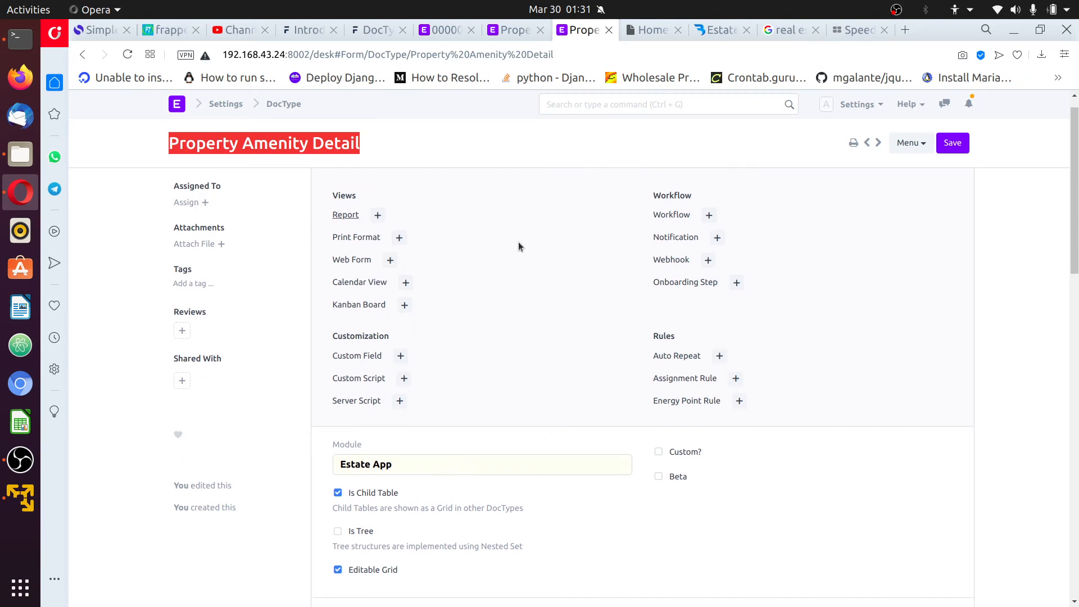
scroll(538, 241, "up", 4)
left_click(507, 23)
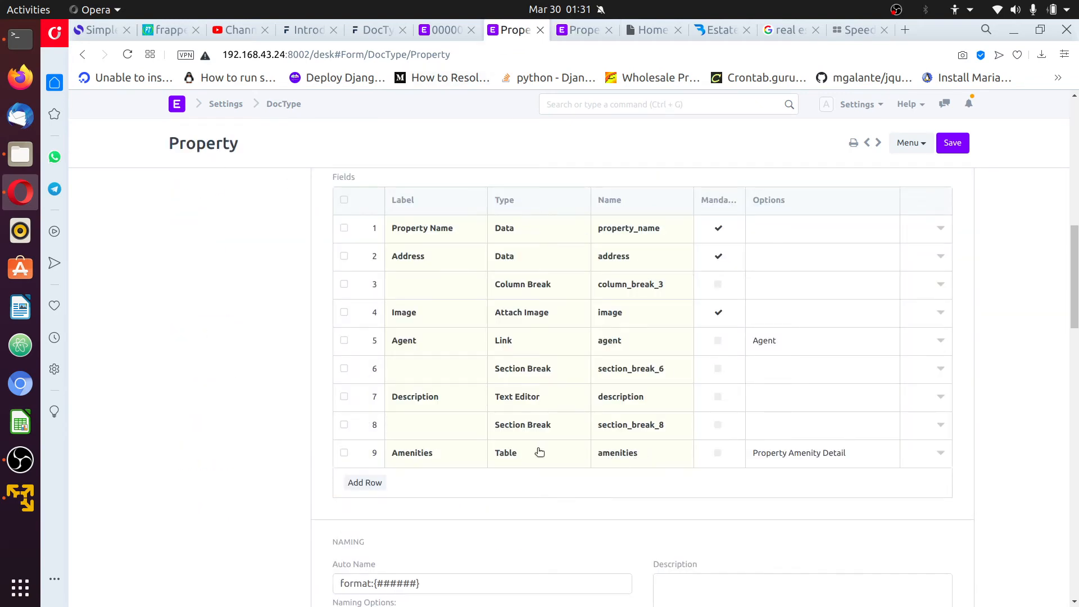
double_click(636, 453)
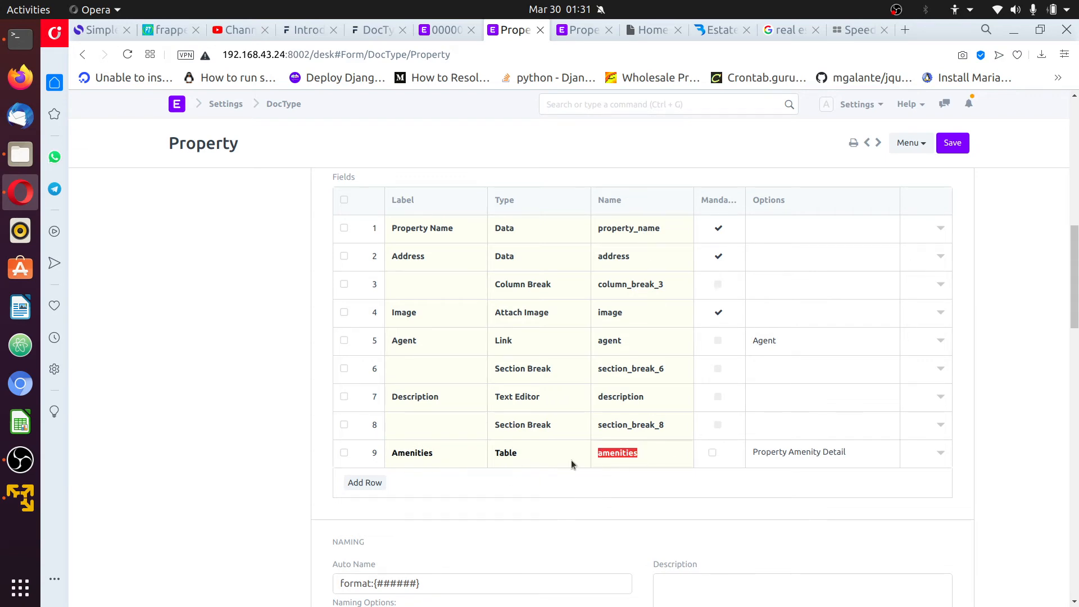
left_click(436, 460)
double_click(435, 460)
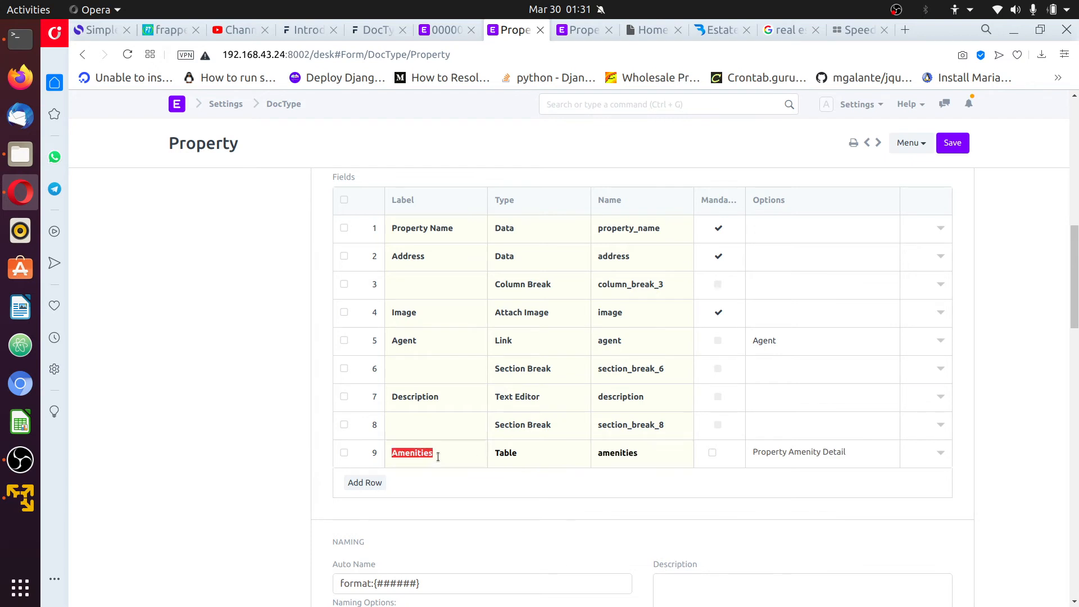
double_click(658, 460)
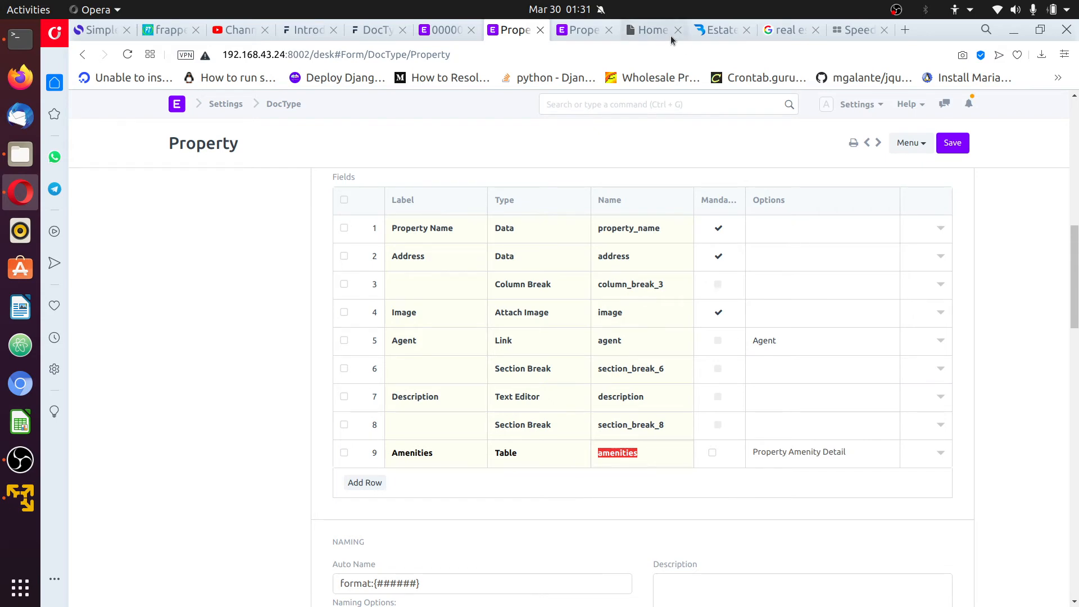
left_click(14, 46)
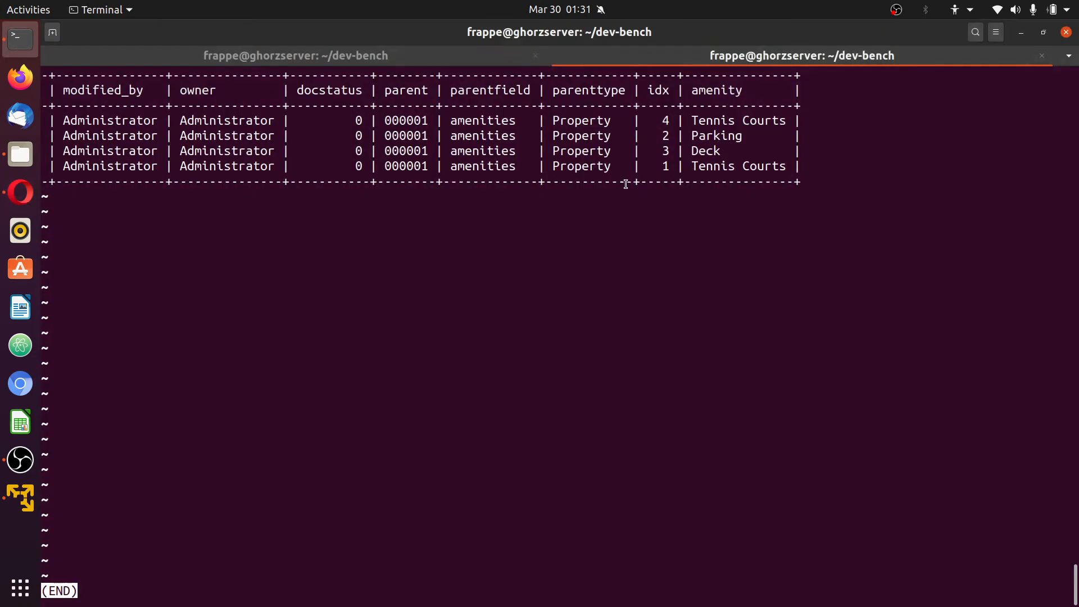
triple_click(579, 120)
left_click(578, 121)
double_click(578, 121)
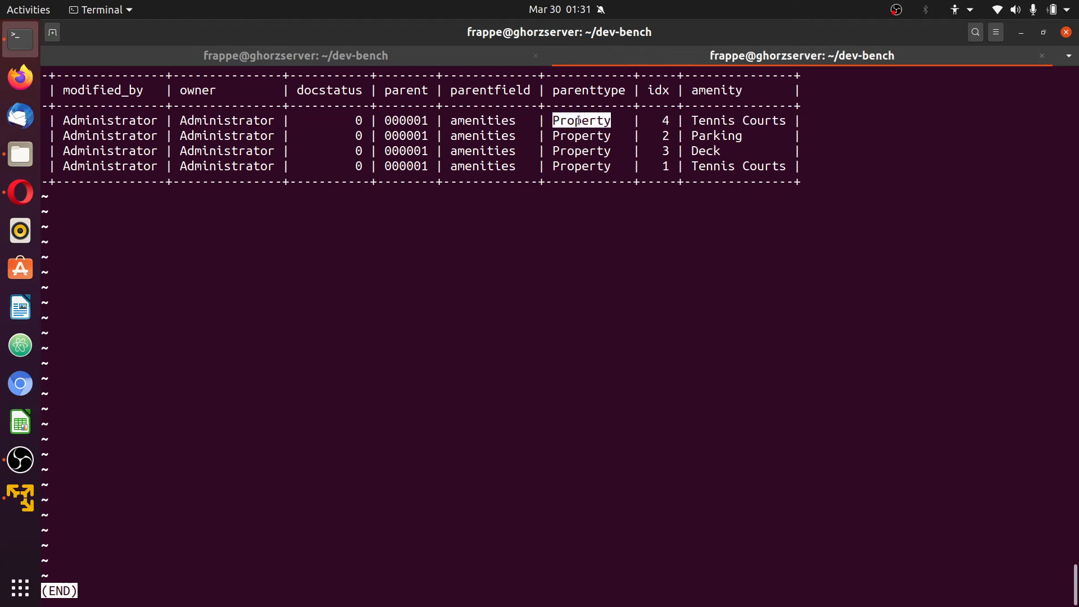
double_click(482, 121)
double_click(407, 119)
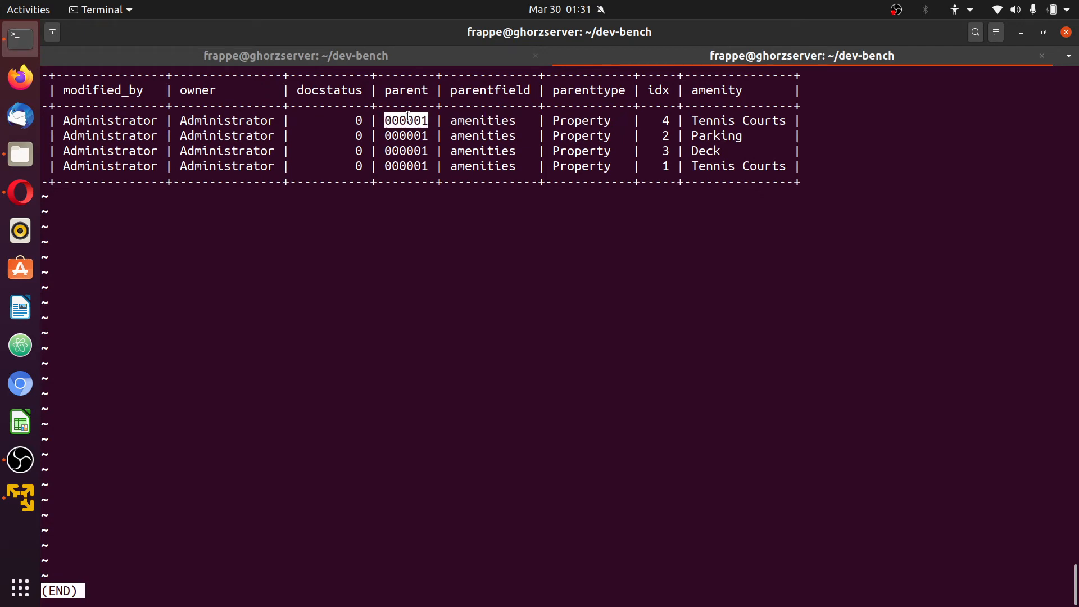
double_click(408, 118)
triple_click(408, 117)
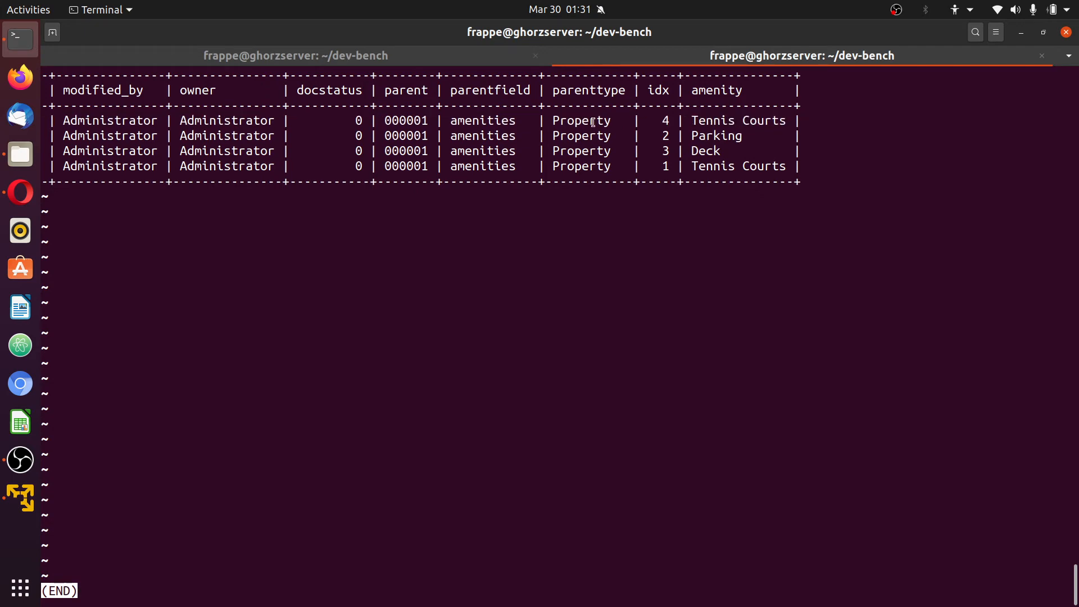
double_click(600, 120)
double_click(421, 116)
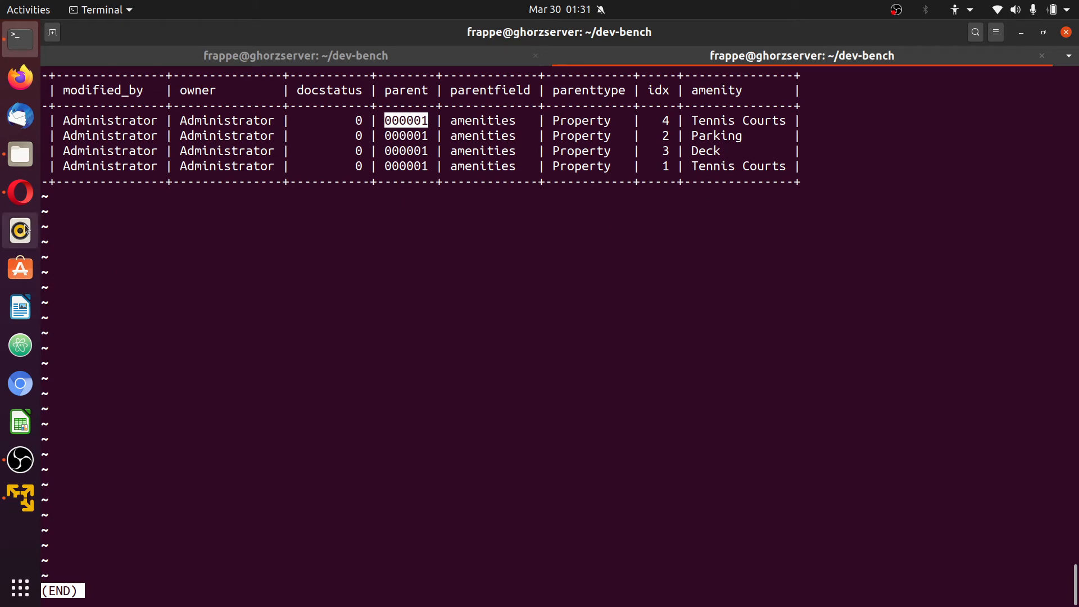
left_click(20, 192)
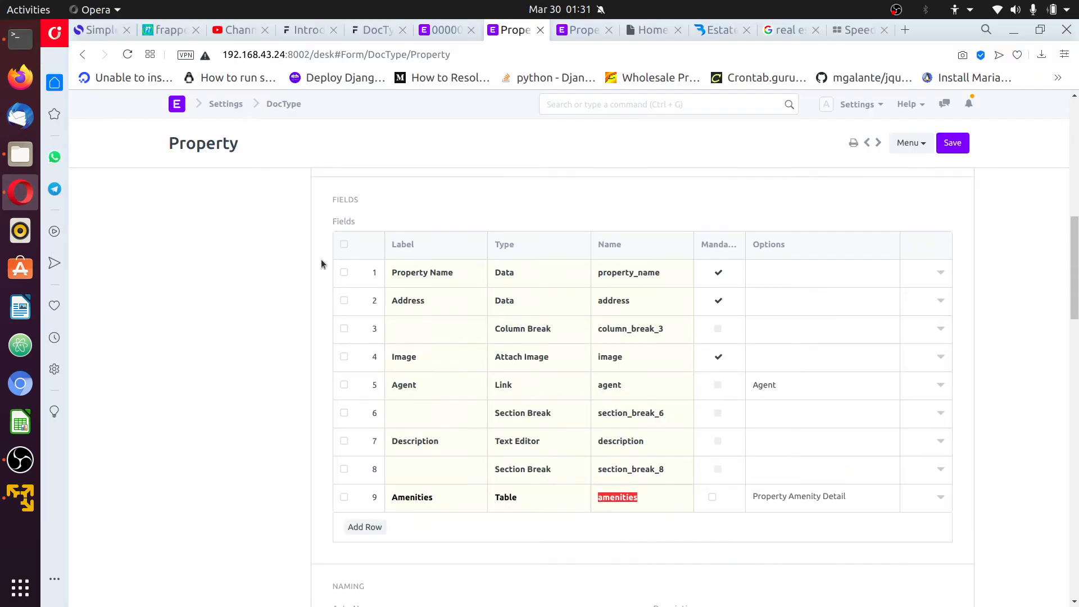
Open property record 000002 from the Property list
left_click(438, 33)
left_click(237, 104)
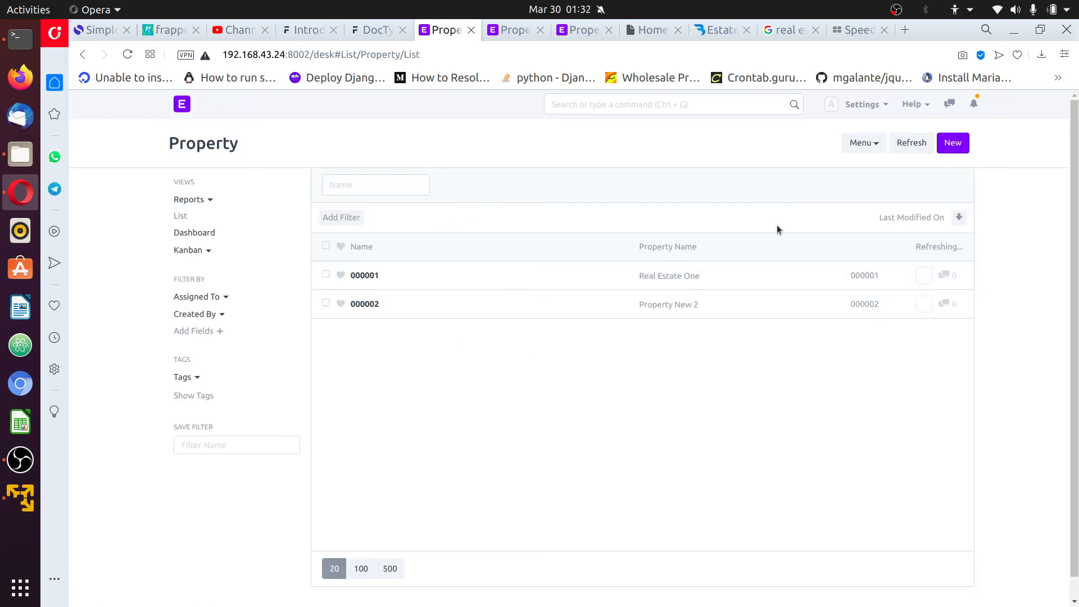
left_click(376, 304)
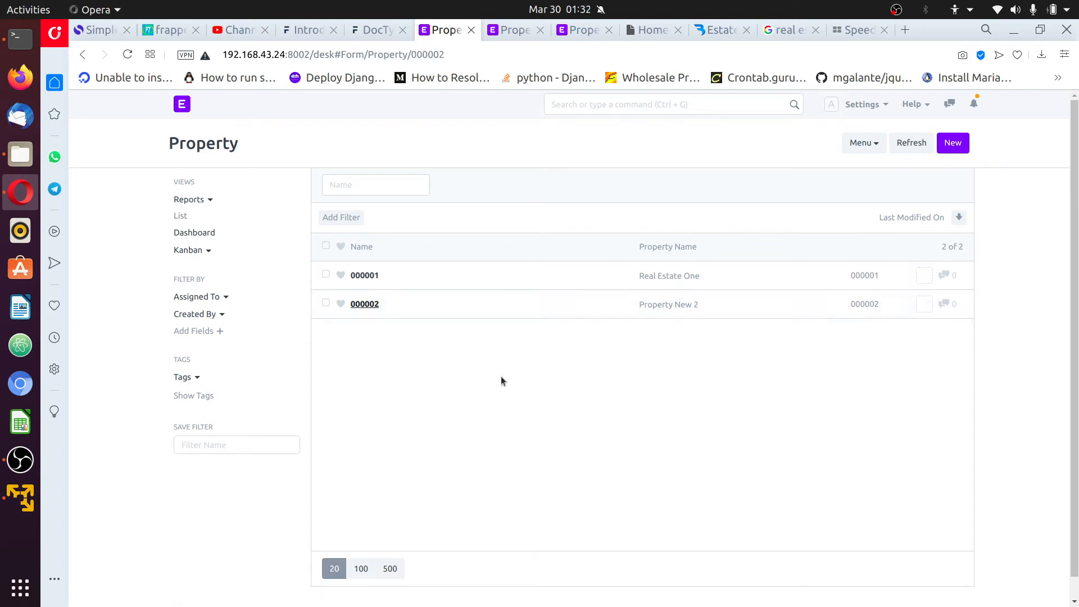
Add a Parking row to the Amenities table and save record 000002
scroll(549, 368, "down", 9)
scroll(548, 367, "up", 3)
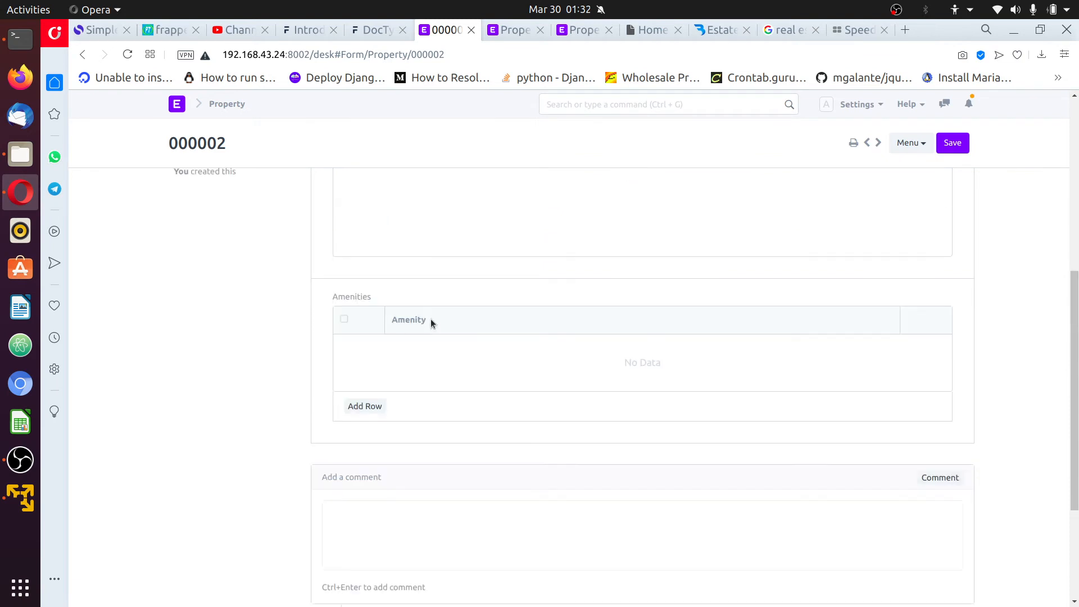
left_click(365, 406)
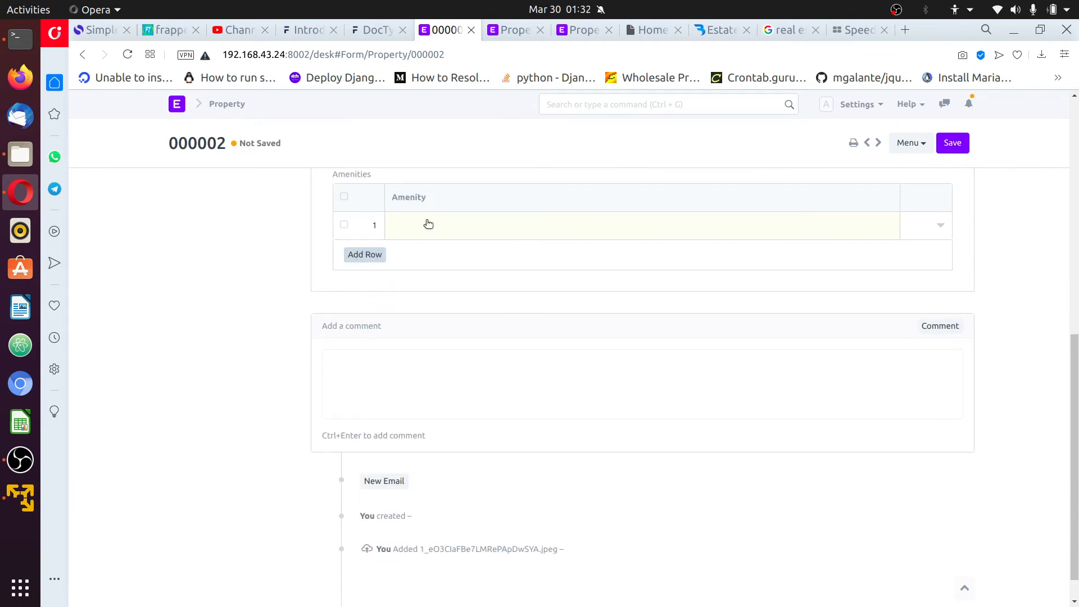
left_click(427, 220)
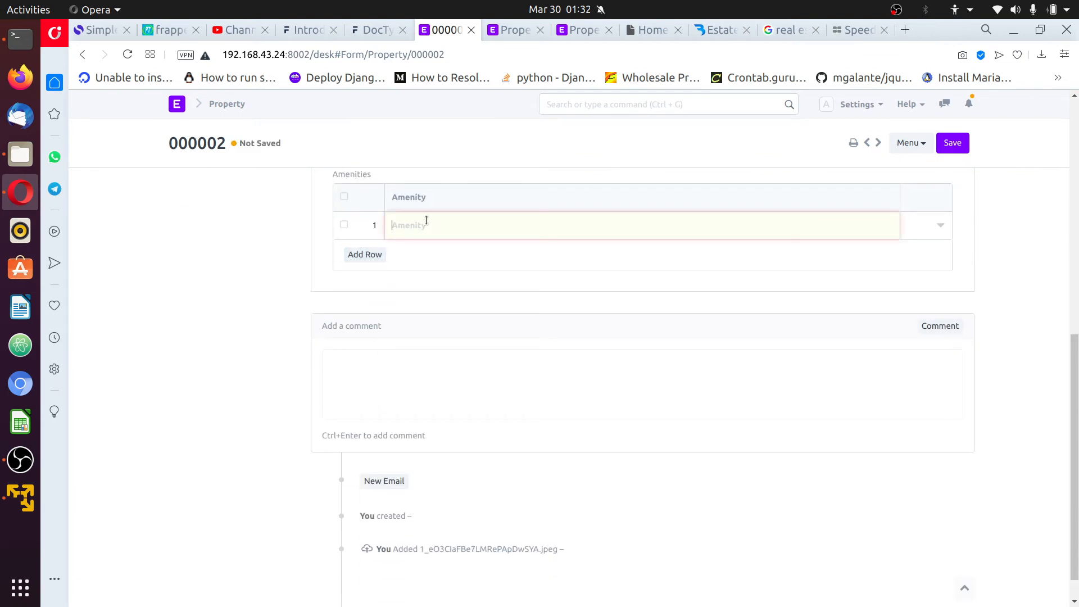
left_click(423, 303)
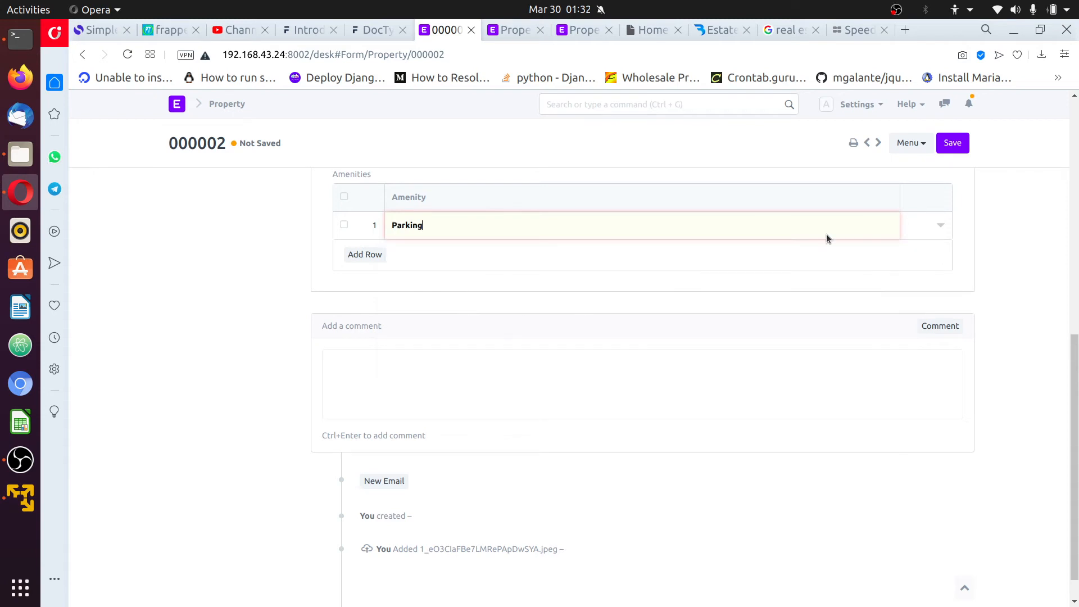
left_click(945, 145)
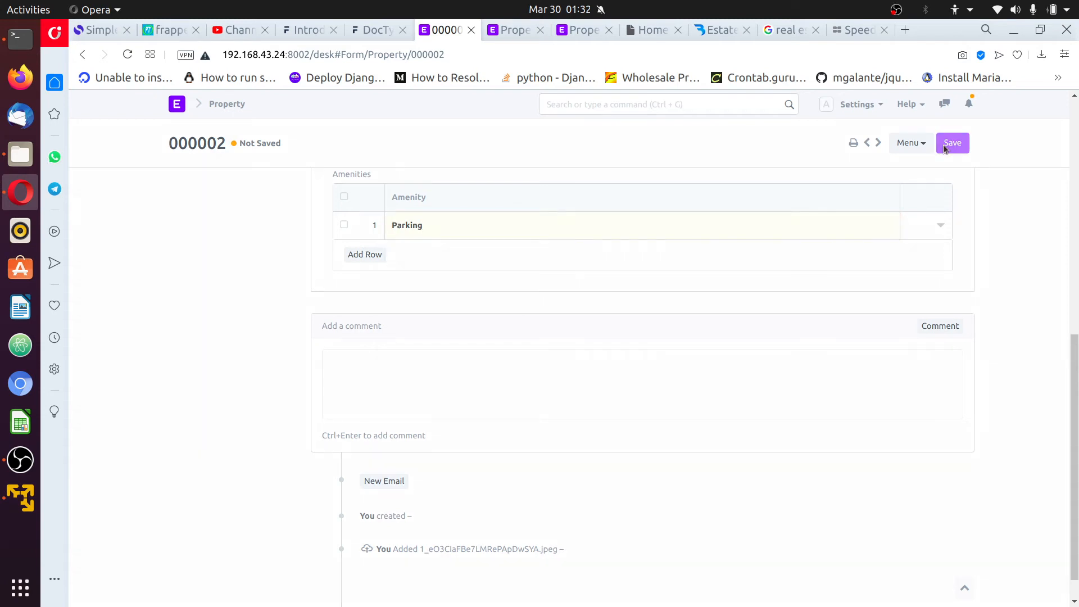
Rerun the amenity detail query in MariaDB and shift to the remaining columns
left_click(19, 50)
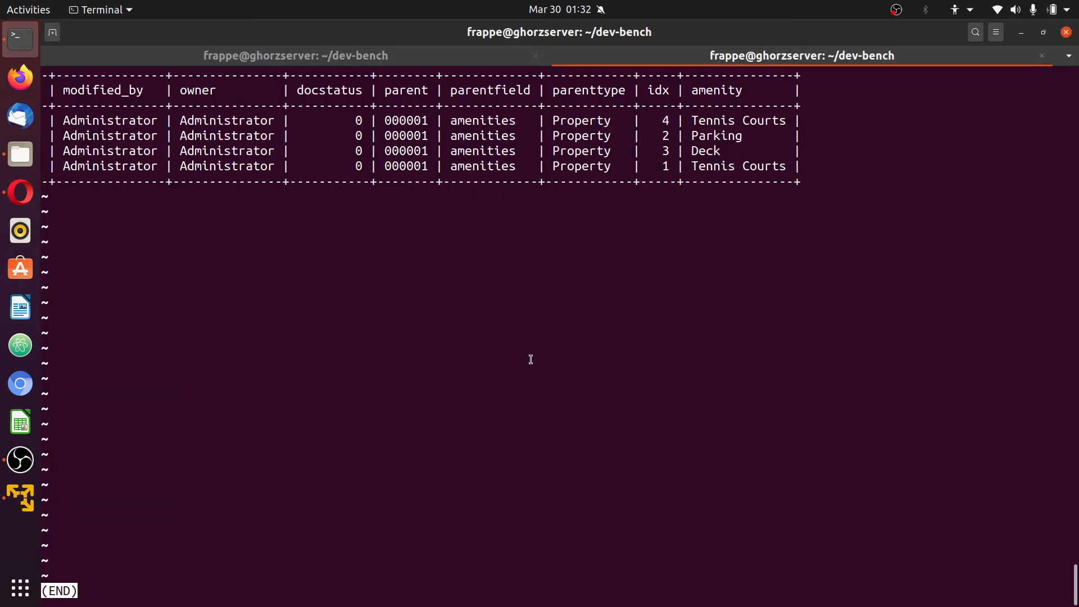
key("q")
key("Up")
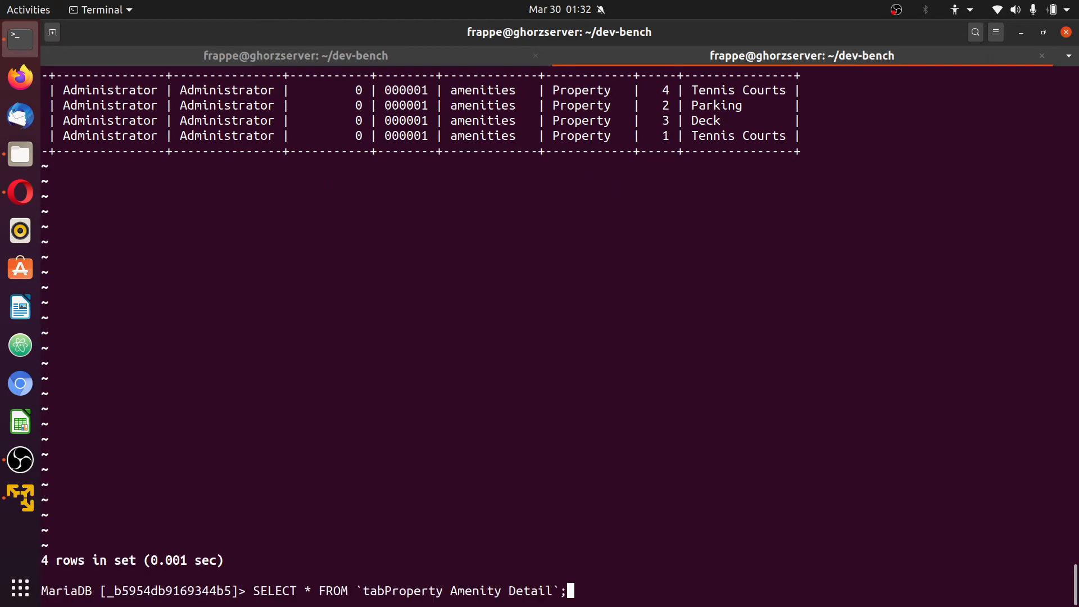
key("Return")
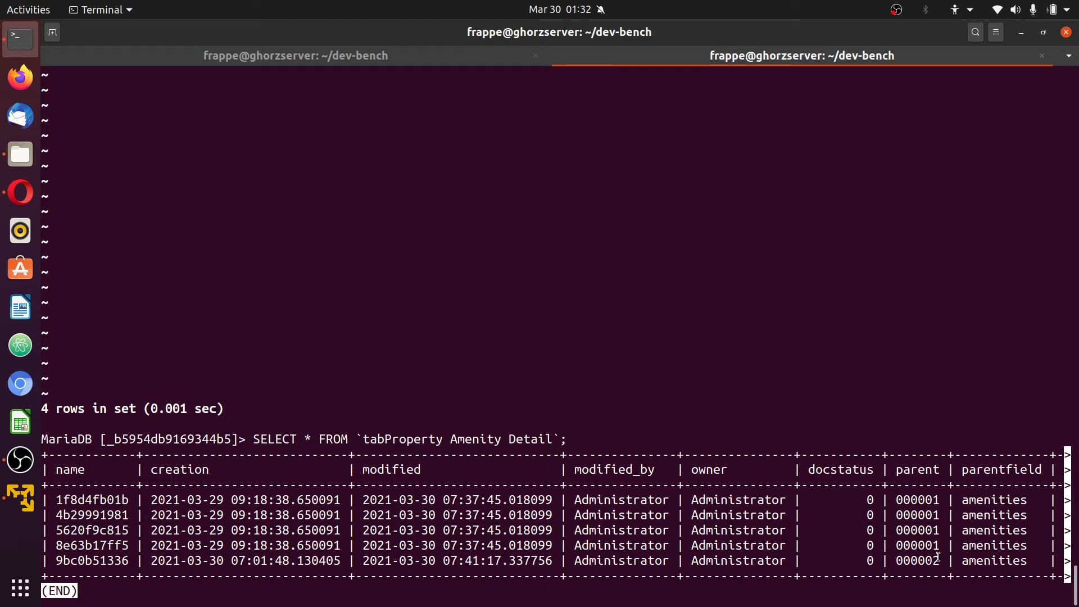
left_click_drag(940, 561, 896, 562)
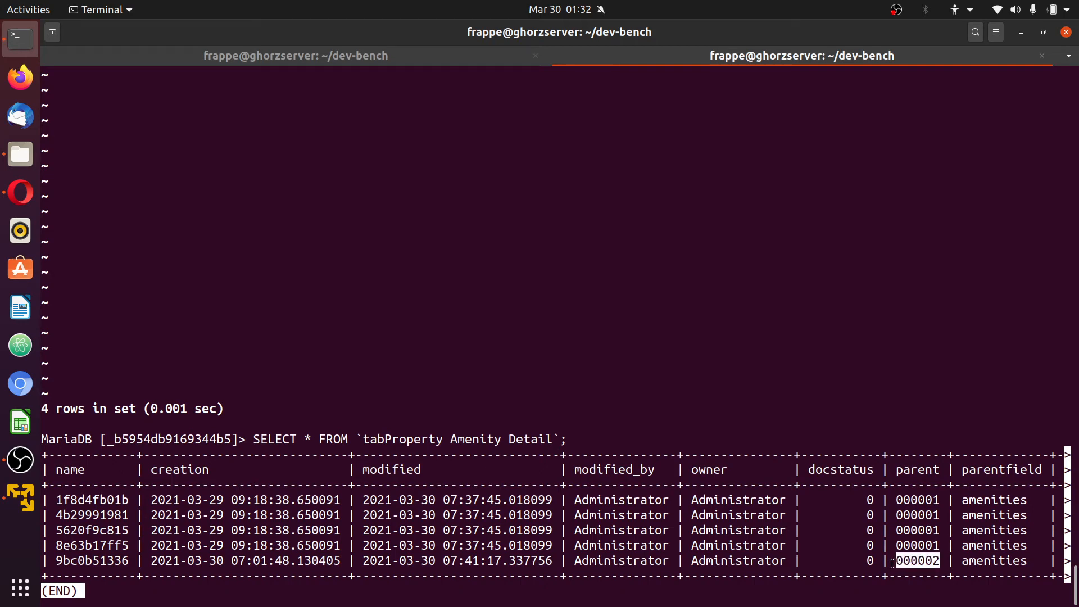
key("Right")
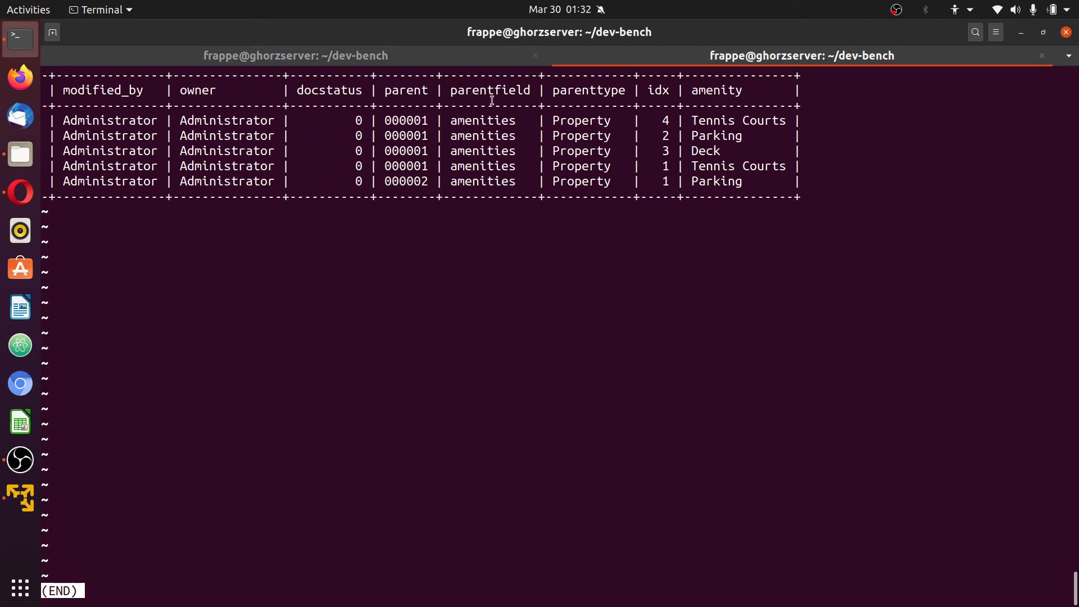
Highlight the Parking row for parent 000002, then exit the MariaDB client
left_click_drag(431, 183, 388, 183)
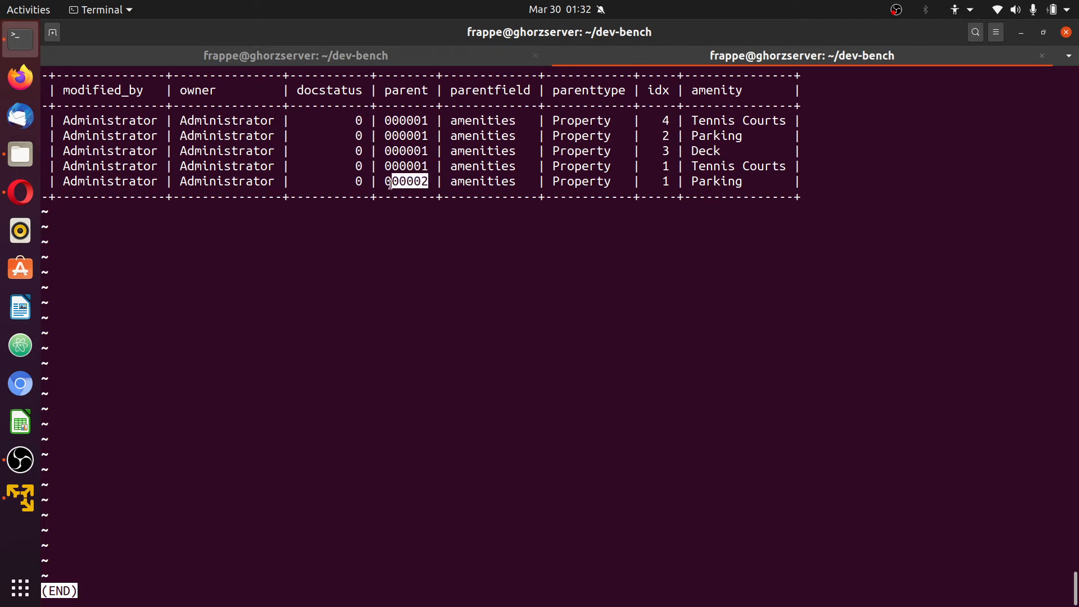
left_click(382, 183)
triple_click(598, 184)
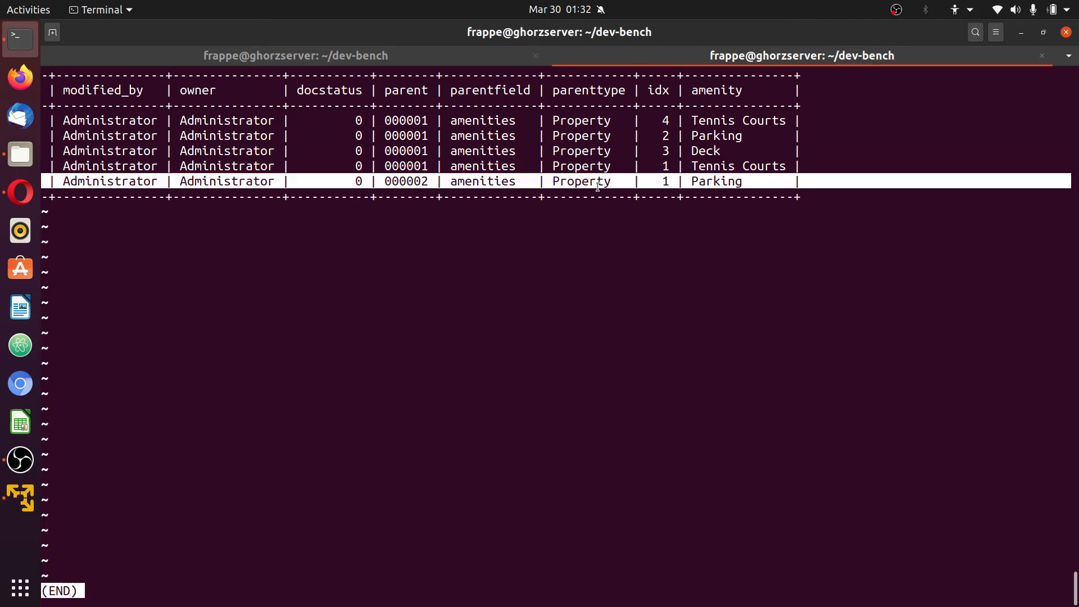
left_click(669, 239)
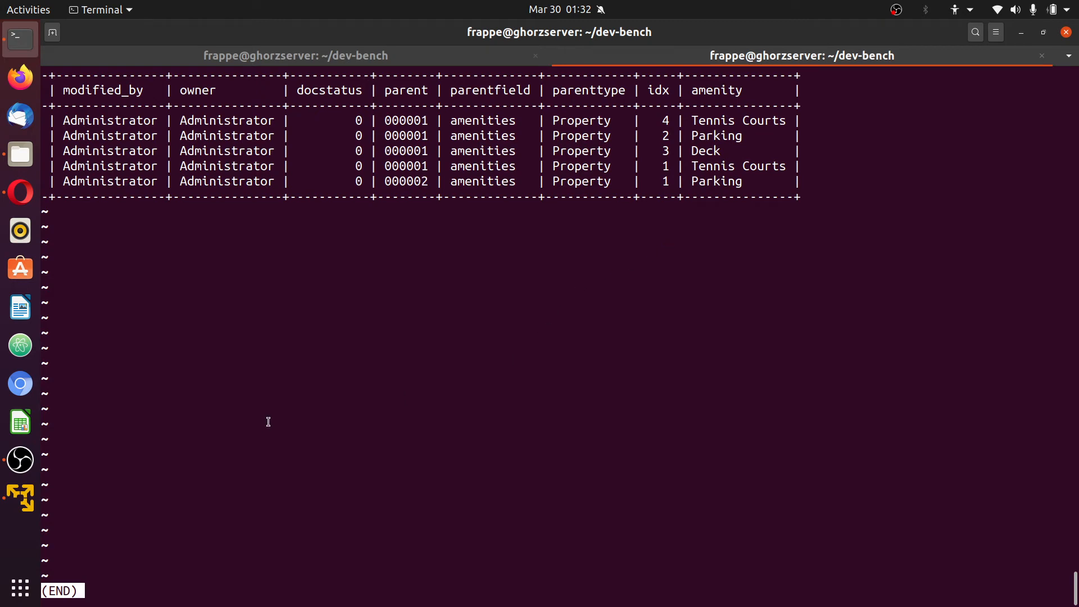
type("q")
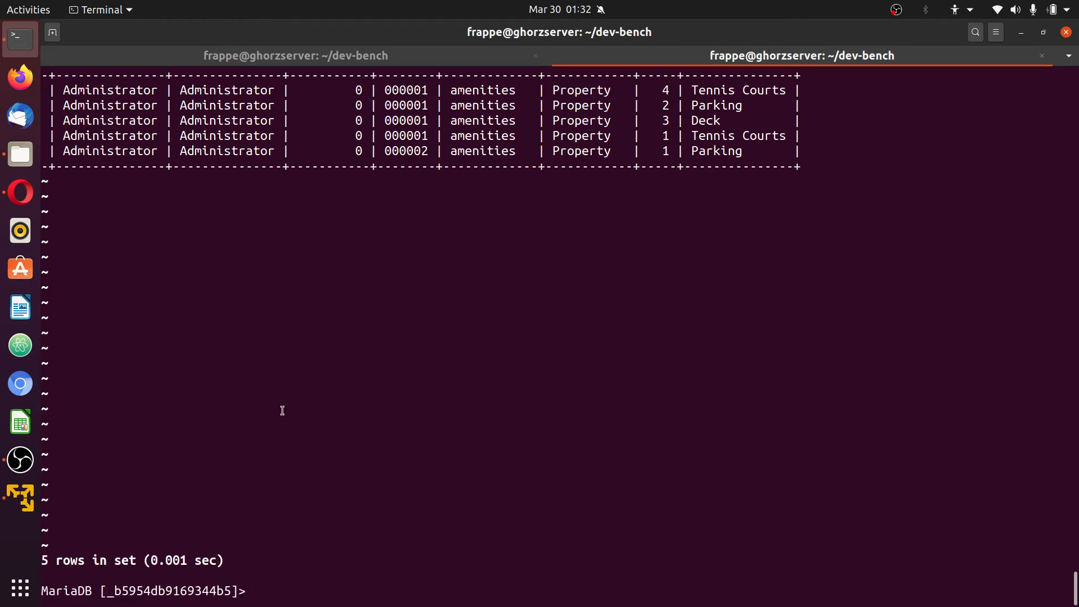
type("exit")
key("Return")
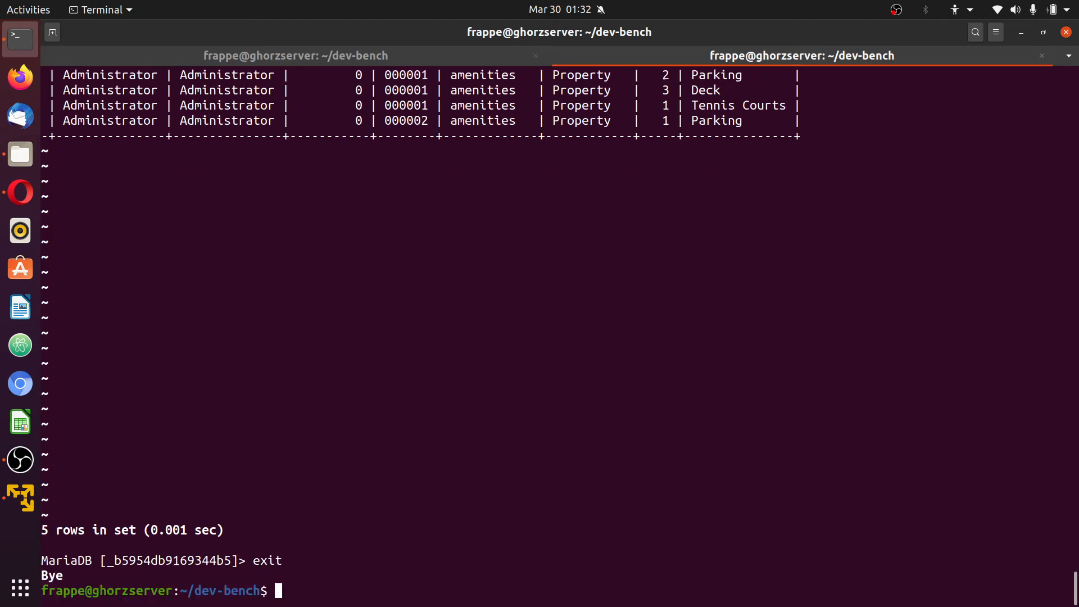
Switch to the EstateAgency demo page and scroll to its Quick Summary
left_click(25, 190)
scroll(478, 163, "up", 10)
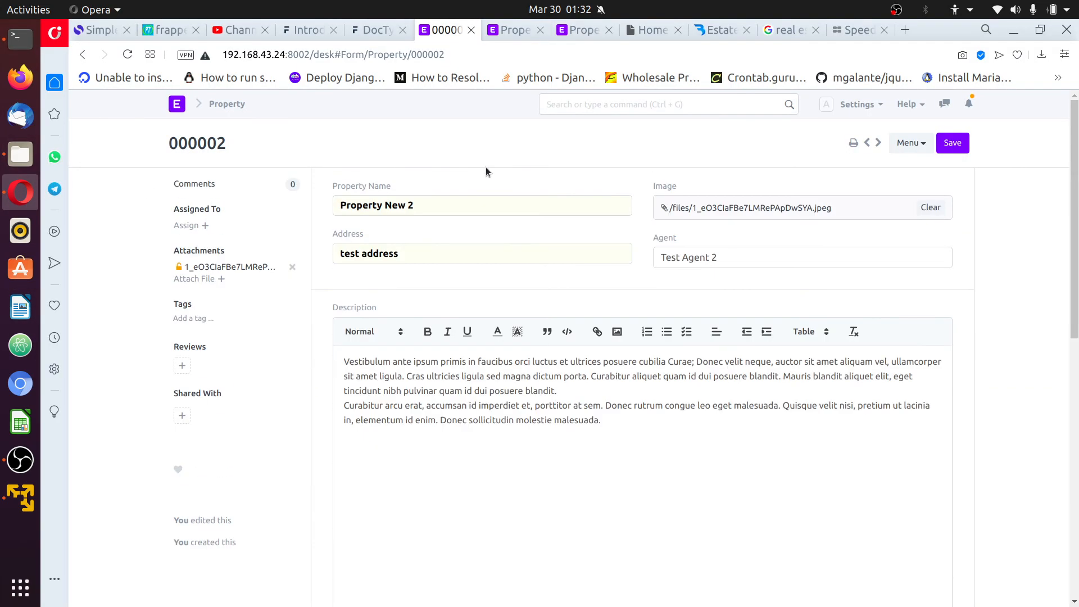
left_click(578, 35)
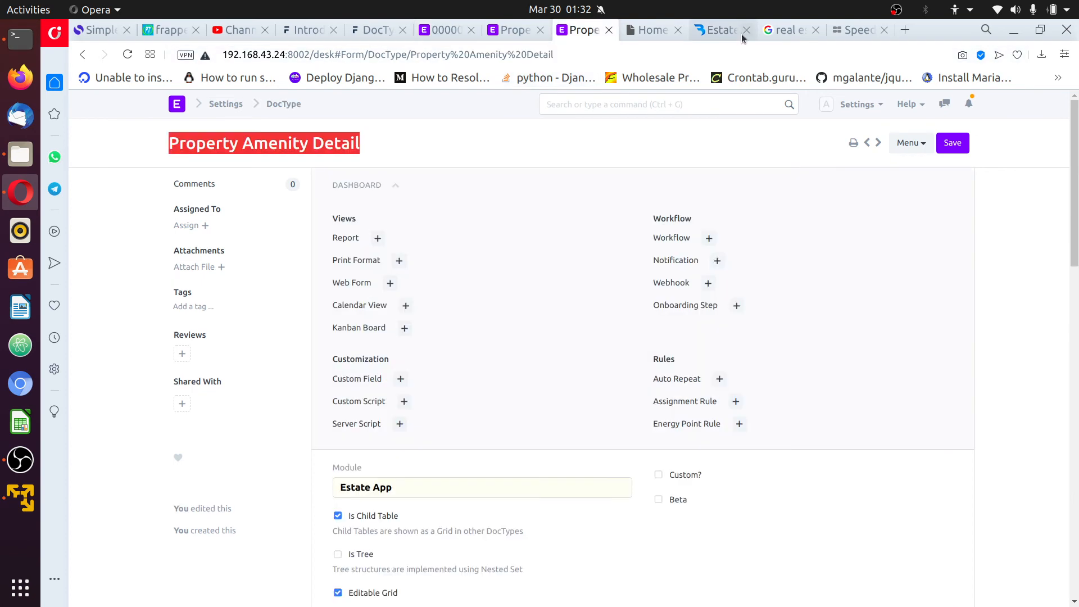
left_click(714, 29)
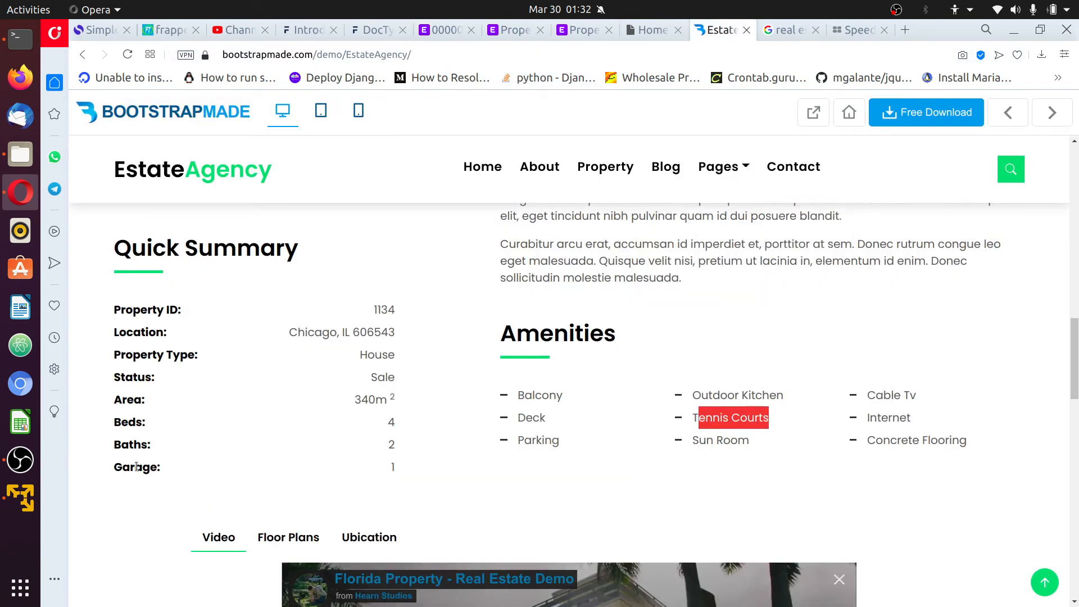
scroll(585, 409, "up", 5)
scroll(586, 409, "up", 4)
scroll(565, 403, "down", 8)
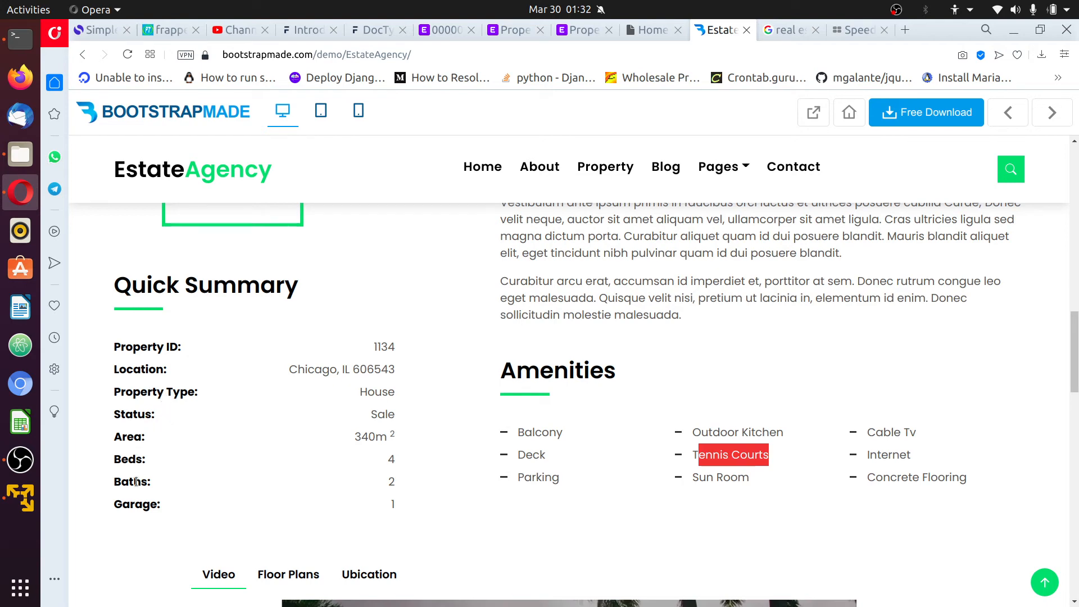
scroll(263, 480, "down", 4)
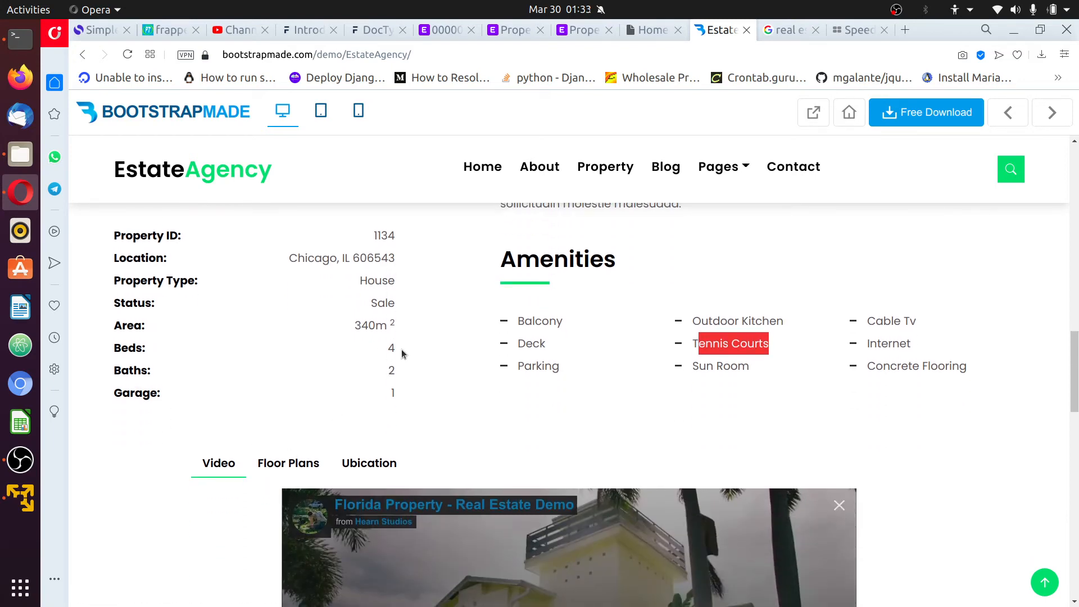
scroll(401, 353, "down", 3)
scroll(401, 353, "up", 4)
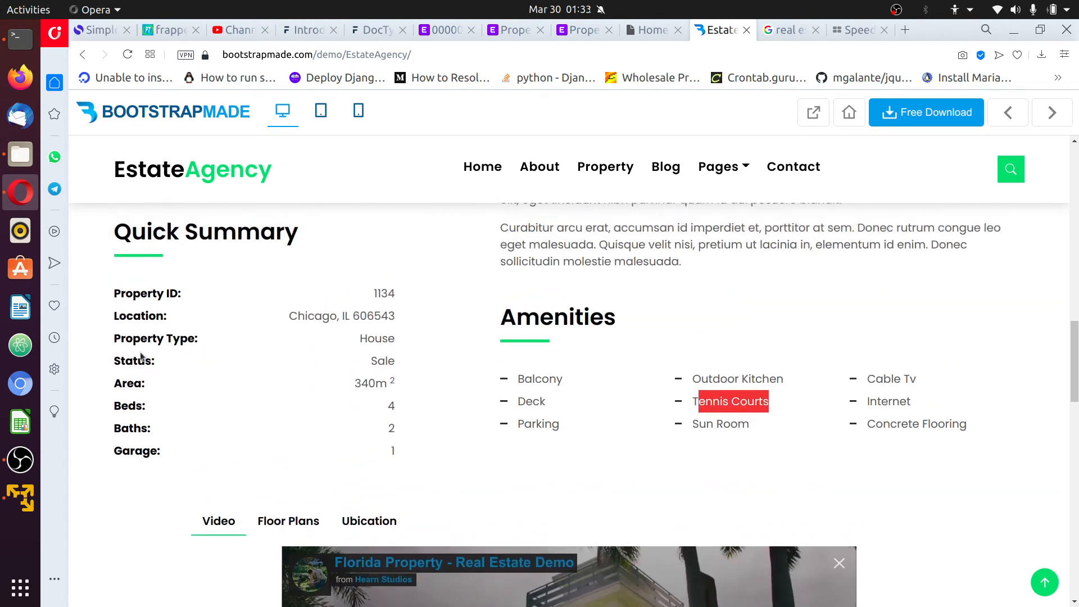
scroll(141, 356, "up", 2)
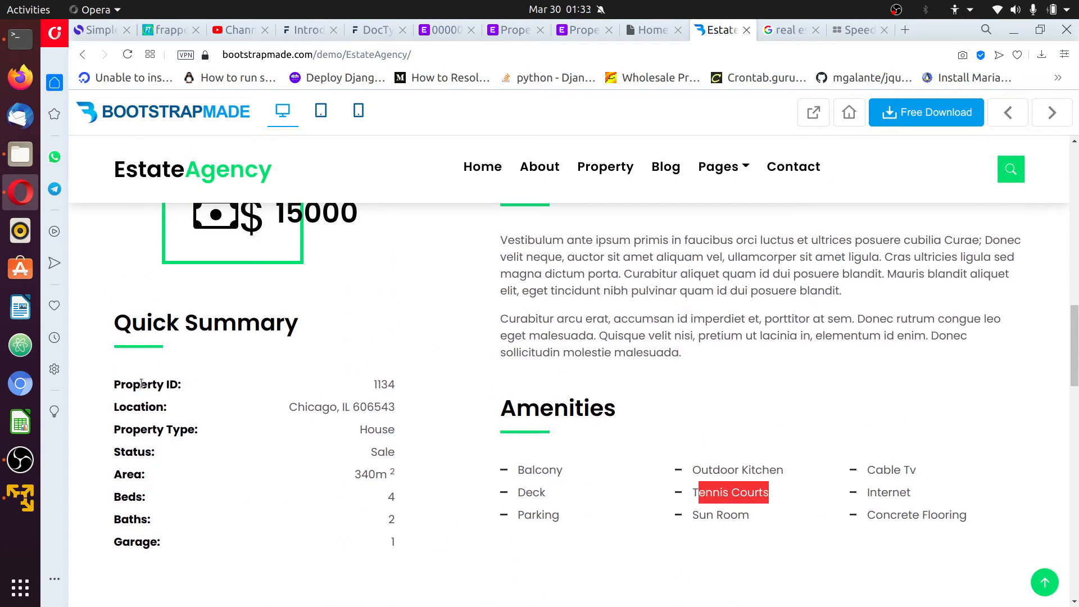
Highlight the Property Type label and its value House, then return to the Property DocType
double_click(134, 409)
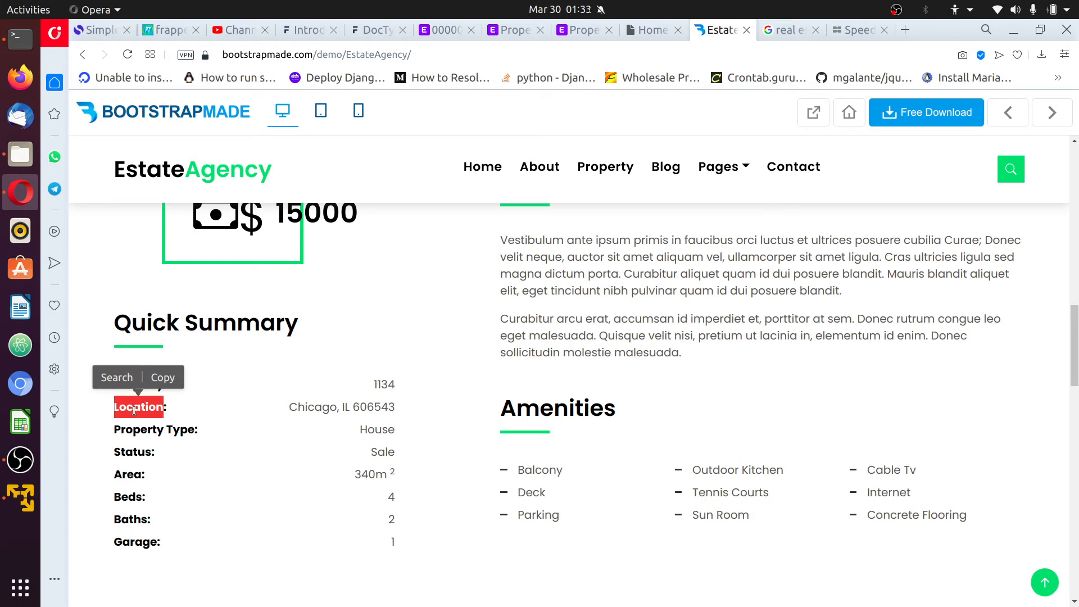
double_click(154, 430)
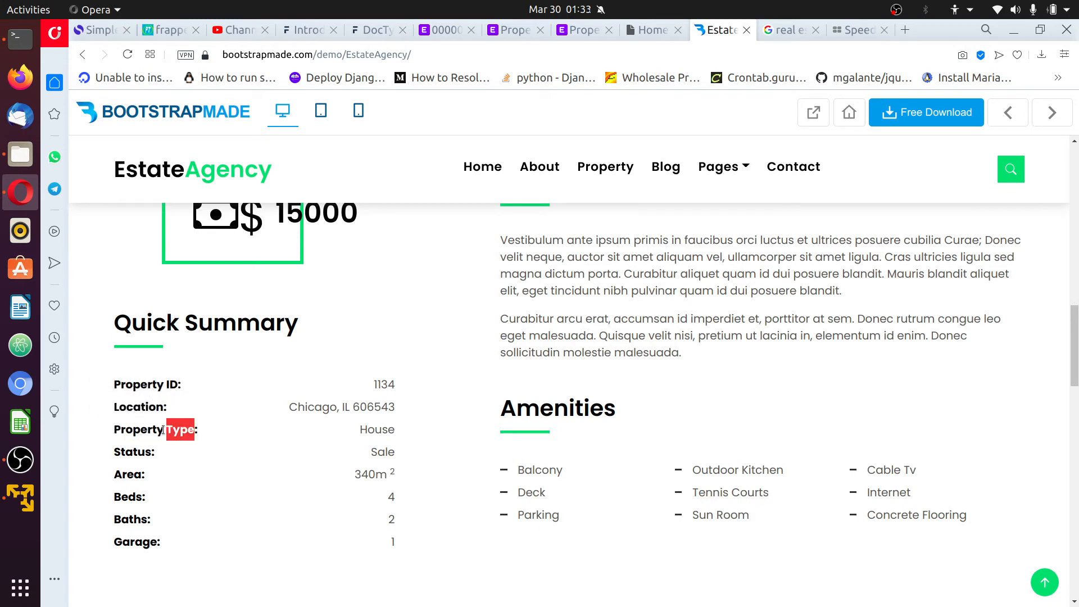
left_click_drag(195, 431, 119, 407)
left_click(201, 440)
left_click_drag(194, 432, 115, 436)
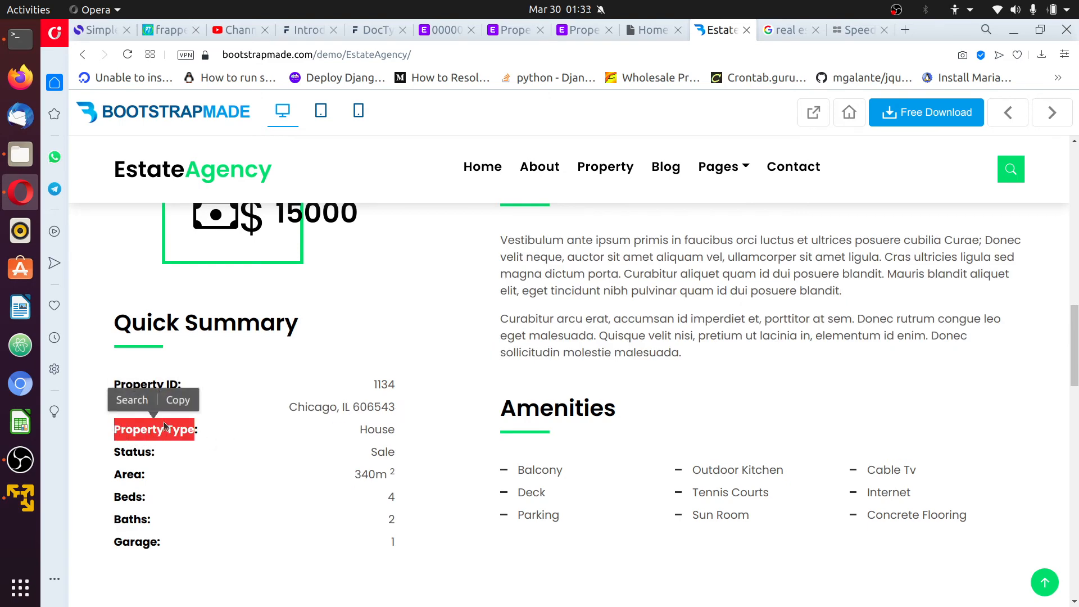
double_click(380, 428)
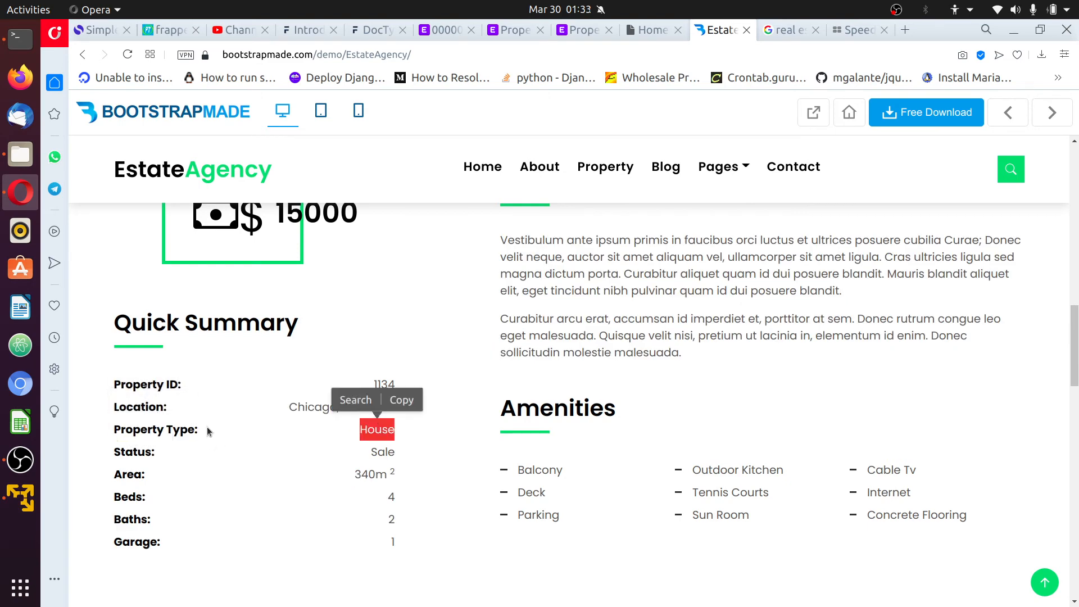
left_click_drag(193, 429, 116, 433)
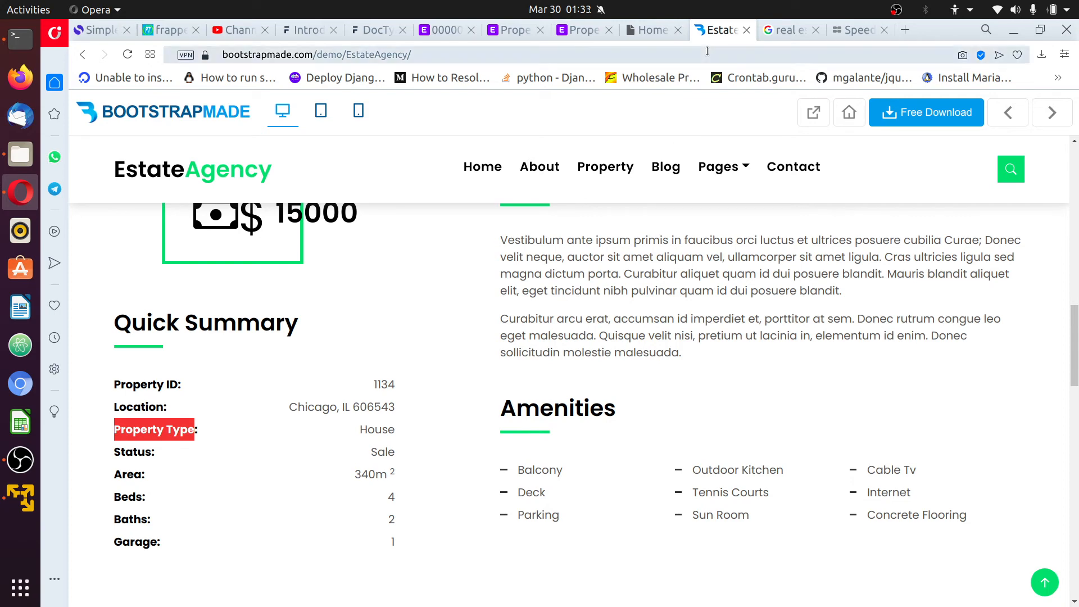
left_click(512, 30)
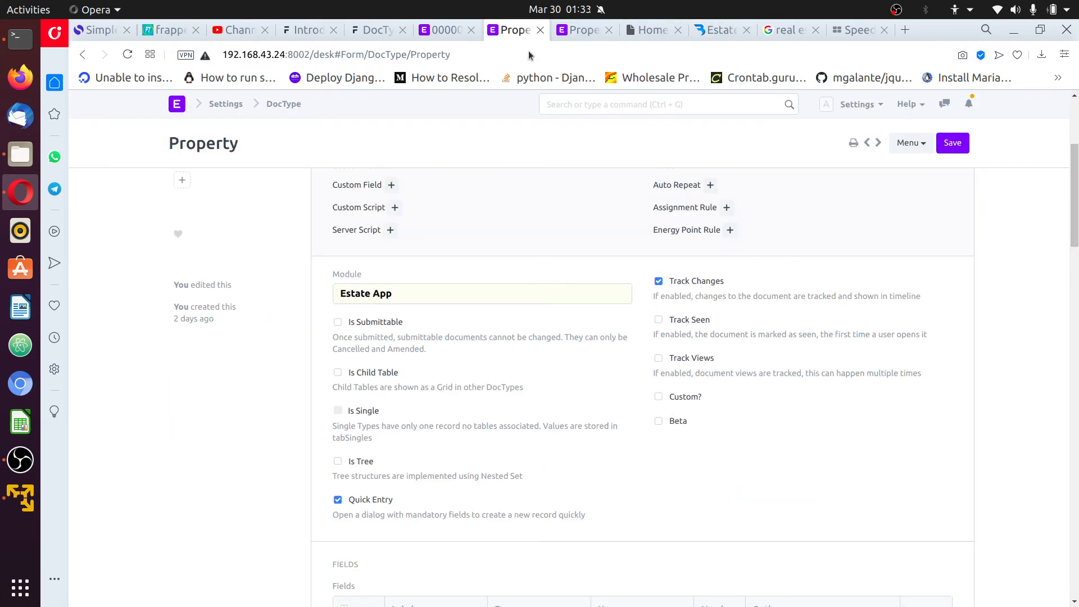
Start a new DocType named 'Property Type' in the Estate App module
scroll(633, 128, "up", 5)
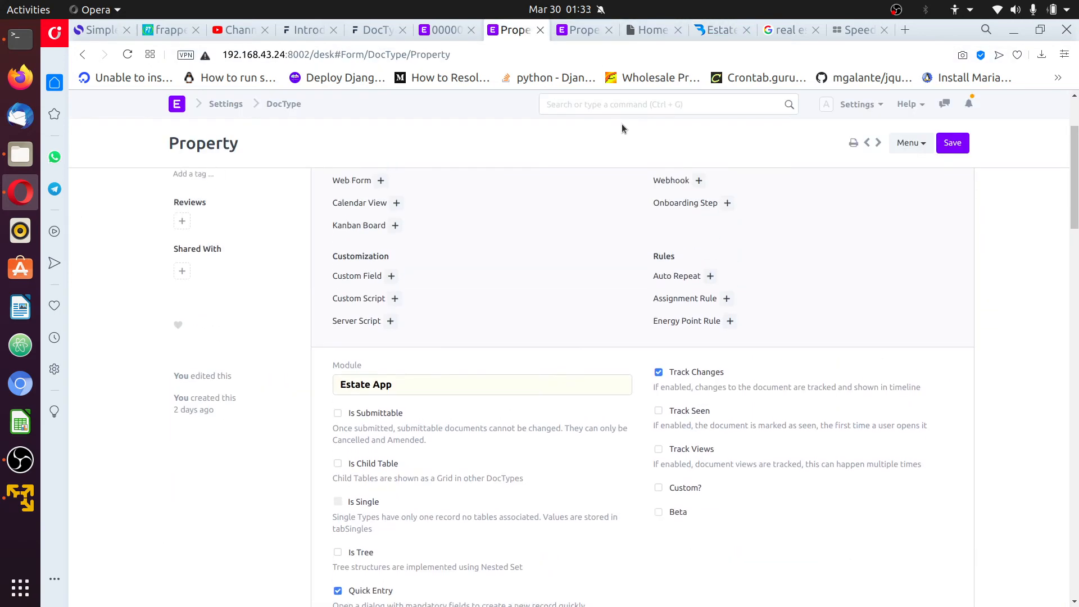
left_click(922, 146)
left_click(864, 466)
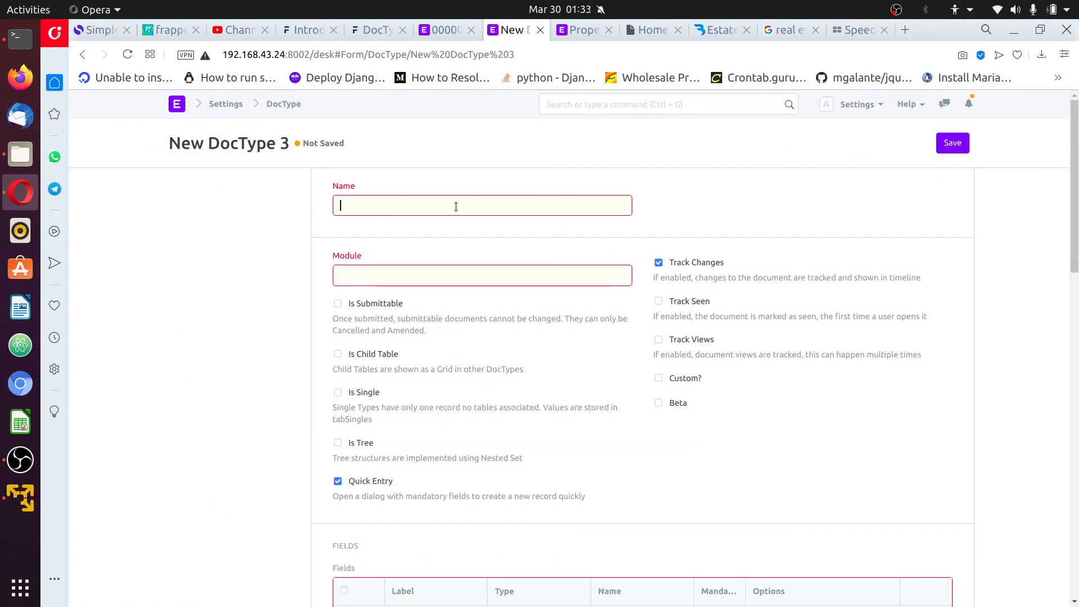
type("Property Amenity Detail")
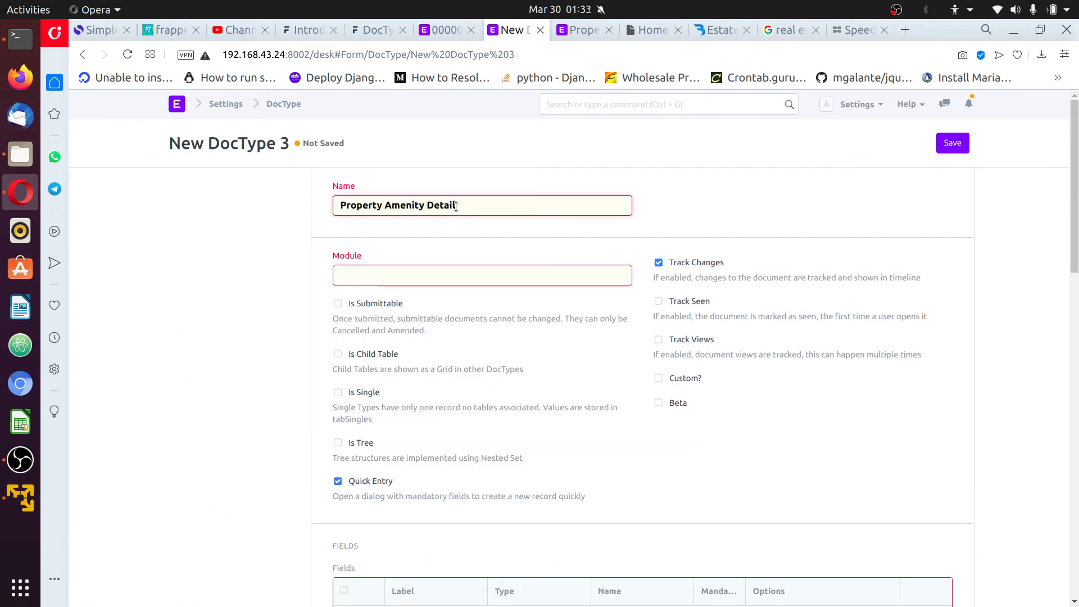
key("ctrl+a")
type("Pr")
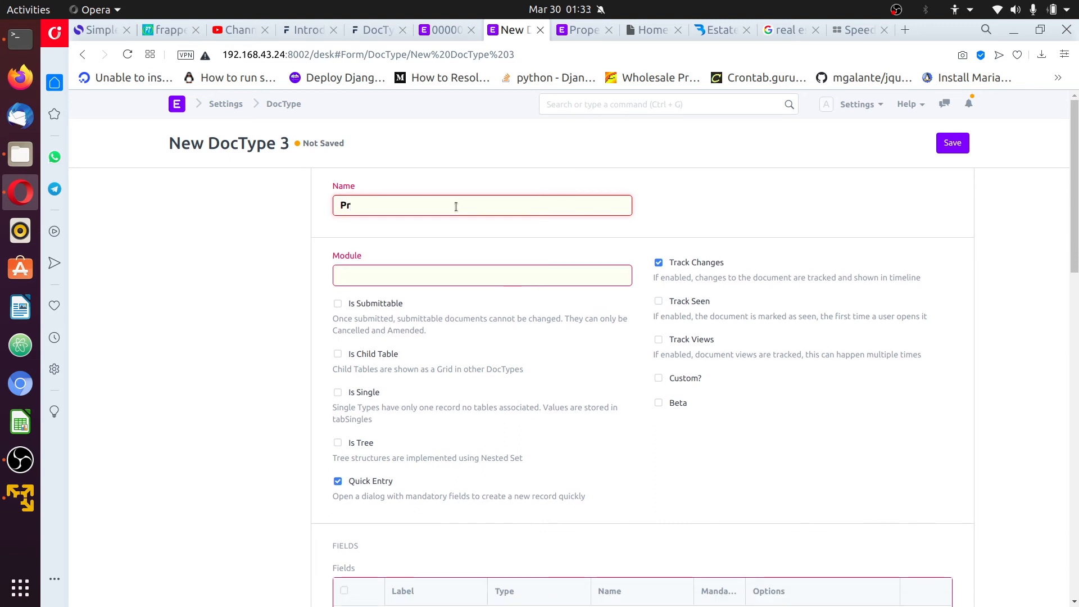
type("operty Ty")
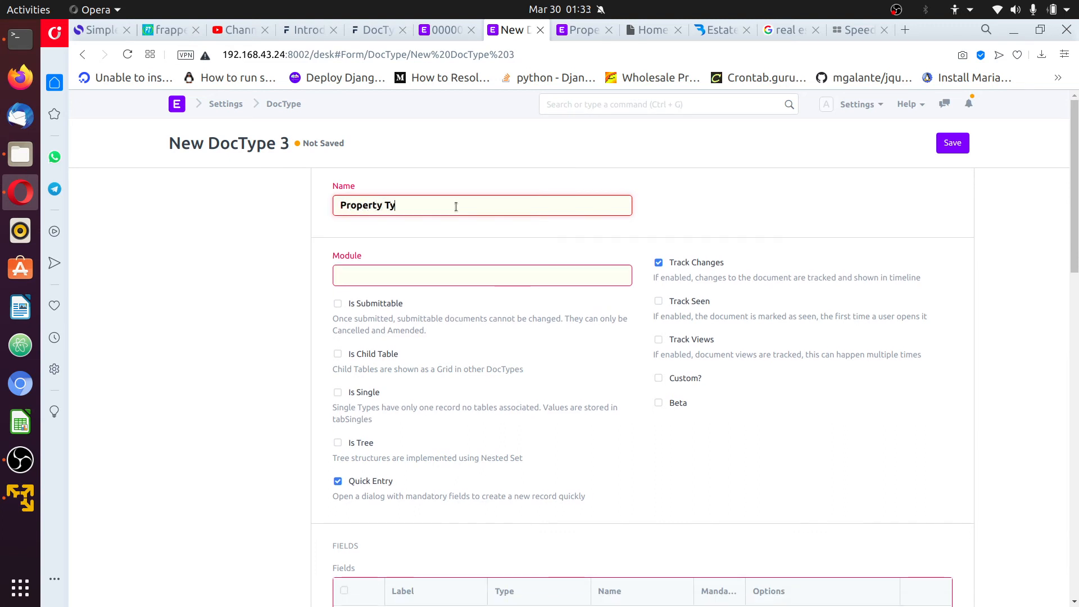
type("pe")
left_click(447, 274)
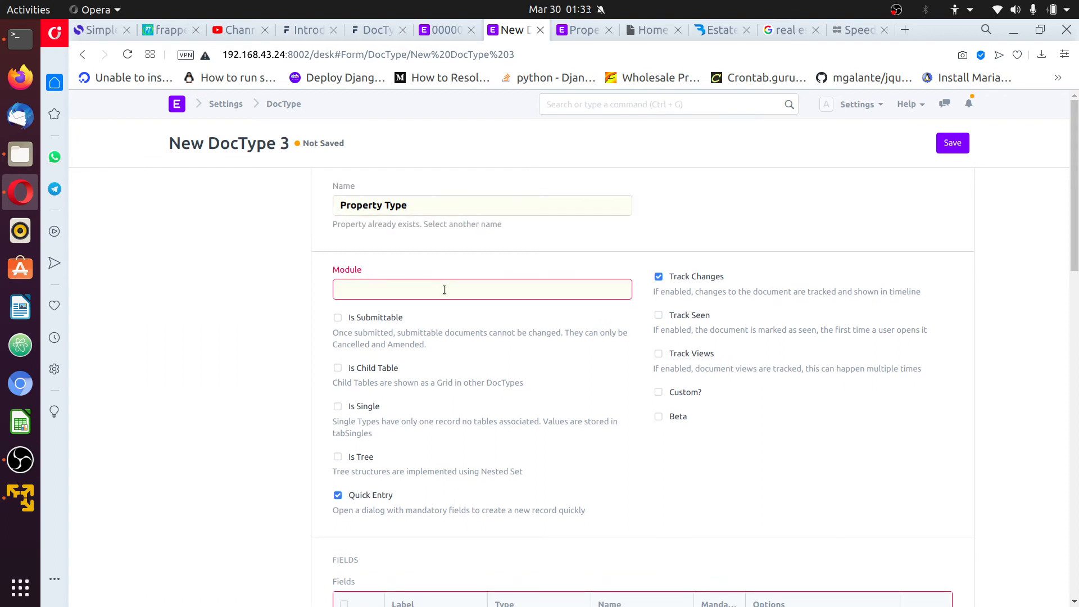
left_click(444, 289)
type("esta")
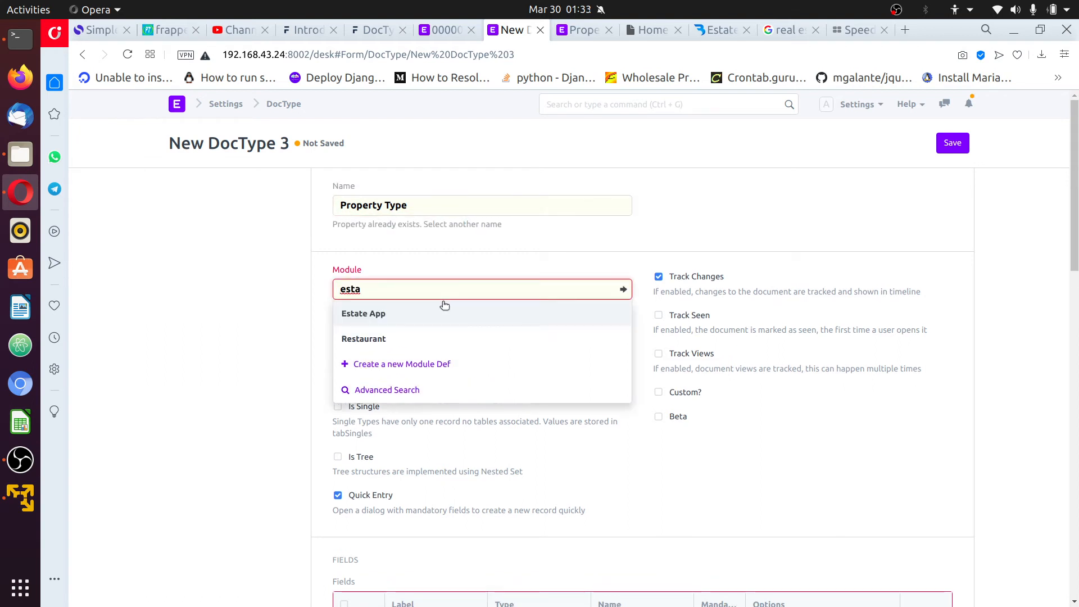
left_click(444, 312)
scroll(626, 455, "down", 5)
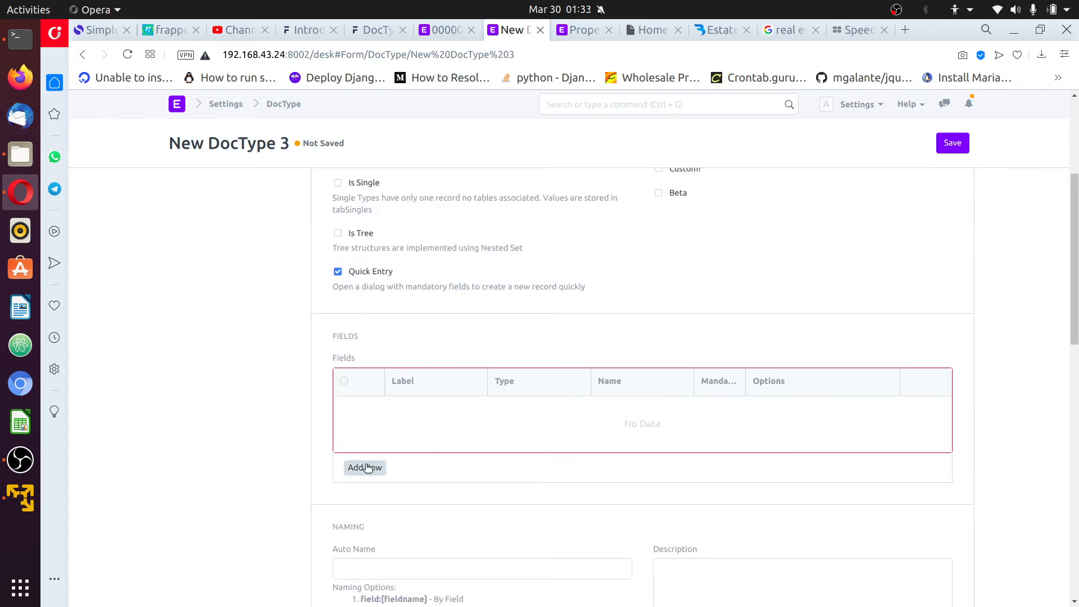
Add a mandatory first field named Type, then bring up the EstateAgency demo page
left_click(365, 467)
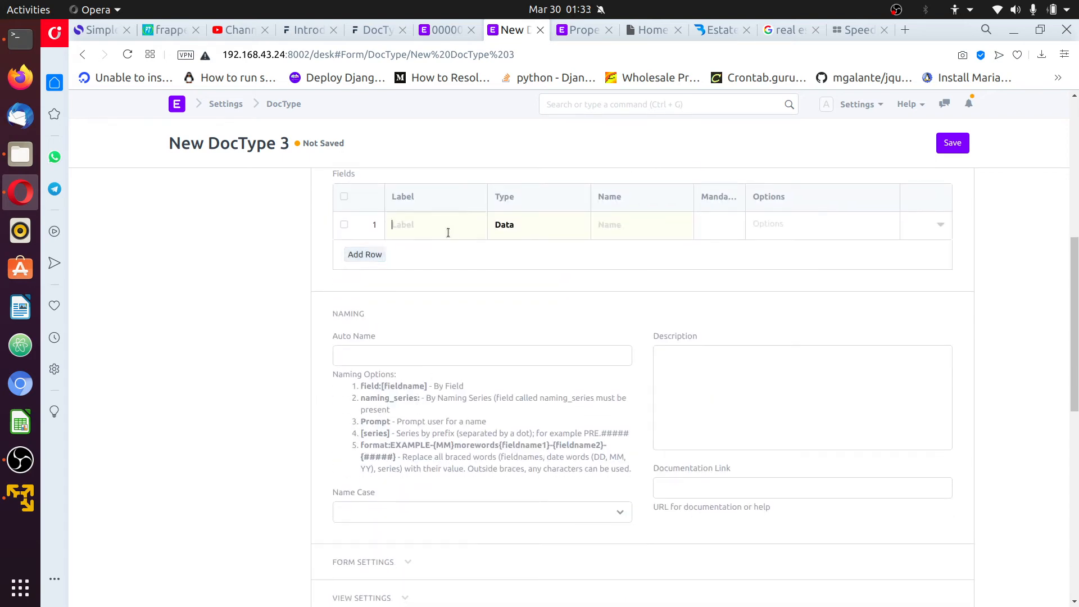
type("Type")
left_click(939, 226)
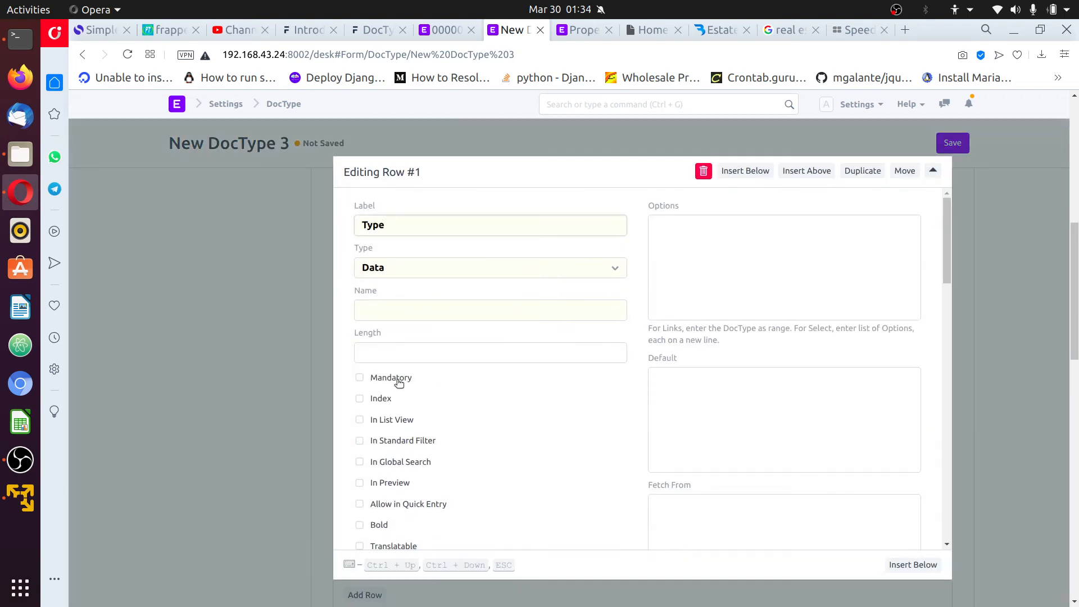
left_click(398, 382)
left_click(1014, 223)
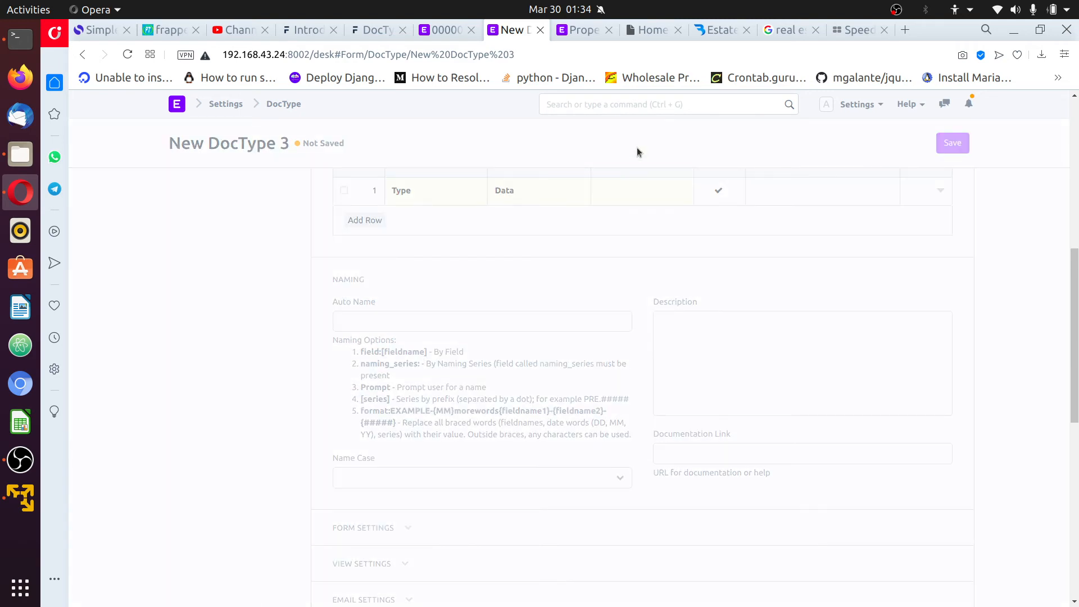
left_click(717, 31)
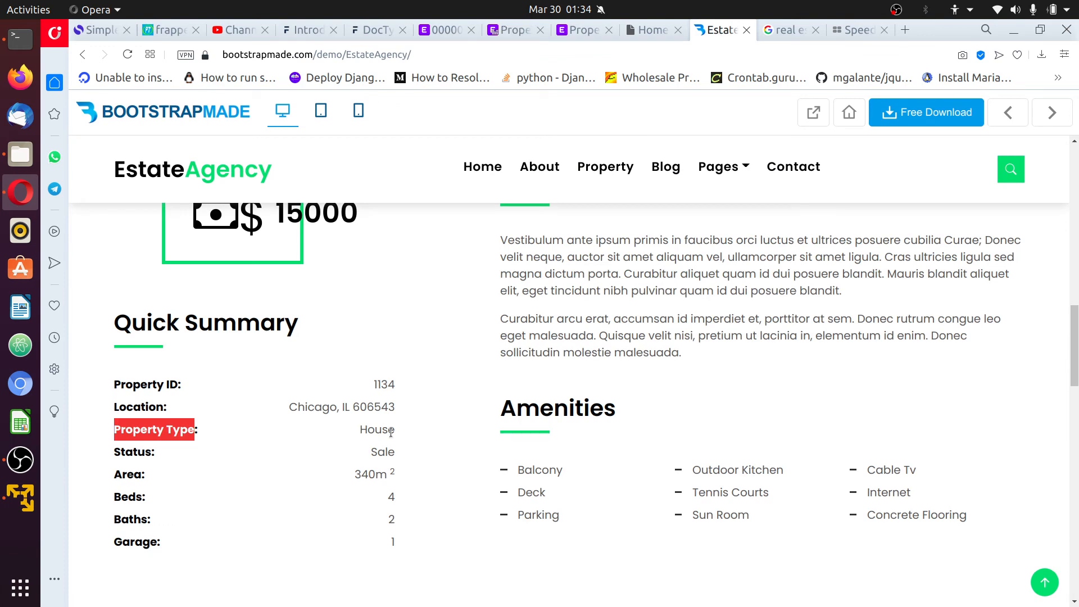
Inspect the demo's Type label, Sale status value and Status label, then return to Property Amenity Detail
double_click(172, 431)
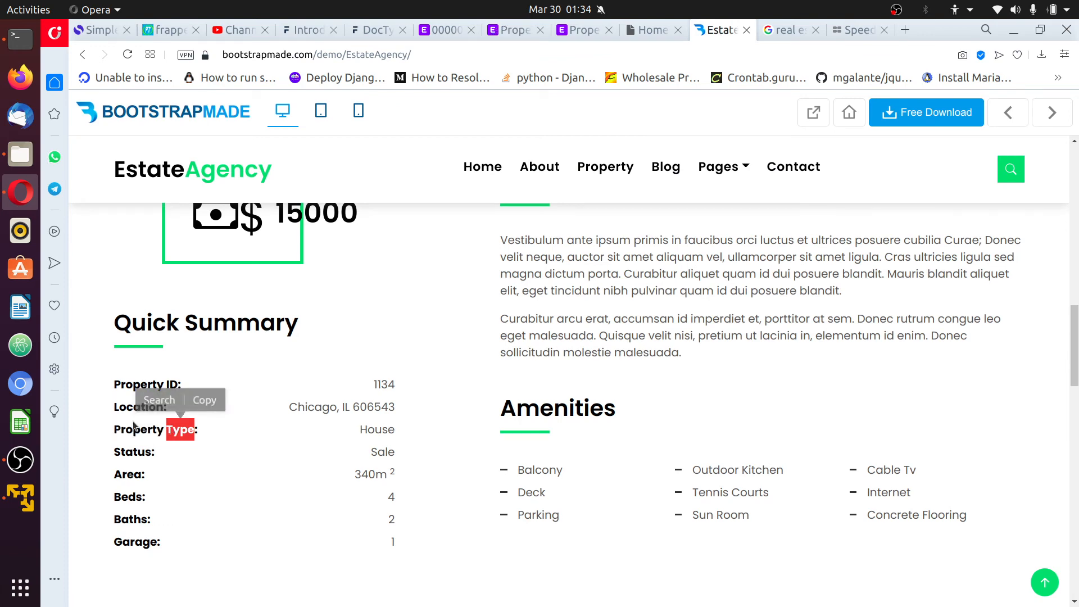
left_click(154, 429)
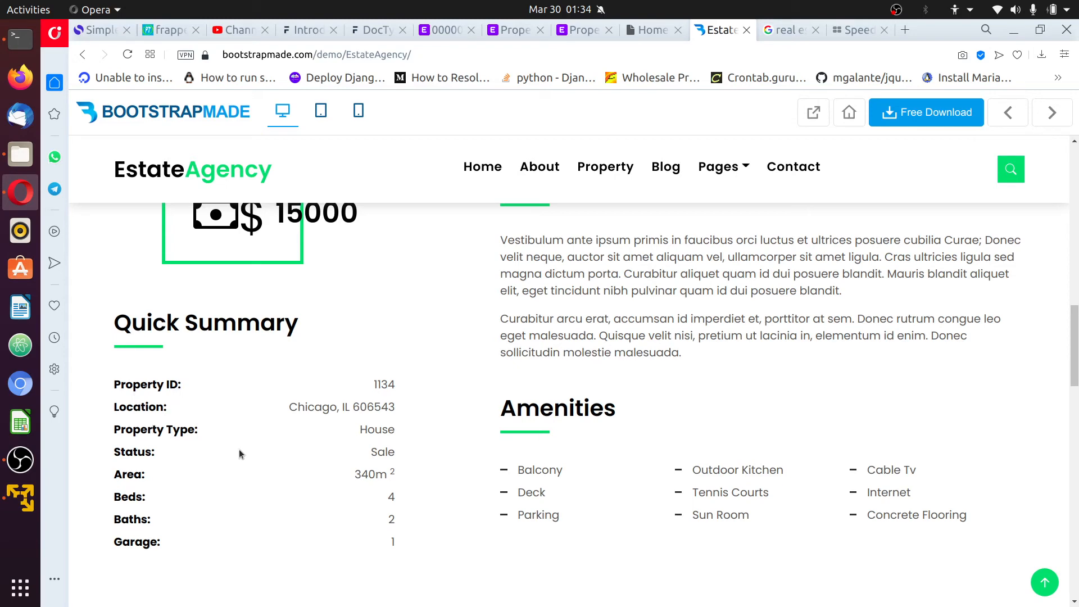
double_click(380, 453)
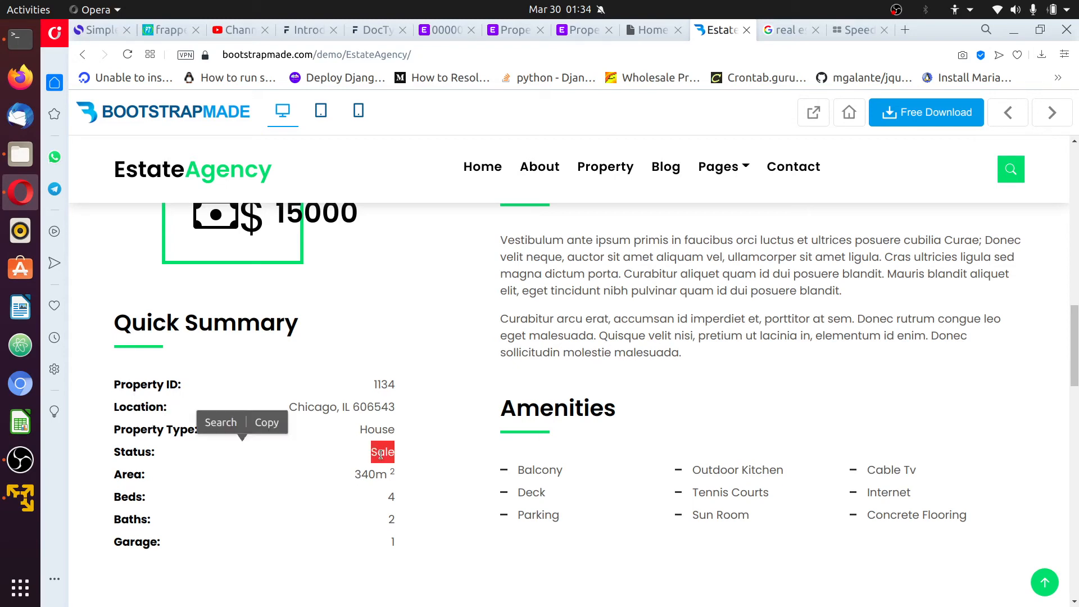
left_click(403, 453)
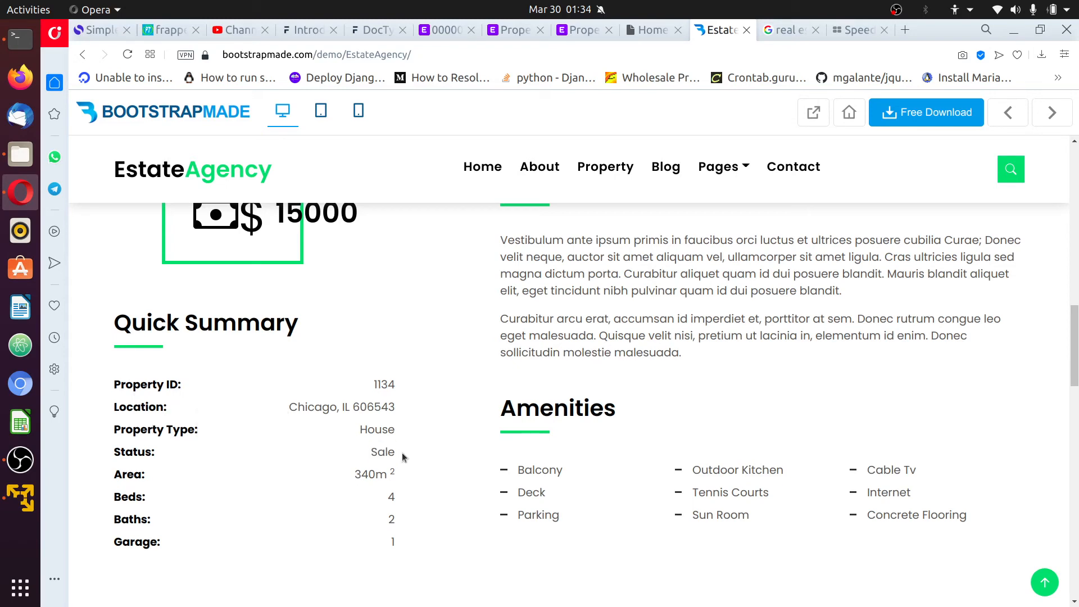
double_click(384, 453)
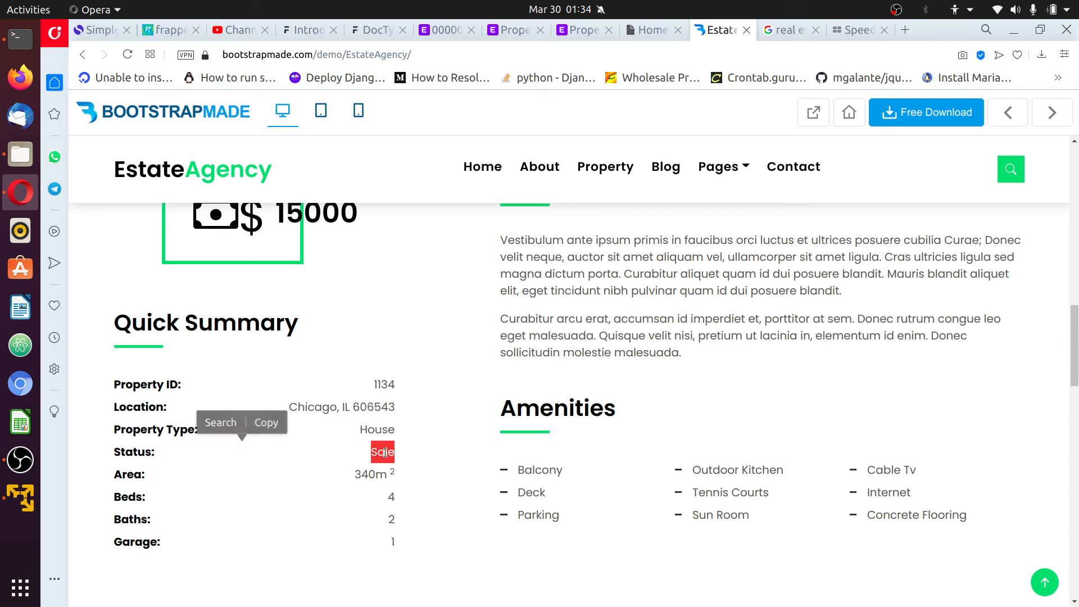
left_click(400, 447)
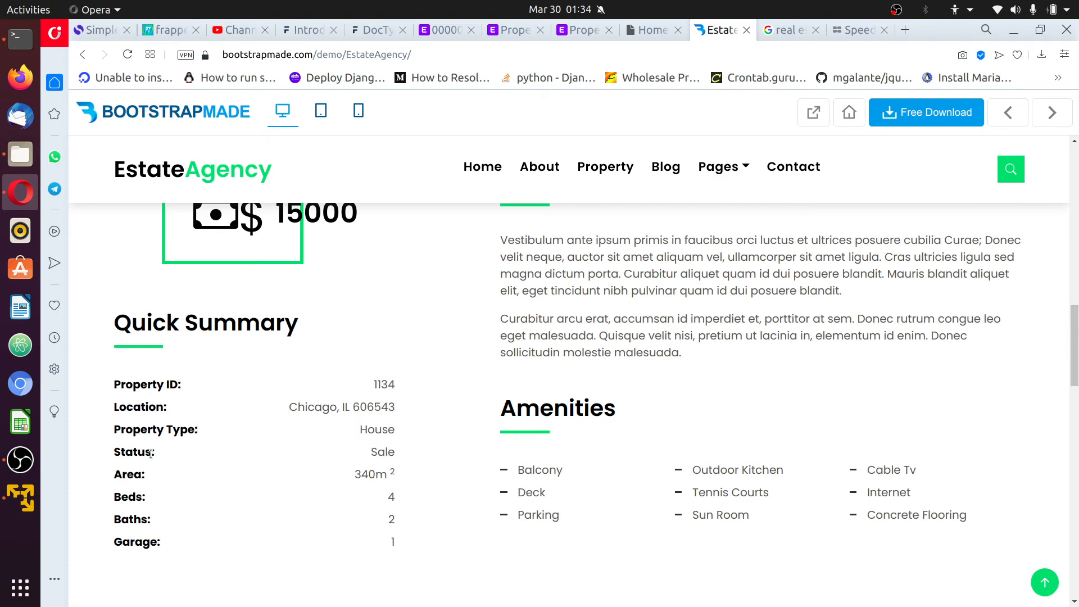
left_click_drag(150, 453, 115, 452)
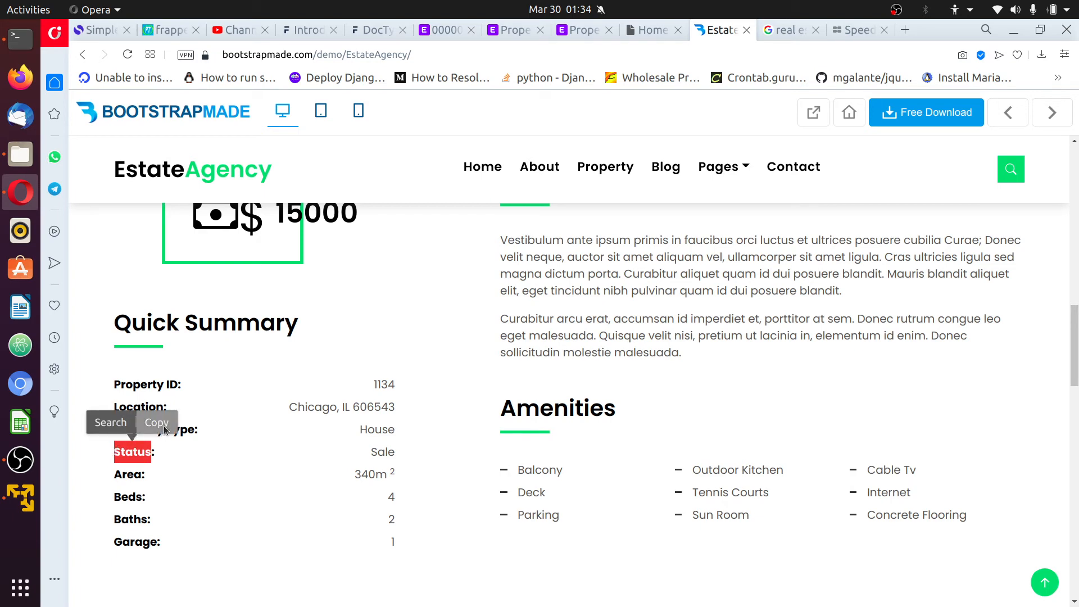
left_click(563, 34)
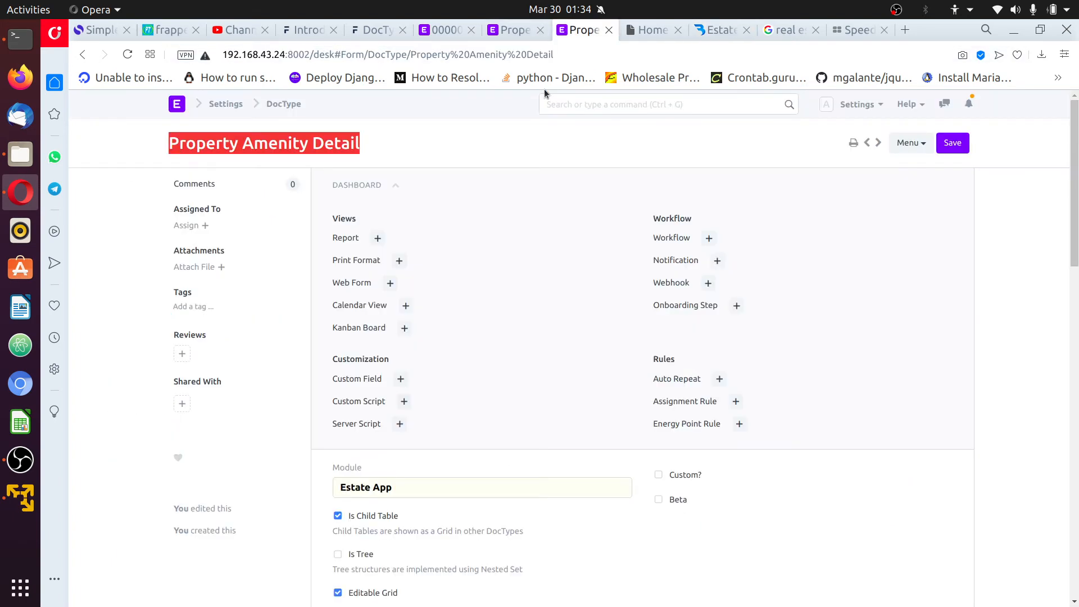
Go to the DocType list, now topped by Property Type, and open the Property DocType
left_click(459, 33)
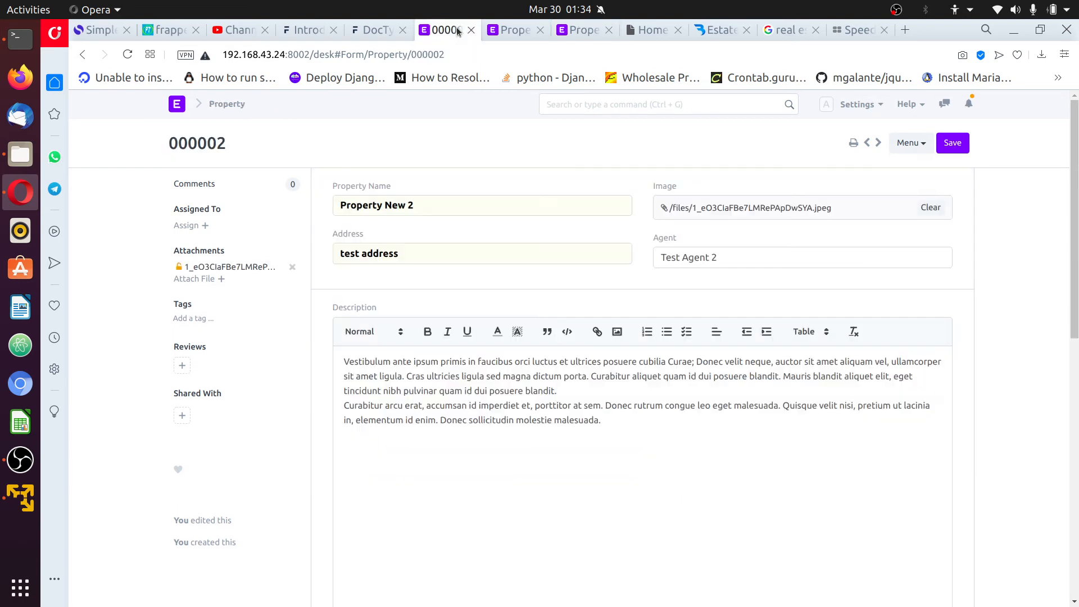
left_click(500, 31)
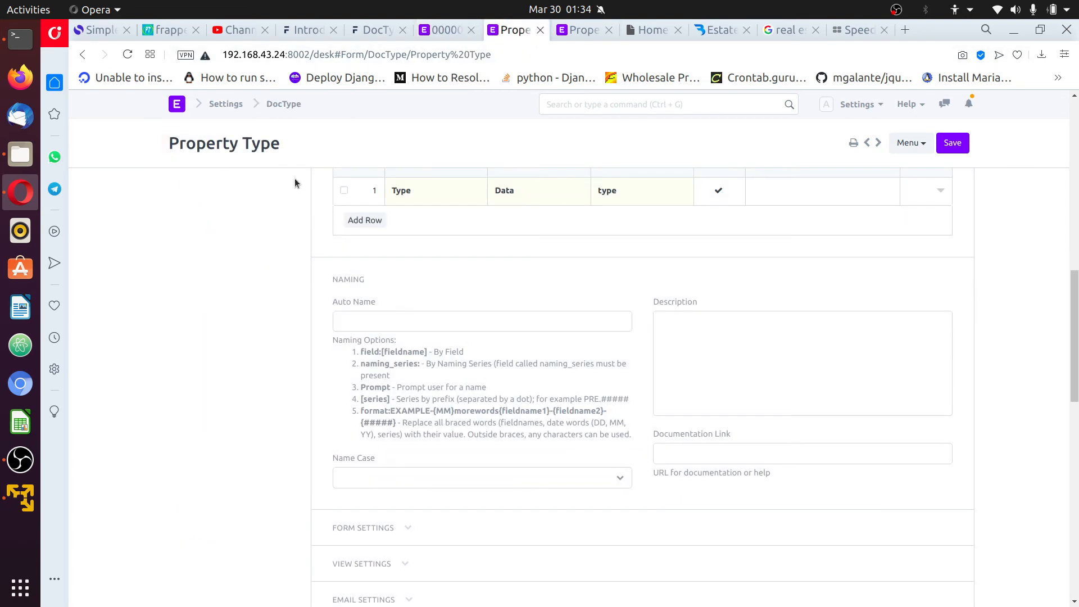
scroll(298, 158, "up", 2)
left_click(285, 106)
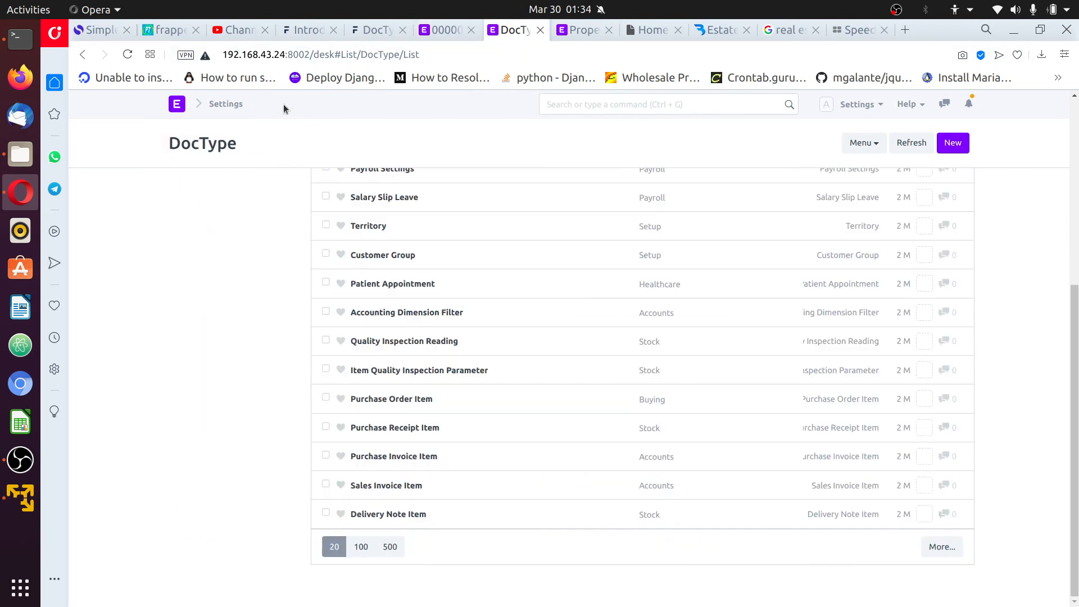
scroll(458, 397, "up", 5)
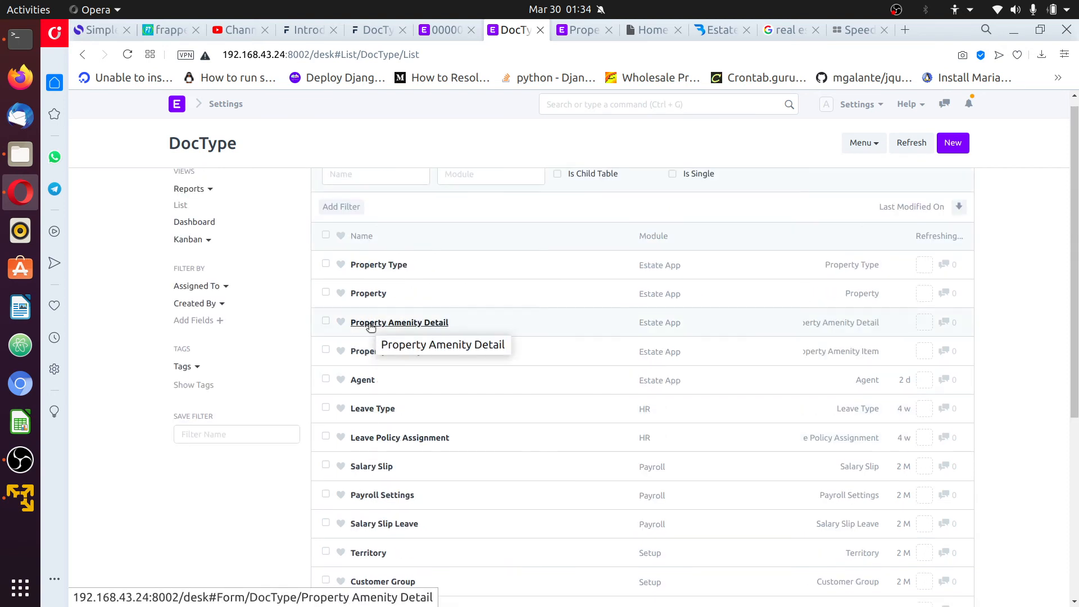
left_click(371, 294)
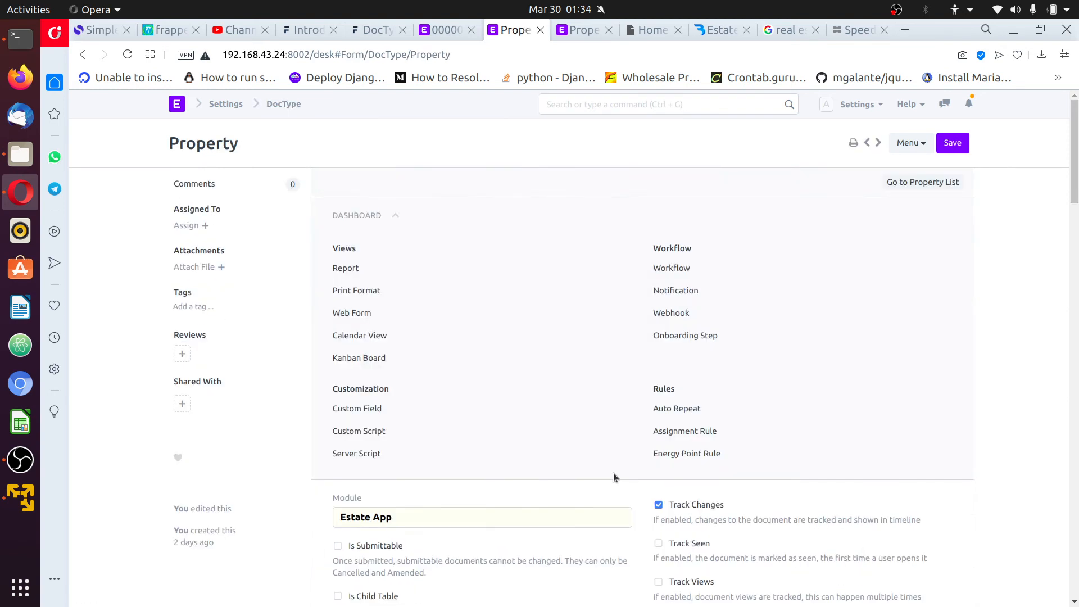
Insert a Section Break as field 6 below Agent in Property's fields, then view record 000002
scroll(613, 473, "down", 10)
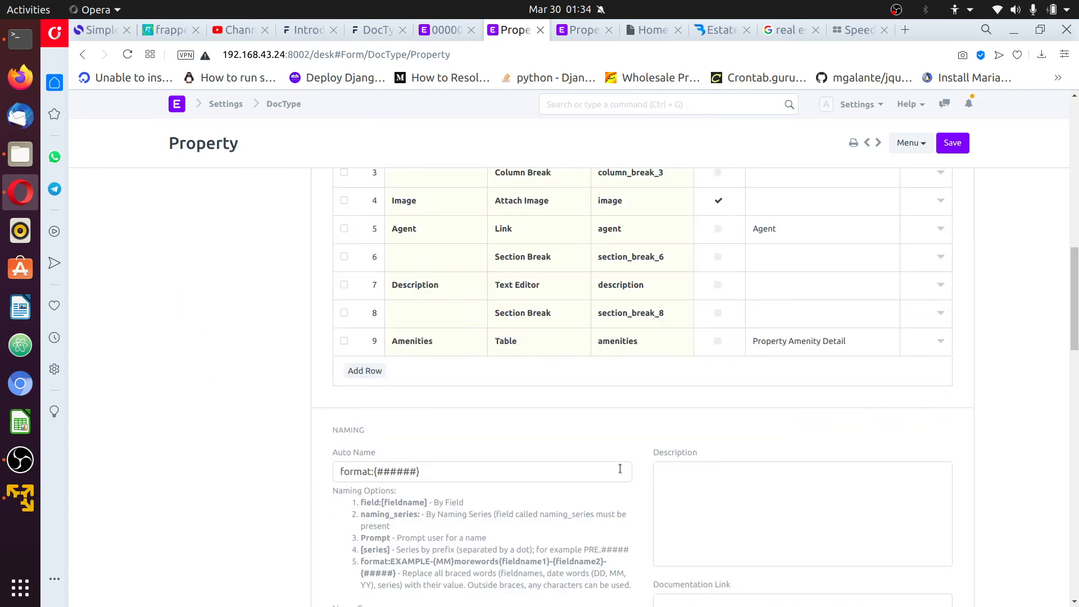
scroll(398, 511, "up", 3)
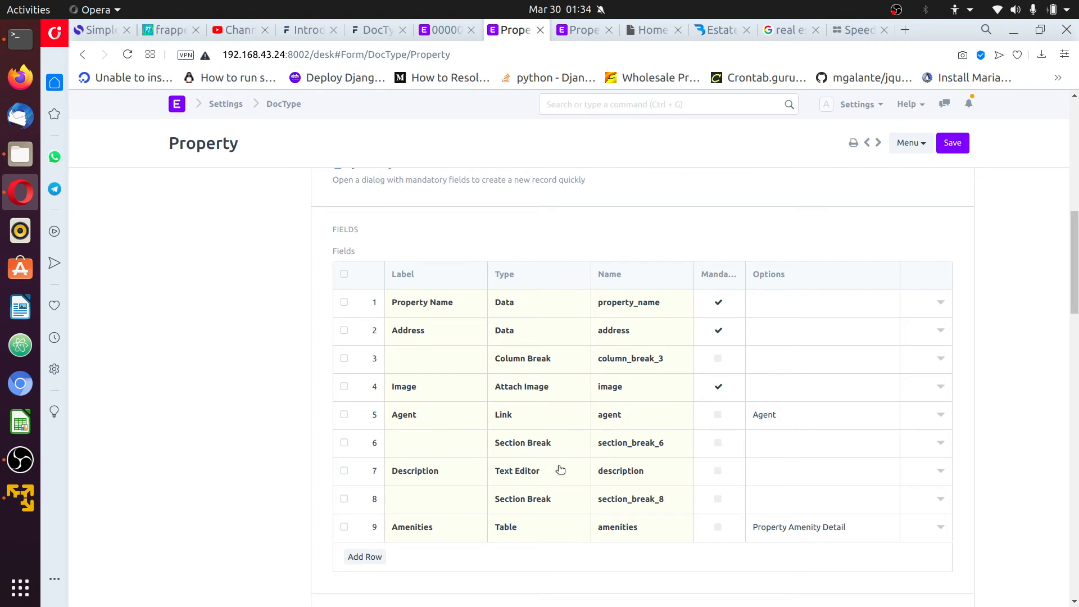
scroll(473, 470, "down", 1)
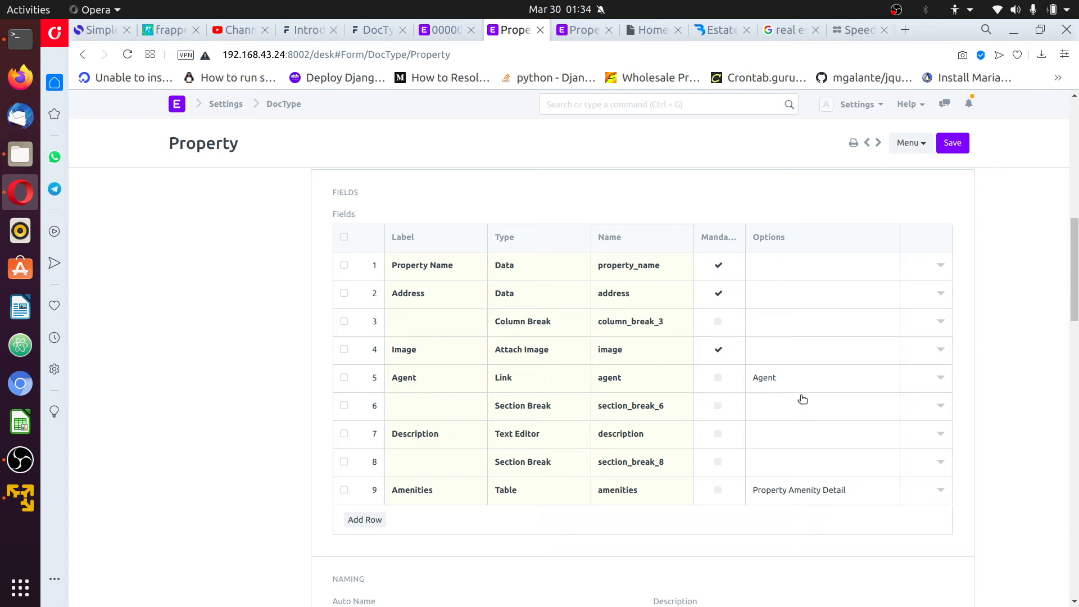
left_click(940, 379)
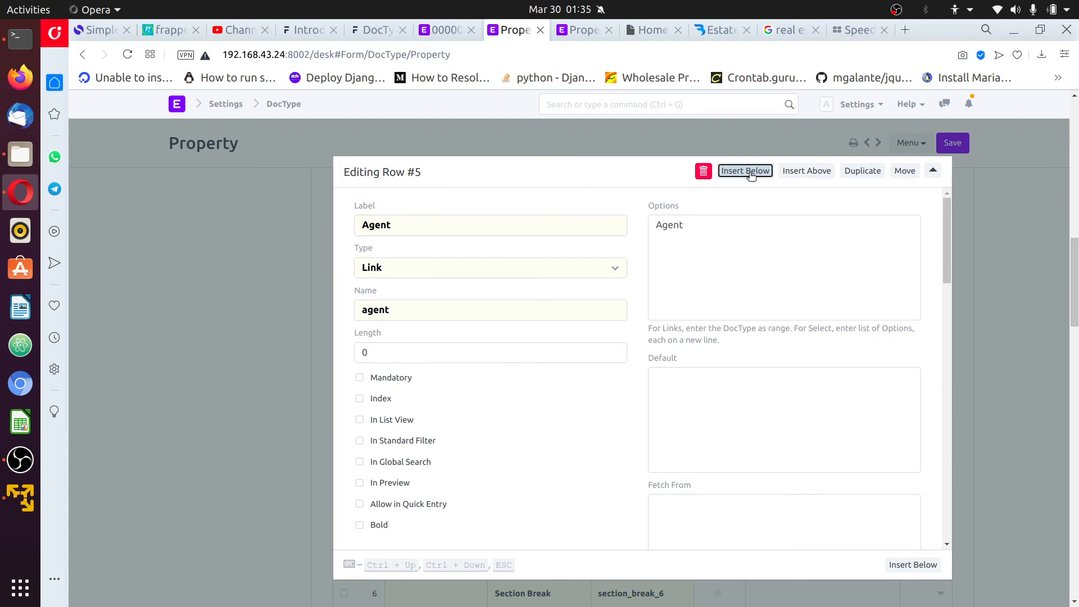
left_click(746, 170)
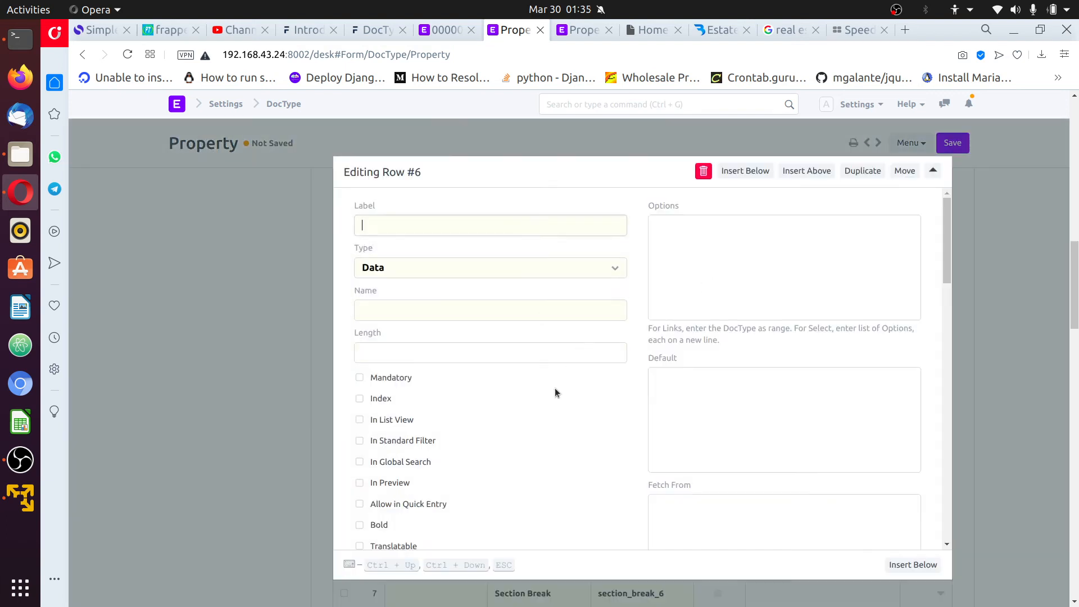
left_click(498, 271)
scroll(491, 393, "down", 4)
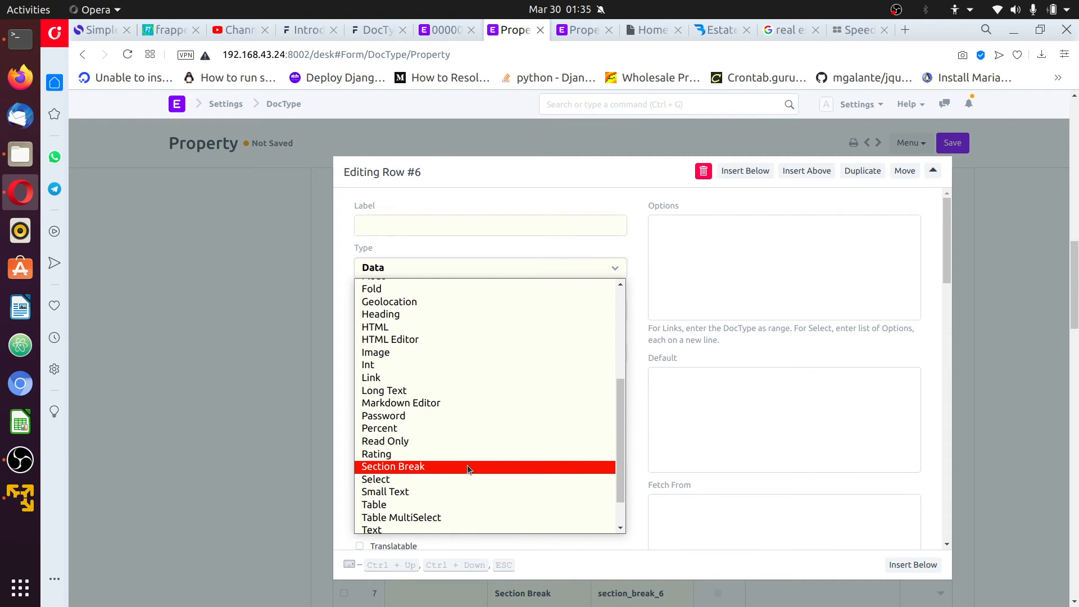
left_click(467, 467)
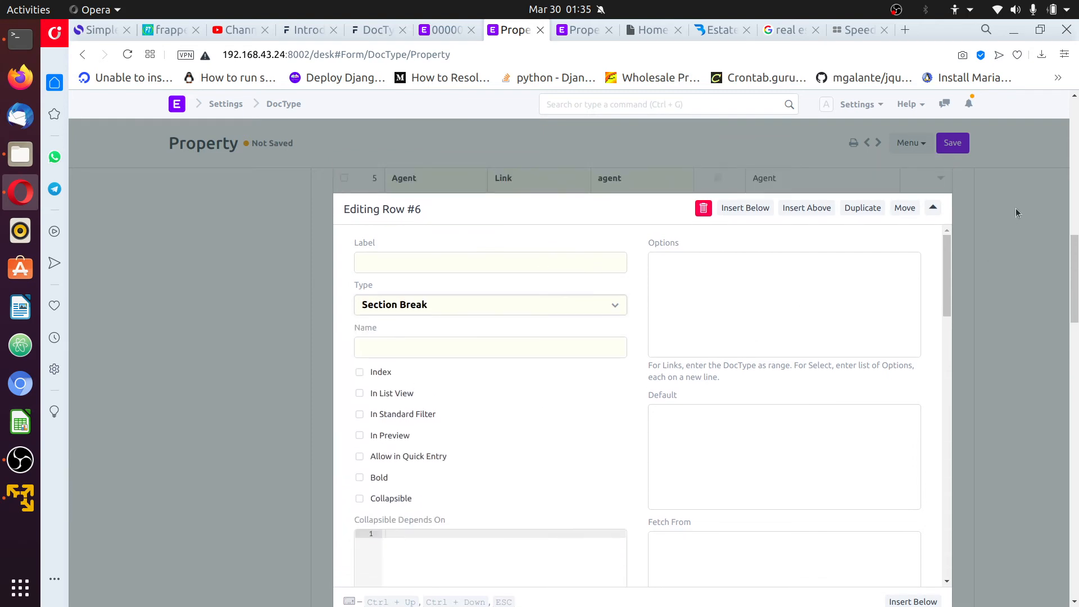
scroll(761, 347, "up", 2)
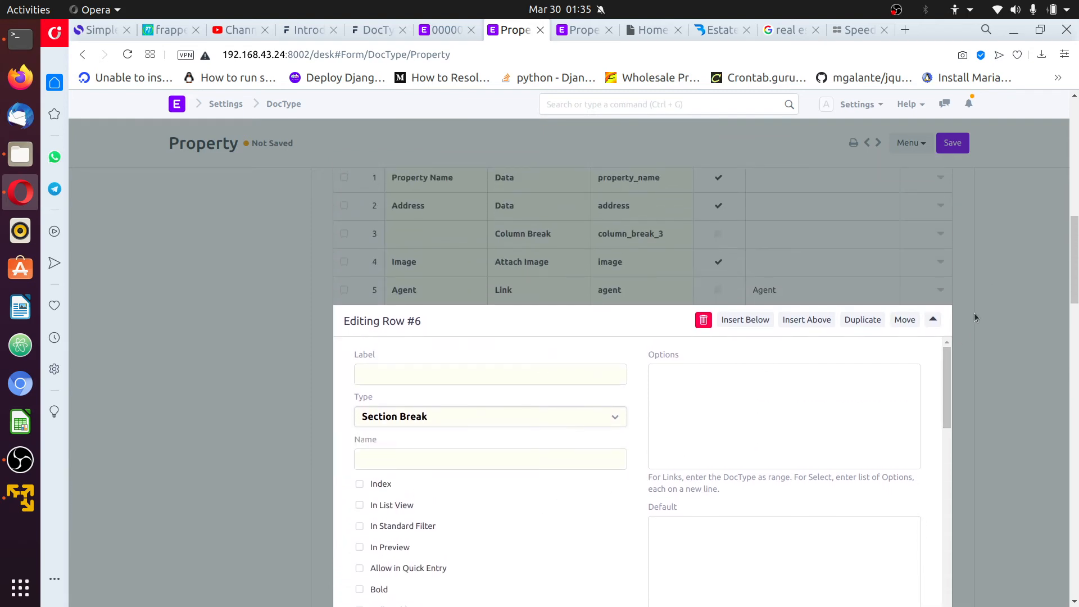
left_click(975, 318)
scroll(969, 324, "up", 3)
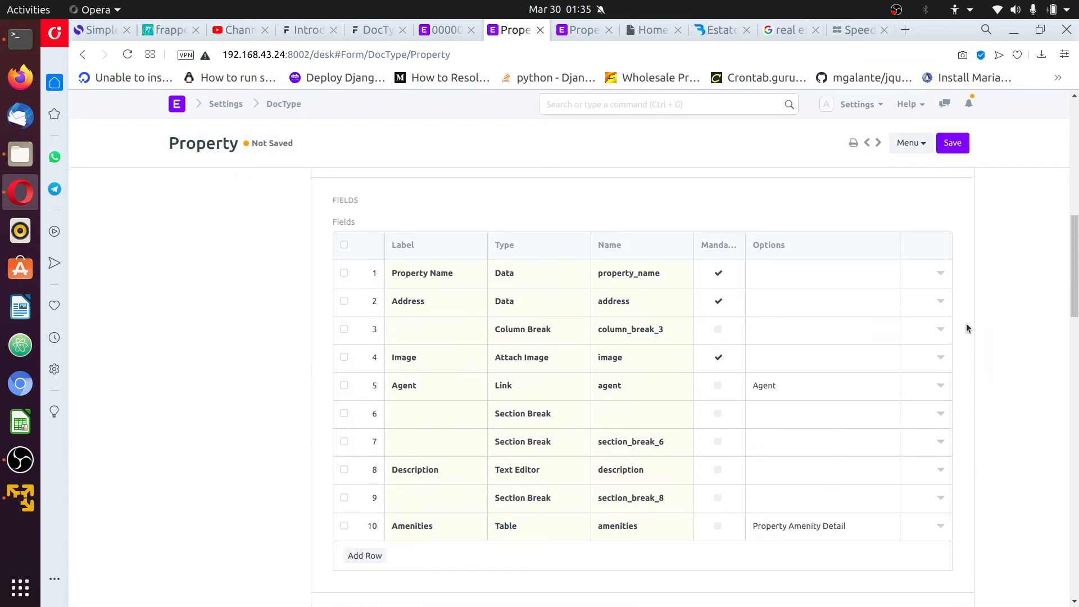
left_click(447, 30)
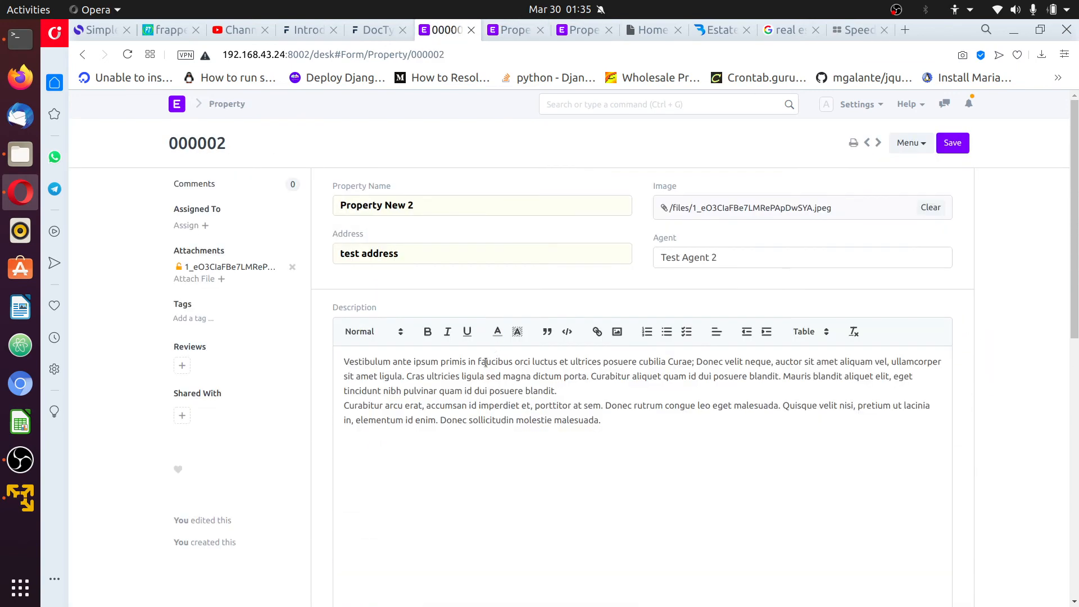
Scroll record 000002 to its single Parking amenity row, then return to the Property DocType
scroll(409, 403, "down", 3)
scroll(410, 403, "down", 4)
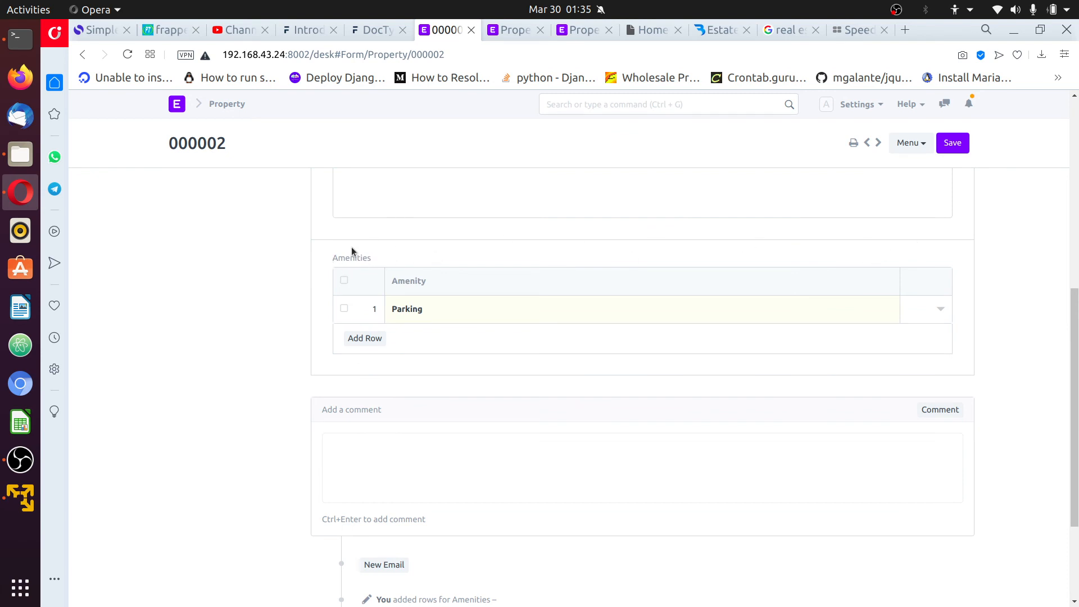
left_click(509, 31)
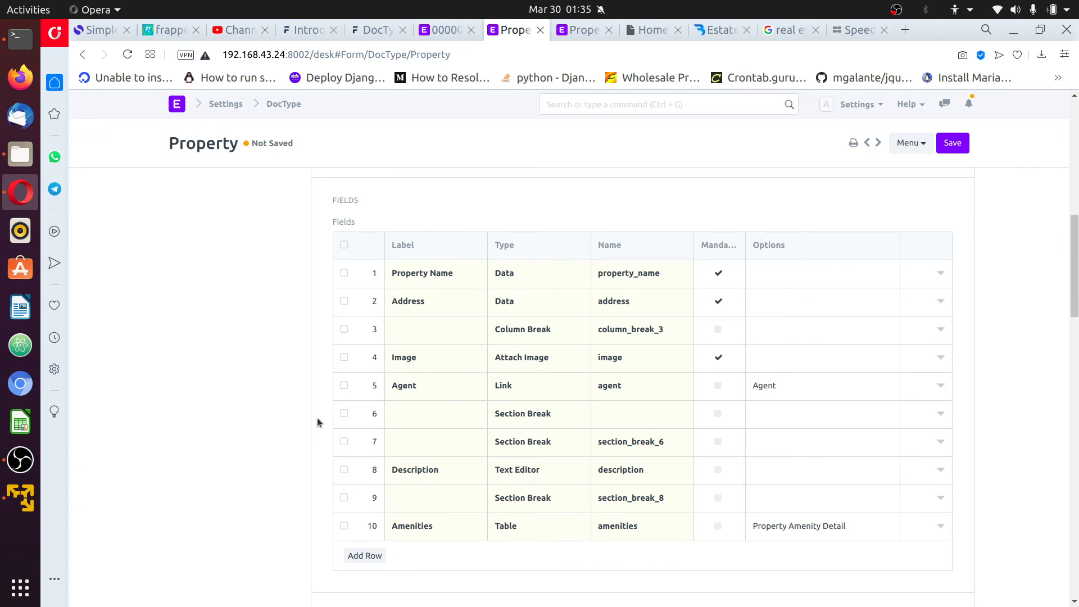
Remove the extra Section Break row and label the break before Amenities 'Amenities Section'
left_click(344, 414)
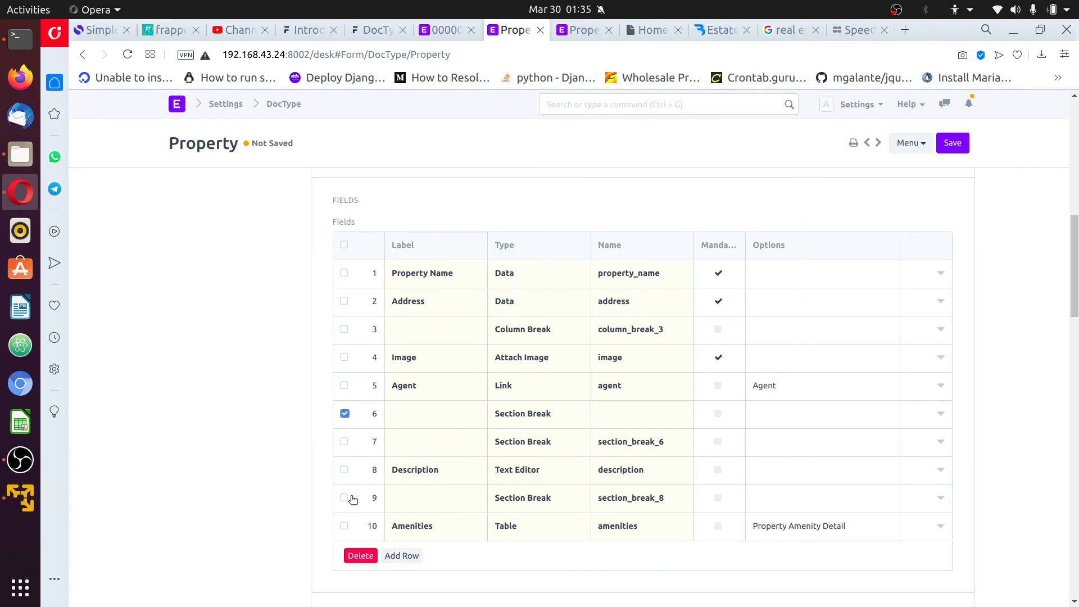
left_click(360, 556)
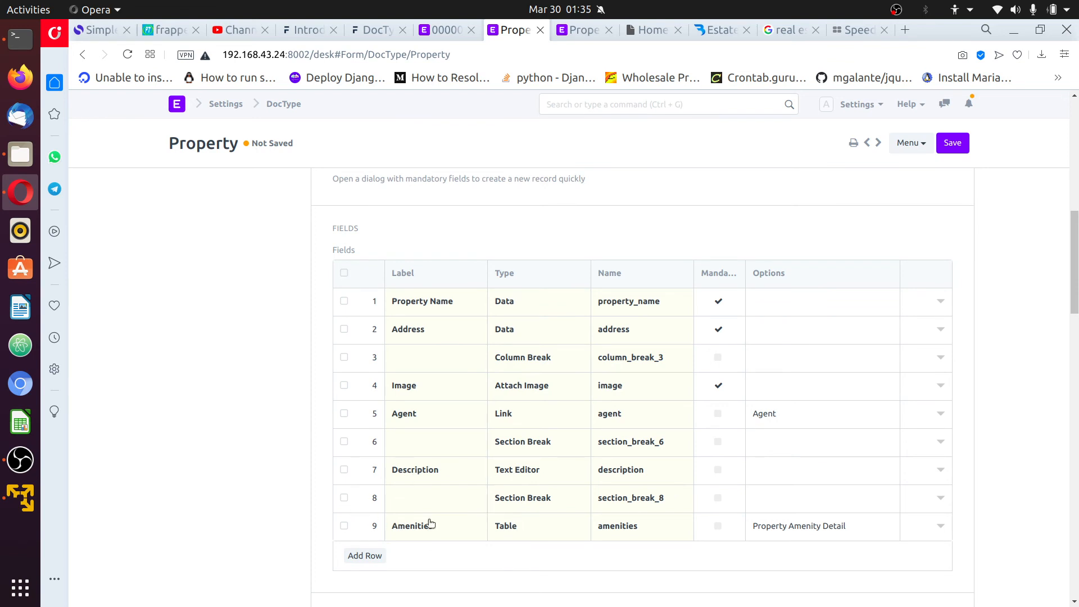
left_click(439, 499)
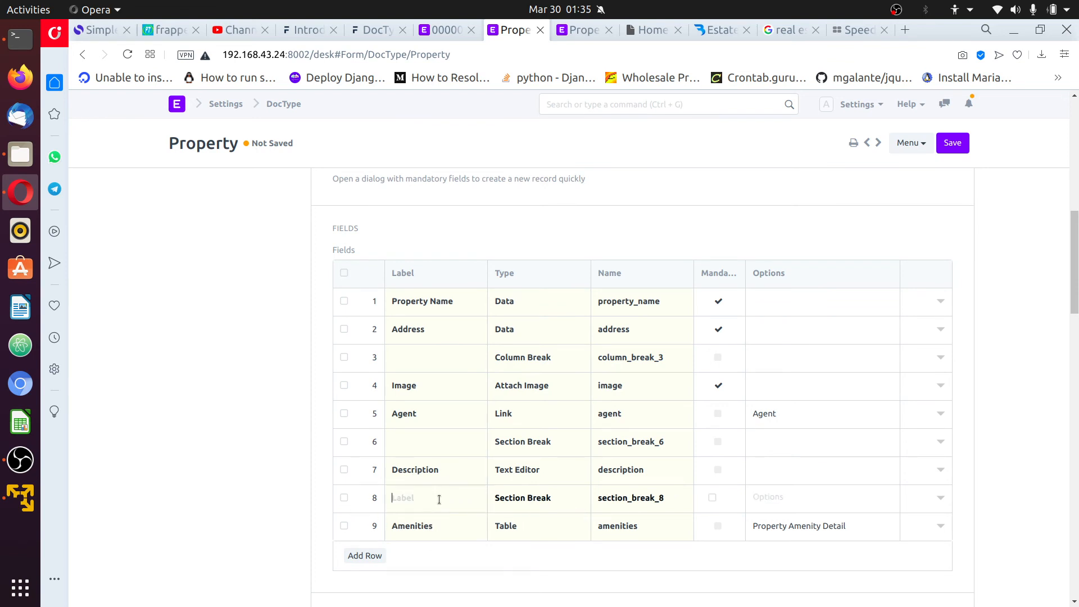
type("Amenities Section")
Make Amenities Section collapsible, save the Property DocType, and reload record 000002
left_click(942, 504)
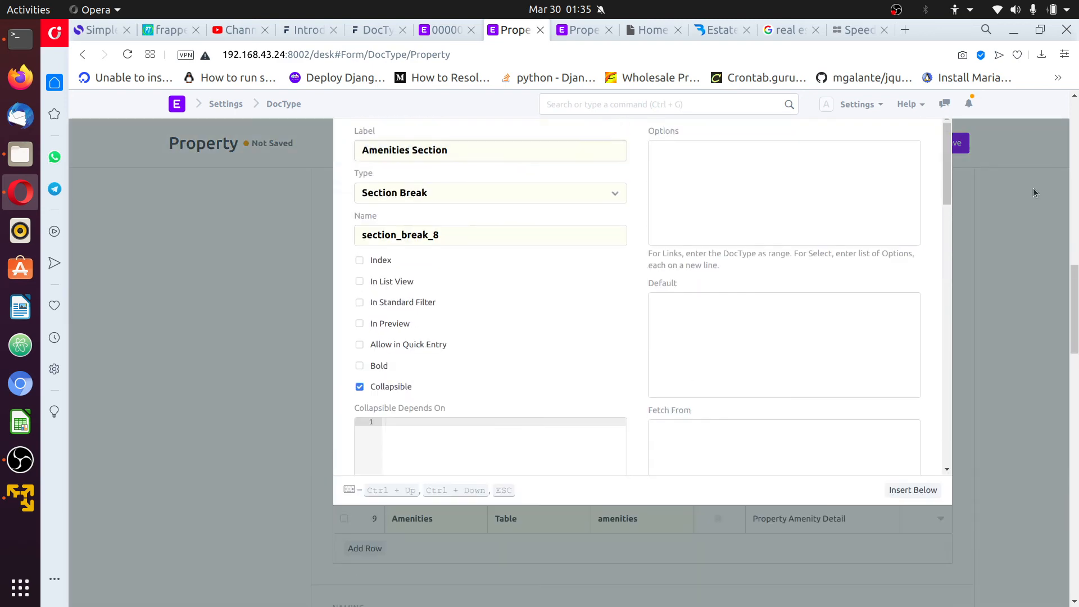
left_click(962, 168)
left_click(961, 145)
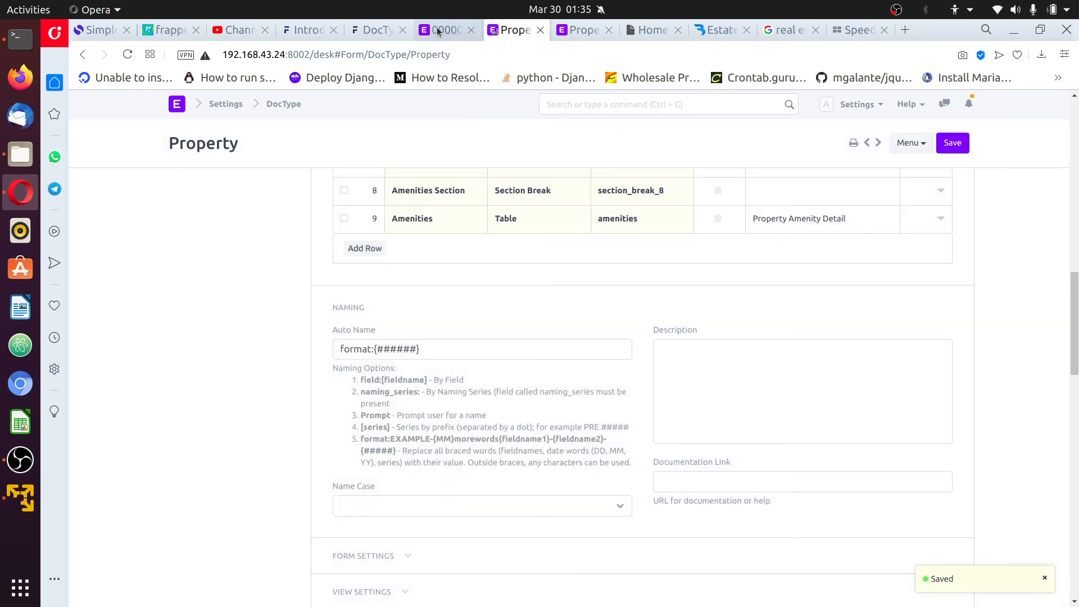
left_click(437, 27)
left_click(857, 104)
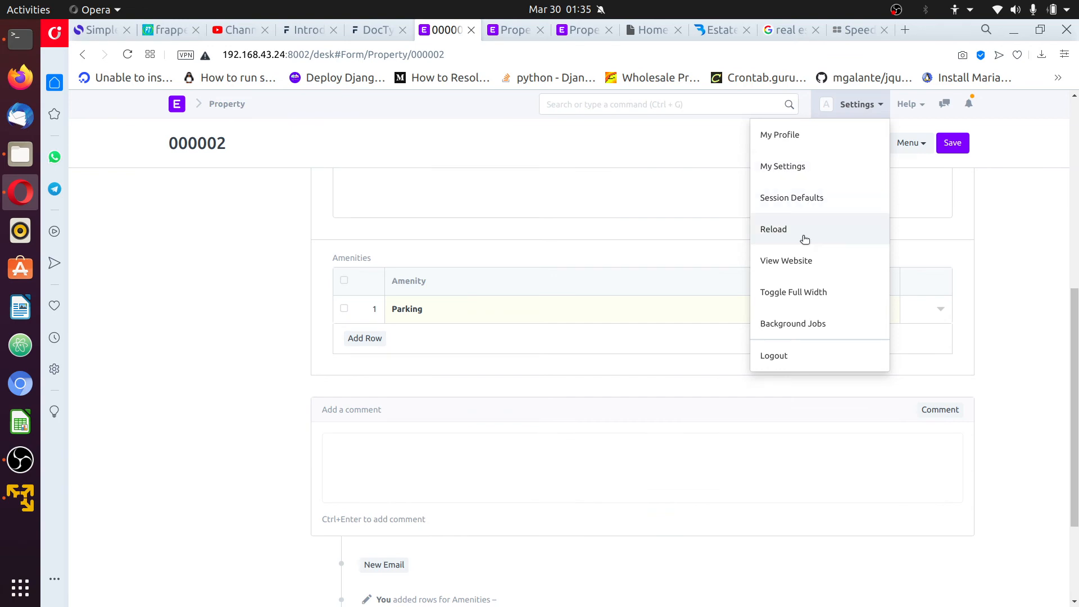
Reload record 000002, then expand and collapse its new Amenities Section to confirm it works
left_click(774, 230)
scroll(619, 411, "down", 5)
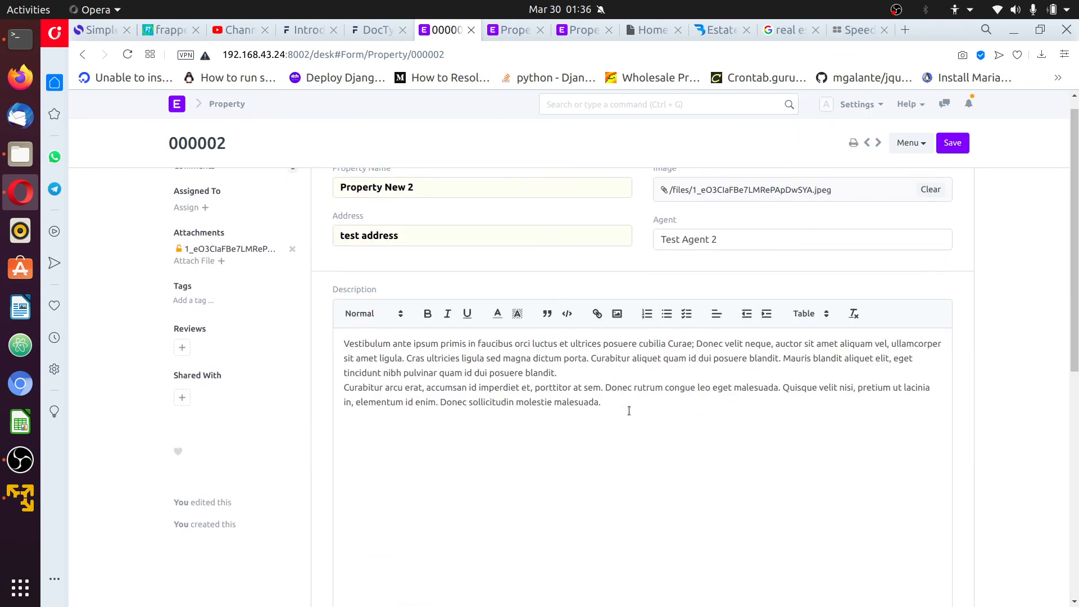
scroll(600, 415, "down", 2)
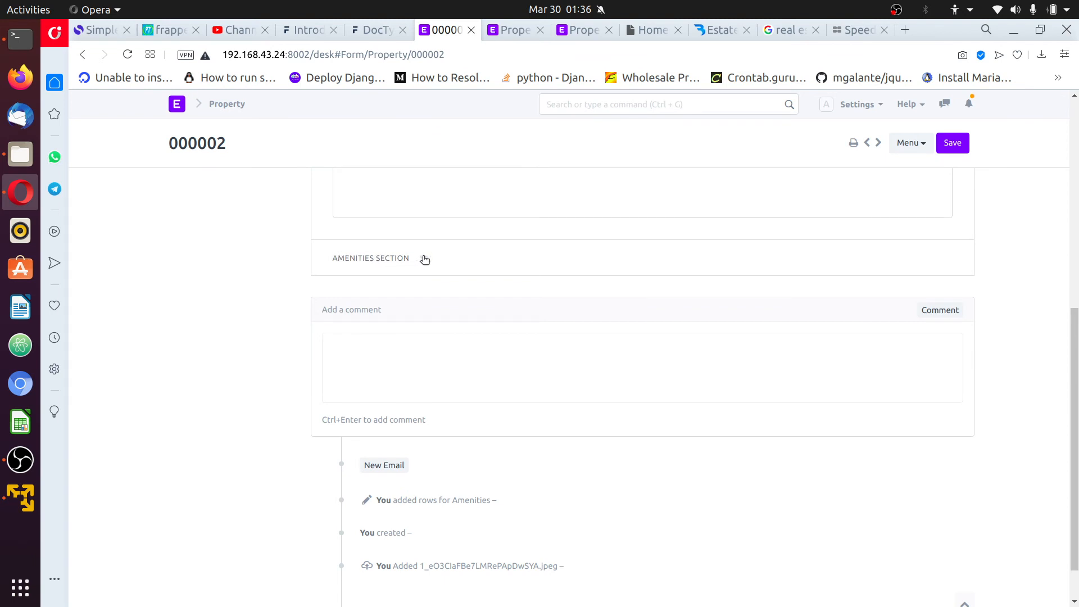
left_click(441, 261)
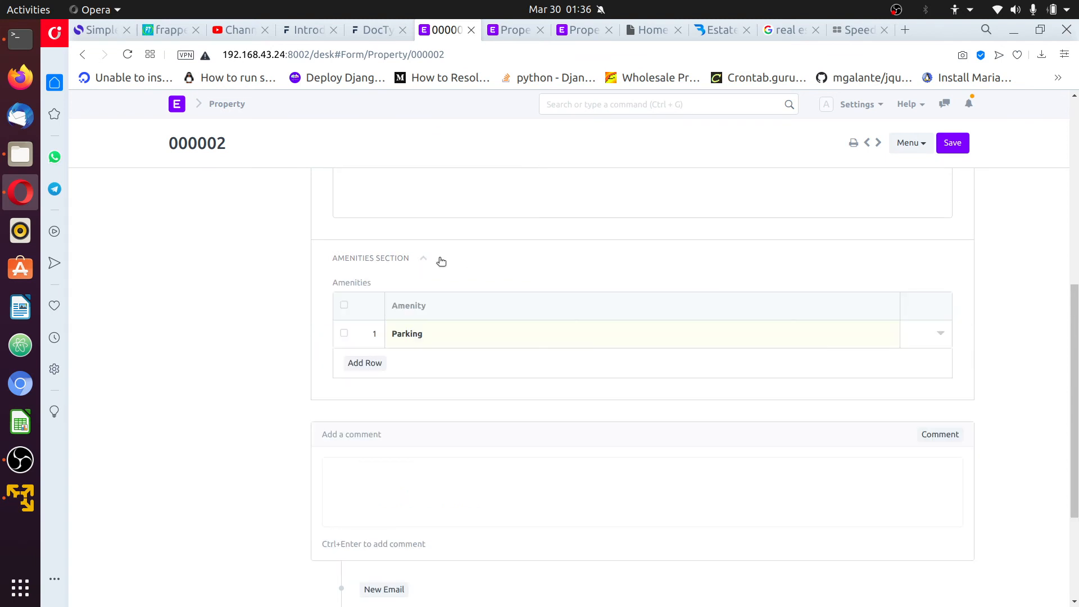
left_click(431, 258)
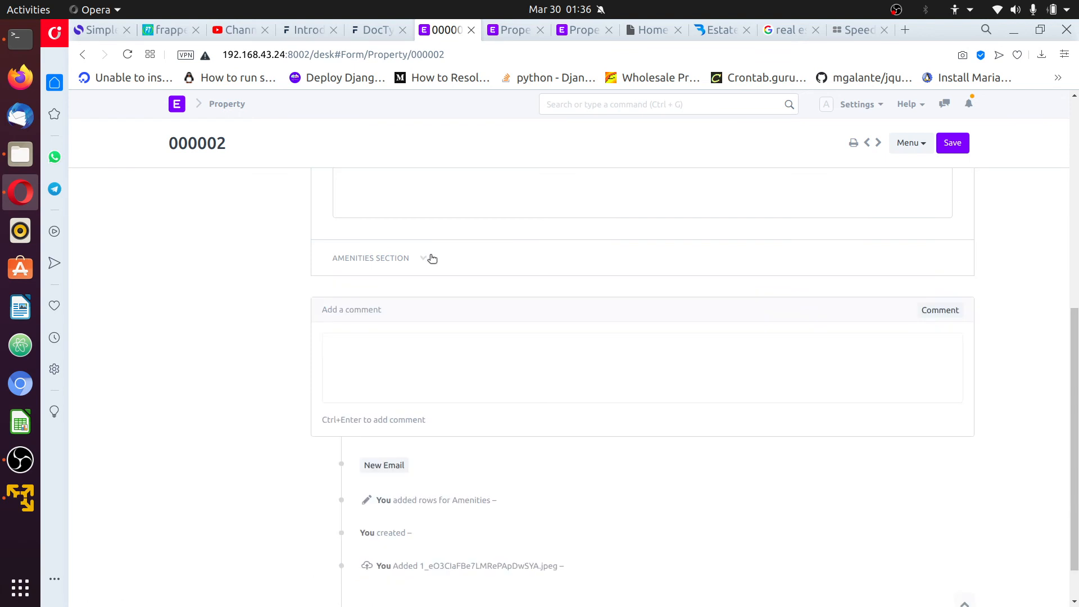
scroll(463, 307, "up", 10)
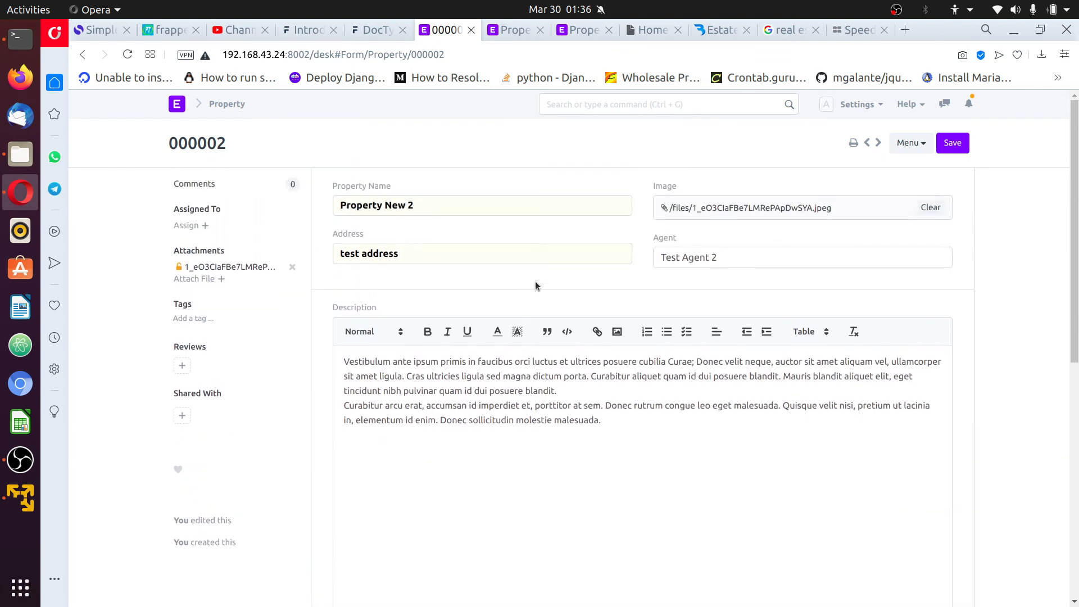
left_click(593, 29)
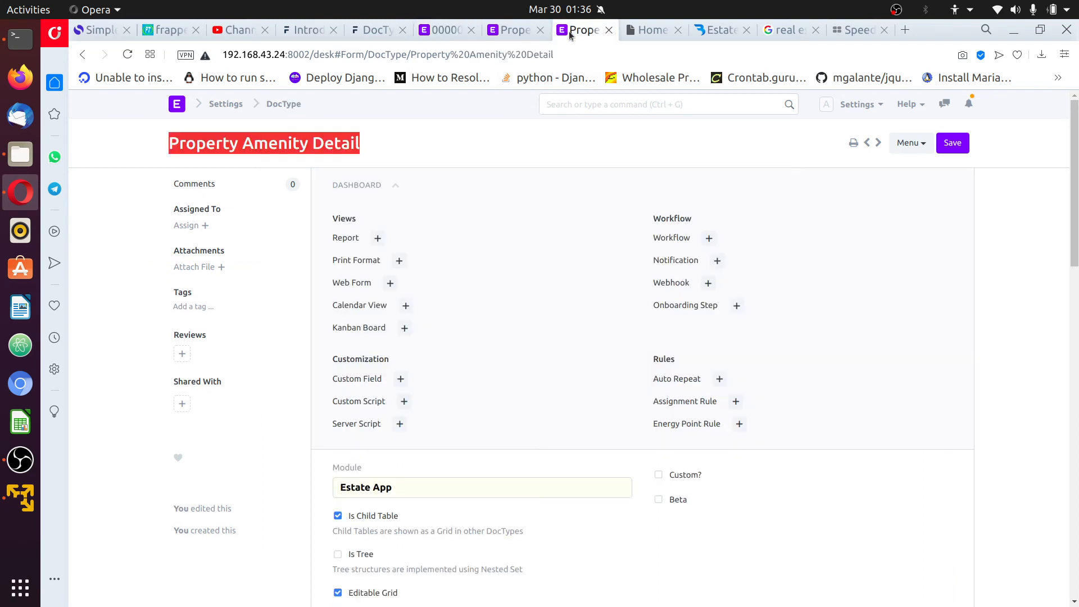
Refresh the DocType list and open the Property DocType definition
left_click(293, 104)
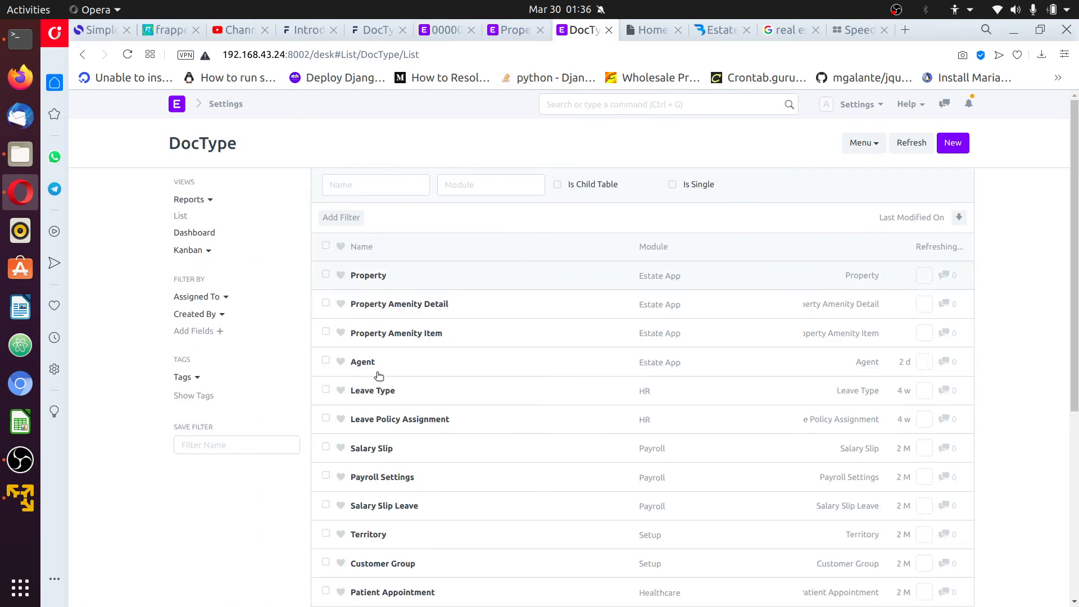
left_click(912, 144)
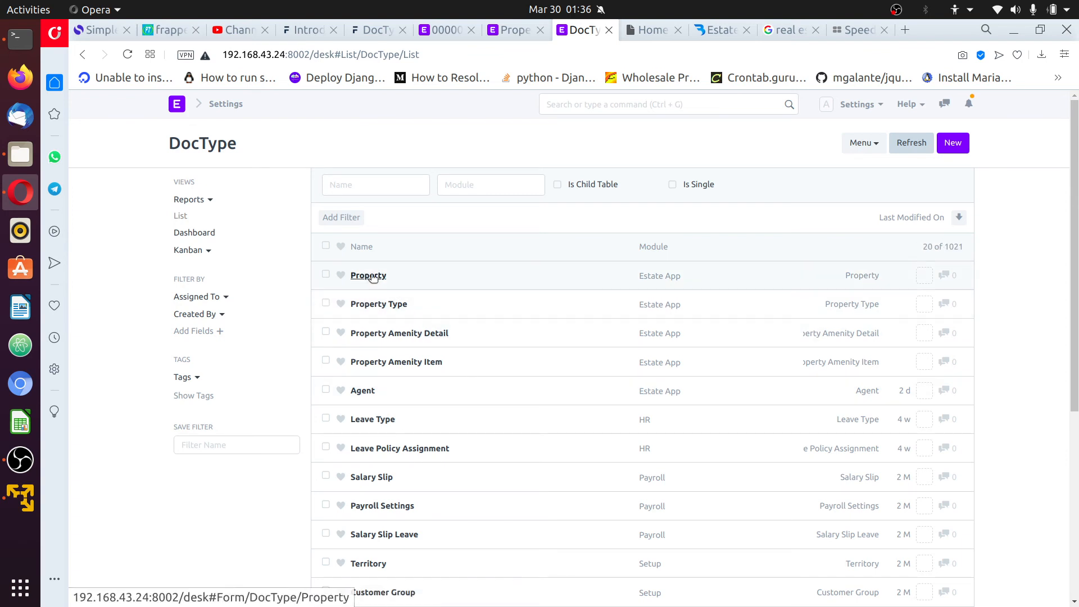
left_click(510, 30)
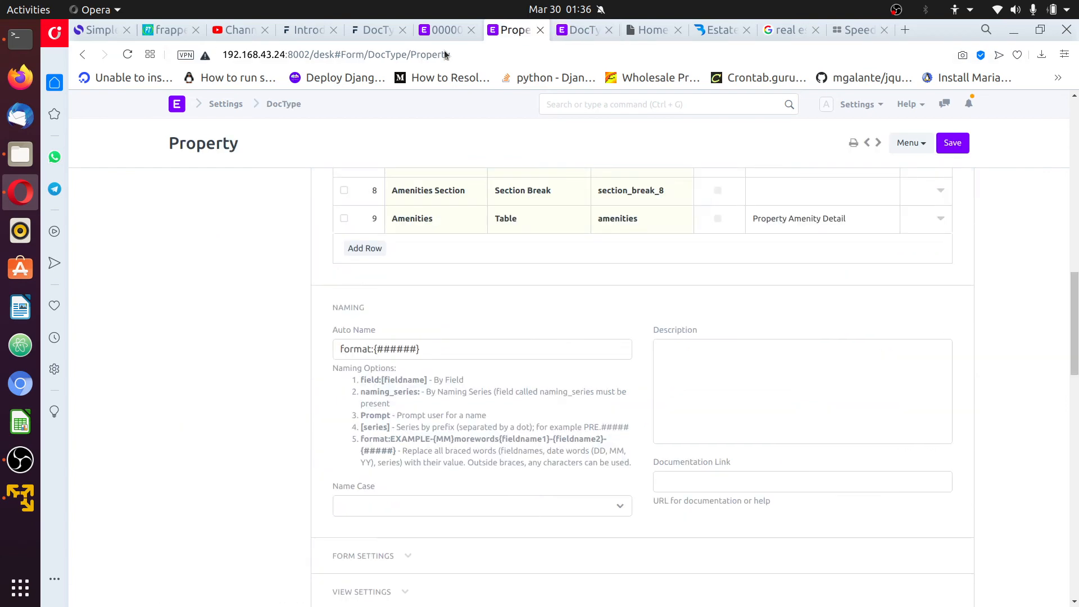
scroll(573, 275, "up", 5)
scroll(517, 417, "down", 2)
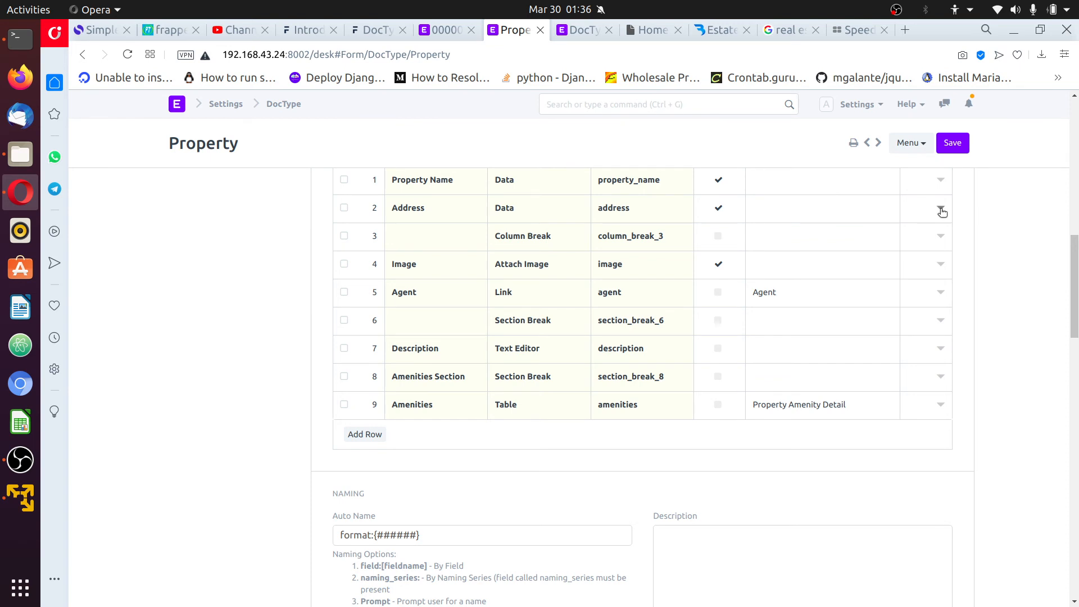
scroll(945, 209, "down", 1)
scroll(899, 281, "up", 1)
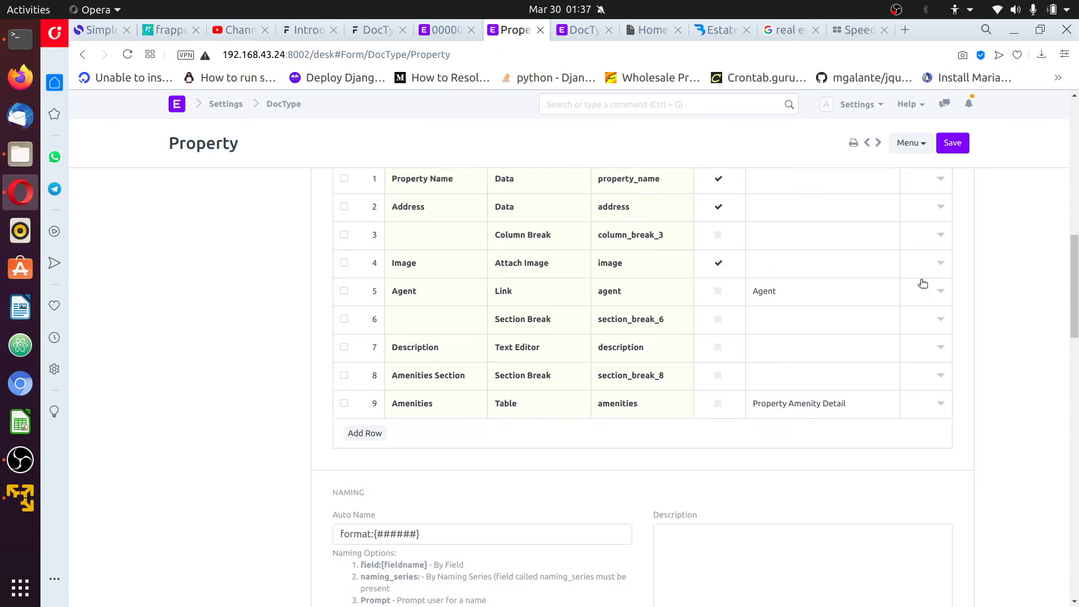
scroll(923, 283, "up", 2)
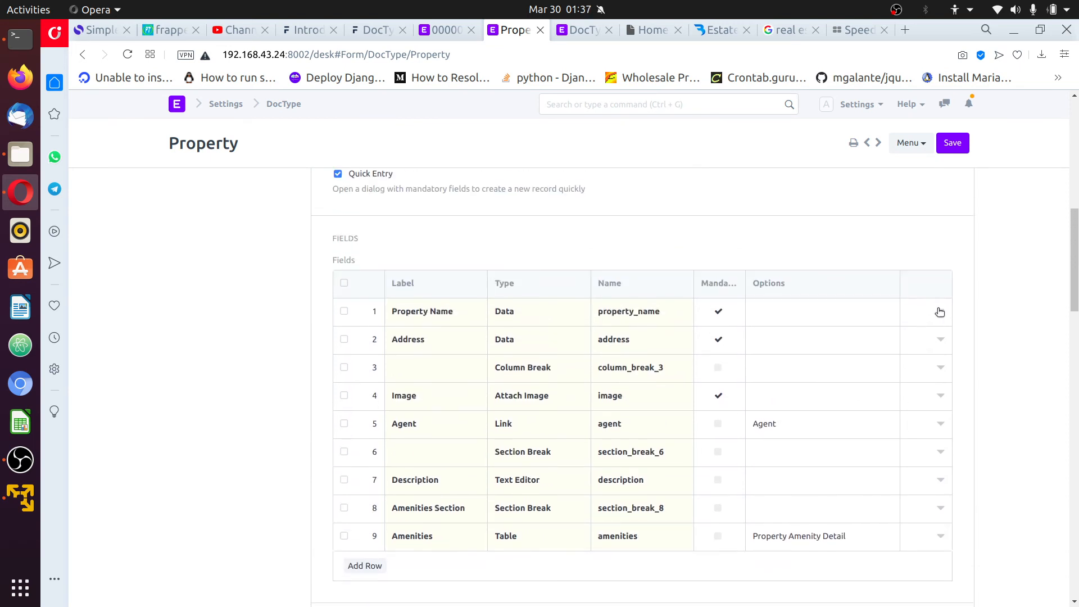
Insert a mandatory Link field below Address with 'Property Type' as its options
left_click(942, 340)
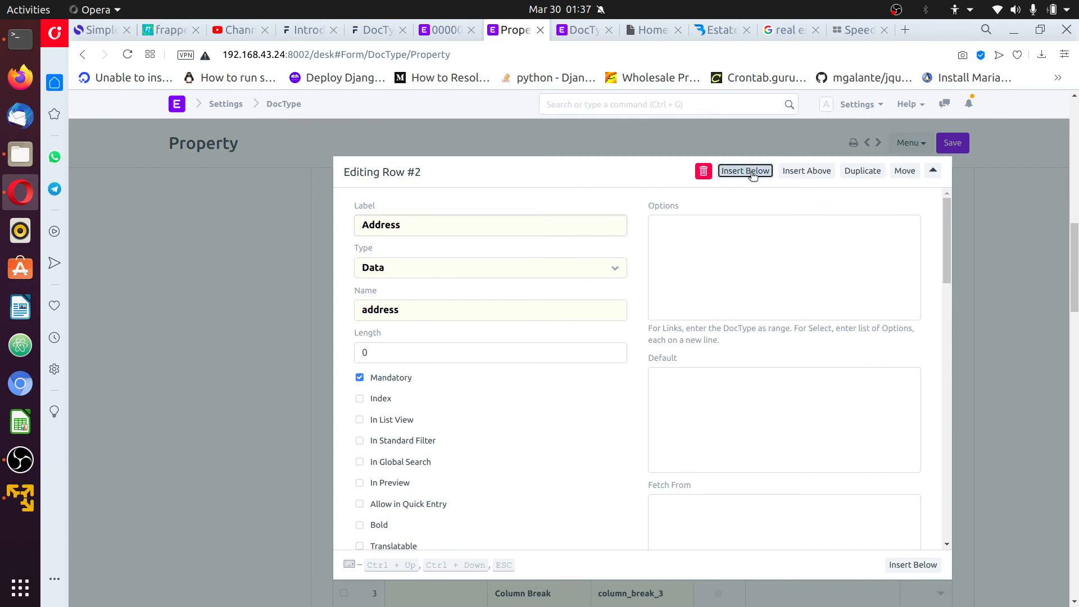
left_click(746, 171)
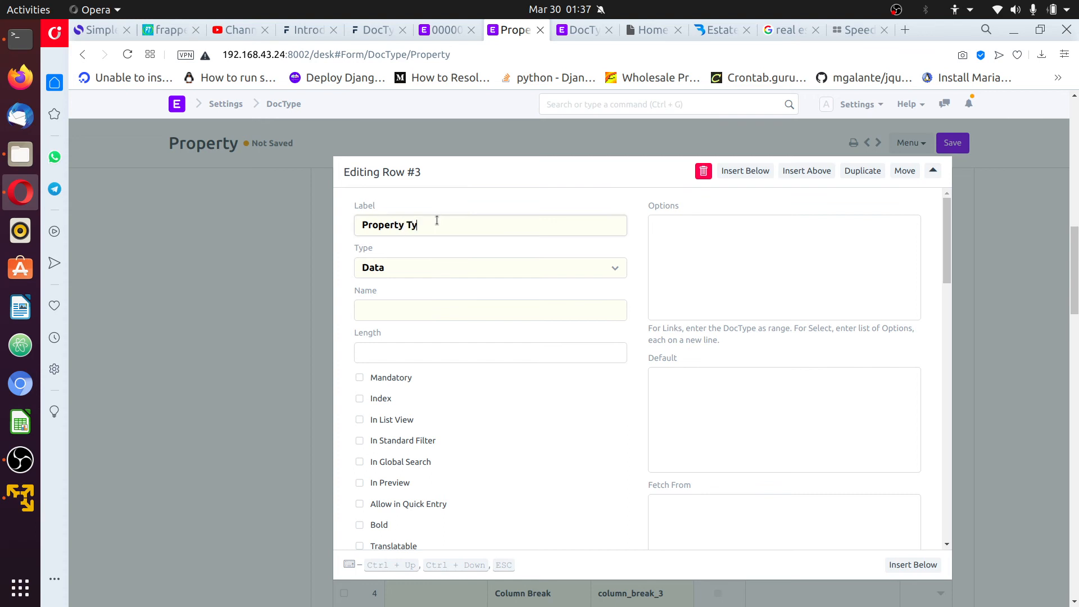
left_click(438, 266)
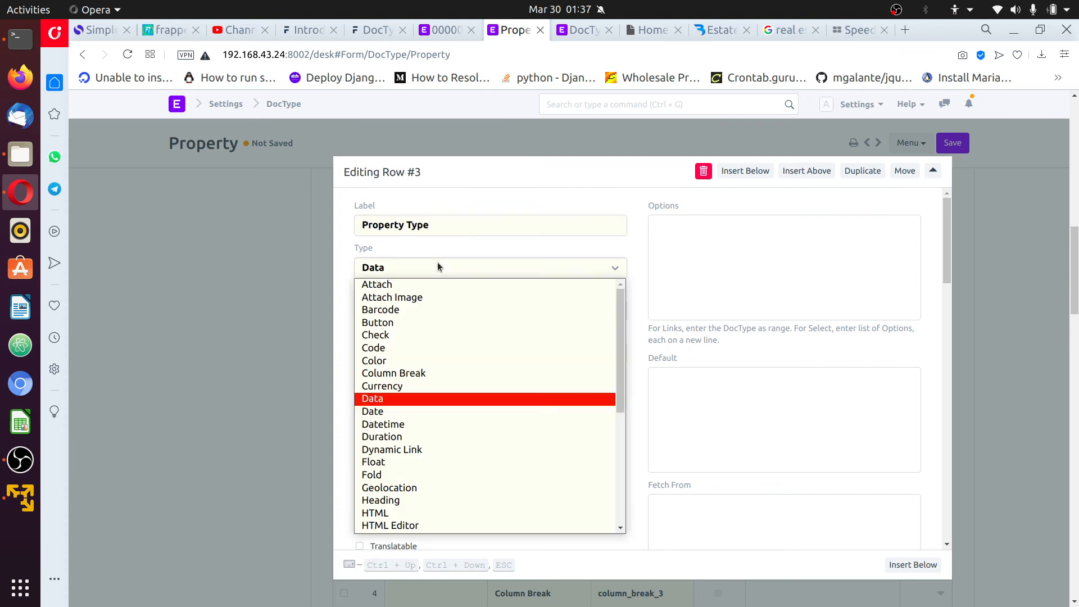
key("l")
key("Return")
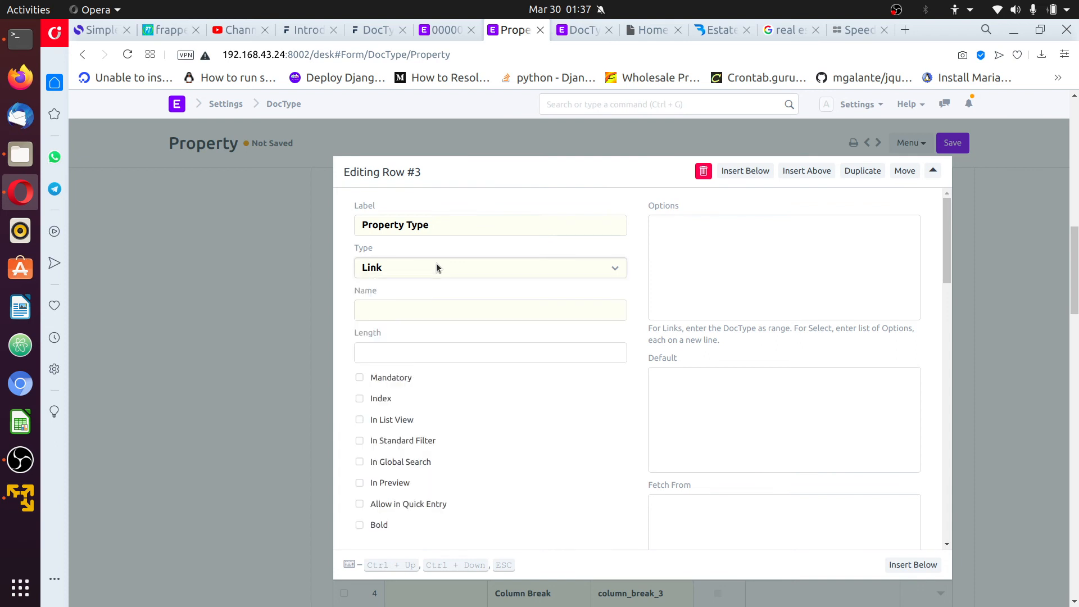
left_click(389, 379)
left_click(734, 267)
key("ctrl+a")
key("ctrl+c")
left_click(726, 248)
key("ctrl+v")
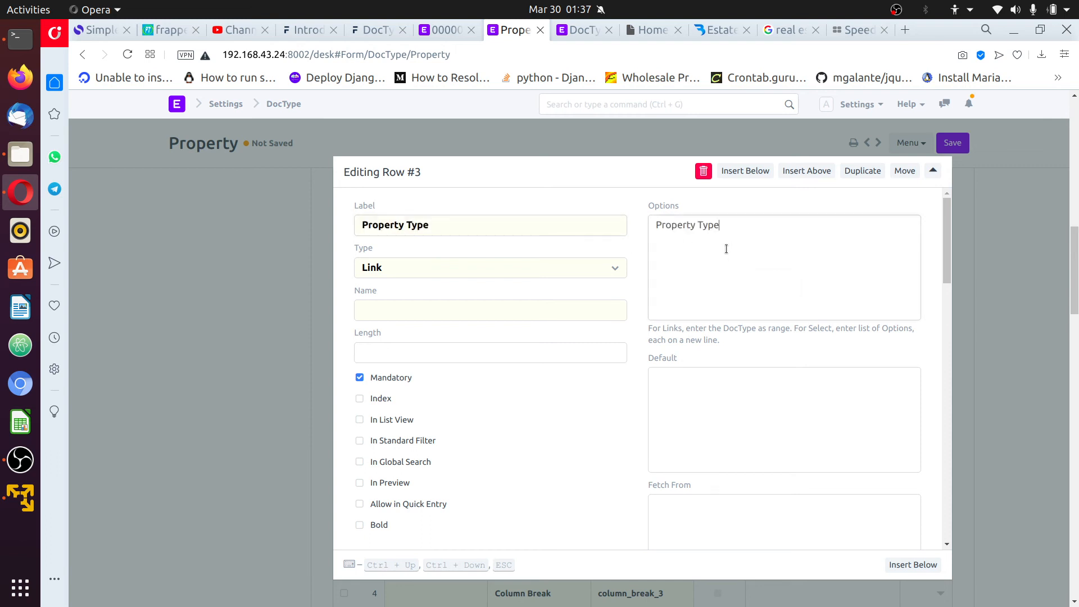
left_click(992, 254)
scroll(917, 233, "up", 3)
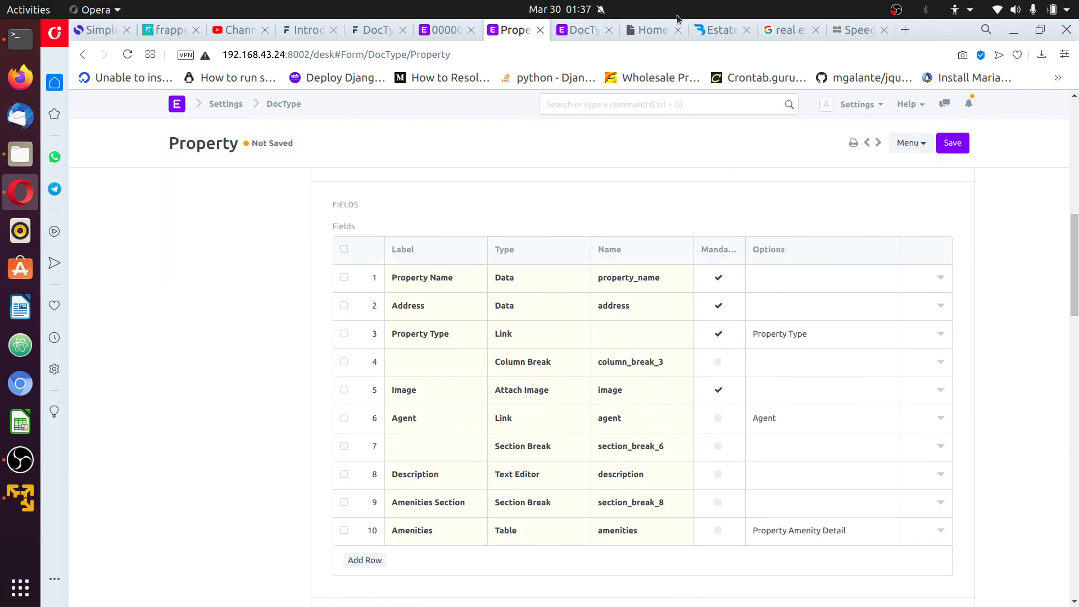
left_click(717, 30)
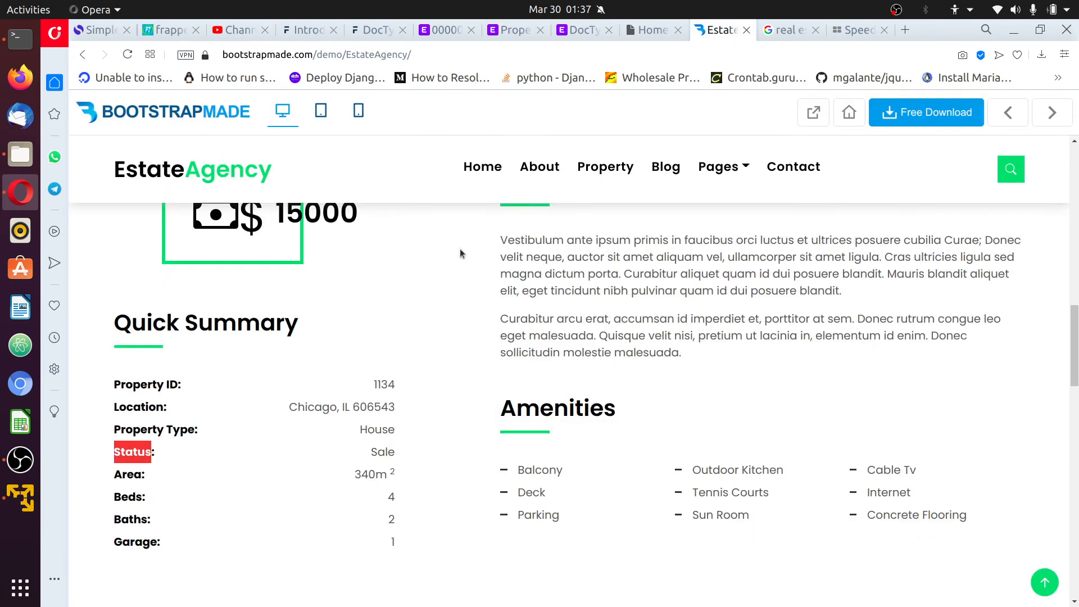
Copy the word 'Status' from the EstateAgency property summary
right_click(132, 452)
left_click(187, 350)
right_click(133, 452)
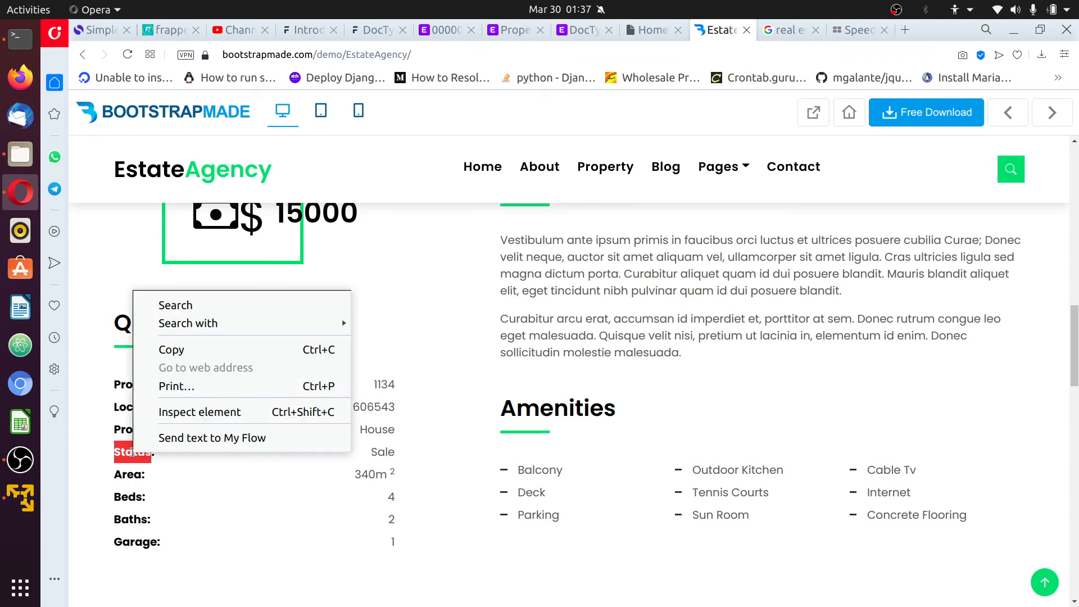
left_click(192, 351)
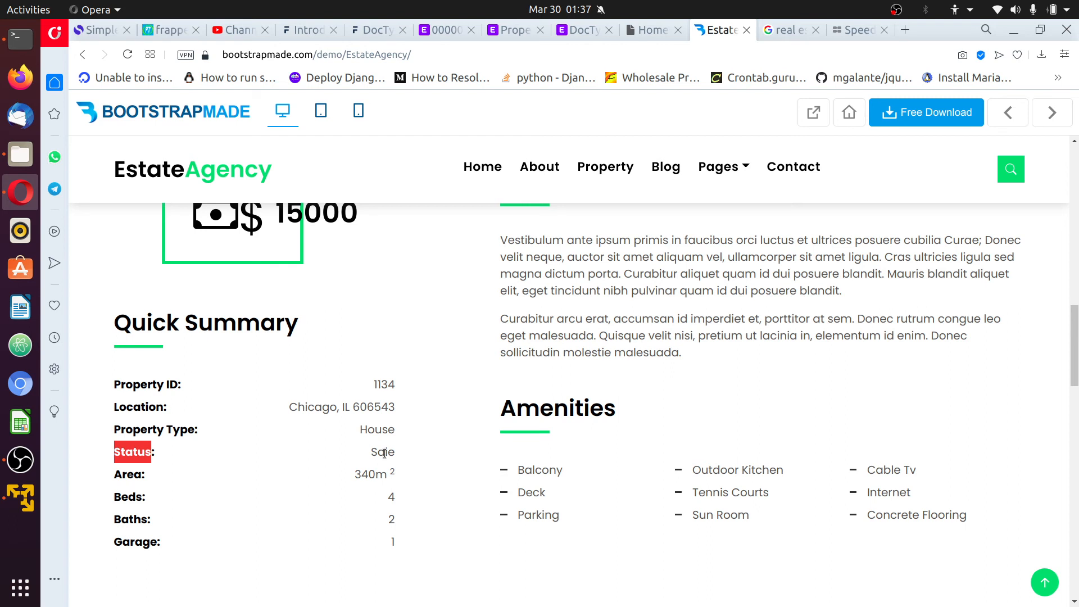
left_click(514, 28)
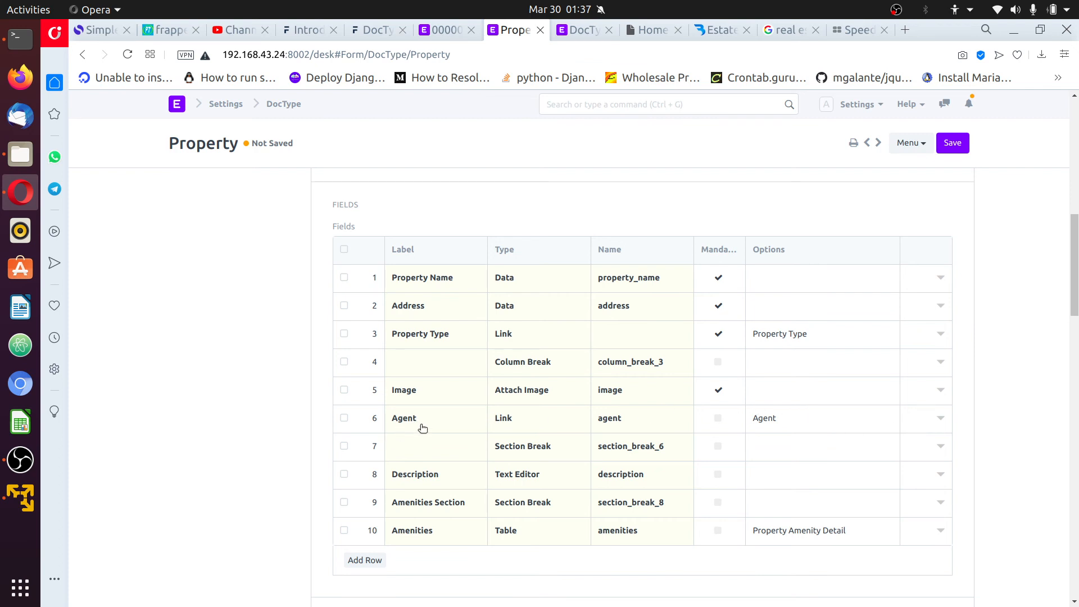
Insert a new field labelled Status below row 6 and make it a Select field
left_click(942, 417)
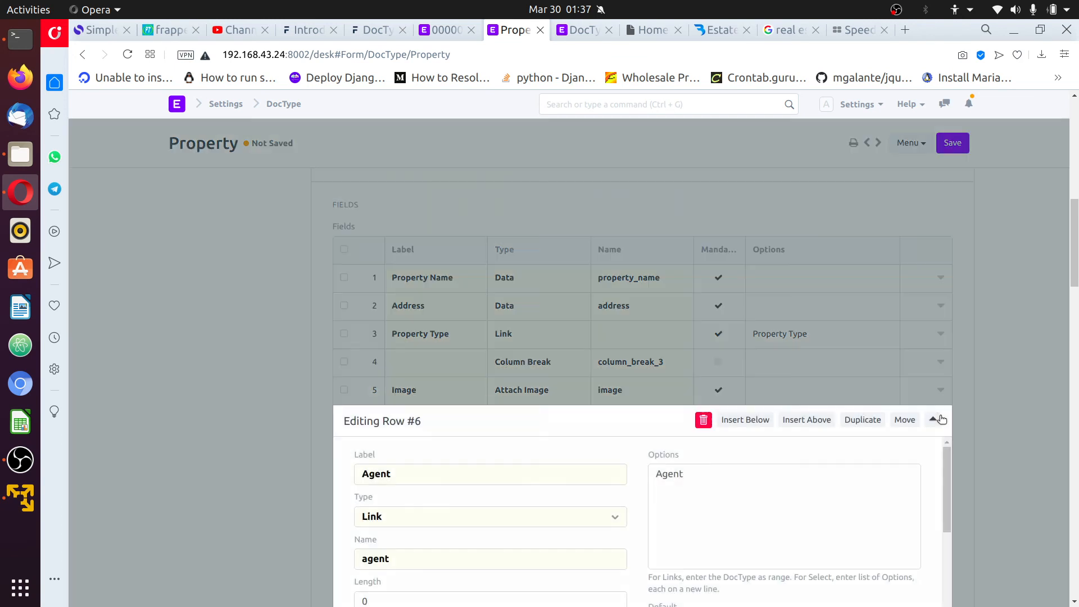
scroll(544, 385, "down", 4)
scroll(542, 381, "up", 4)
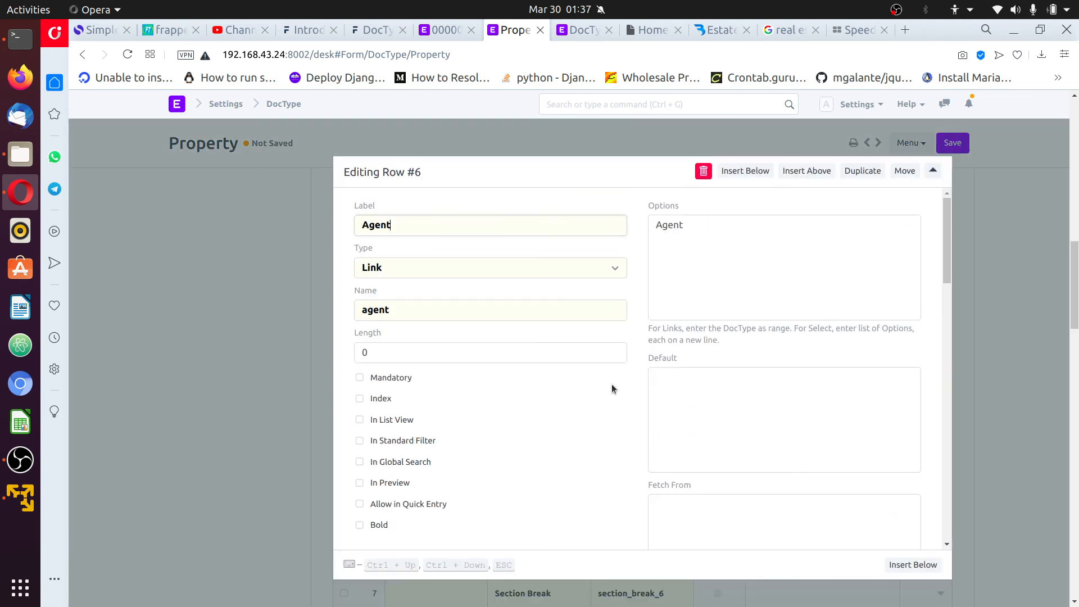
scroll(611, 383, "down", 3)
scroll(731, 191, "up", 1)
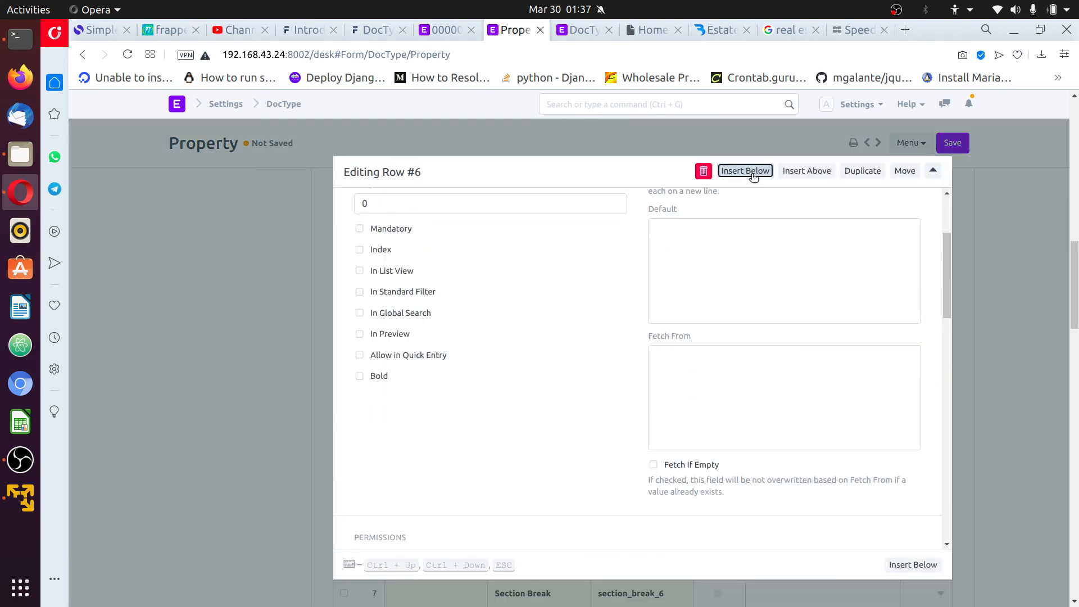
left_click(753, 176)
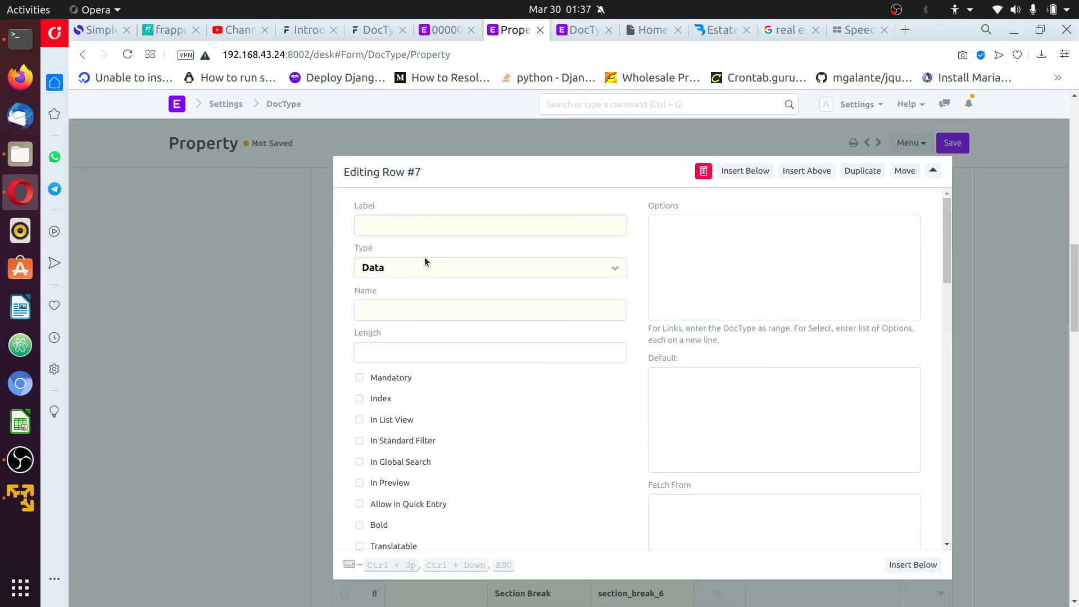
type("Status")
left_click(557, 274)
scroll(544, 404, "down", 5)
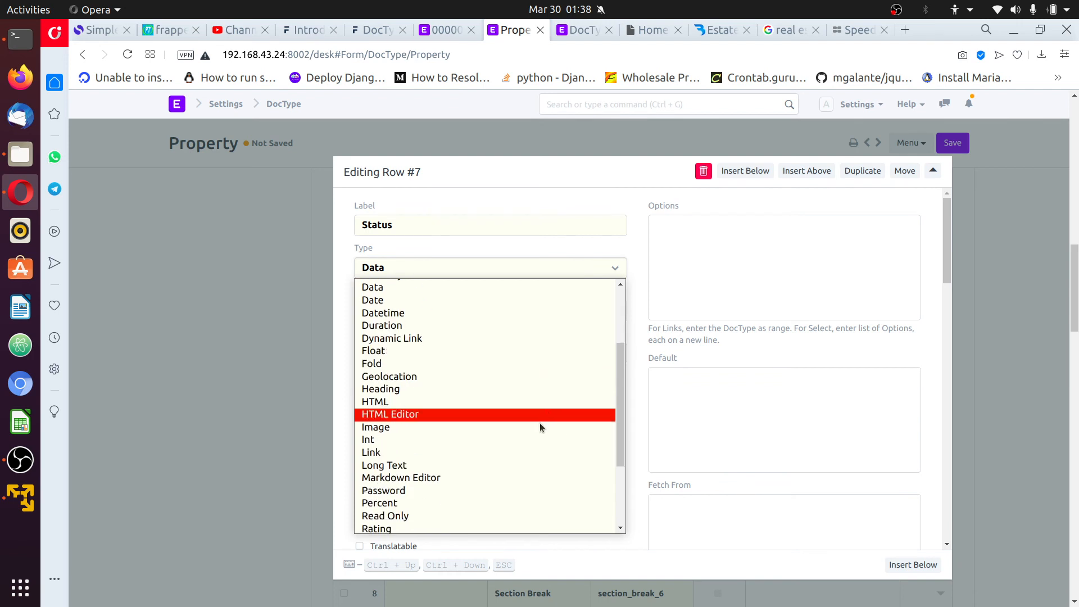
scroll(516, 448, "down", 1)
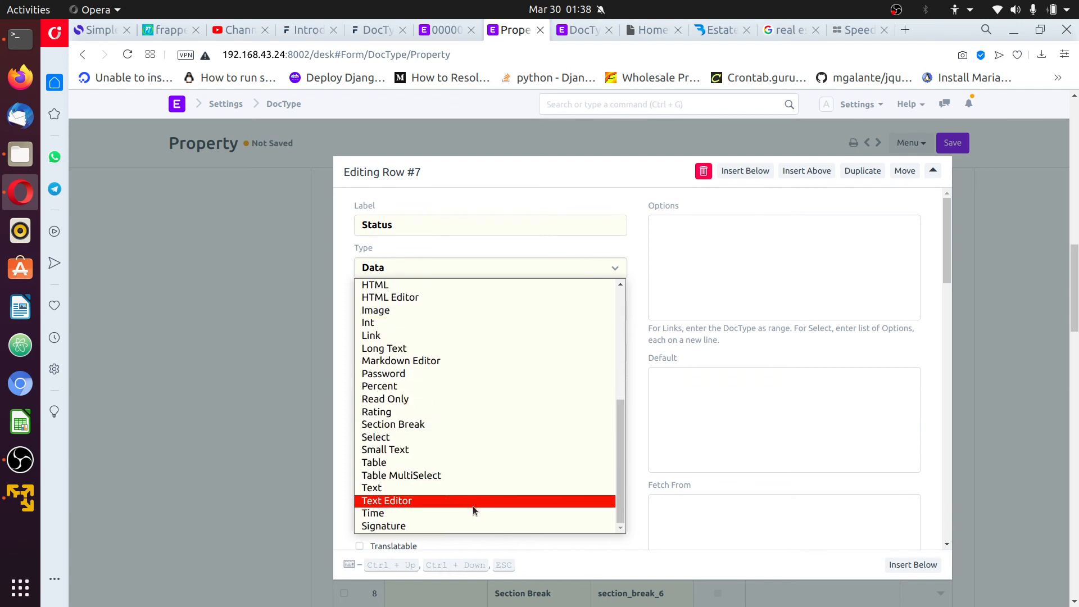
left_click(499, 436)
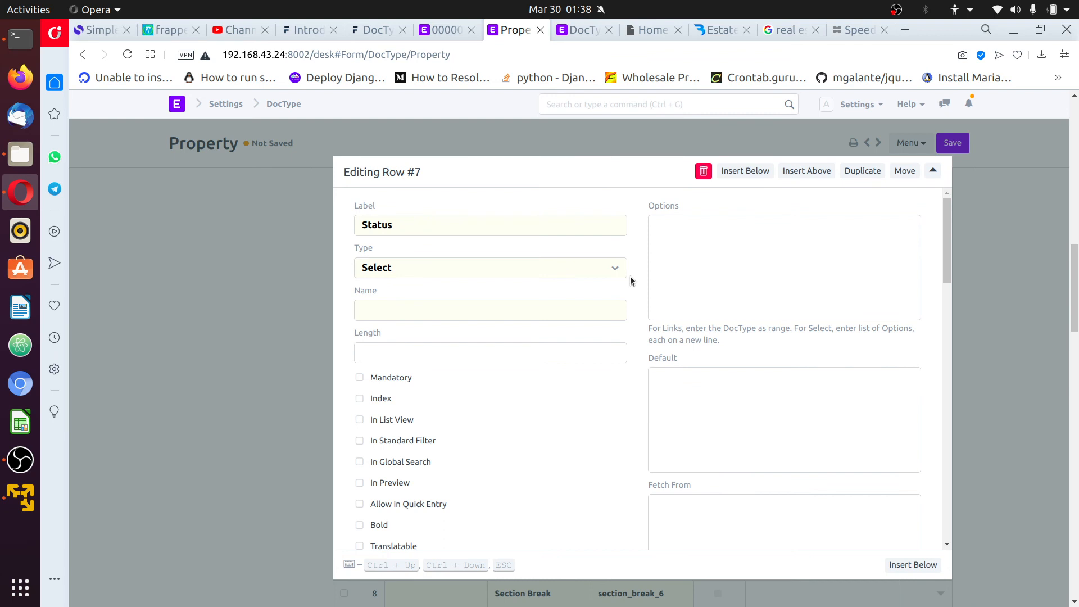
Give Status the options Sale, Rent and Lease, mark it mandatory, and save the DocType
left_click(709, 227)
type("ale")
key("Return")
type("Rent L")
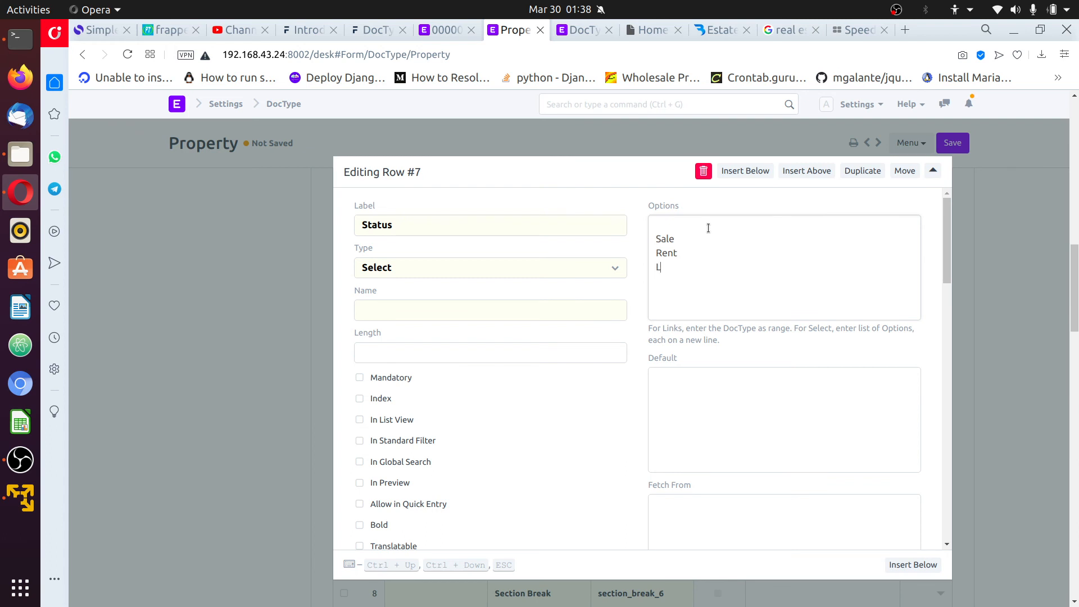
type("ease")
left_click(667, 222)
left_click(366, 382)
scroll(577, 442, "down", 5)
scroll(636, 424, "up", 10)
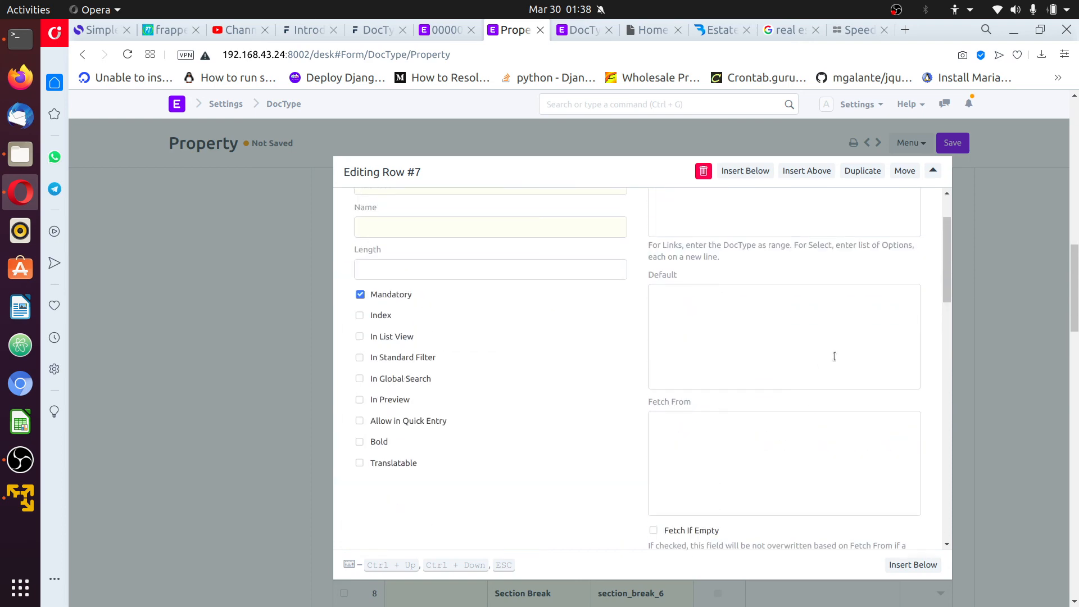
left_click(963, 143)
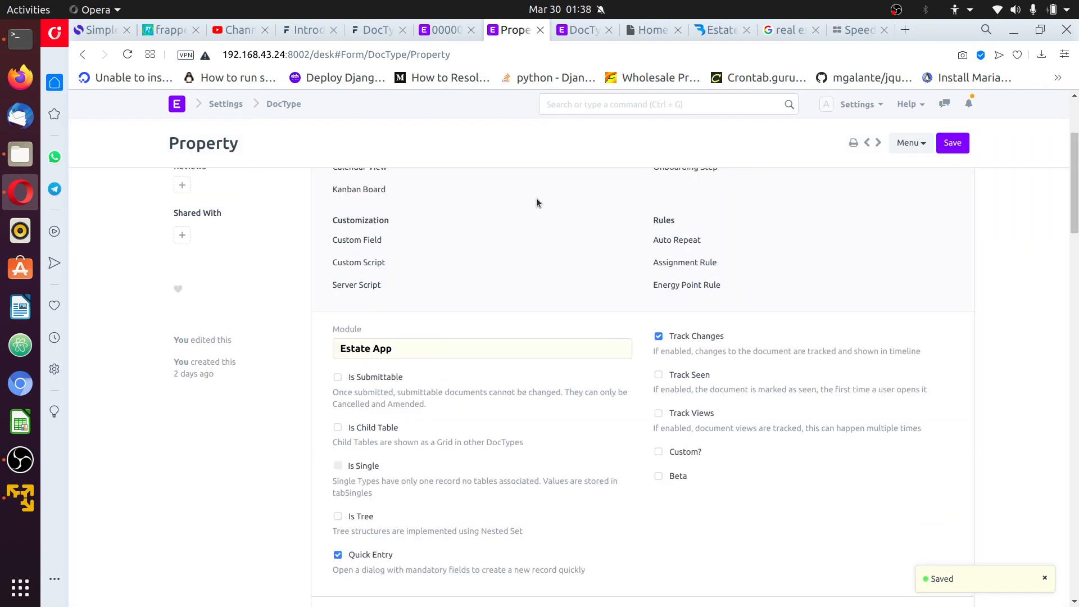
left_click(436, 33)
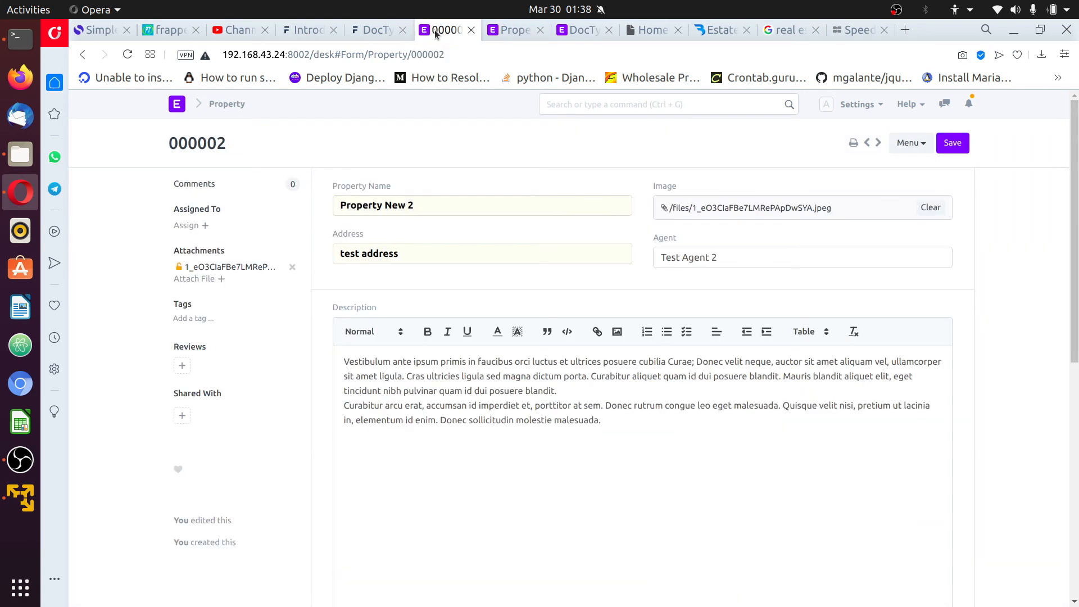
Reload record 000002 so the new Property Type and Status fields appear
left_click(857, 104)
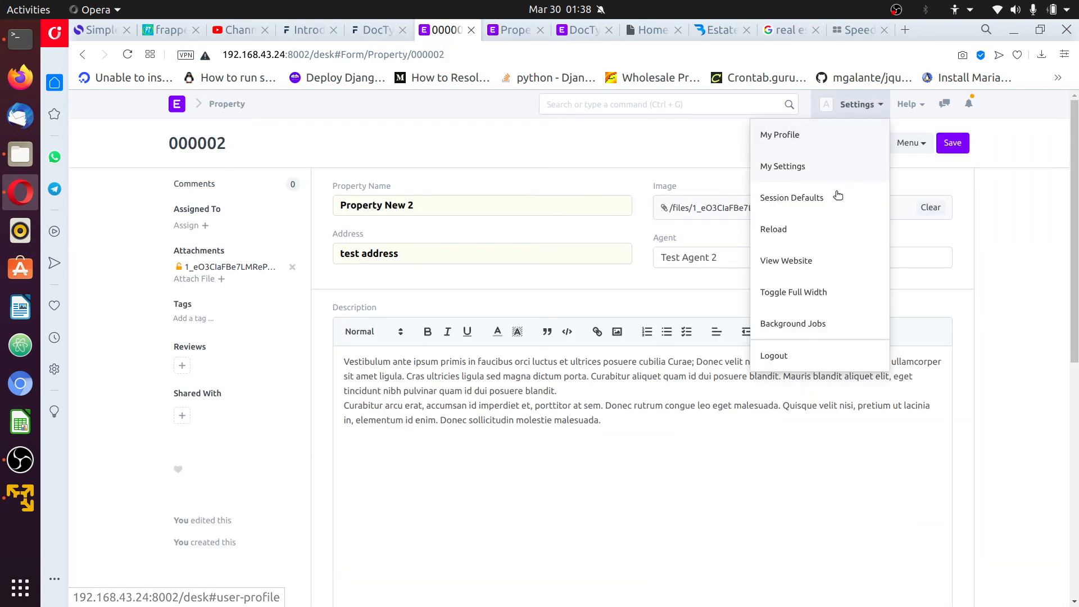
left_click(812, 231)
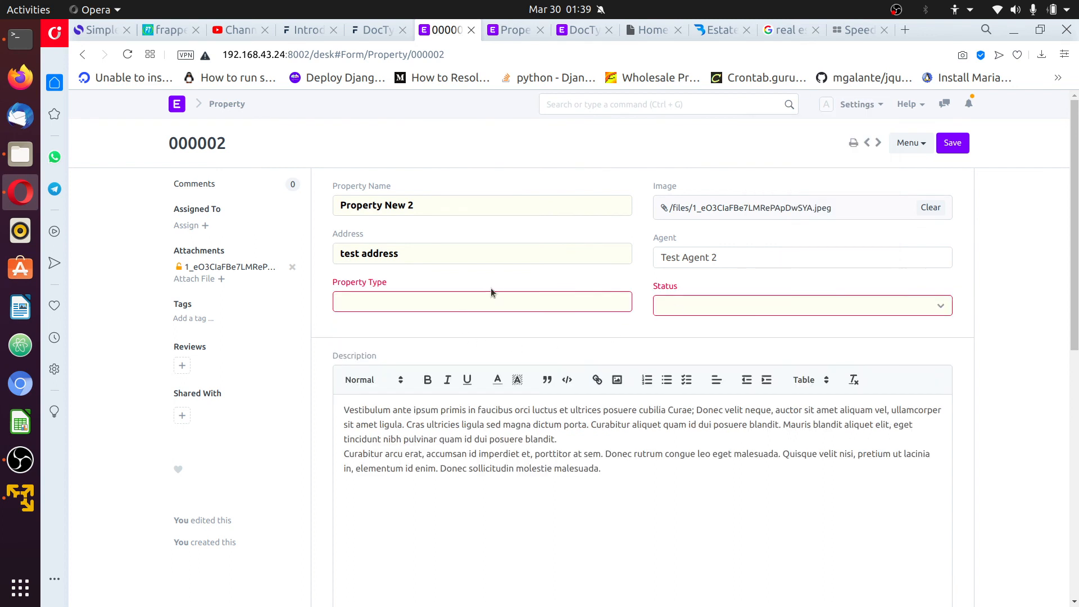
left_click(575, 29)
left_click(514, 30)
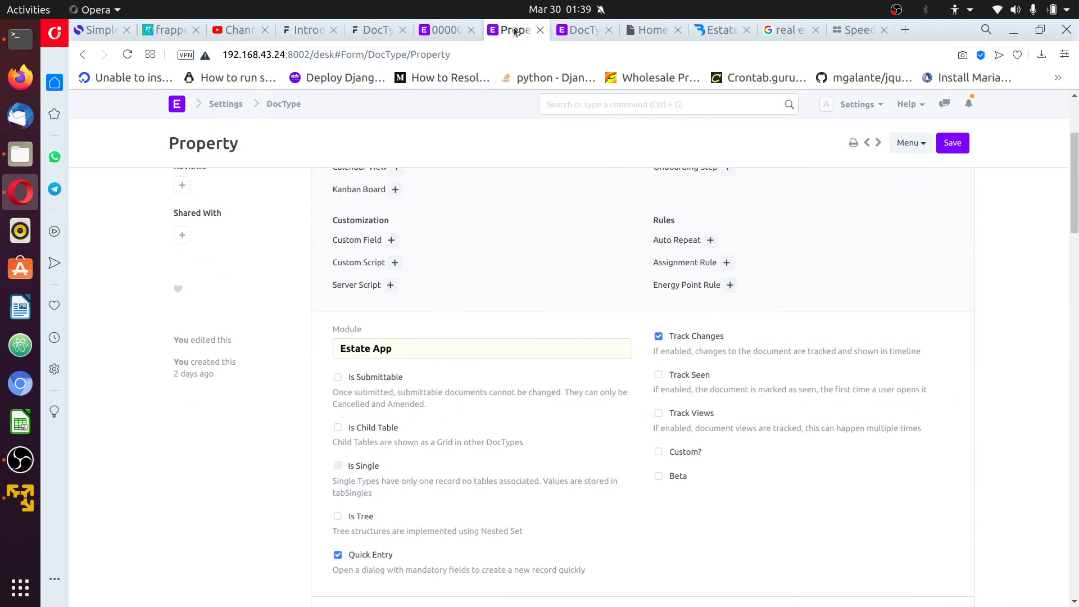
Try saving record 000002 and look at the choices in its Status dropdown
scroll(479, 364, "down", 5)
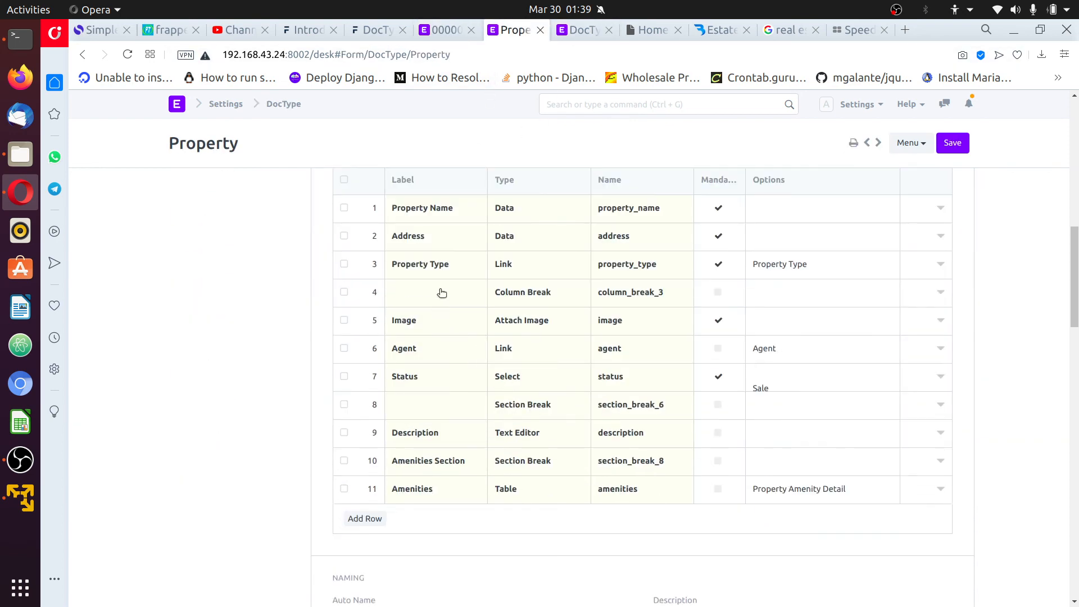
scroll(437, 289, "up", 1)
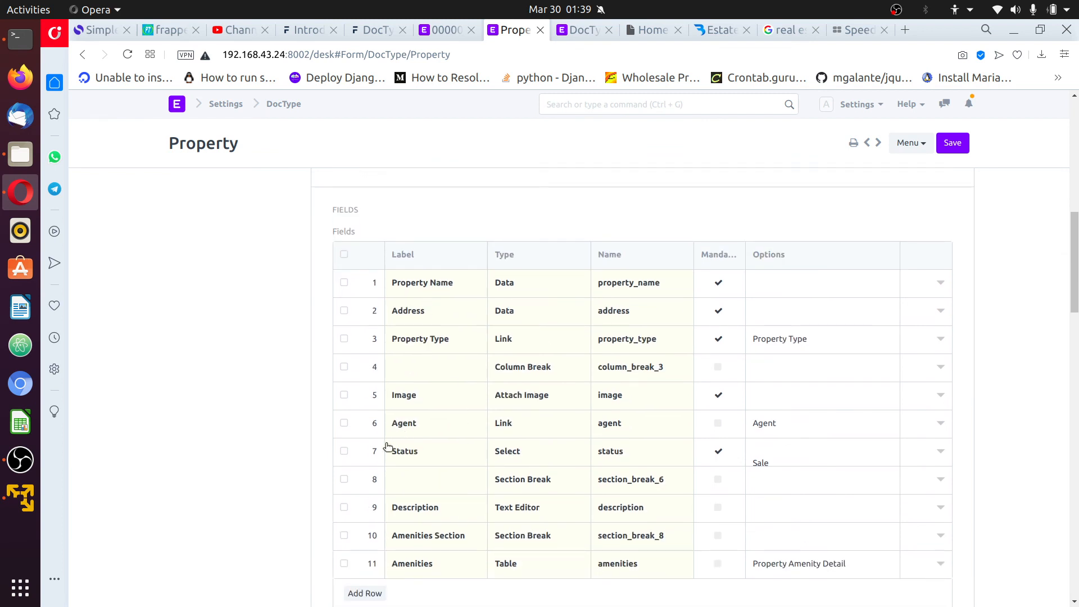
left_click(443, 36)
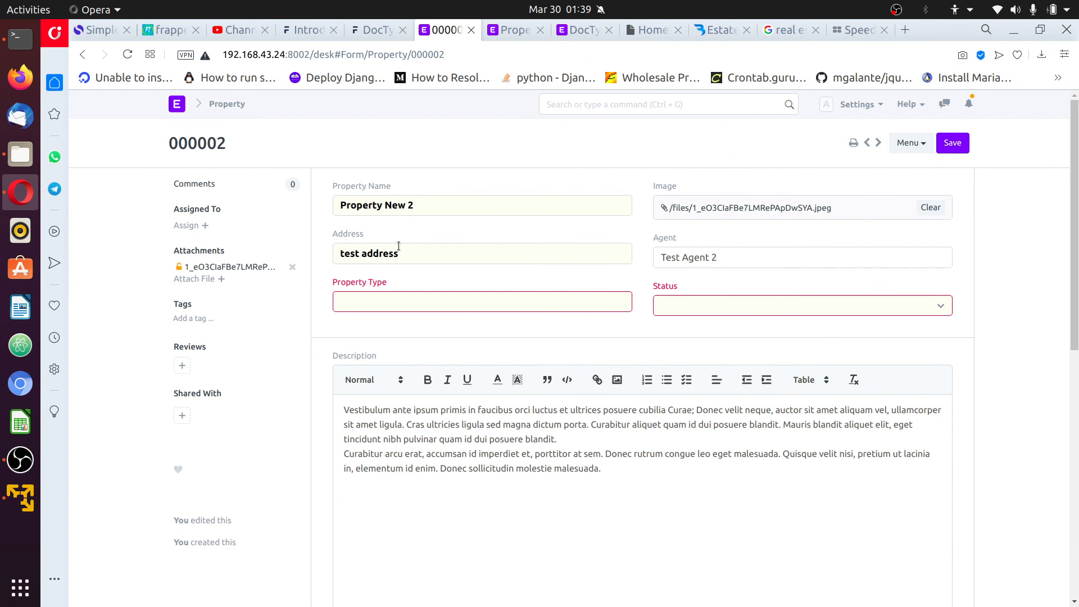
left_click(953, 144)
left_click(494, 302)
left_click(809, 307)
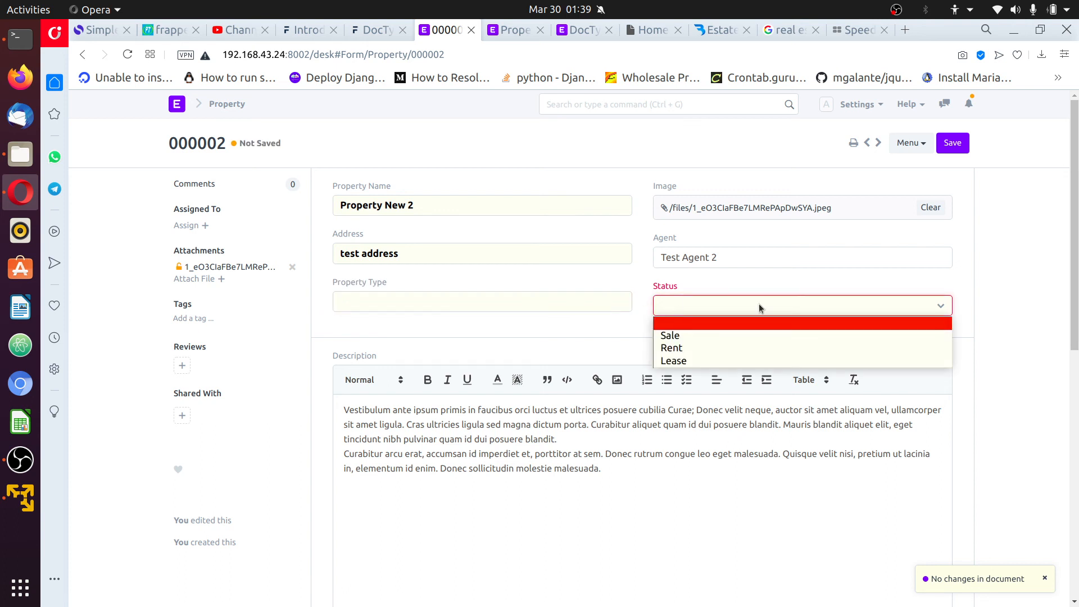
left_click(1052, 297)
left_click(822, 308)
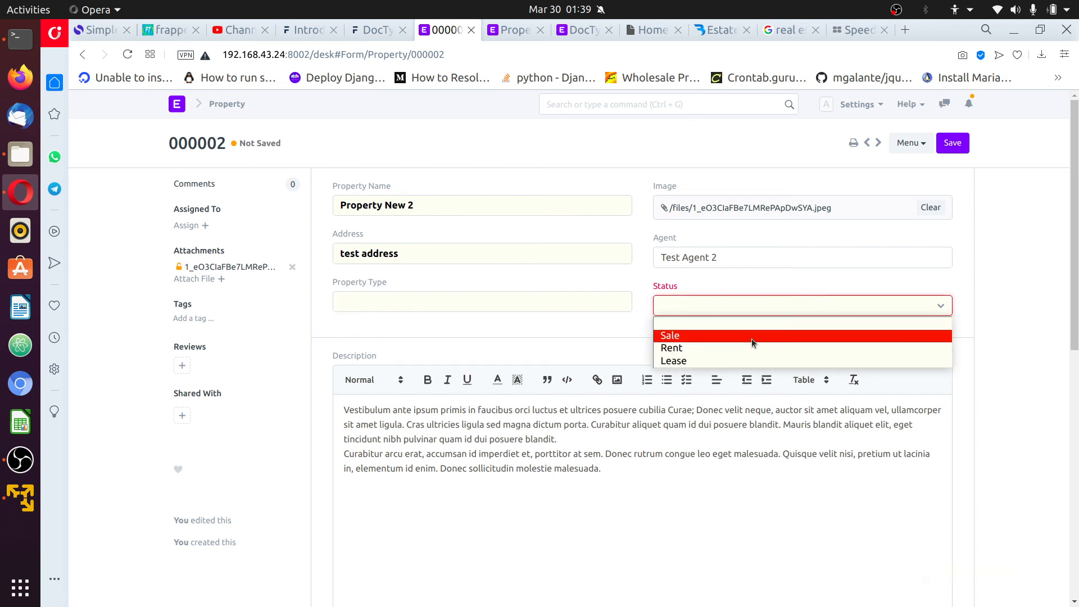
left_click(502, 29)
Recheck the Status field's settings in the Property DocType, then reopen record 000002's Status choices
left_click(501, 29)
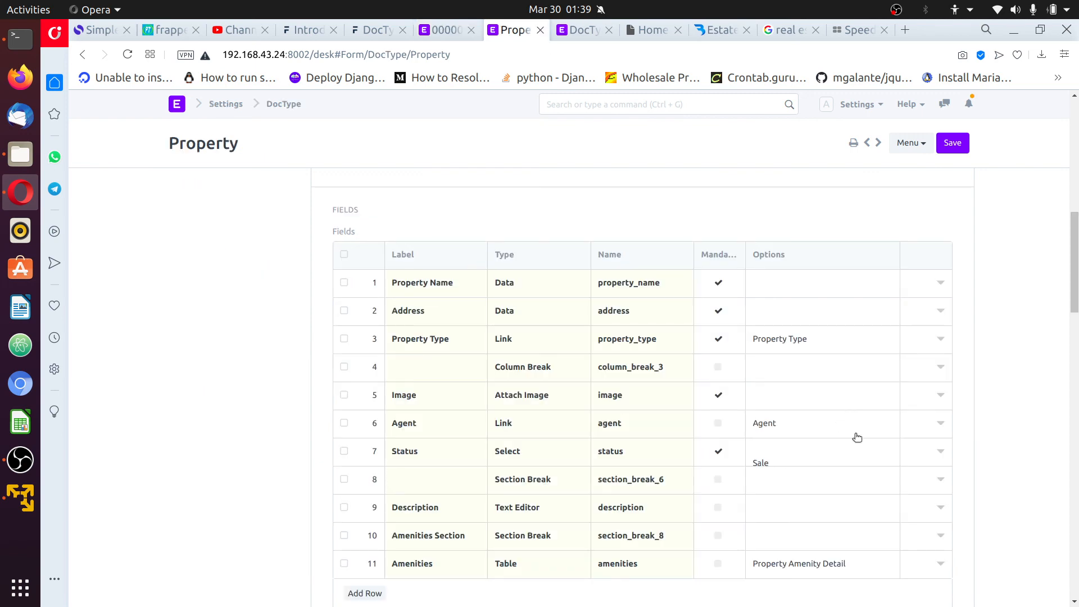
scroll(889, 427, "down", 2)
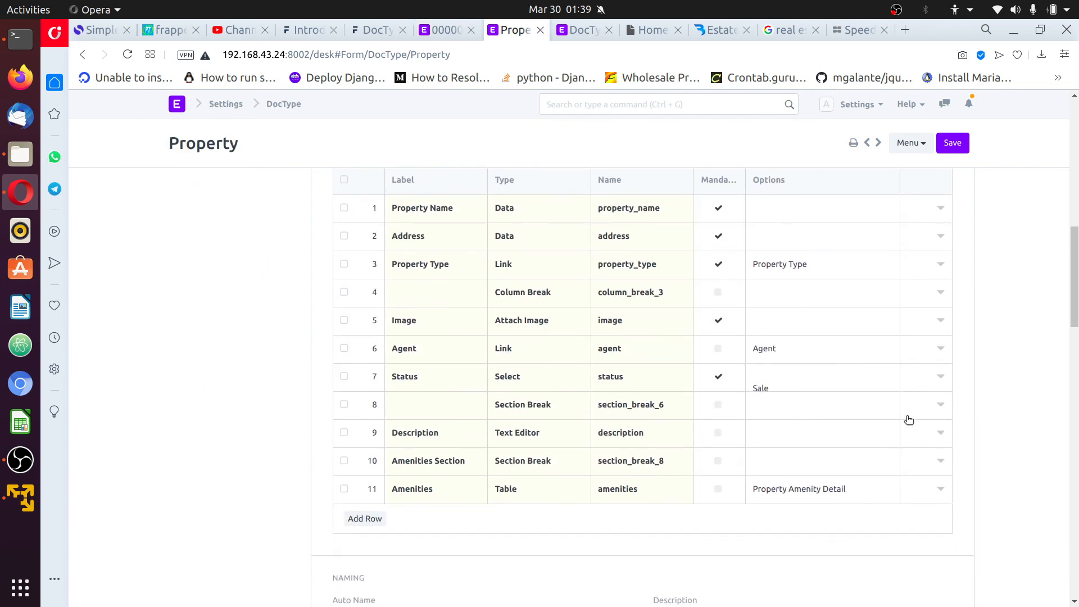
left_click(940, 377)
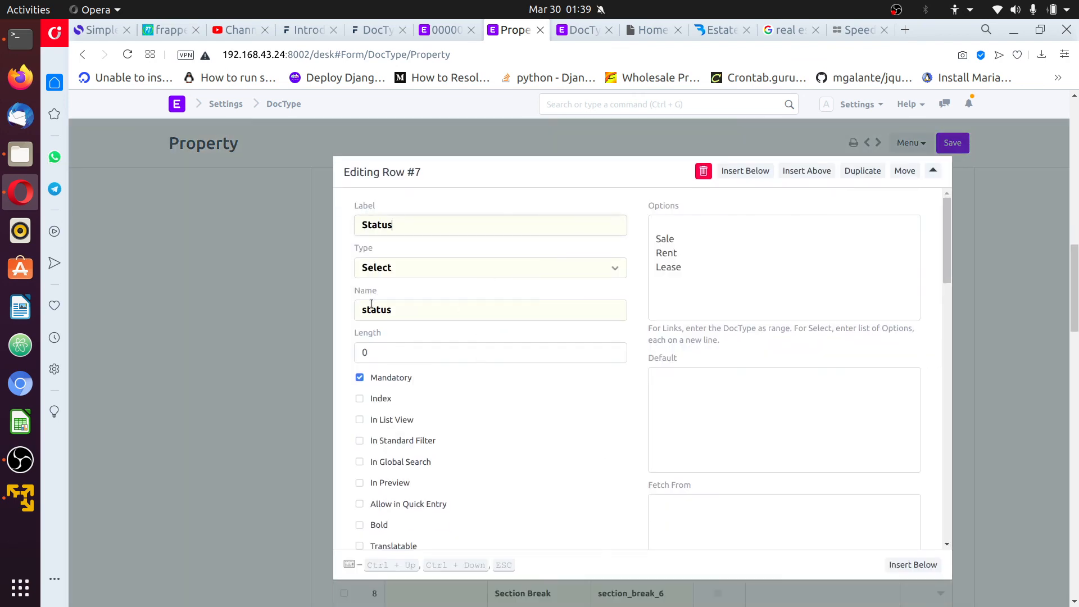
left_click(324, 273)
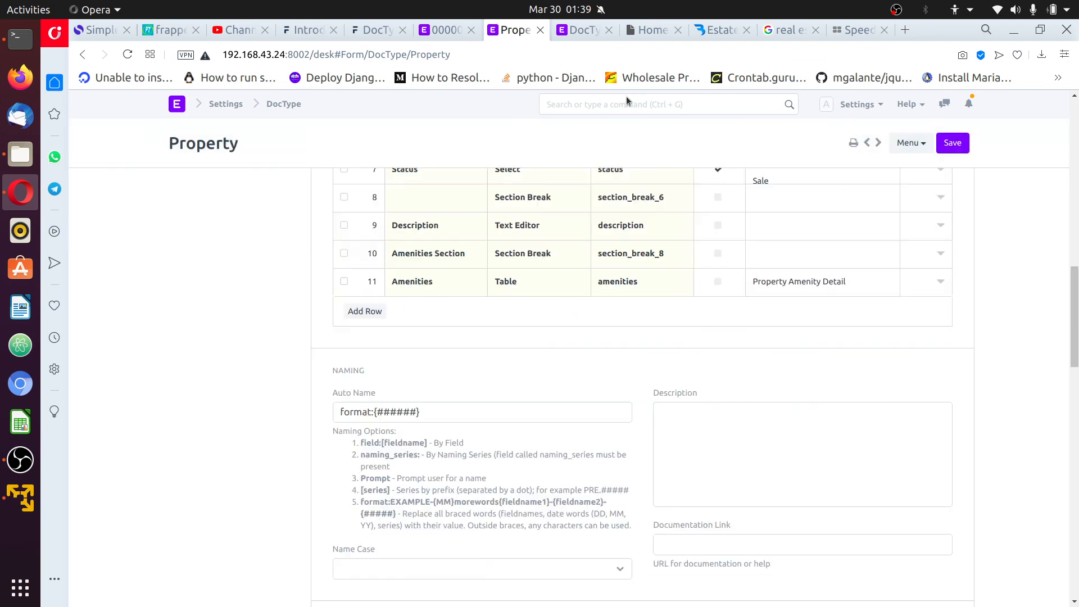
left_click(582, 35)
left_click(447, 30)
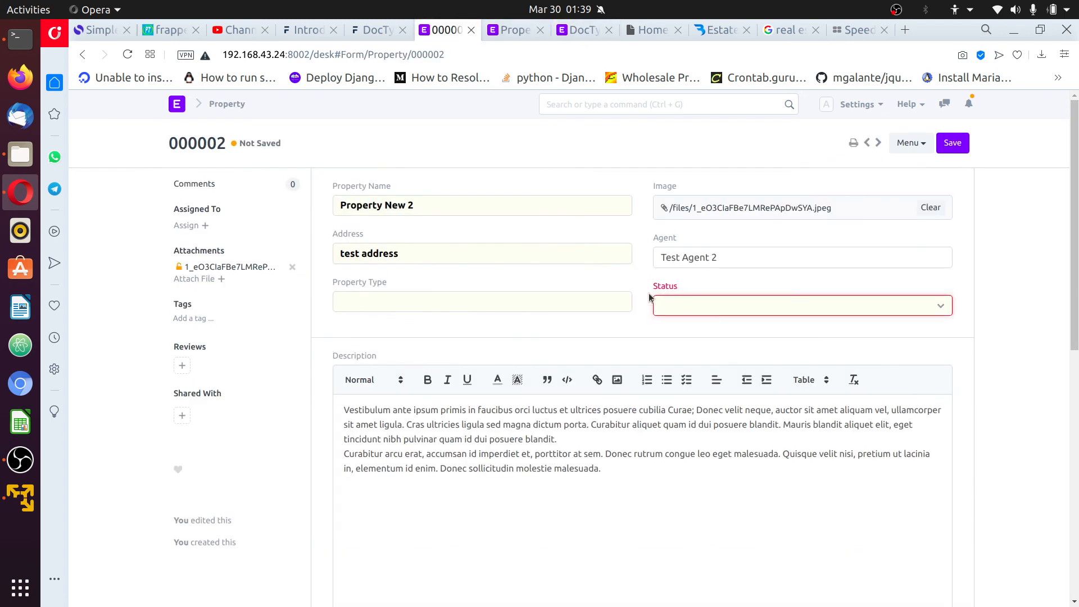
left_click(782, 305)
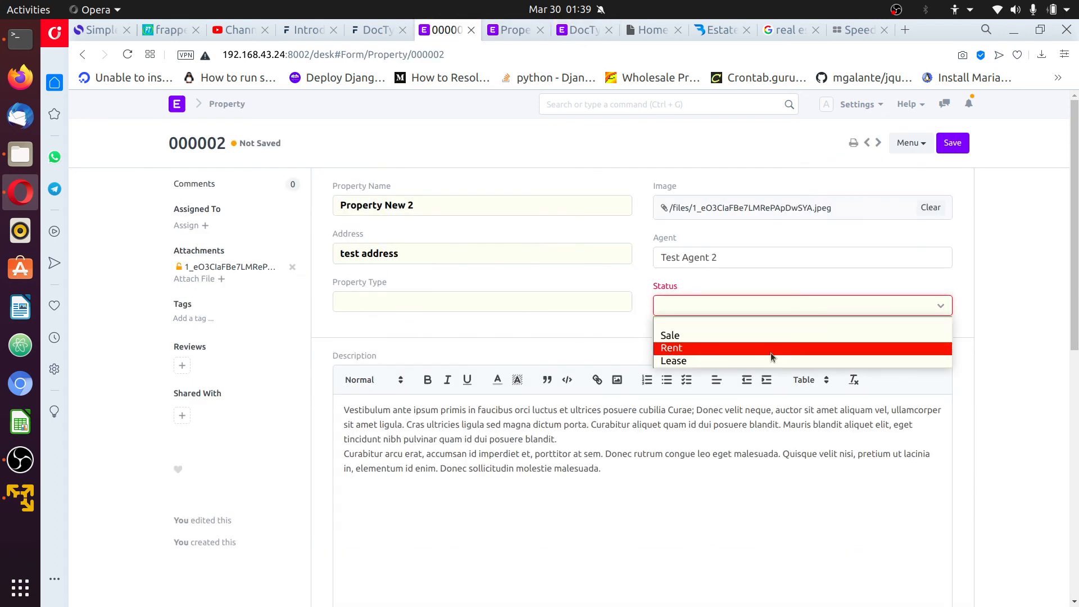
Set Status to Sale and create a new Property Type 'House' for record 000002
left_click(778, 335)
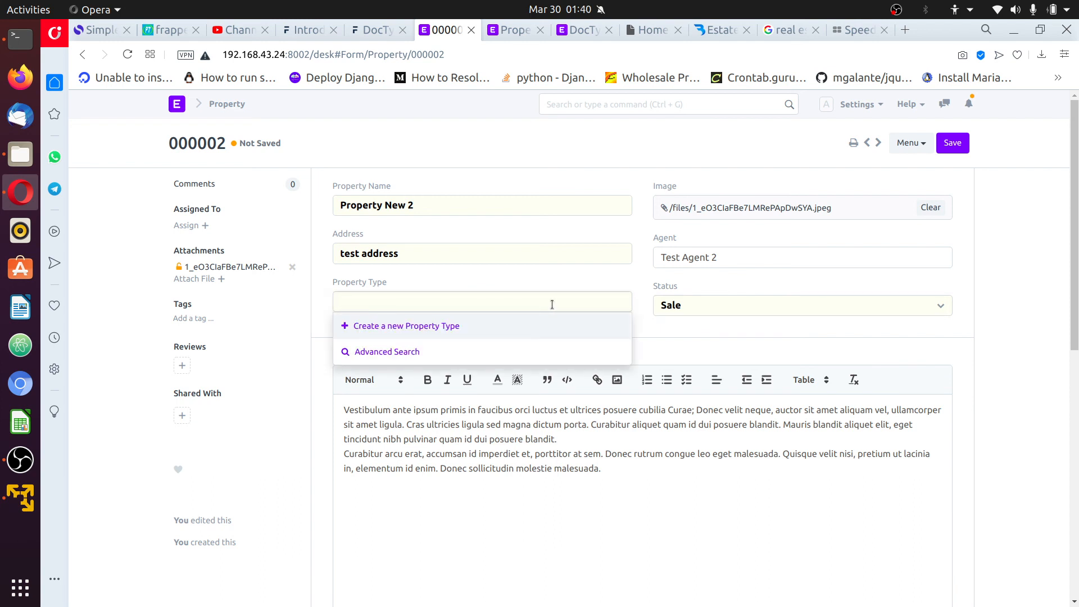
left_click(429, 328)
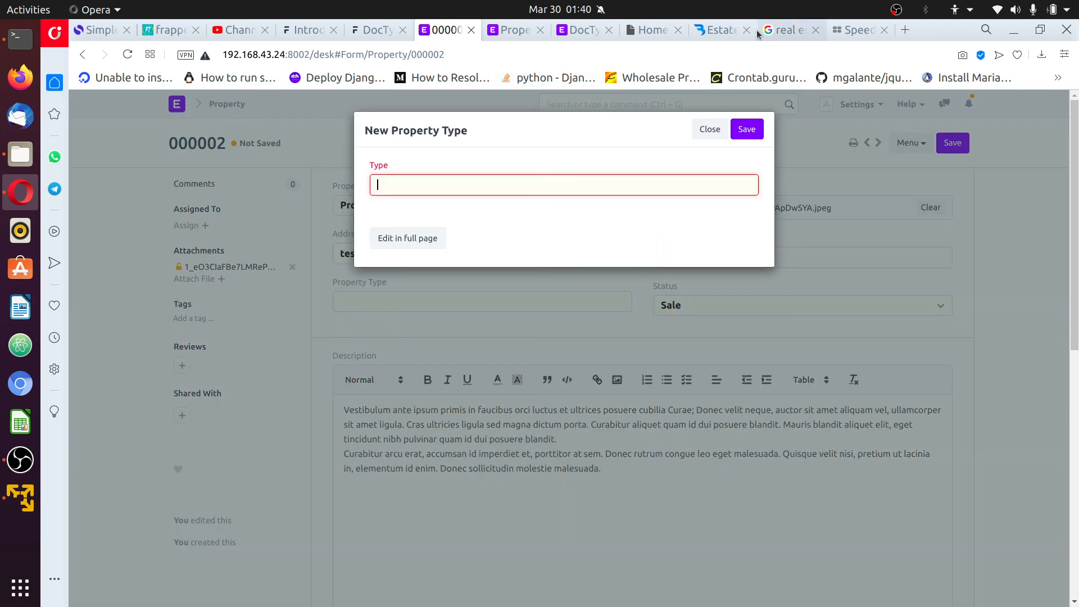
left_click(755, 30)
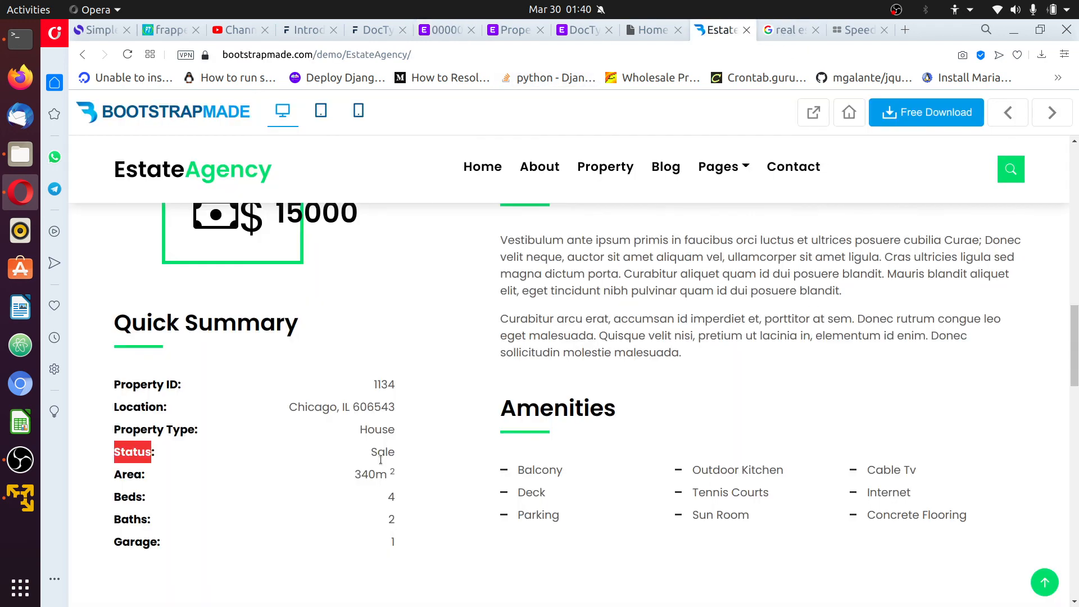
left_click(440, 31)
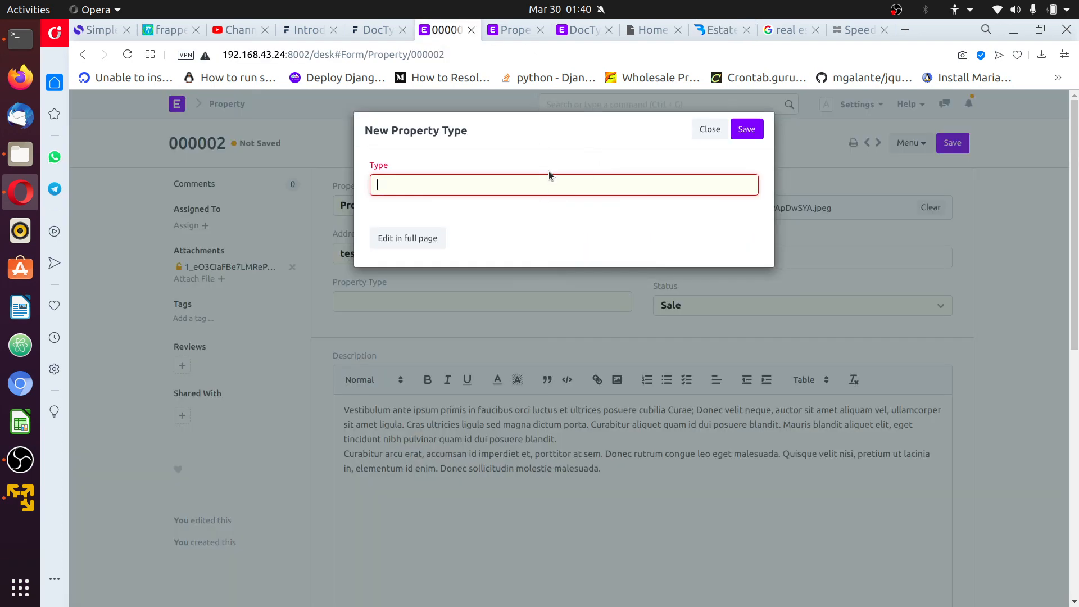
type("House")
left_click(746, 130)
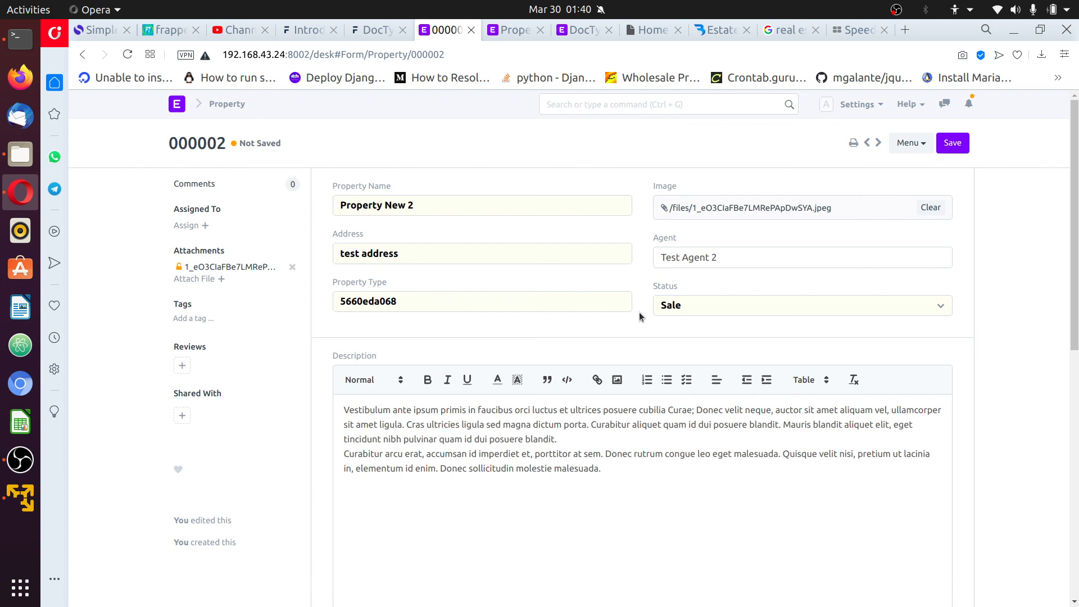
double_click(362, 304)
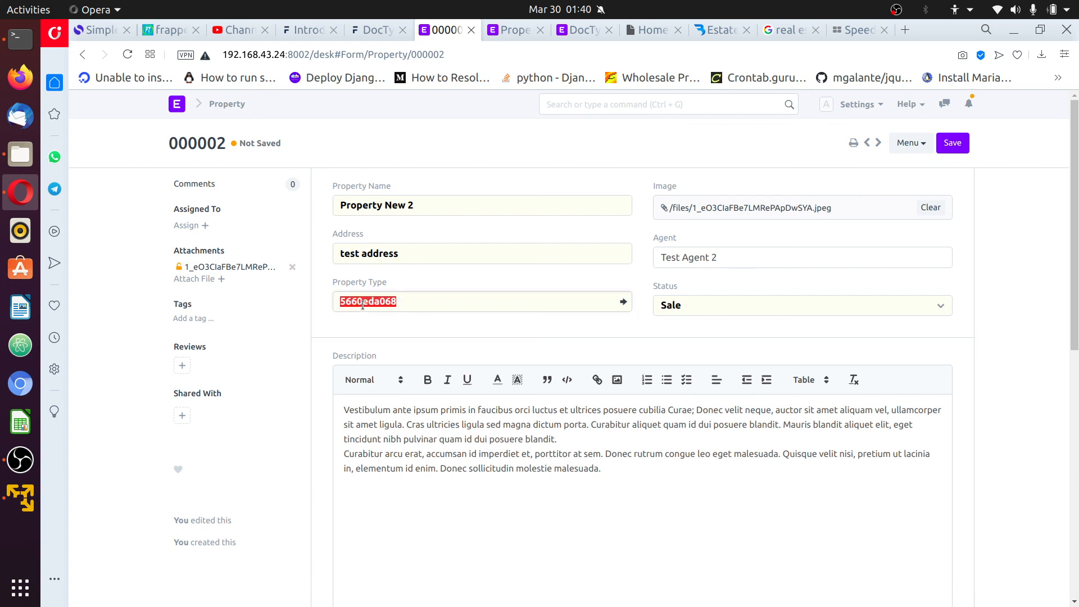
left_click(448, 277)
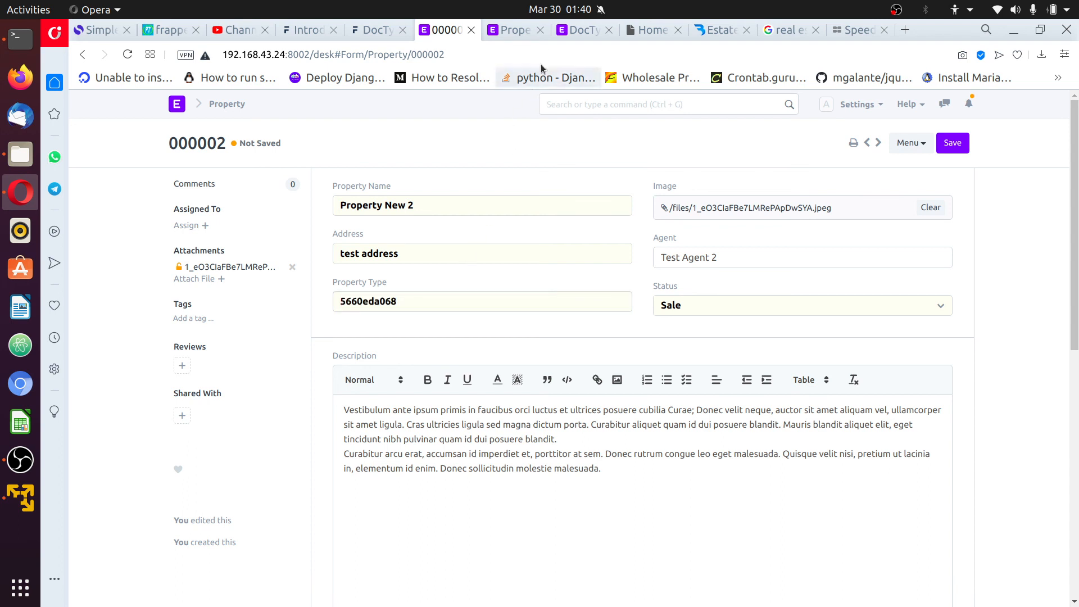
left_click(561, 29)
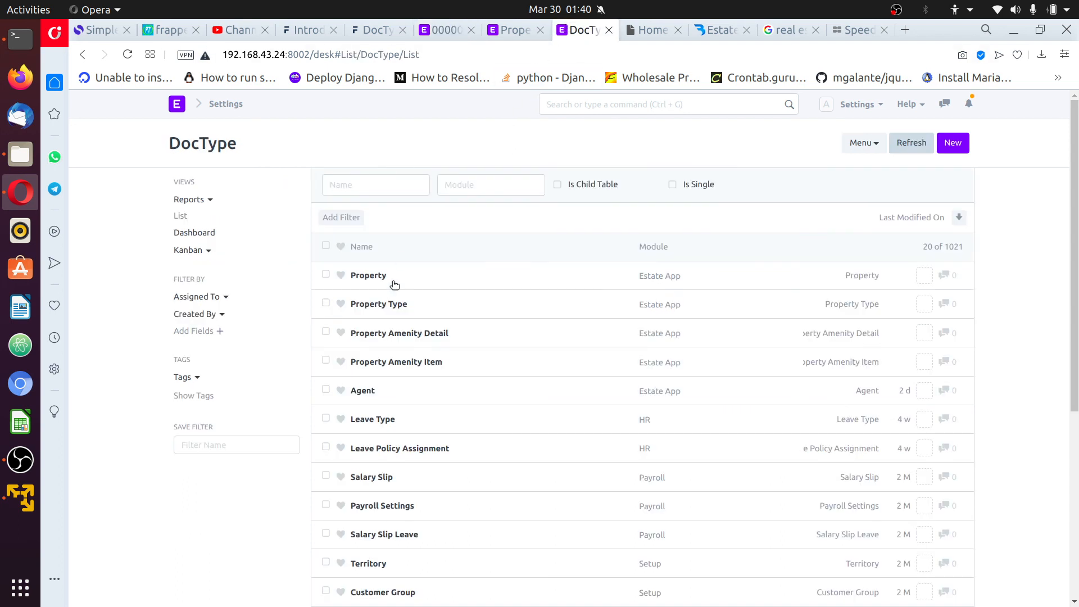
Set the Property Type DocType's Auto Name to field:type and save it
left_click(392, 306)
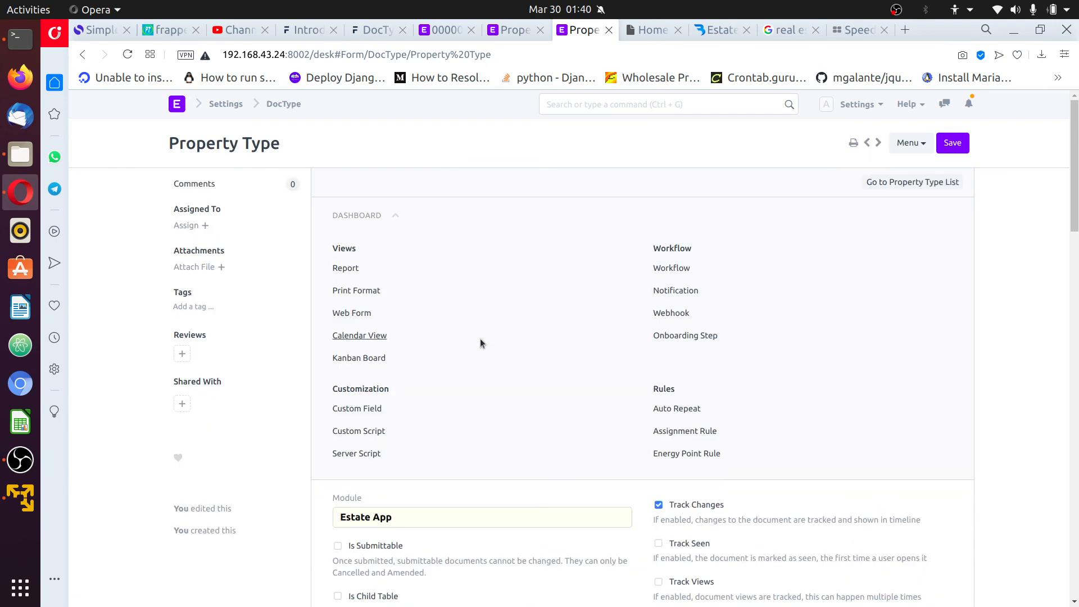
scroll(565, 392, "down", 3)
scroll(564, 387, "down", 10)
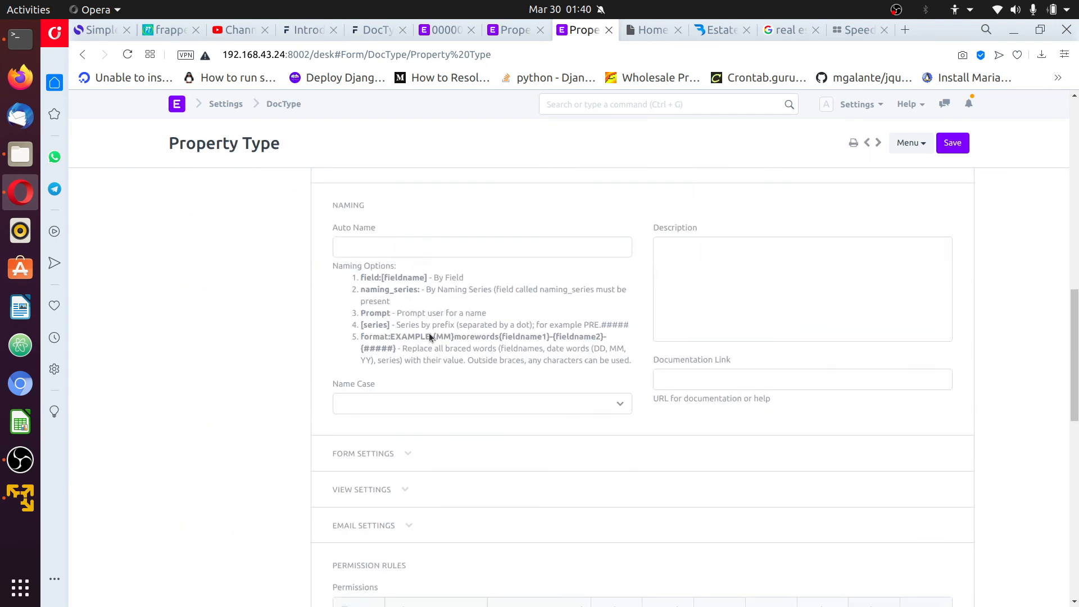
left_click(438, 251)
type("field:na")
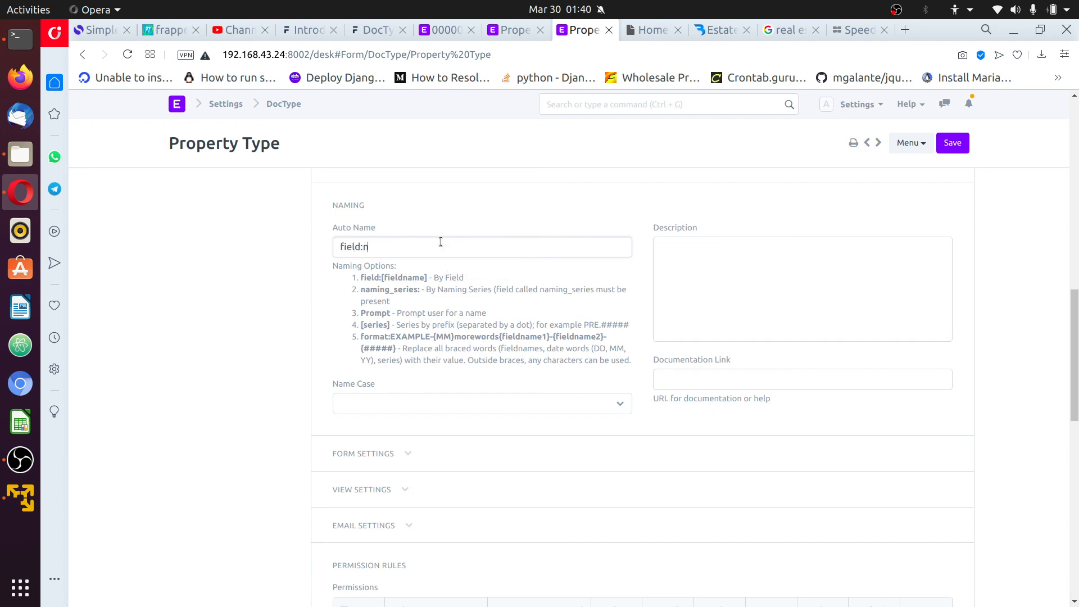
key("BackSpace")
type("ame")
scroll(450, 275, "up", 3)
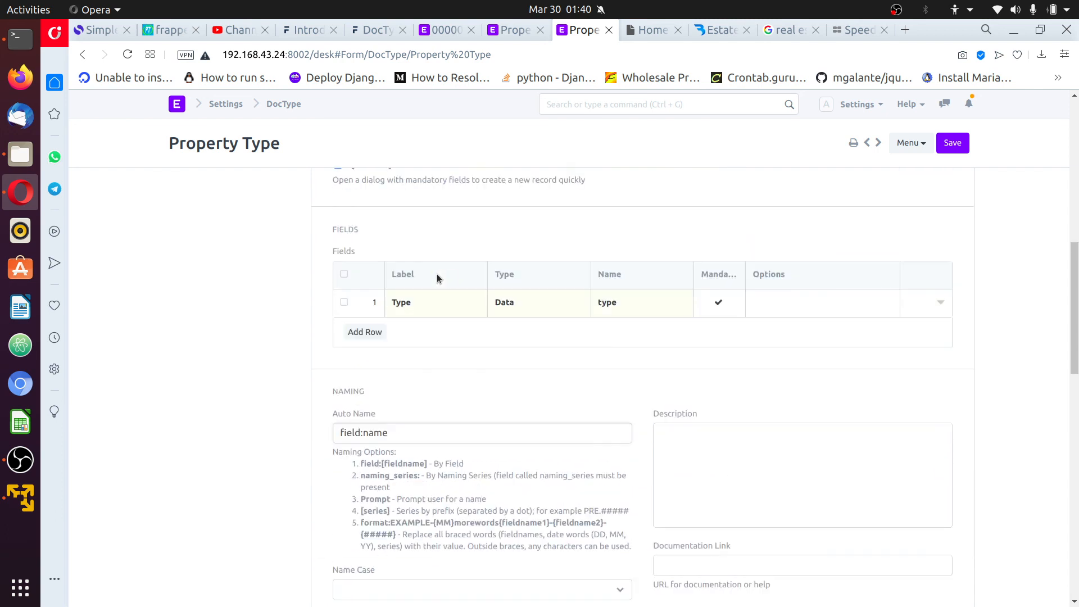
scroll(410, 309, "down", 3)
key("BackSpace")
key("BackSpace")
key("BackSpace")
key("BackSpace")
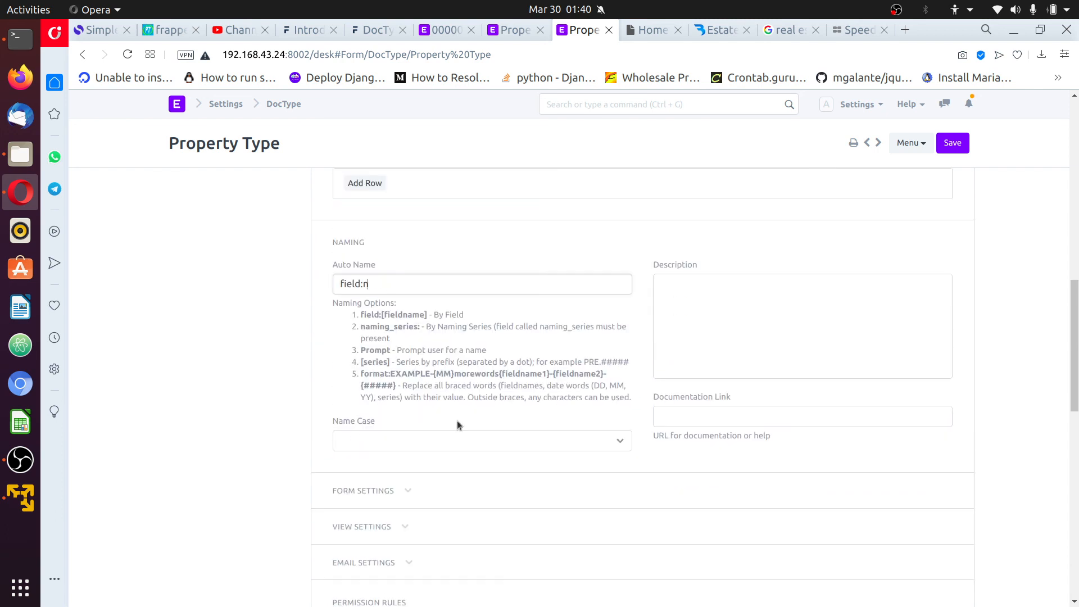
type("type")
left_click(954, 144)
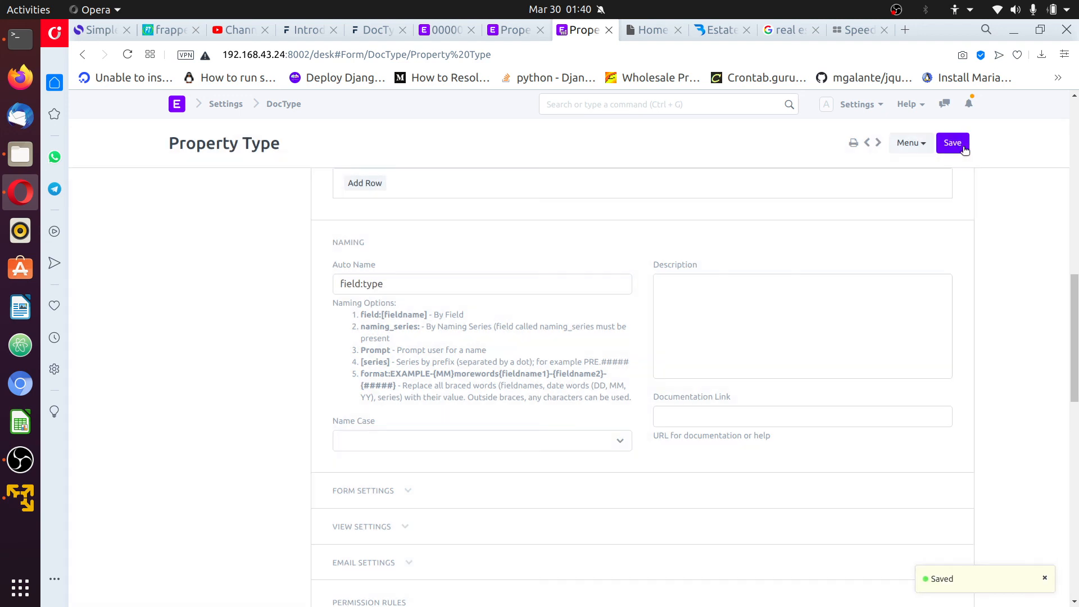
Open and refresh the list of Property Type records
scroll(259, 211, "up", 4)
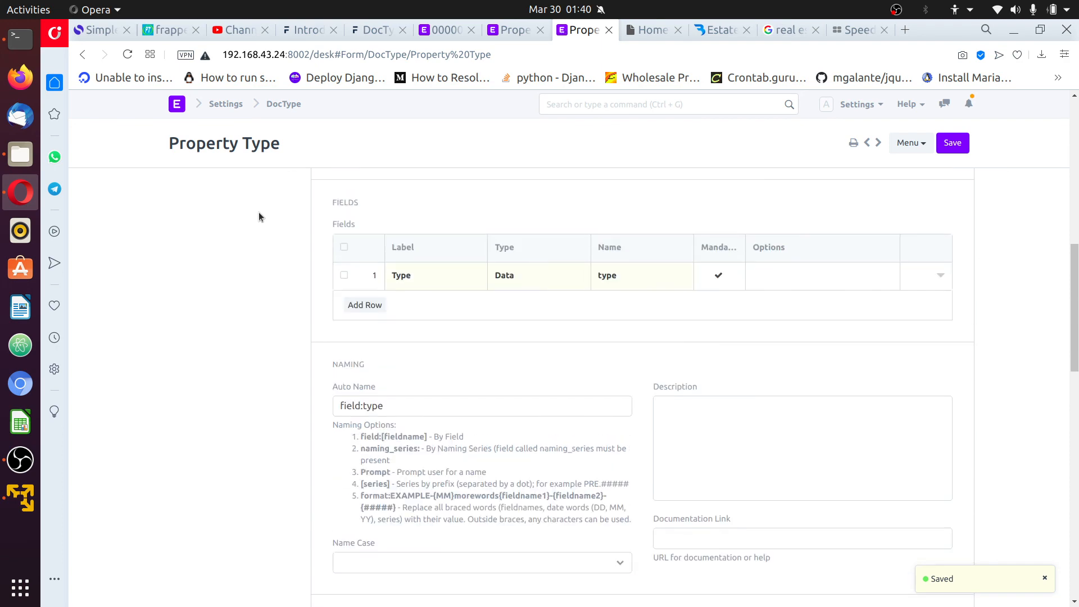
scroll(309, 230, "down", 6)
scroll(322, 226, "up", 1)
scroll(329, 221, "up", 12)
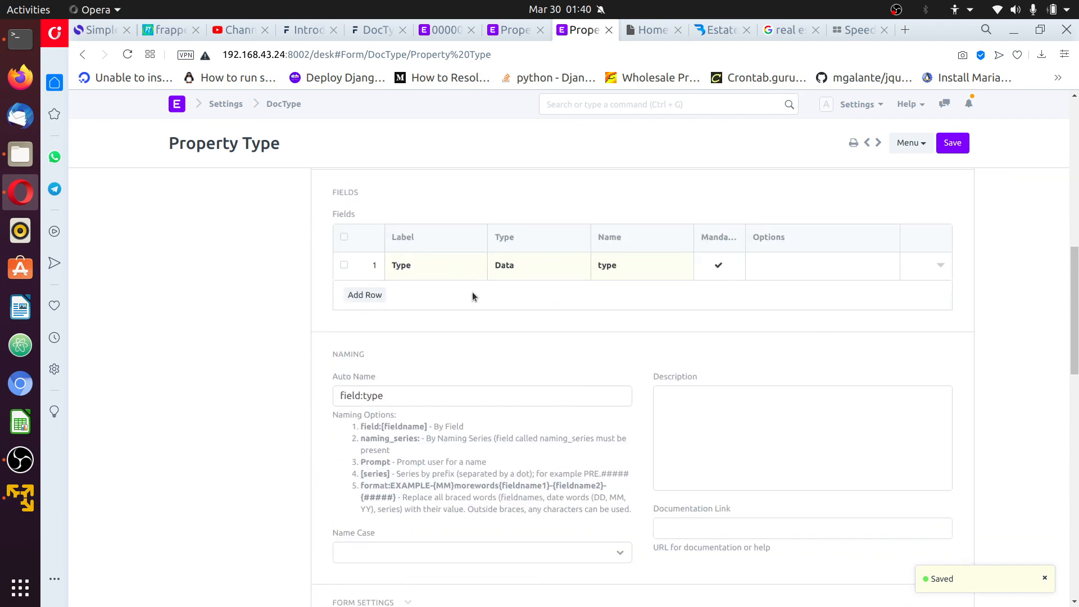
scroll(520, 306, "up", 1)
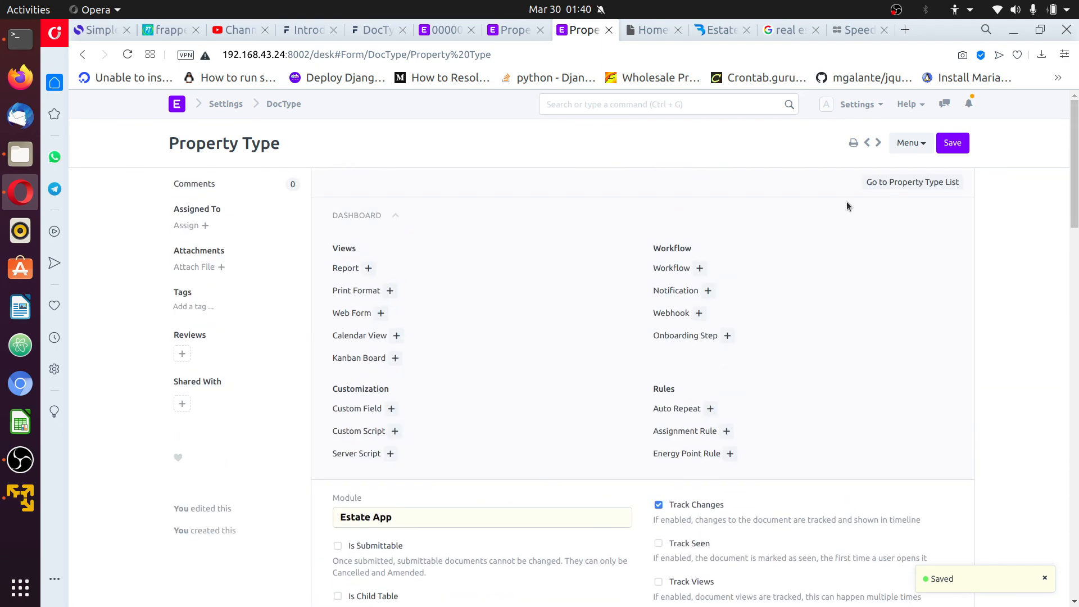
left_click(912, 182)
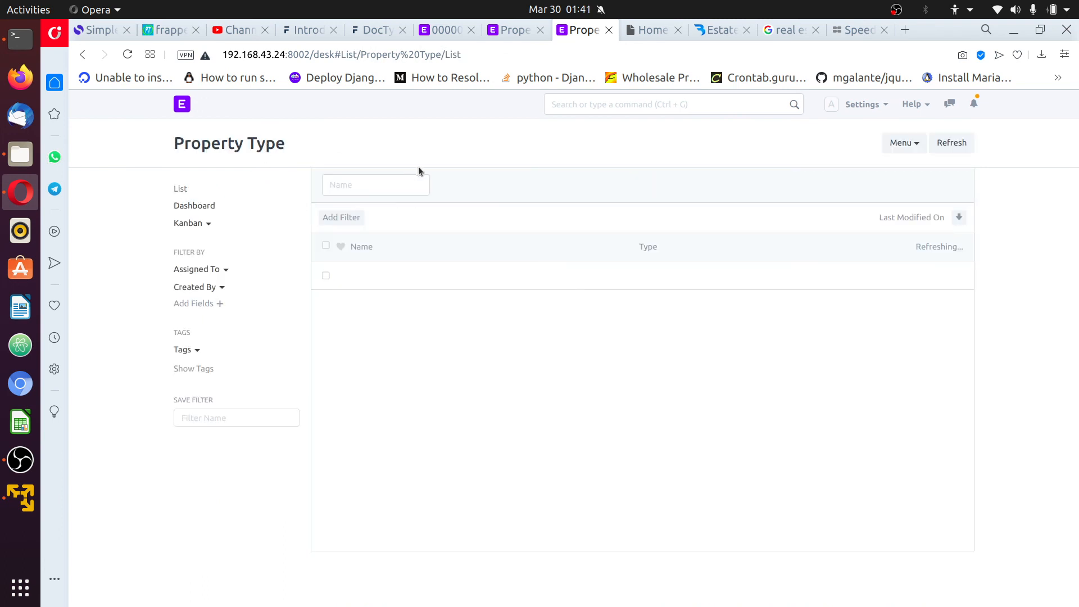
left_click(956, 143)
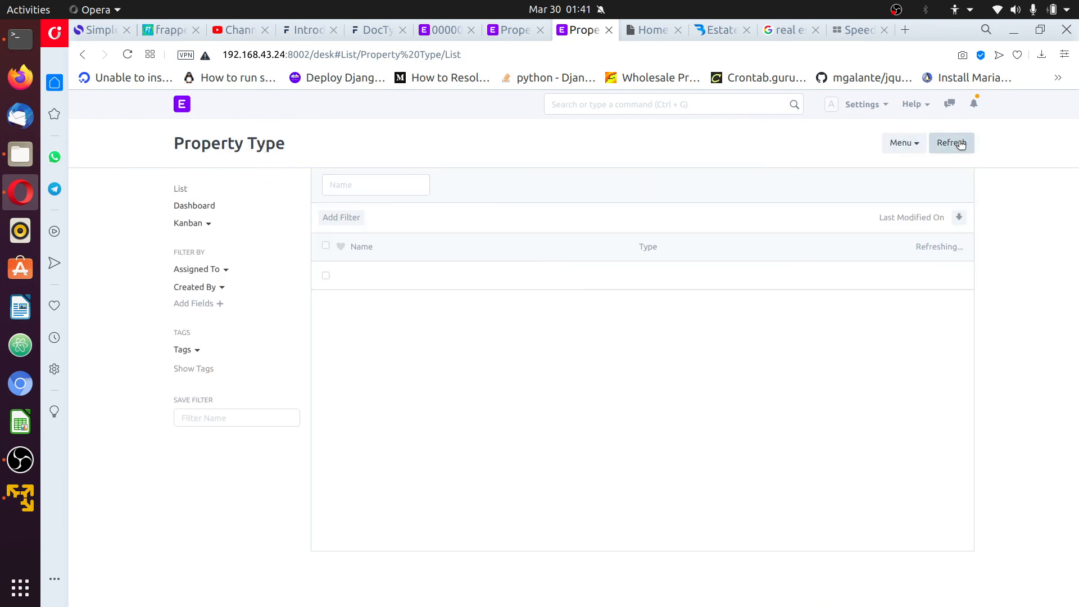
Clear the invalid Property Type value on record 000002
left_click(443, 30)
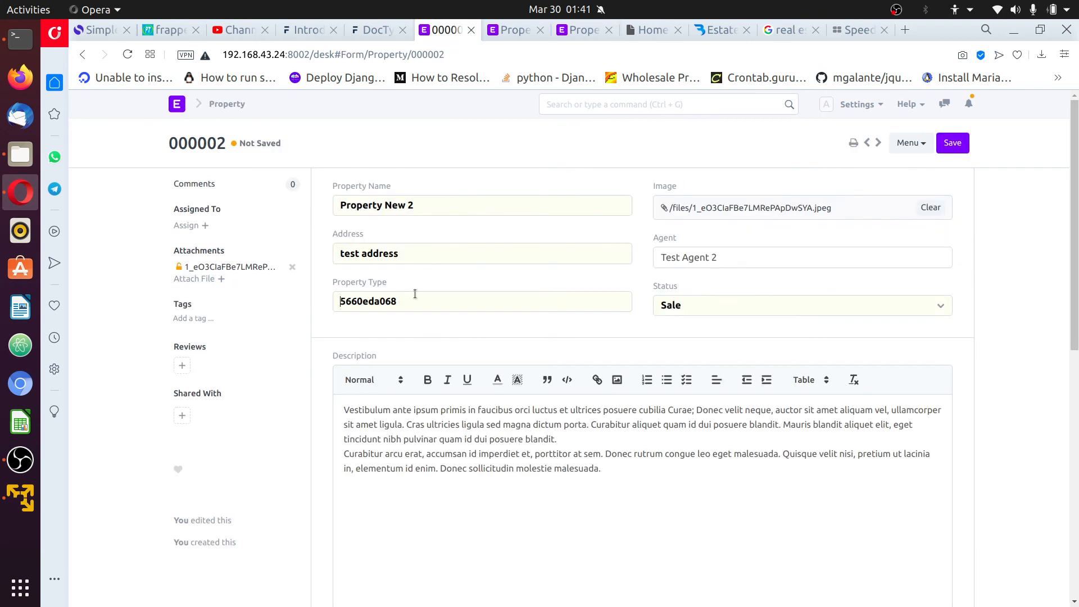
left_click(341, 299)
key("Delete")
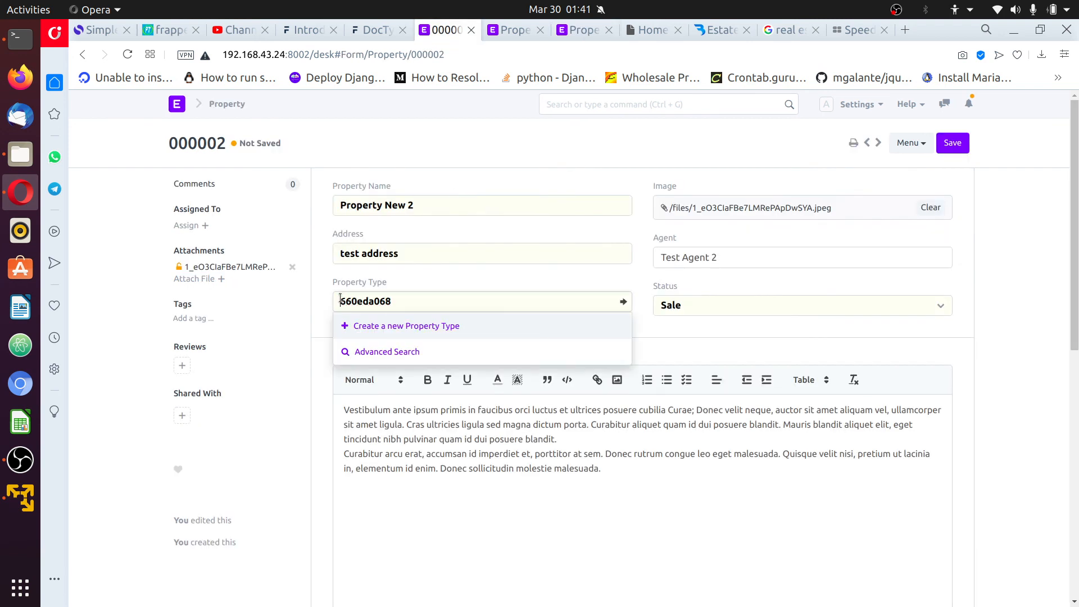
key("Delete")
key("Delete")
key("Delete")
key("Delete")
key("Delete")
key("Delete")
key("Delete")
key("Delete")
key("Delete")
left_click(441, 283)
left_click(428, 308)
Create and save a new Property Type named Condo from the field's full-page form
left_click(450, 325)
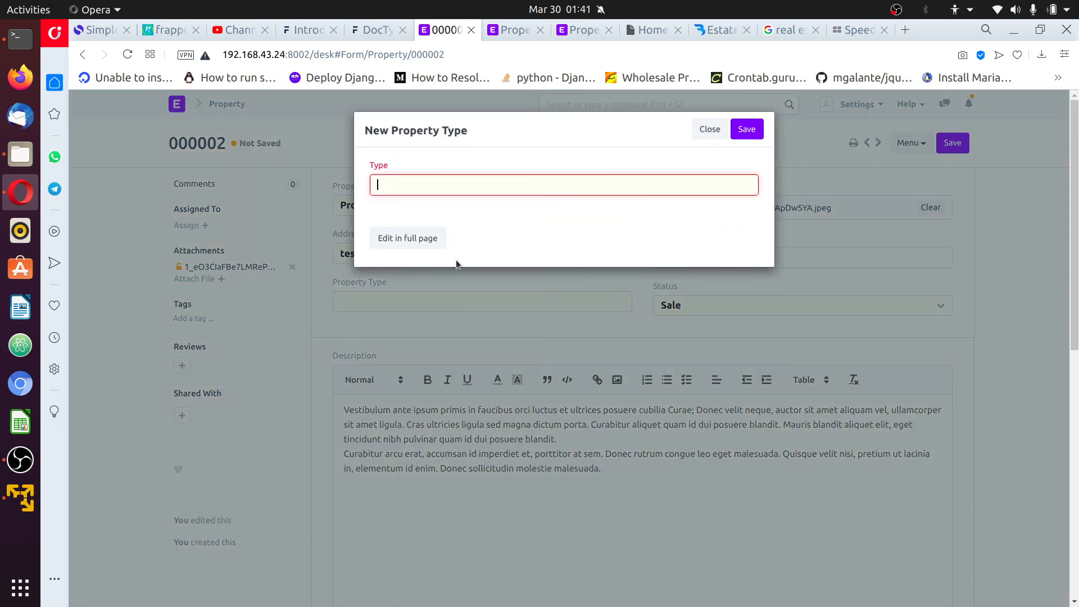
left_click(414, 241)
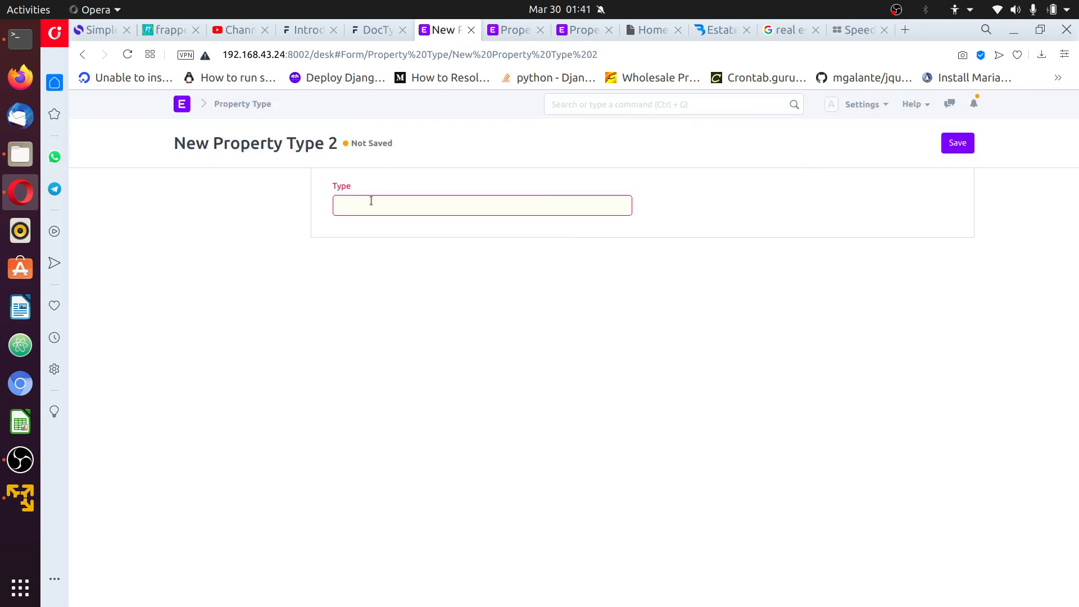
left_click(381, 209)
type("Condo")
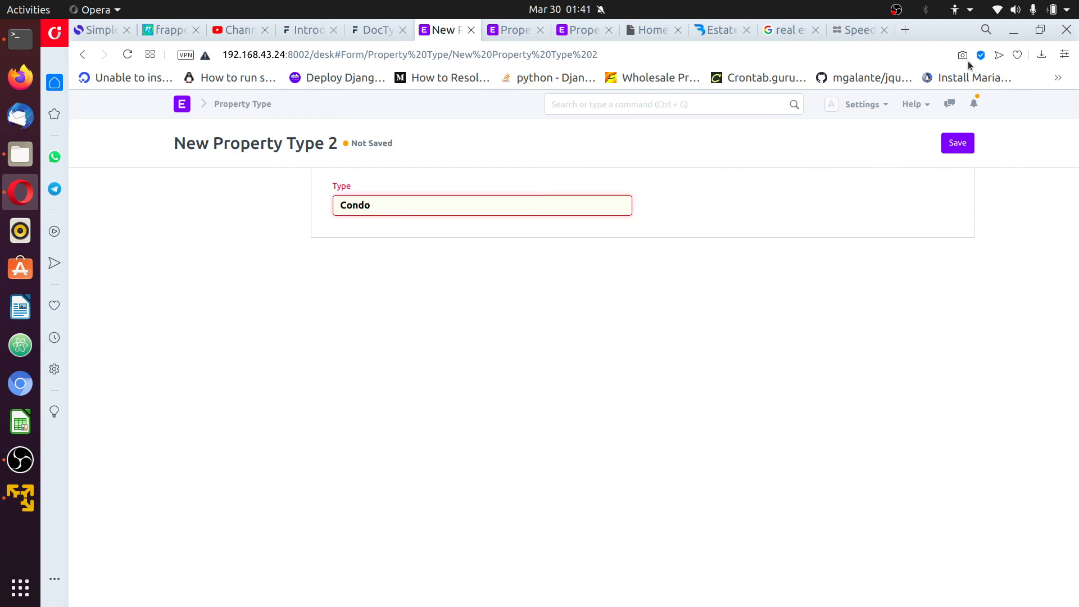
left_click(968, 147)
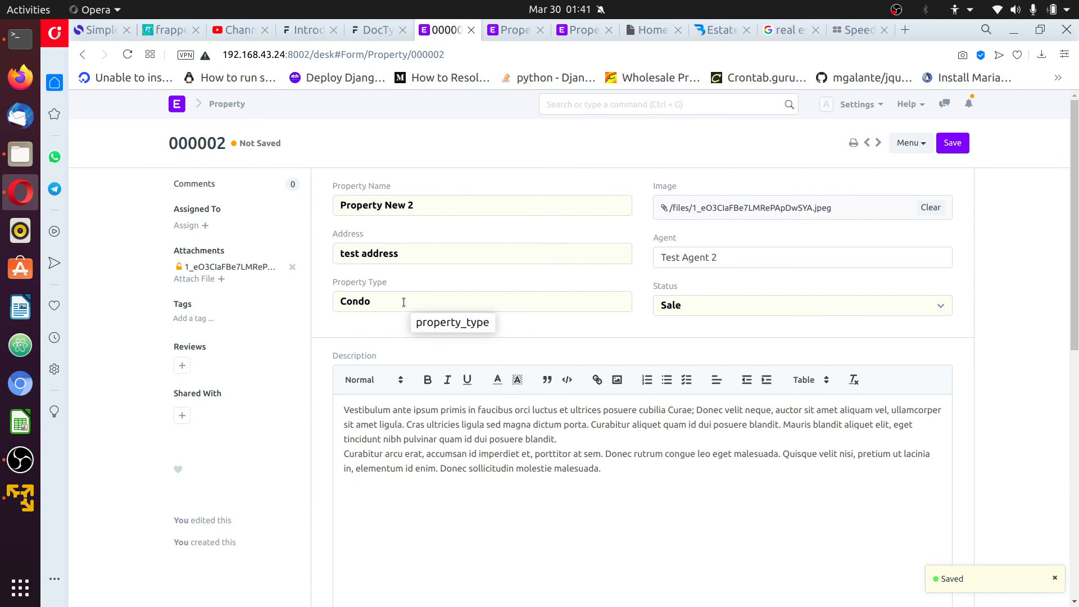
Expand the Amenities section to check the Parking row and save record 000002
scroll(905, 442, "down", 8)
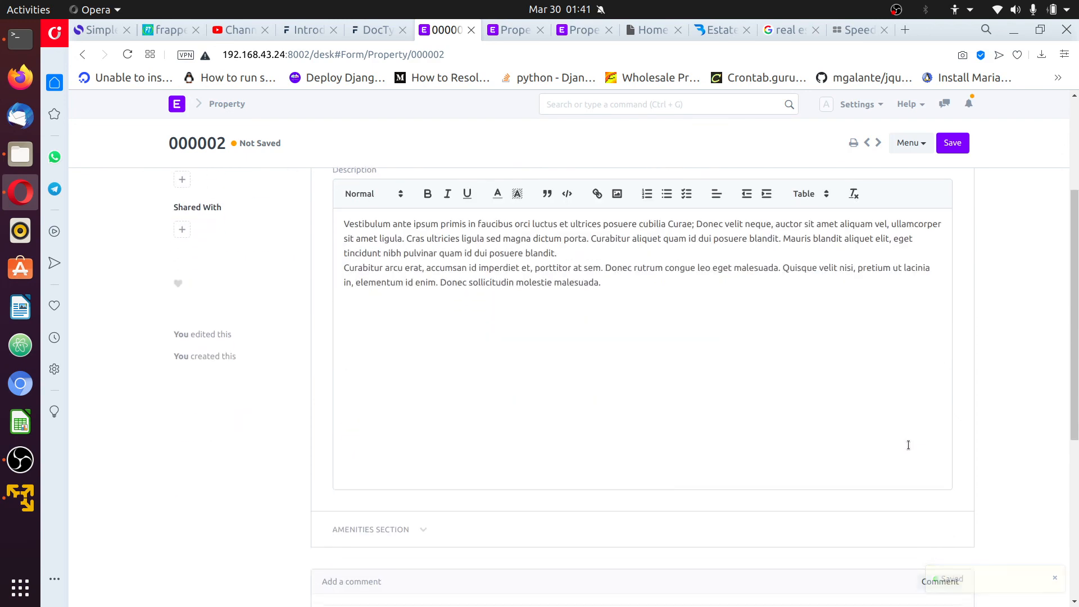
scroll(458, 373, "up", 2)
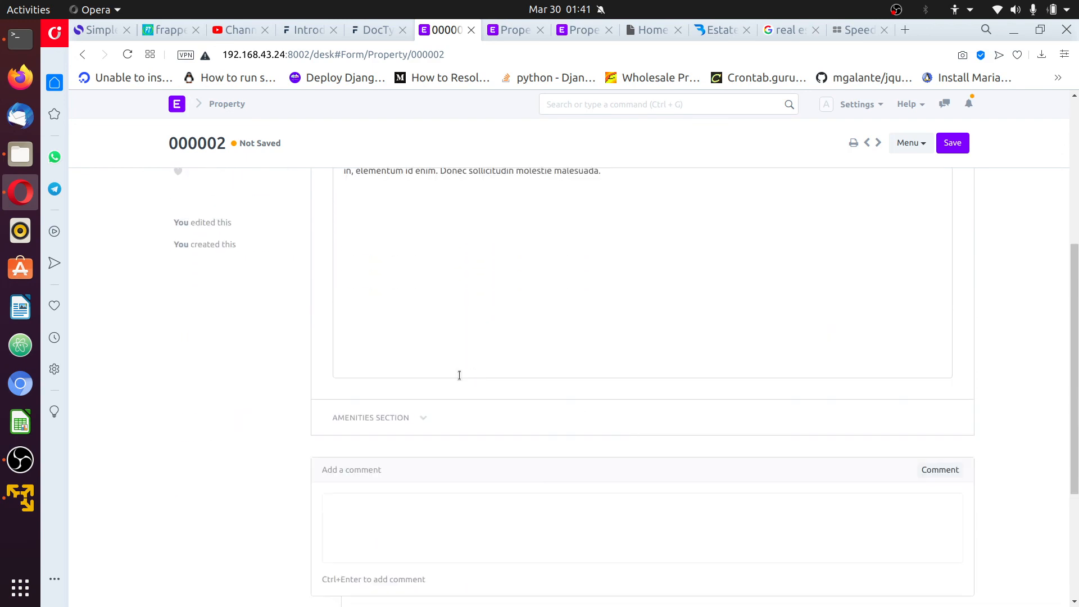
left_click(425, 418)
scroll(506, 436, "down", 3)
scroll(494, 428, "up", 8)
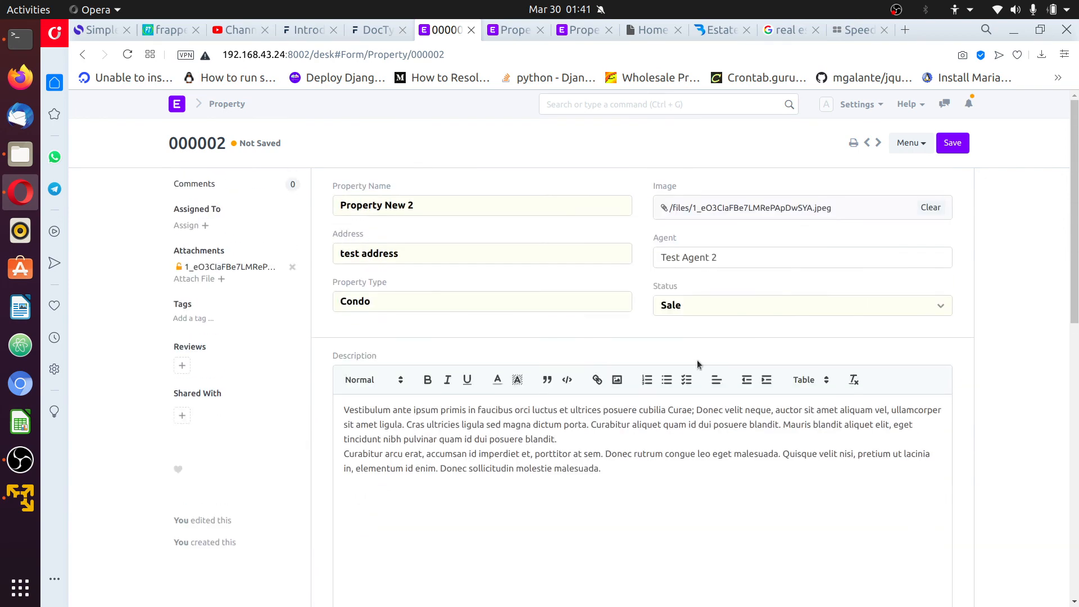
left_click(953, 146)
Review the saved record's timeline and re-expand the Amenities section to verify its rows
scroll(593, 500, "down", 3)
left_click(607, 388)
scroll(995, 448, "down", 4)
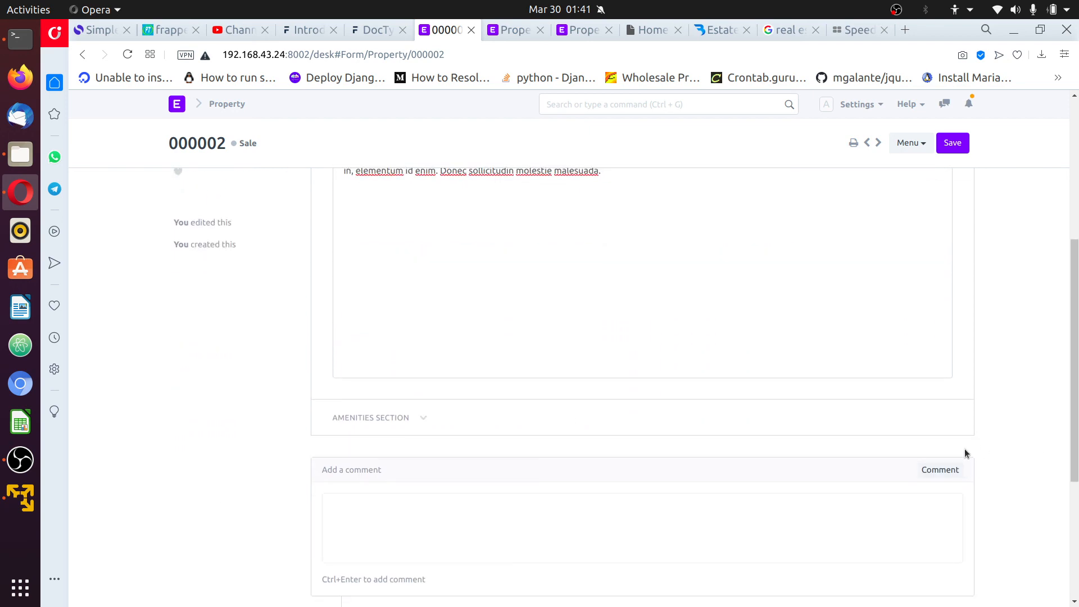
left_click(421, 419)
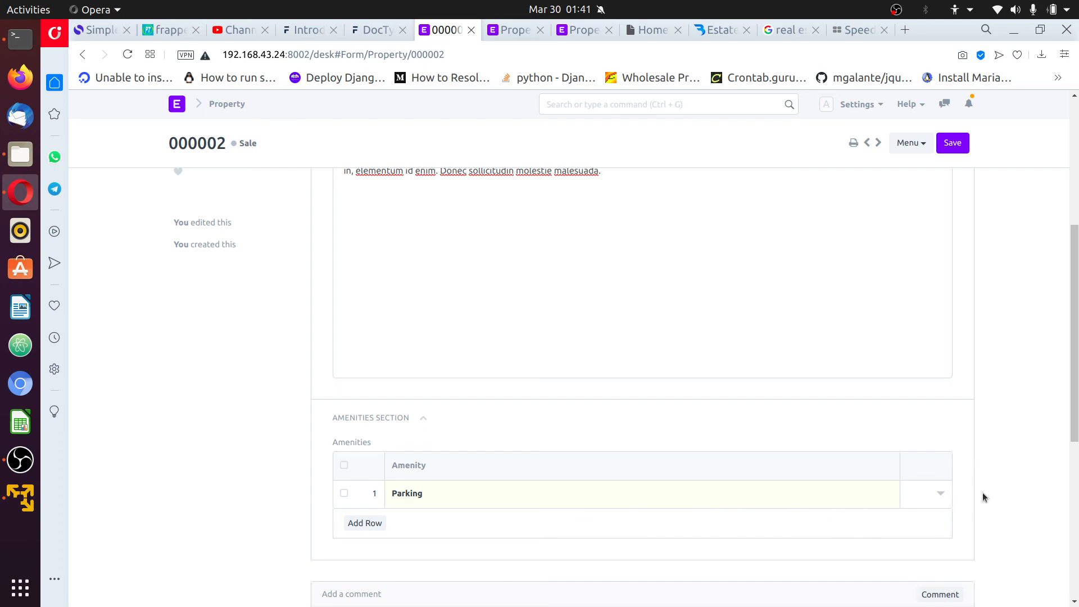
scroll(984, 497, "up", 5)
scroll(988, 498, "down", 10)
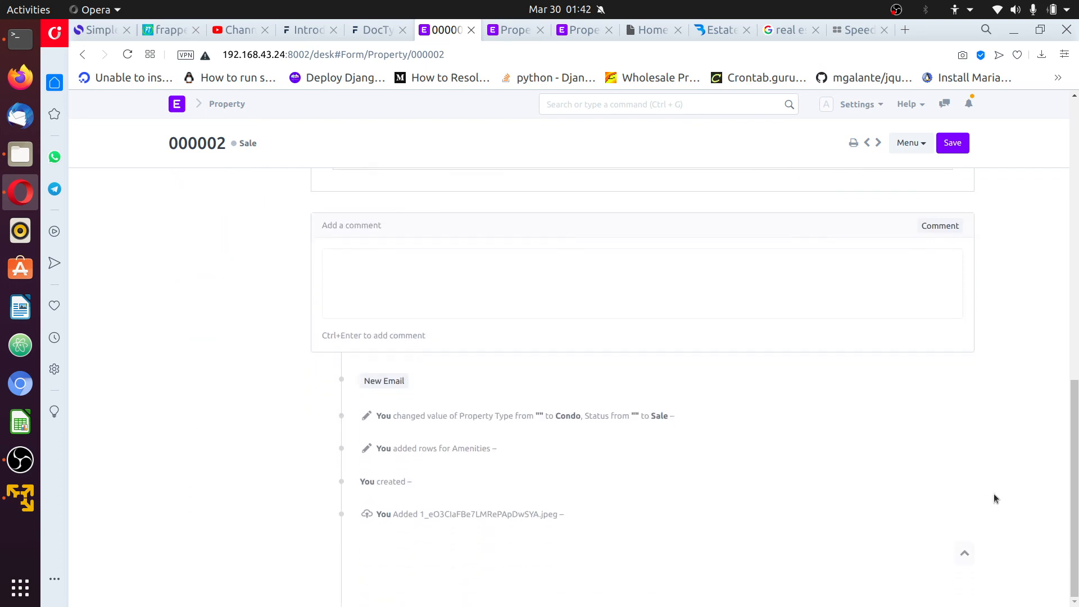
scroll(1003, 493, "up", 10)
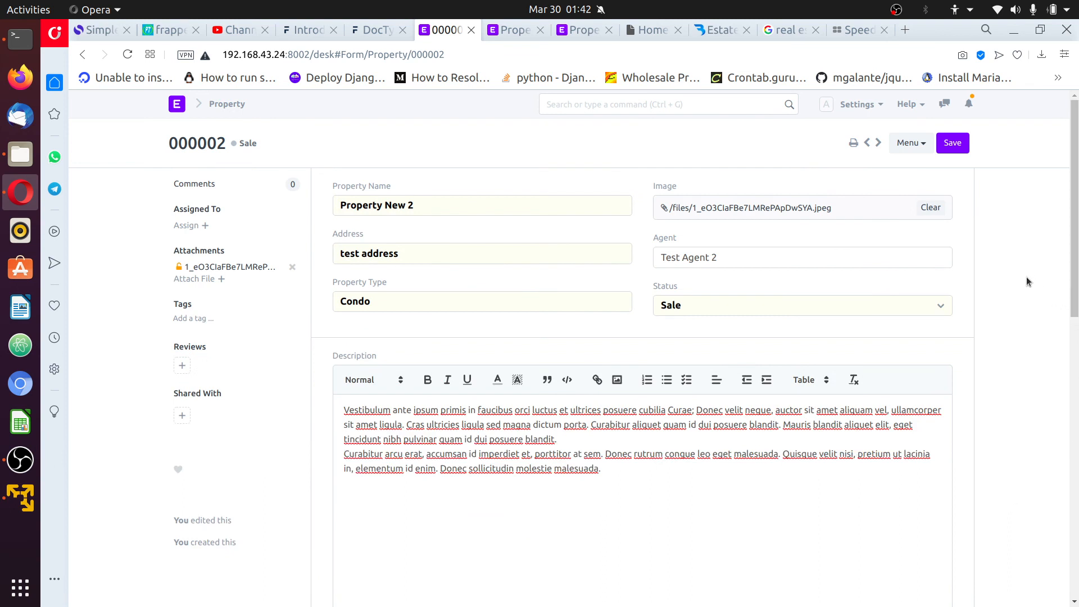